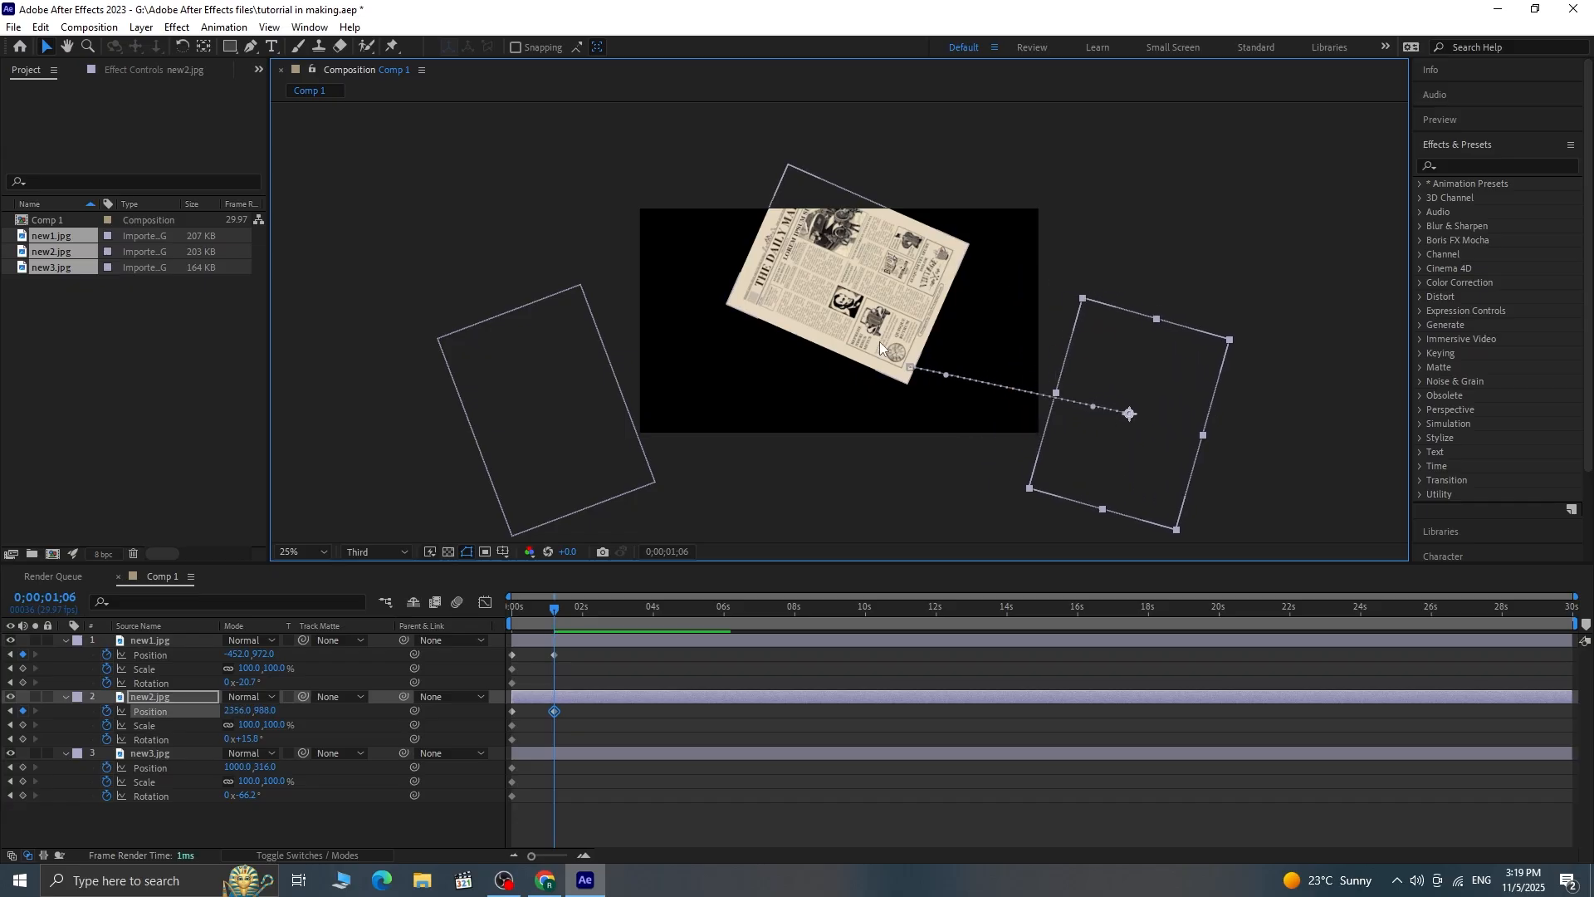
Step: At 0;00;01;06, place new3.jpg above the frame and set the rotations of new1, new2 and new3 to -1.7°, +8.8° and -86.2°
drag(879, 341, 872, 167)
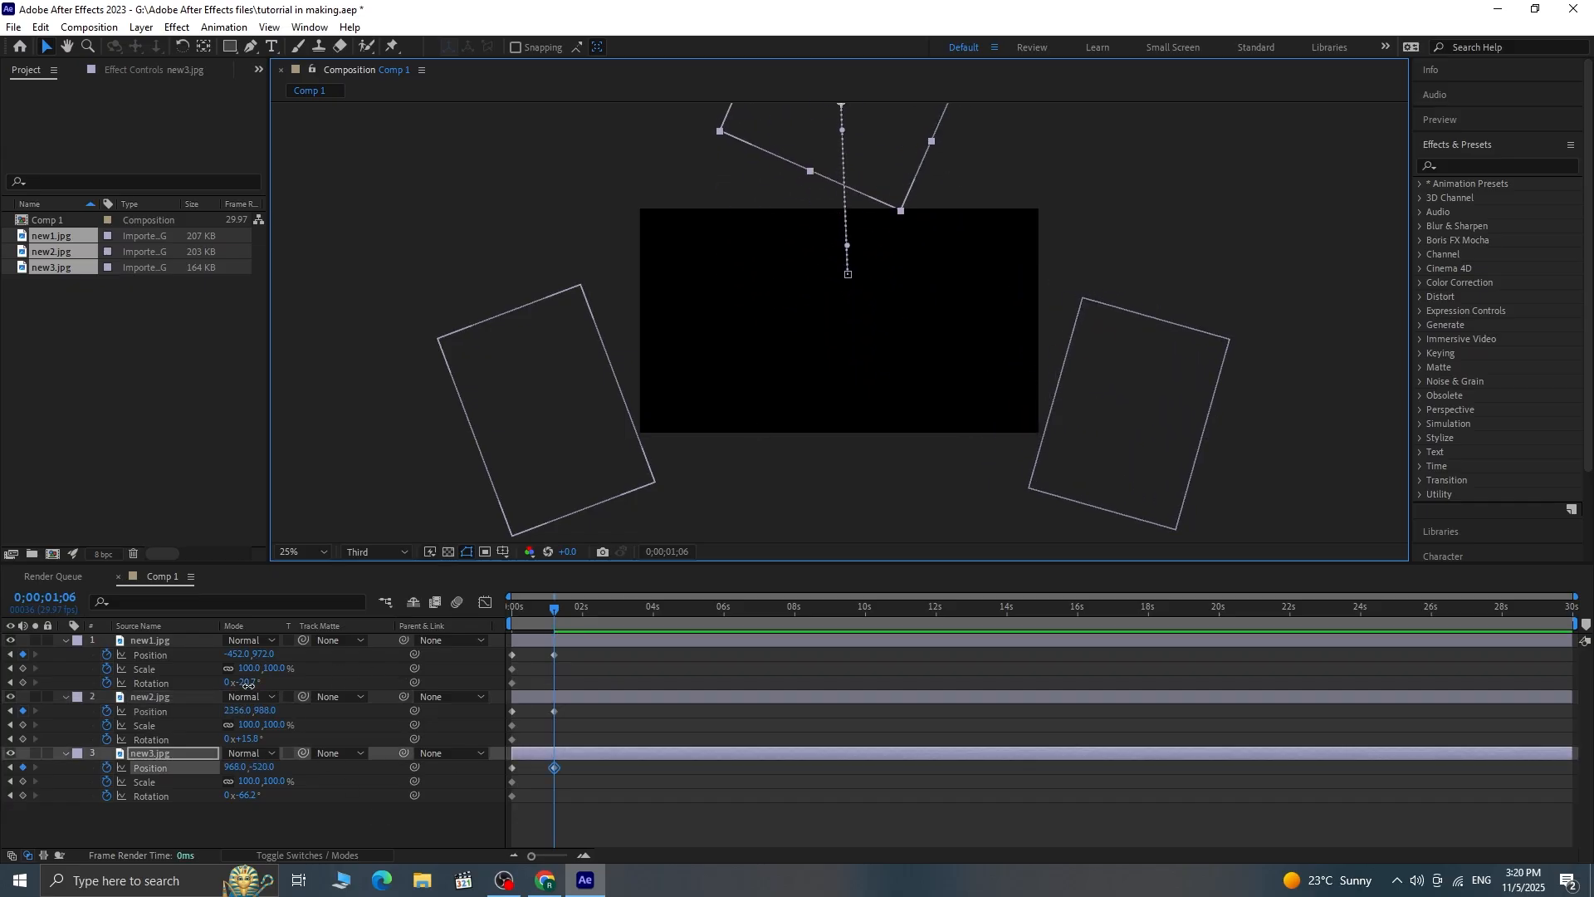
drag(247, 684, 269, 738)
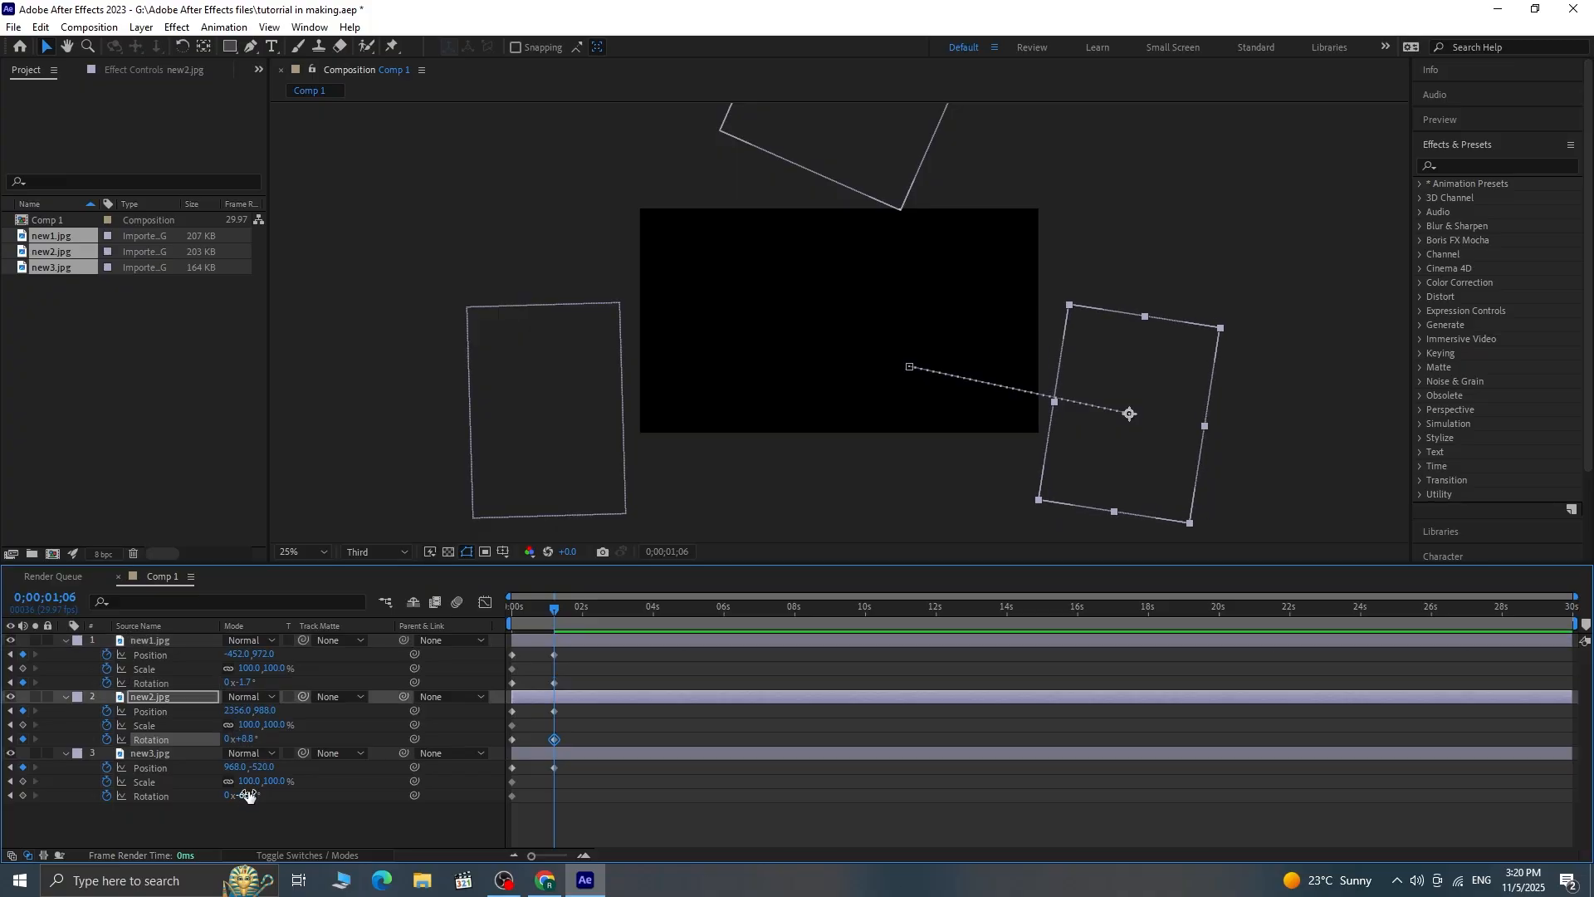
drag(246, 795, 224, 789)
drag(840, 157, 837, 180)
Step: Preview the newspapers moving apart from the start of the composition and return to the first frame
drag(553, 612, 427, 626)
key(space)
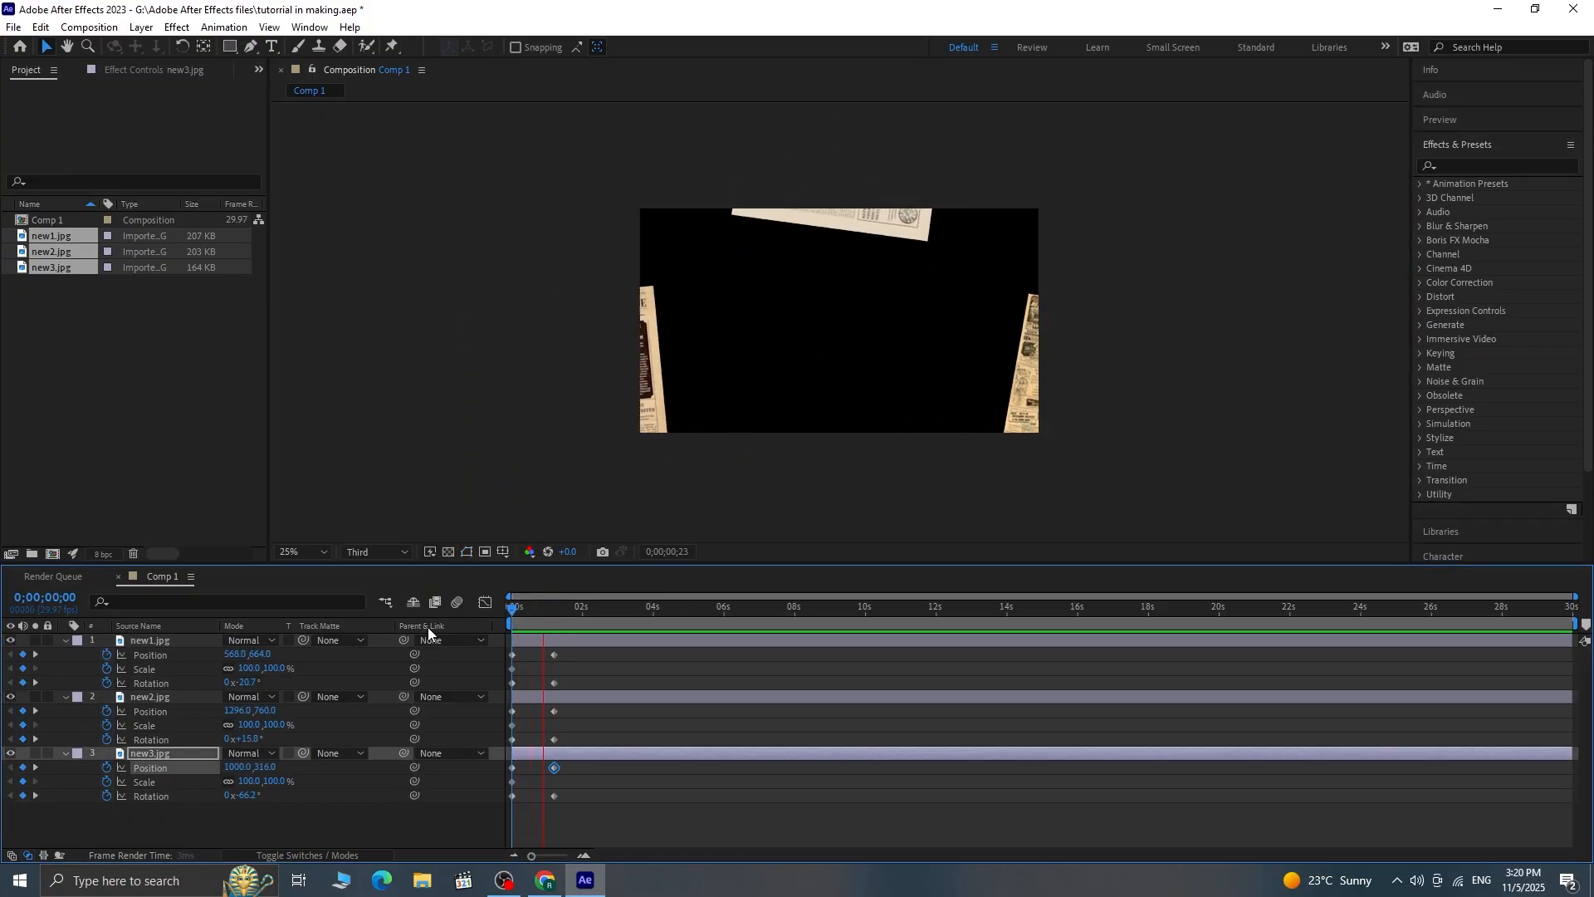
key(space)
drag(568, 612, 475, 624)
Step: At 0;00;01;06, scale new1.jpg to 117%, new2.jpg to 113% and new3.jpg to 115%, and move new3.jpg fully above the frame
drag(578, 651, 500, 804)
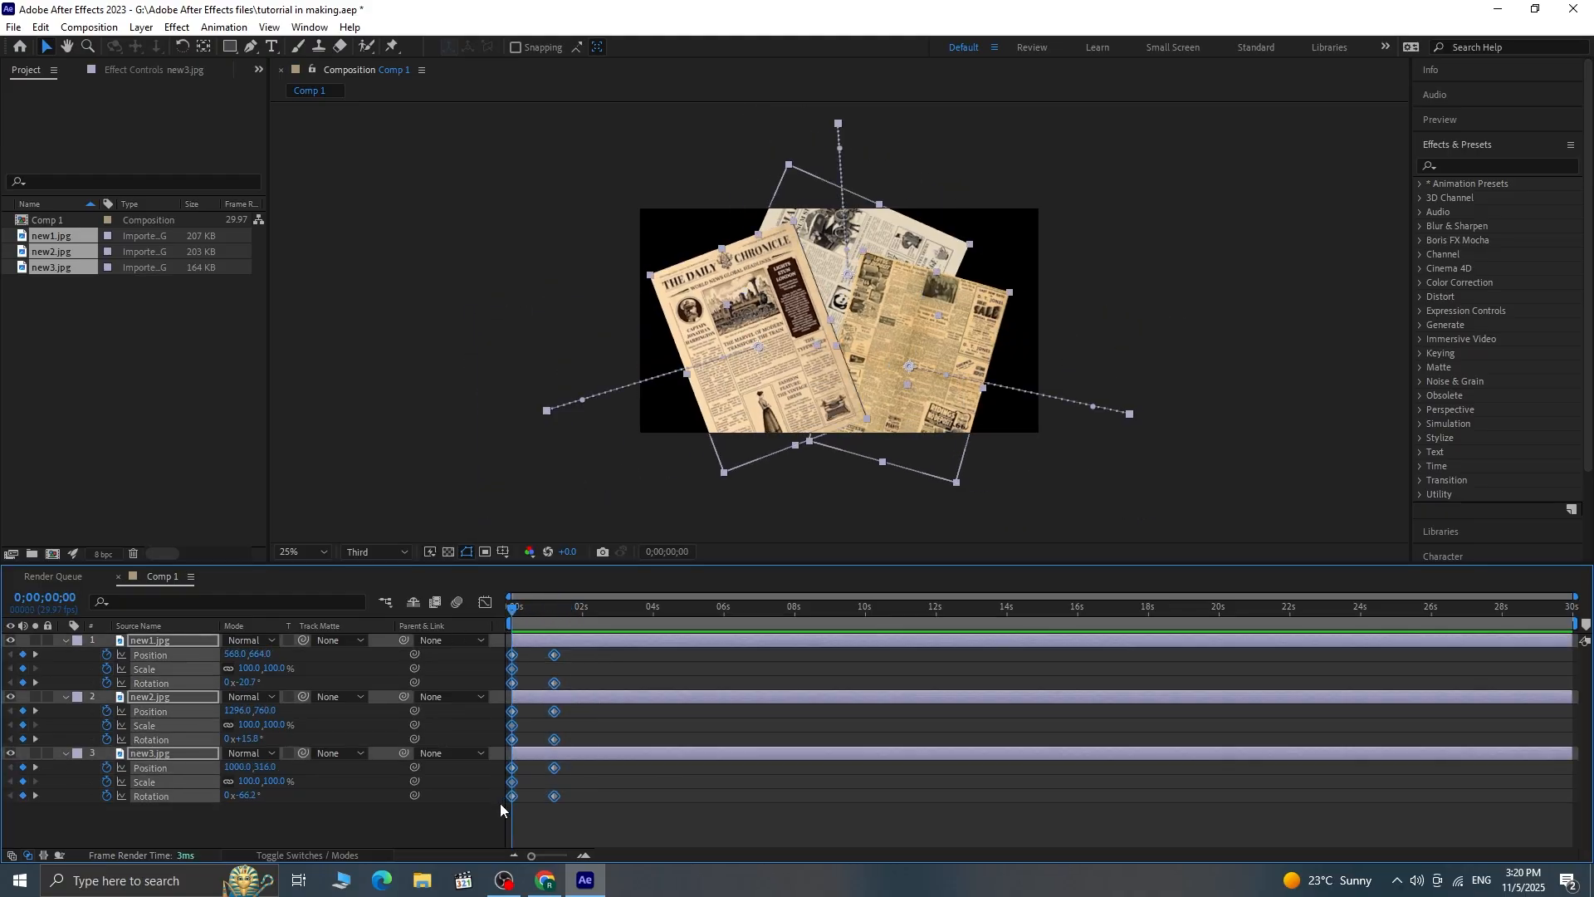
click(268, 689)
key(k)
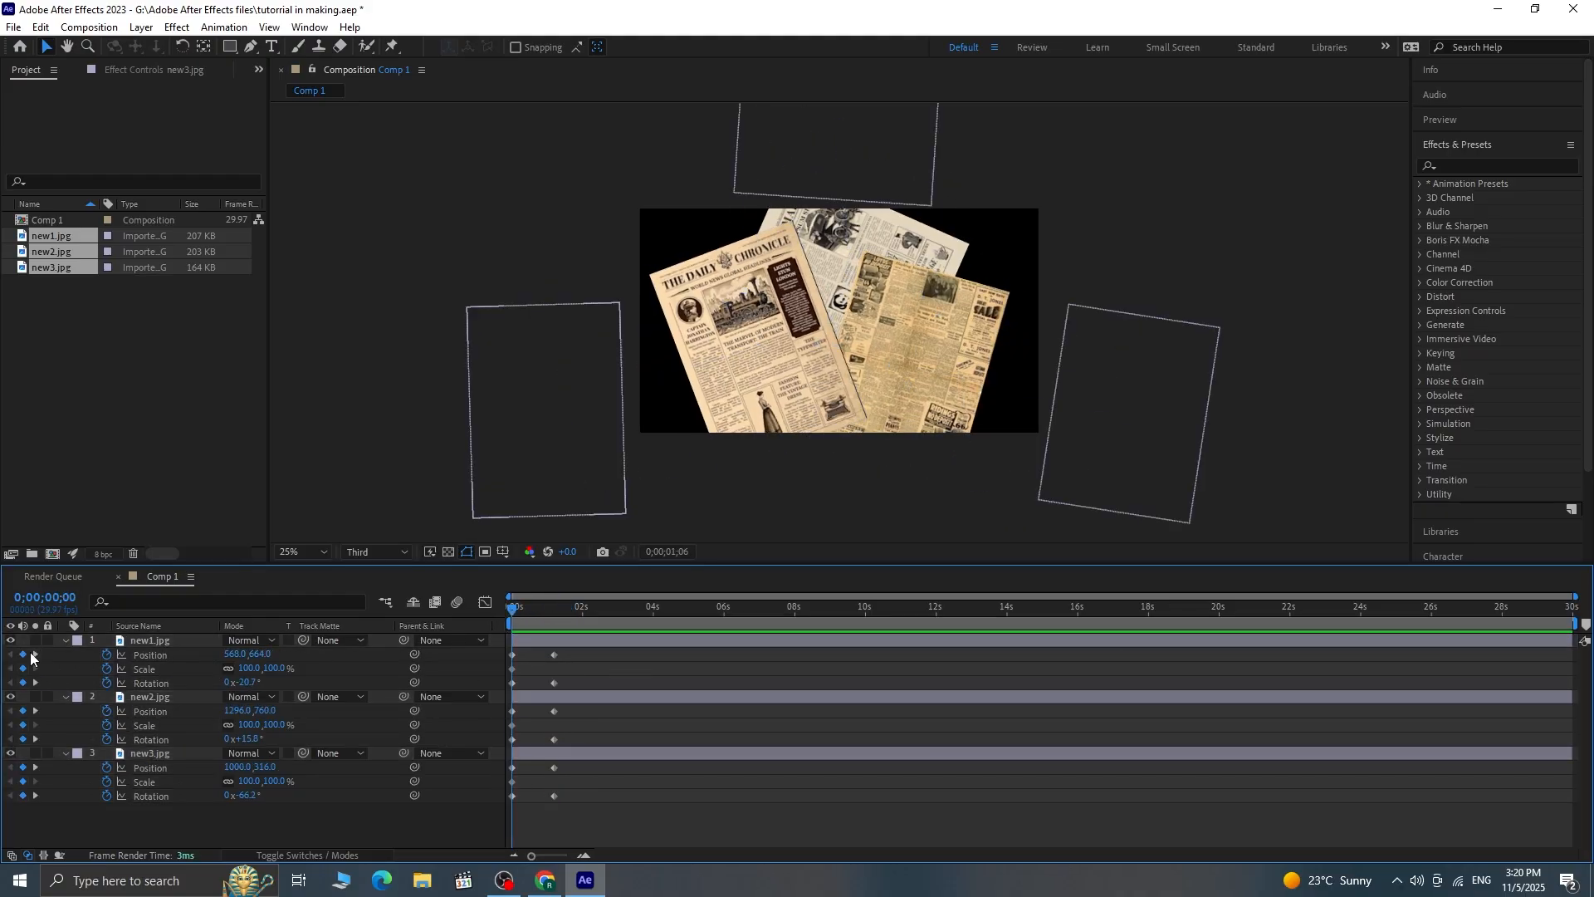
drag(277, 669, 286, 669)
drag(288, 725, 289, 725)
click(266, 802)
drag(272, 781, 280, 781)
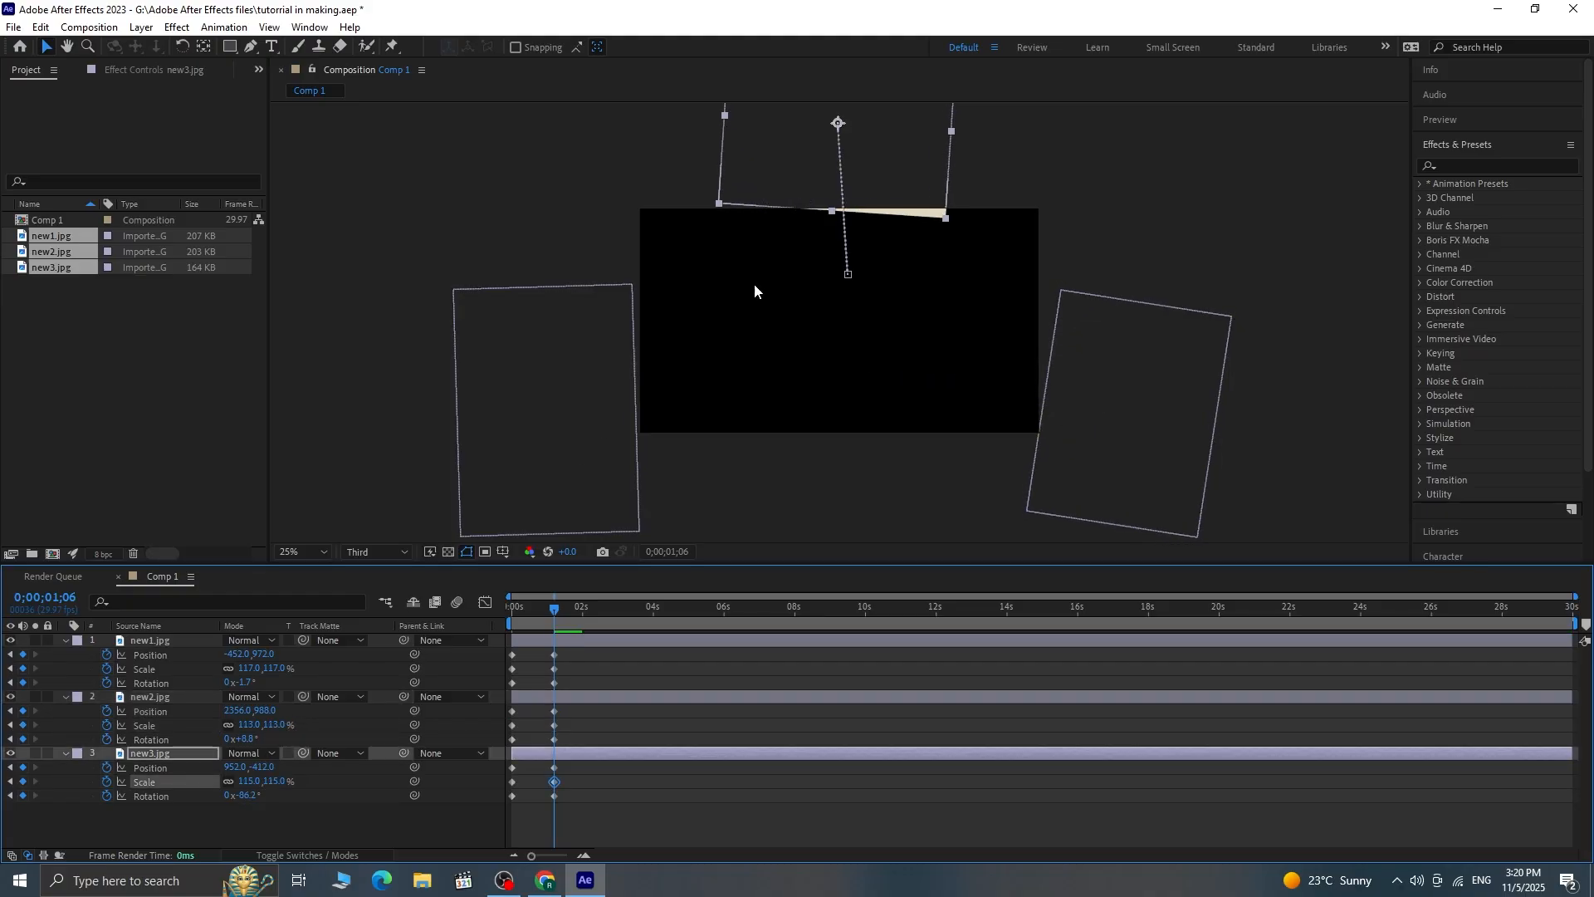
drag(844, 189, 844, 173)
Step: Apply Easy Ease to all Position, Scale and Rotation keyframes of the three newspaper layers
key(j)
drag(587, 652, 487, 799)
key(F9)
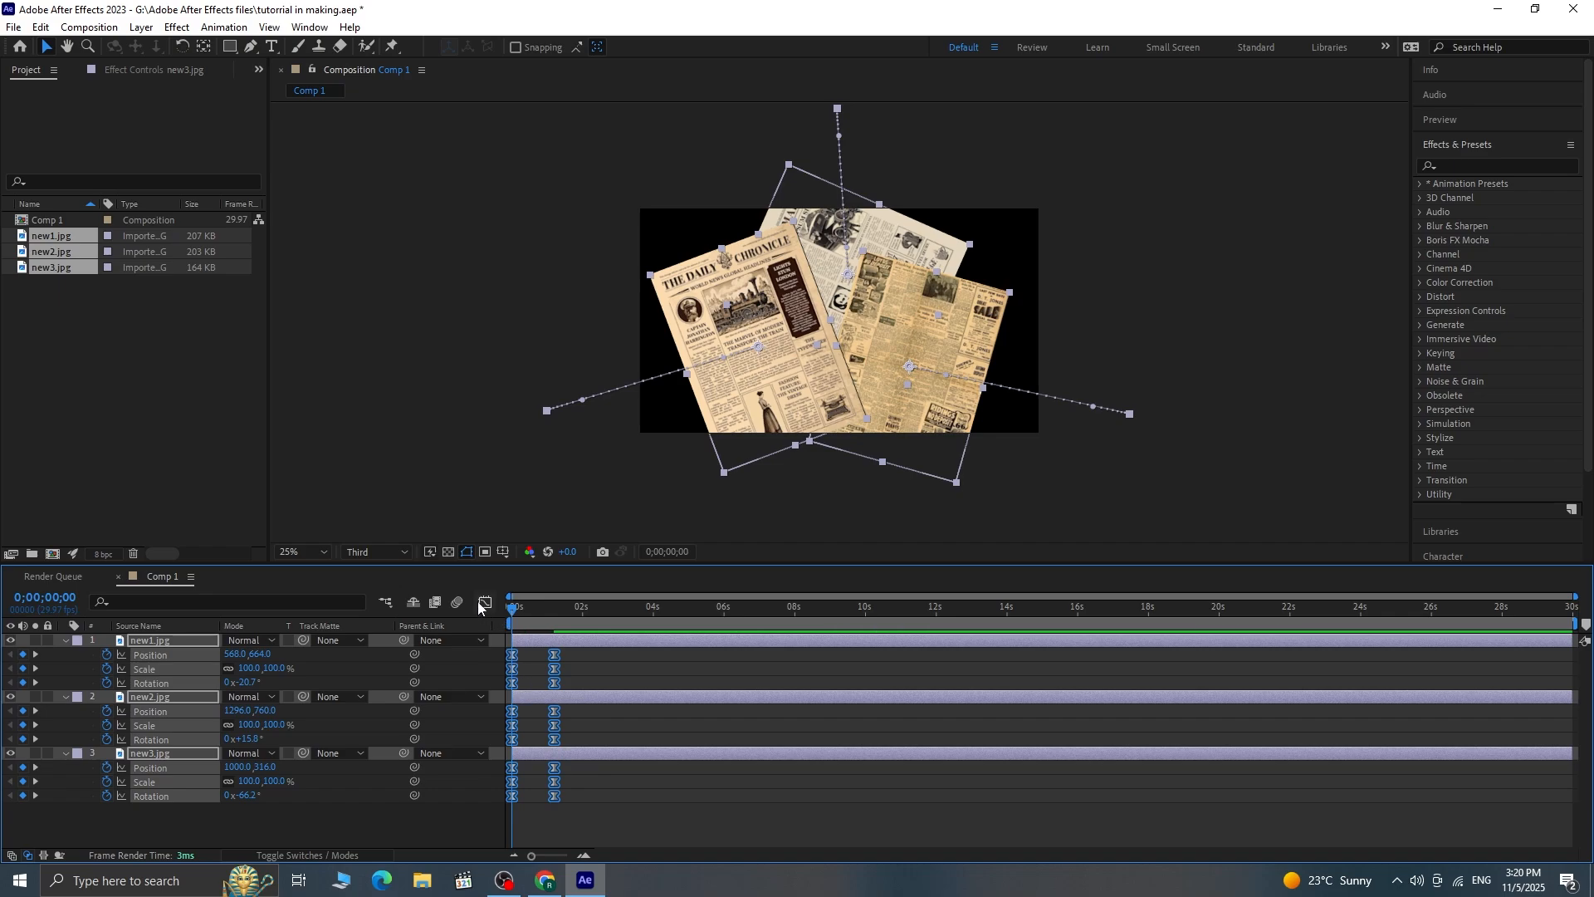
Step: Reshape the speed curves of all keyframes in the Graph Editor so the motion starts slowly and peaks at about frame 24
key(shift+F3)
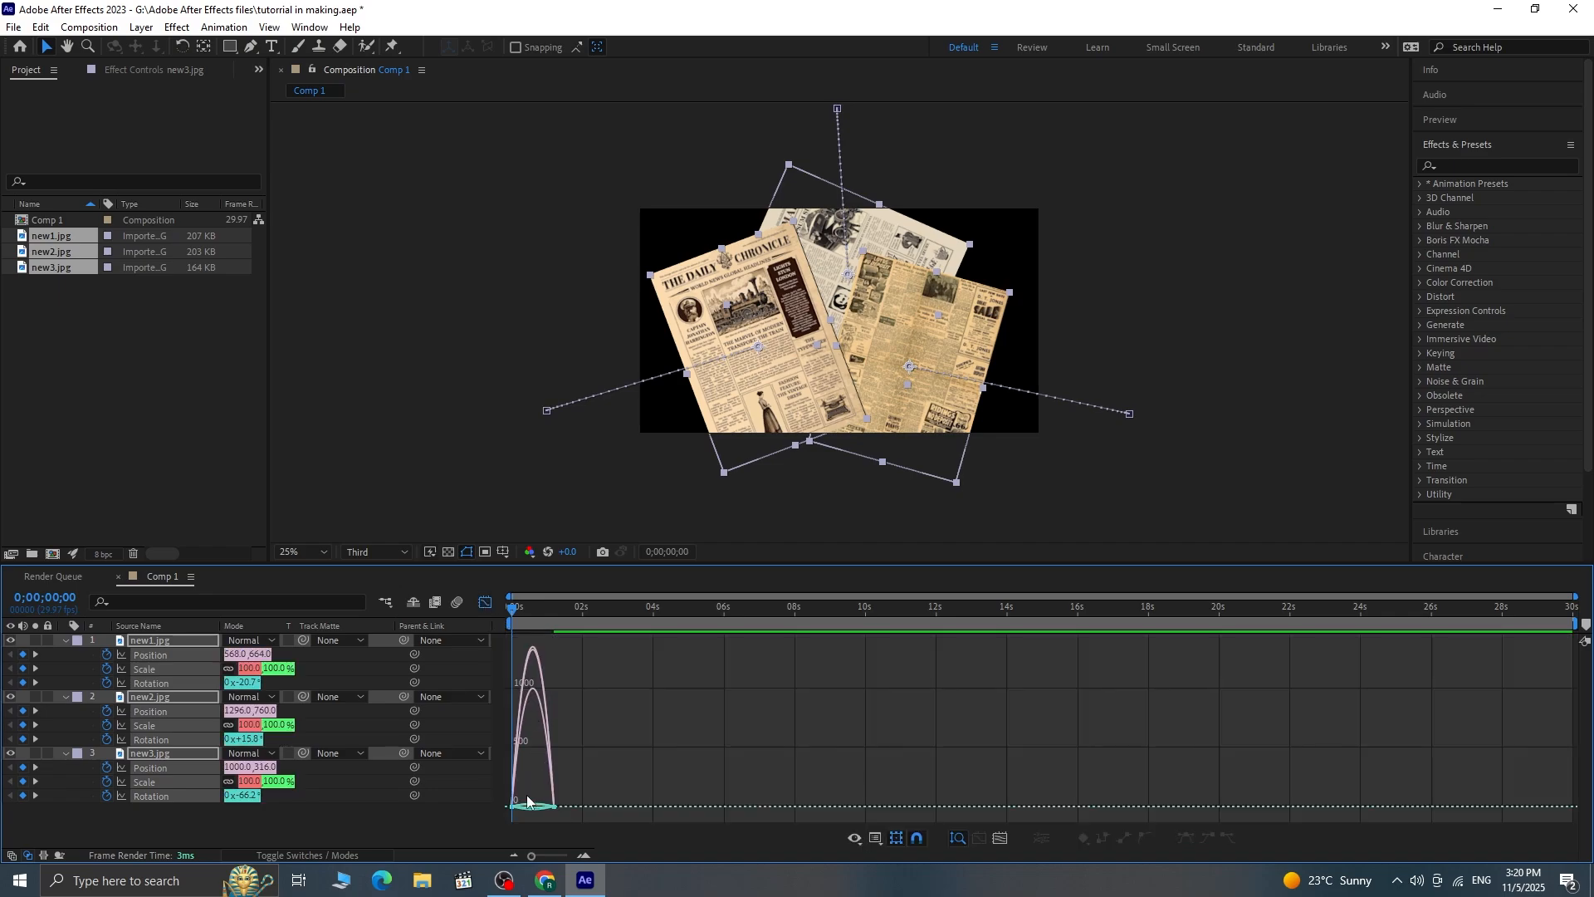
scroll(512, 817, up, 4)
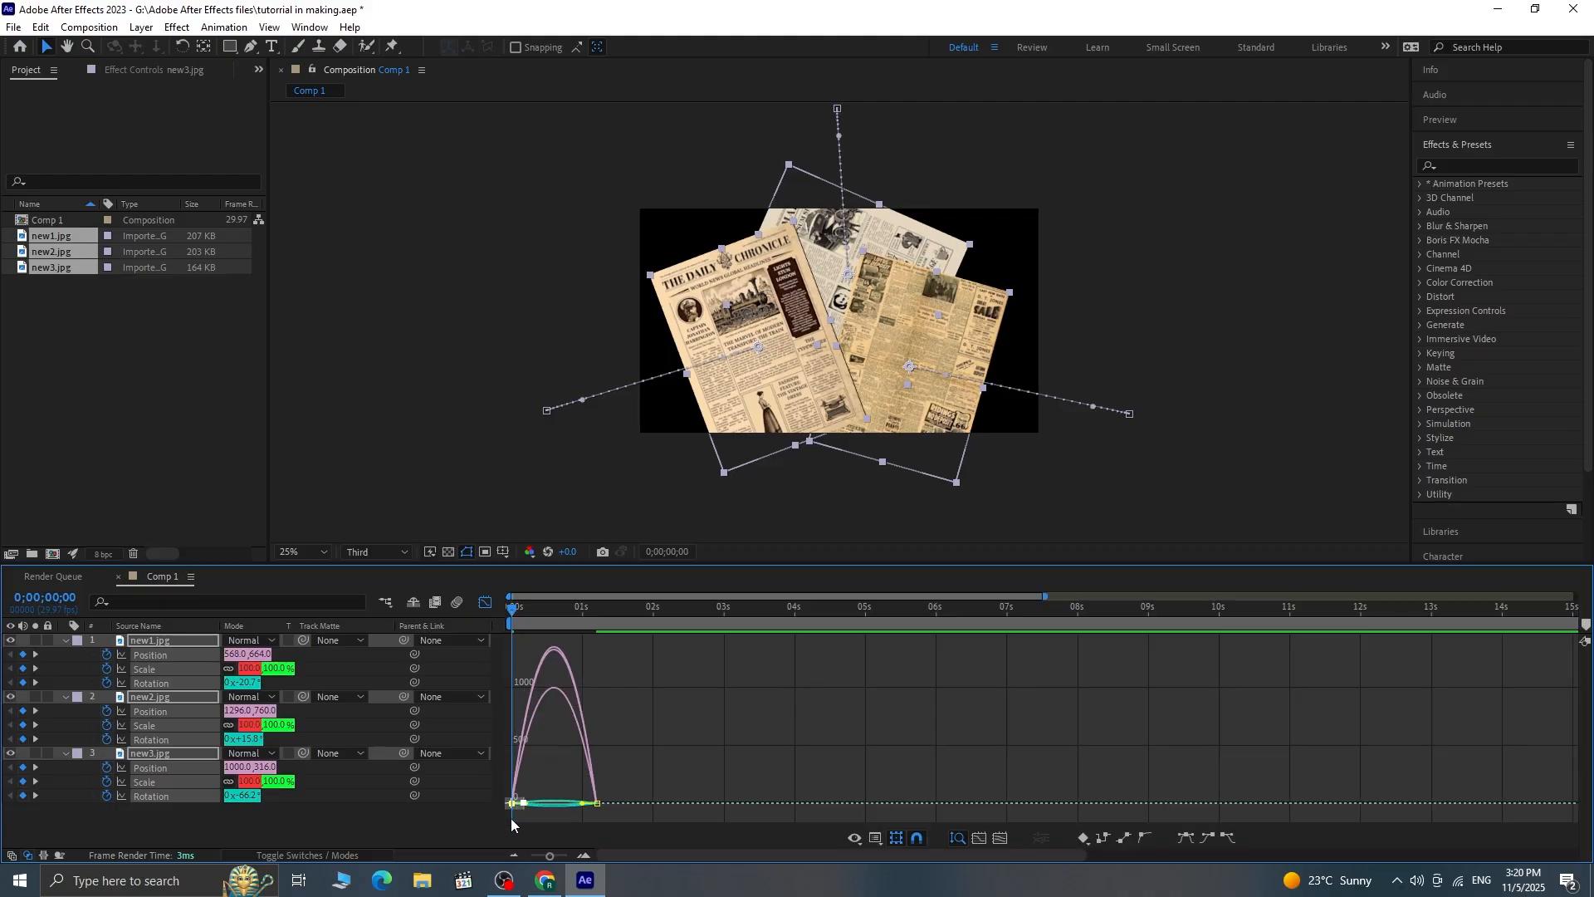
drag(598, 780, 505, 812)
drag(625, 805, 721, 803)
click(842, 754)
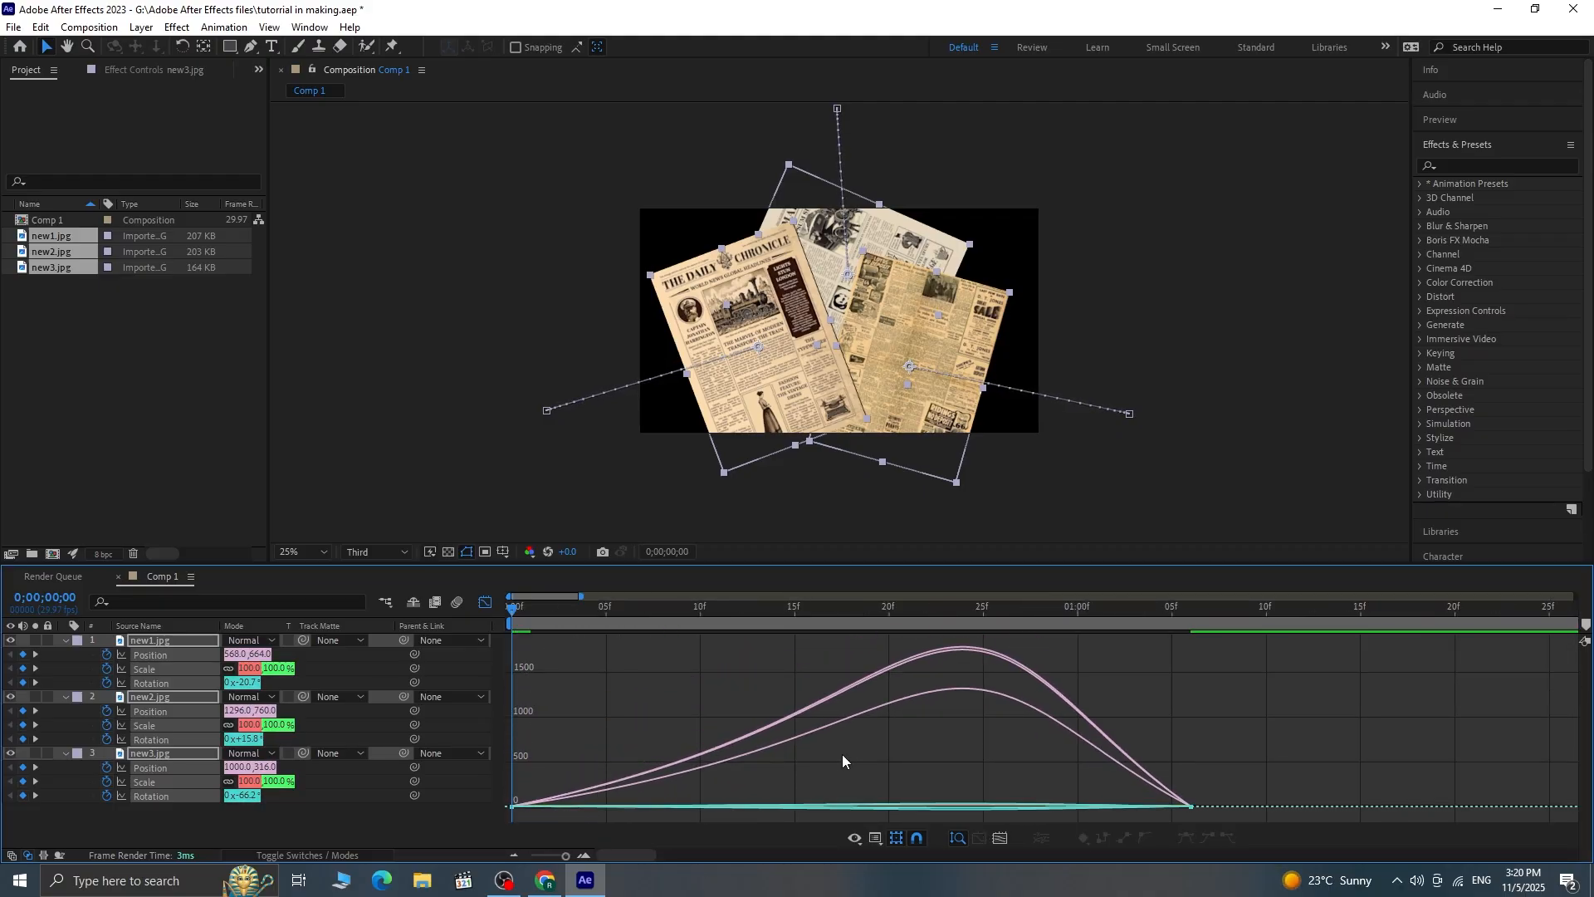
Step: Preview the animation with the reshaped speed curves and leave the Graph Editor
key(space)
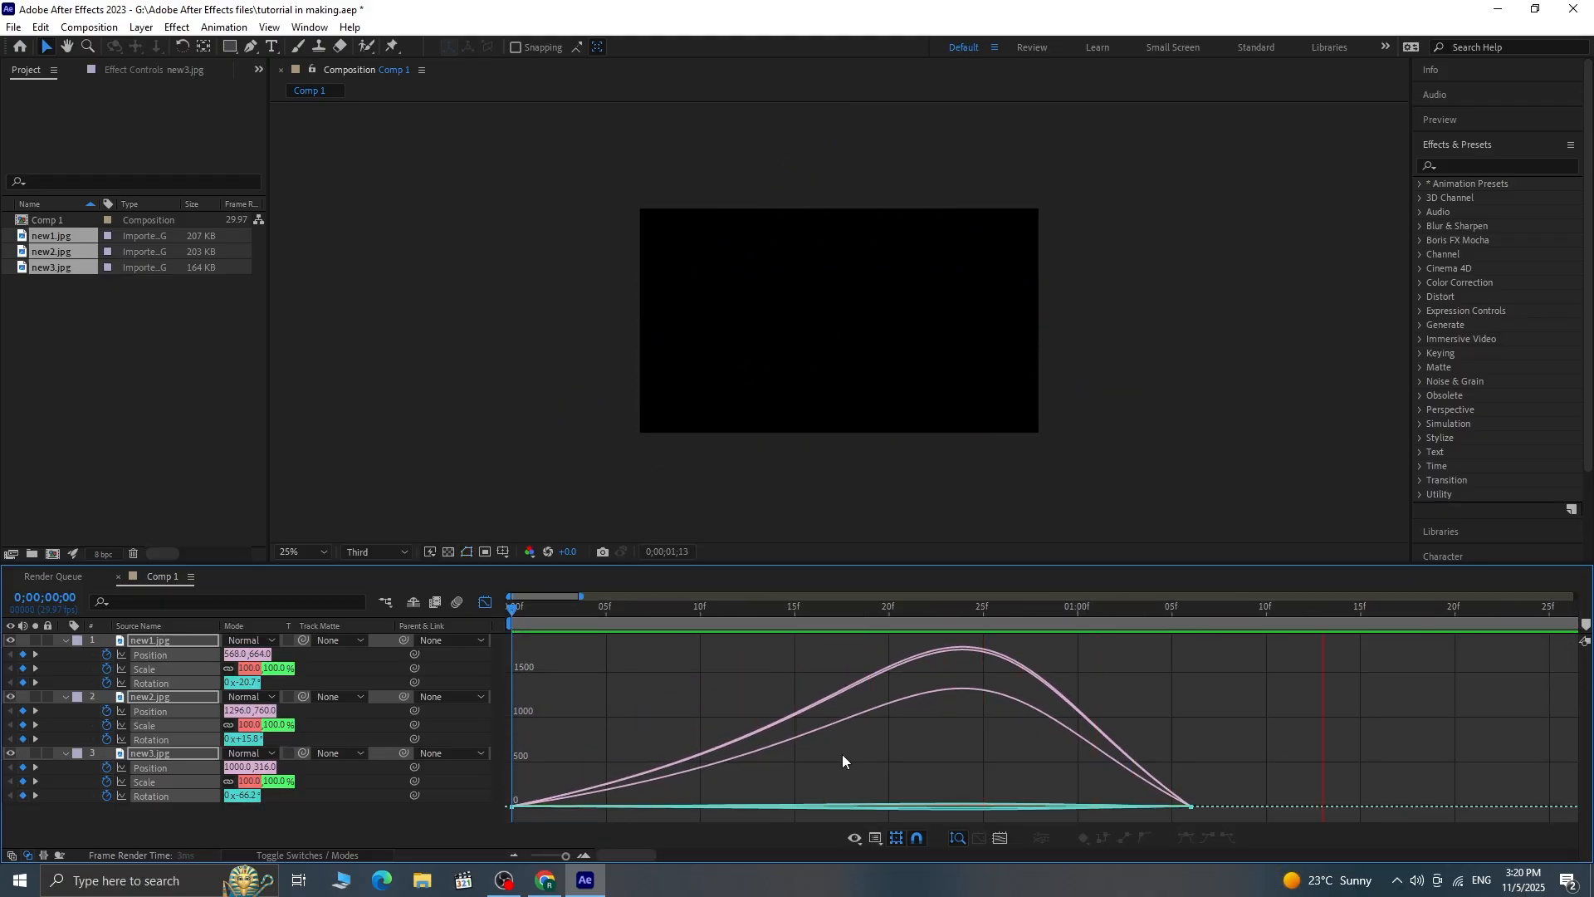
key(space)
click(487, 602)
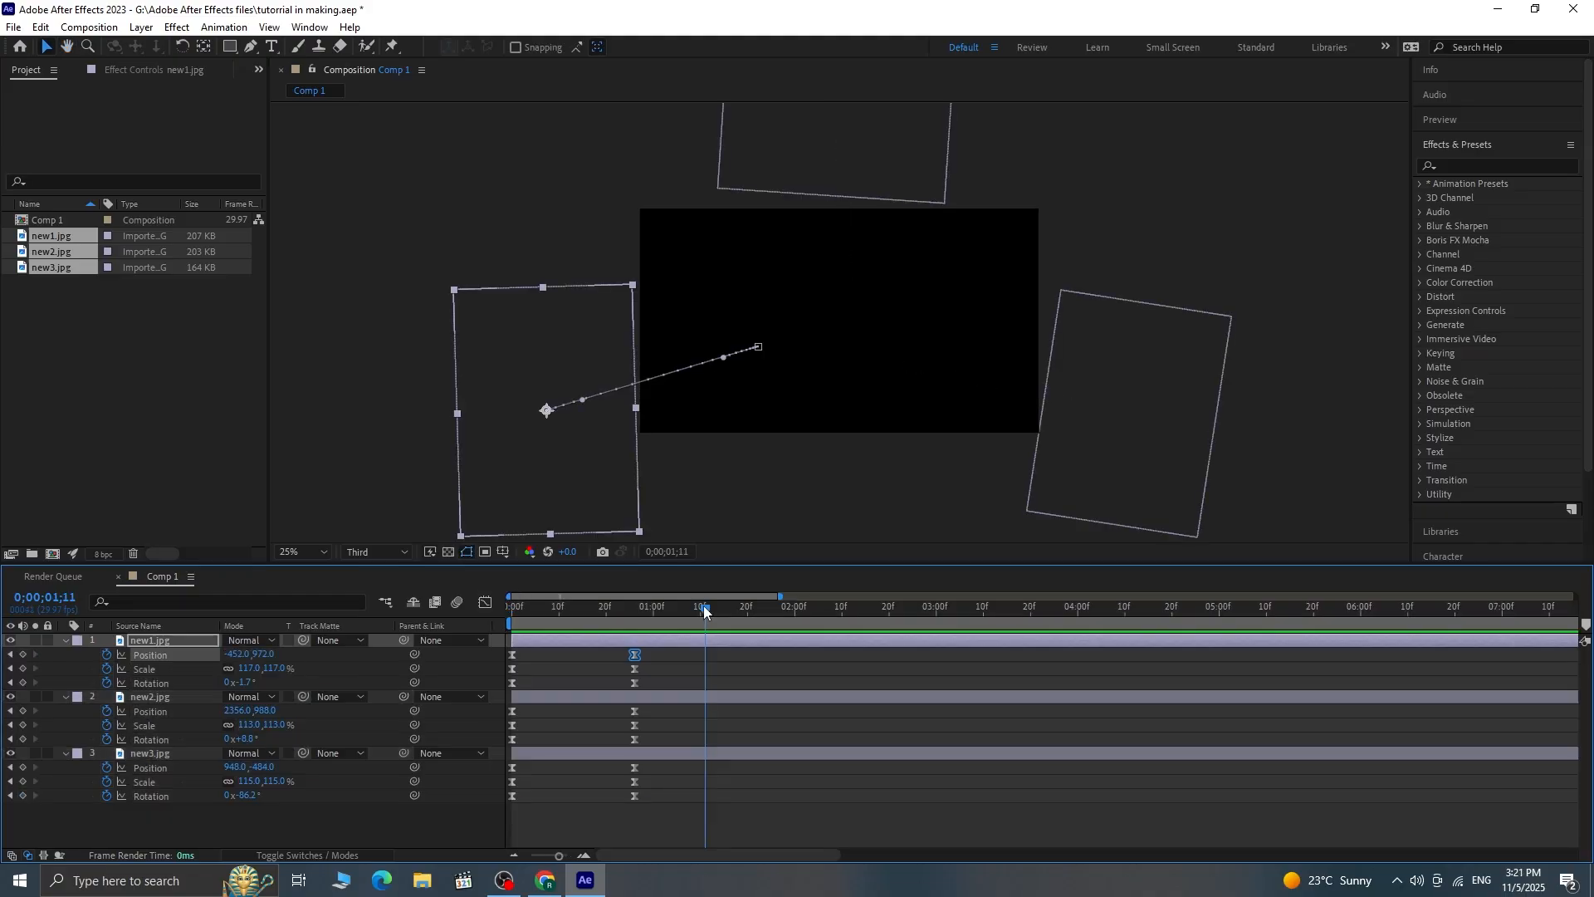
Step: Add a middle set of transform keyframes to all three layers, spacing them at about 0;00;00;26 with the end keyframes at about 0;00;01;09
drag(704, 608, 435, 634)
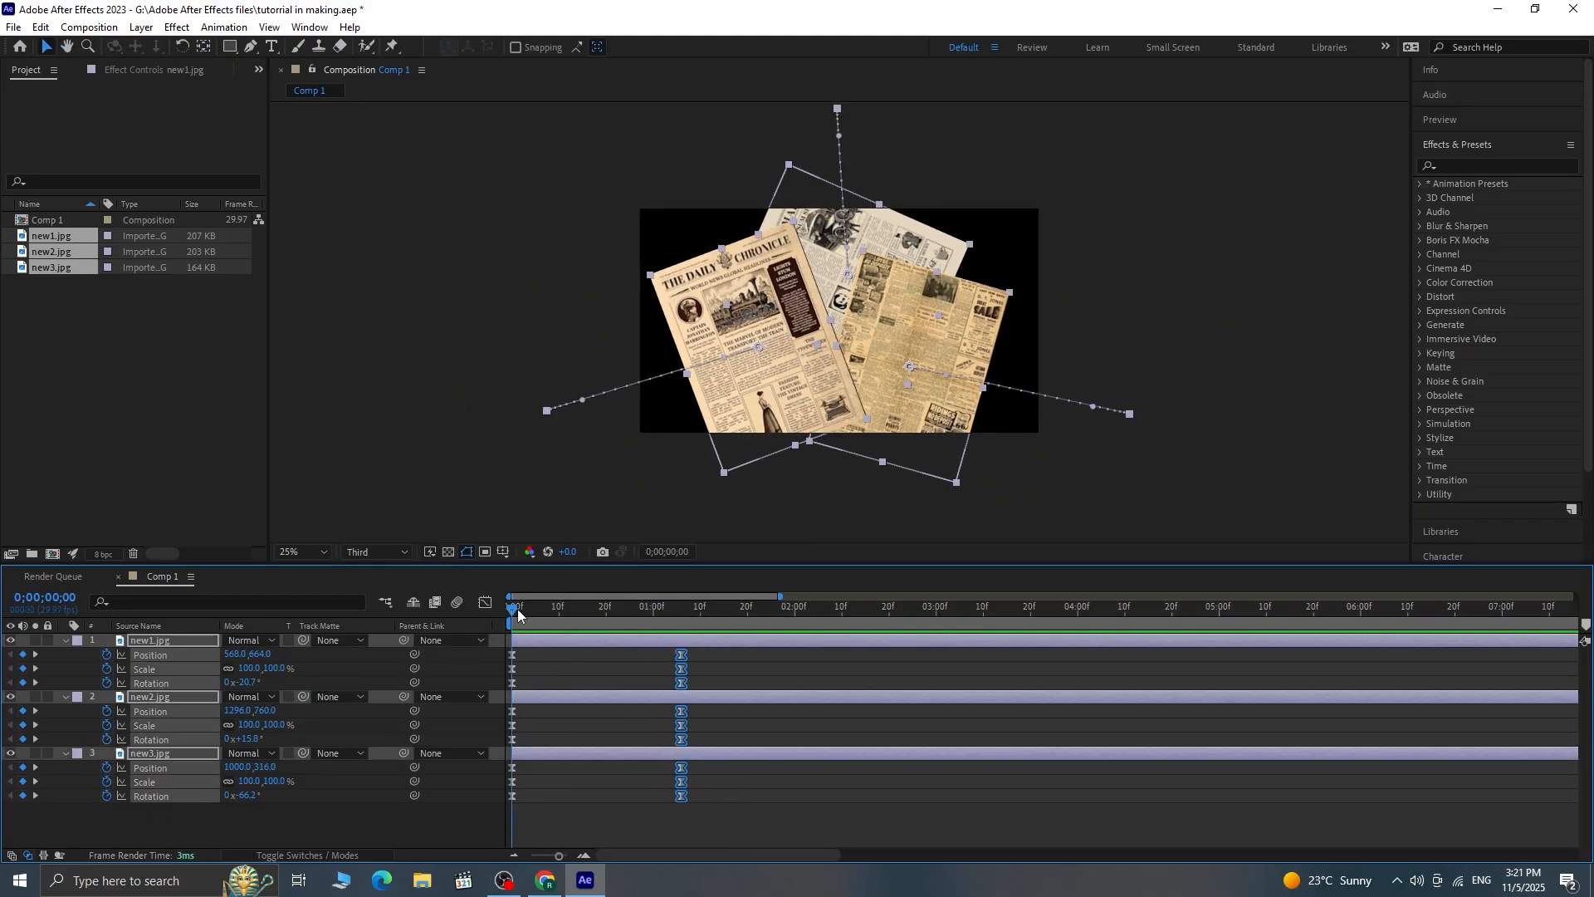
drag(518, 613, 595, 658)
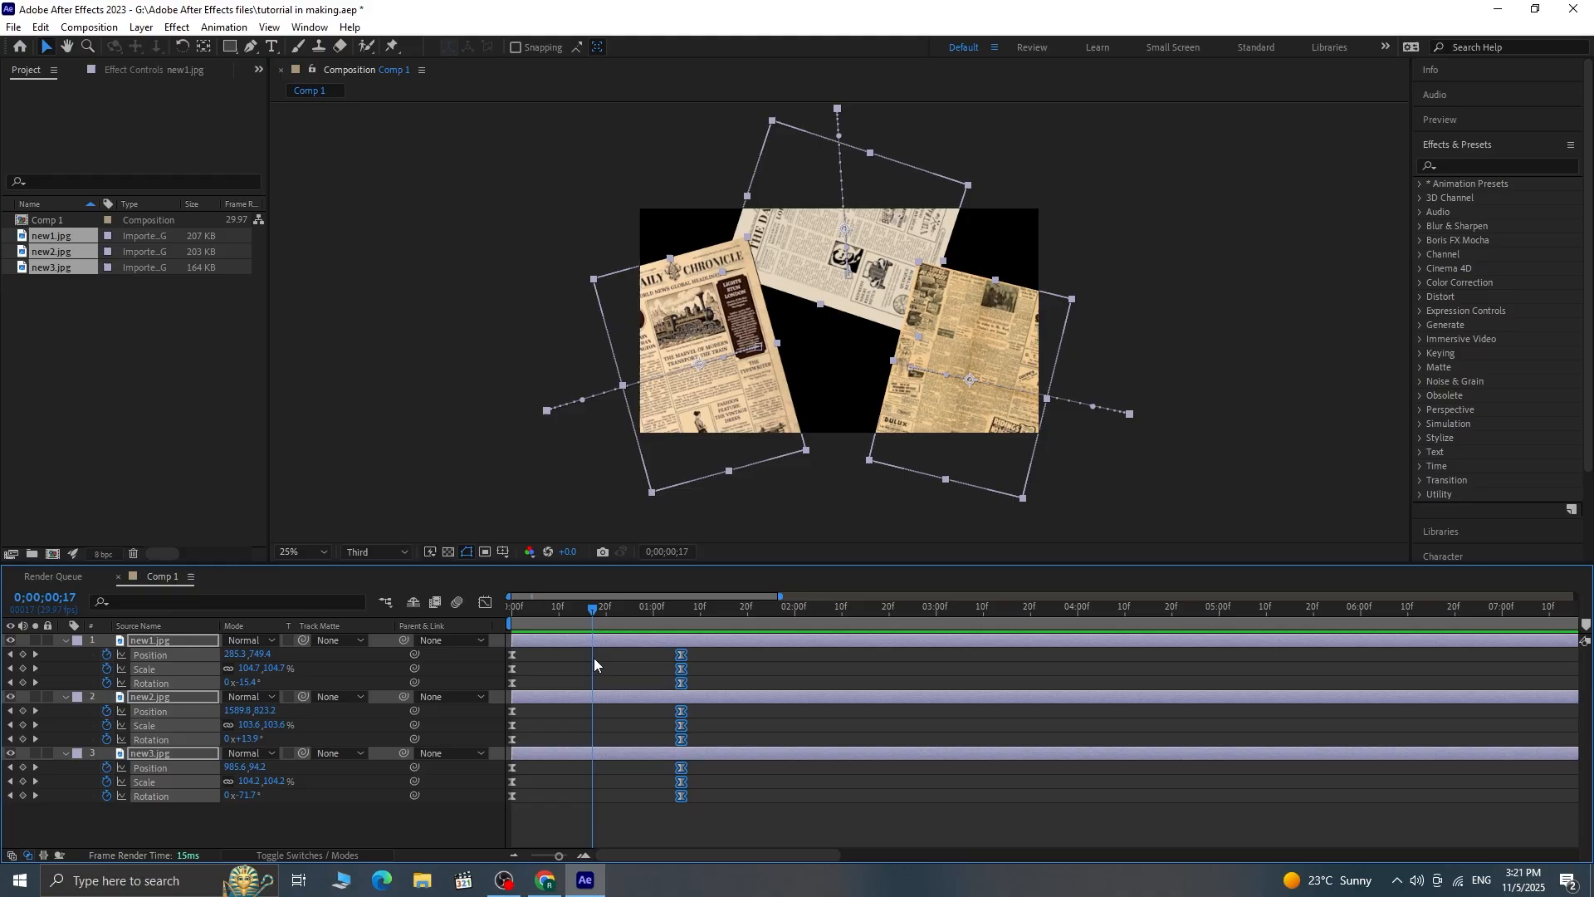
key(ctrl+v)
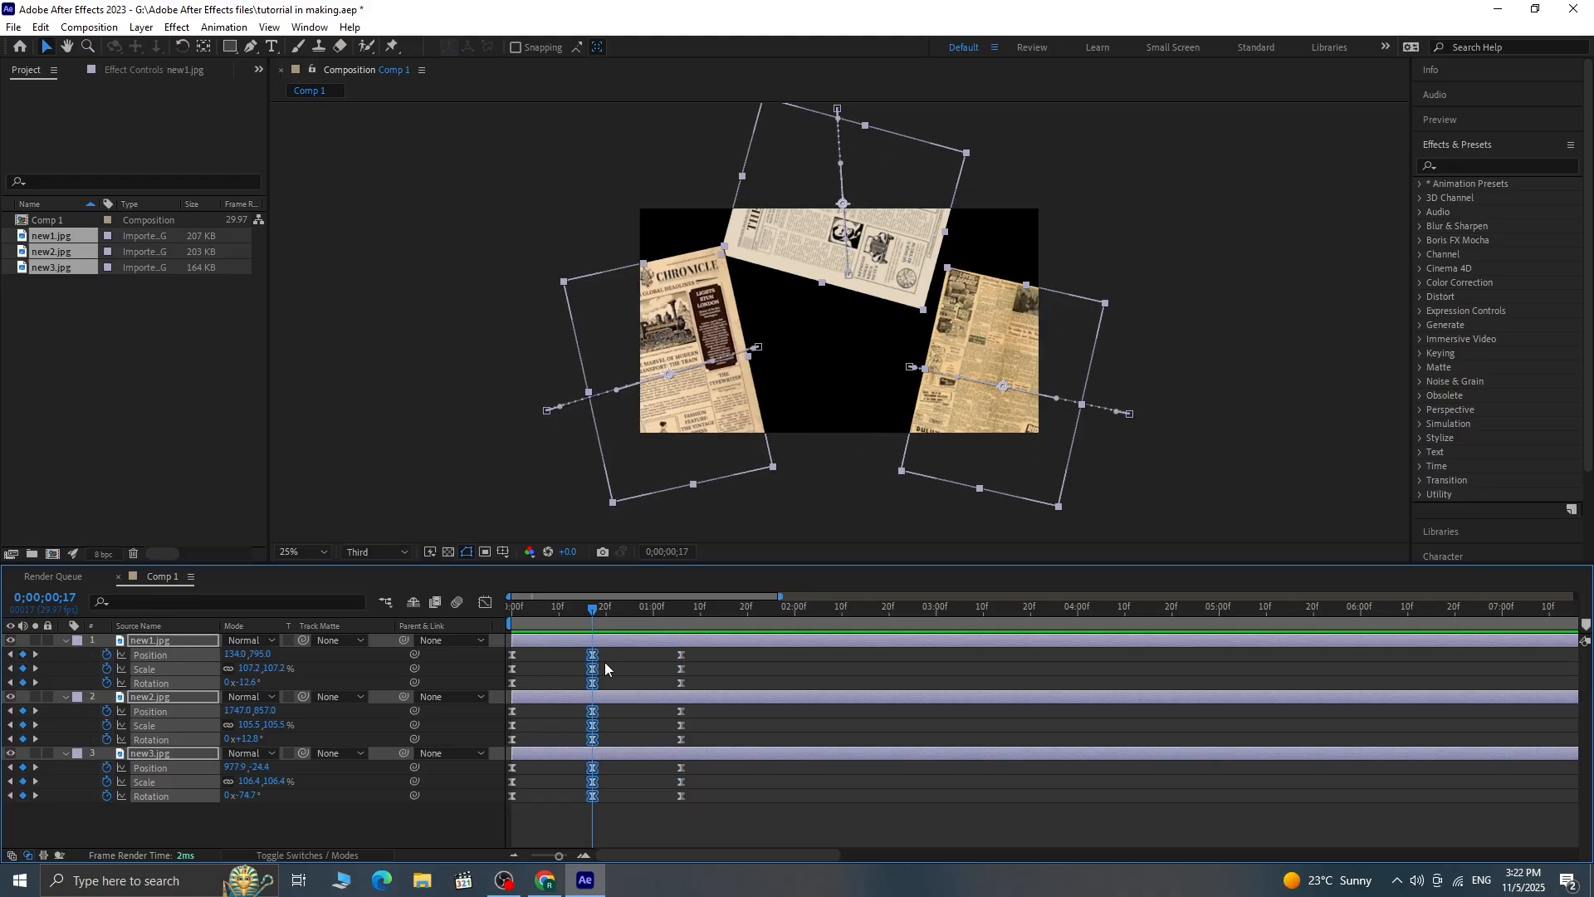
drag(594, 669, 700, 795)
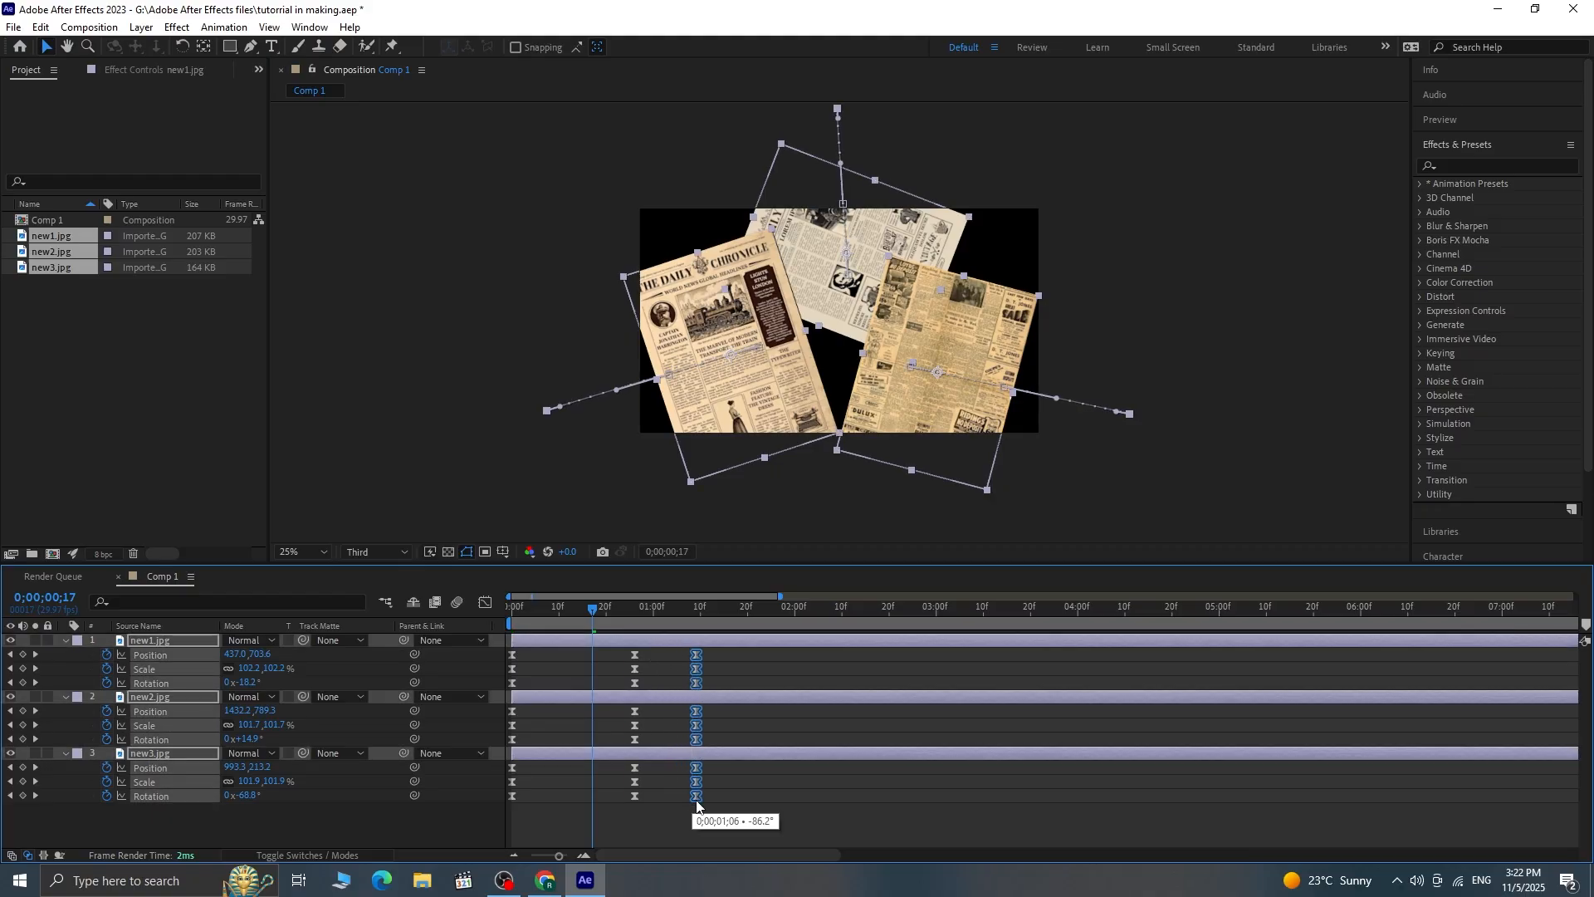
Step: Preview the retimed newspaper animation from the first frame
key(Home)
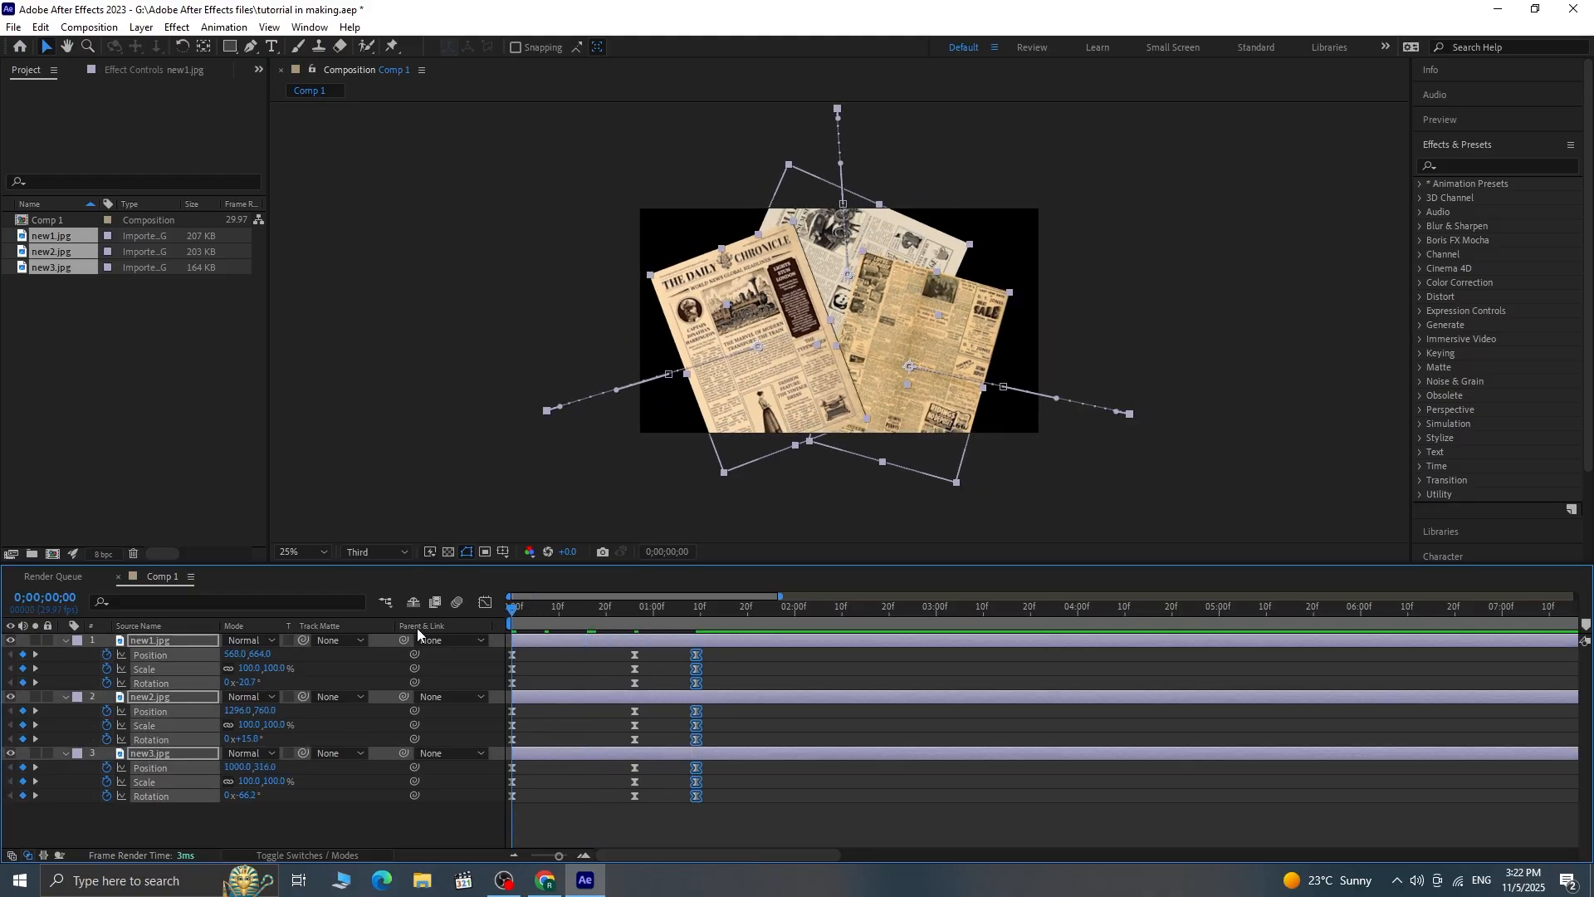
click(595, 822)
key(space)
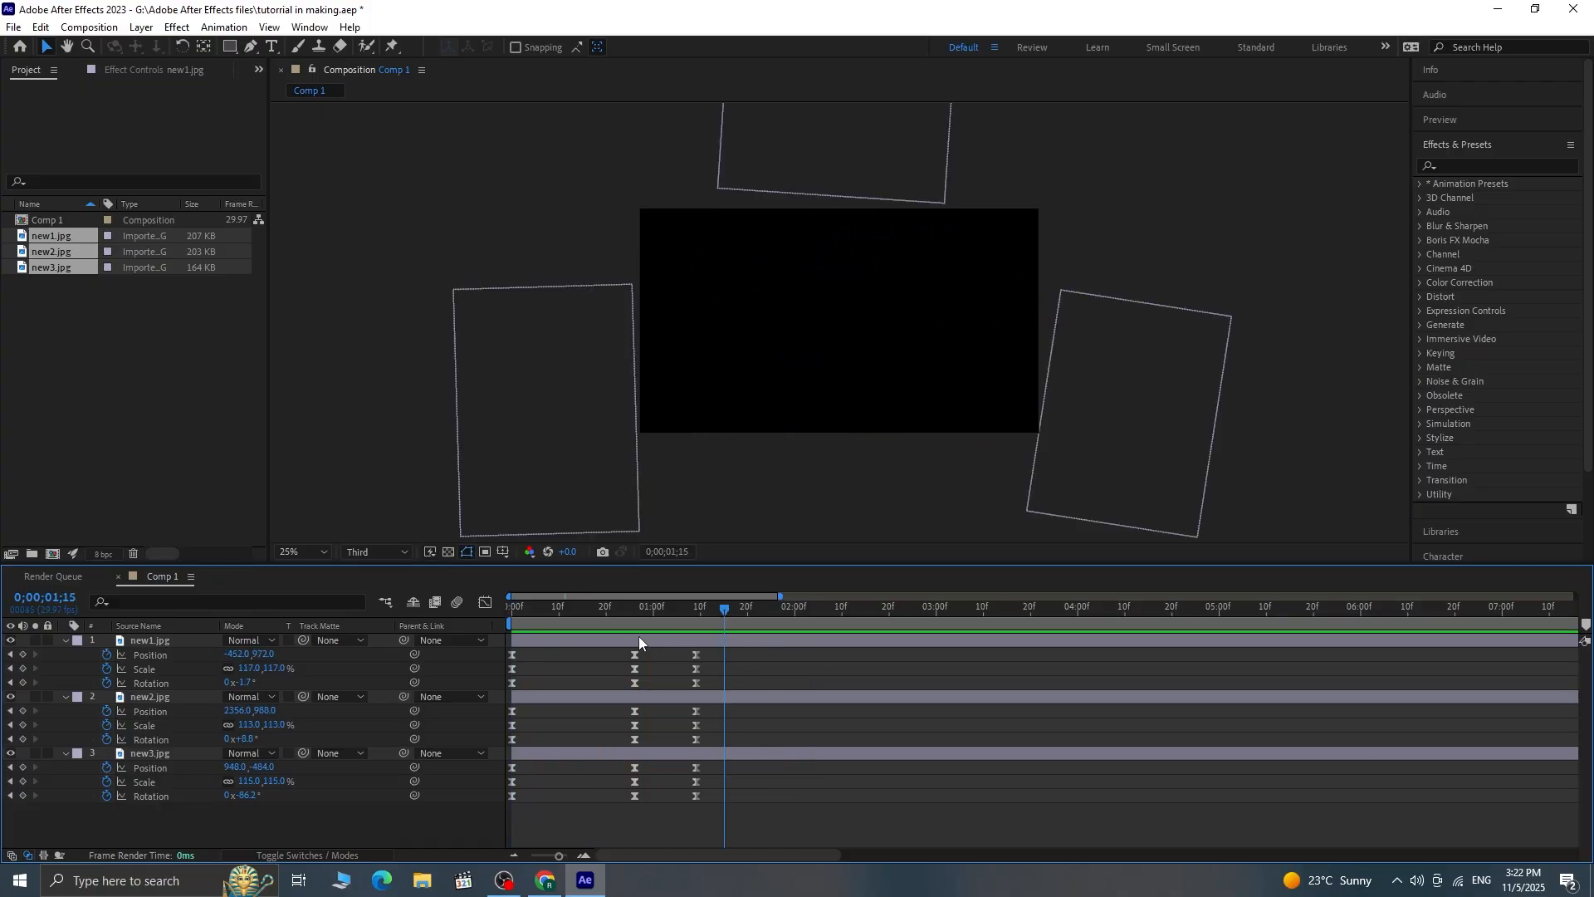
key(space)
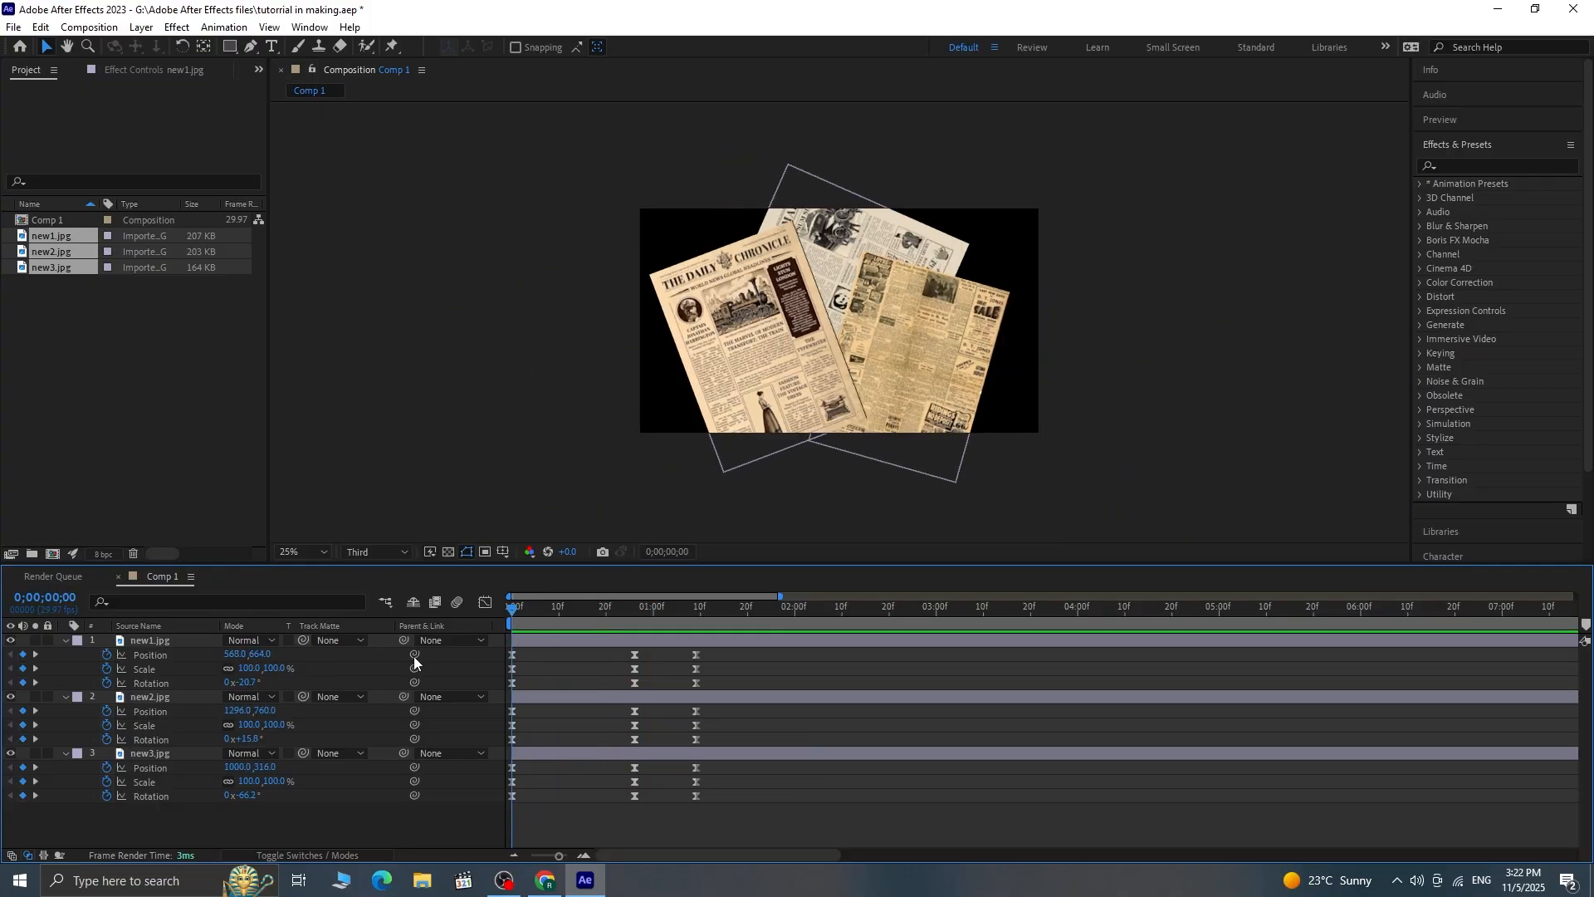
Step: Collapse the three newspaper layers and pre-compose them into a composition named Newspapers, moving all attributes into it
click(63, 641)
click(66, 660)
click(66, 669)
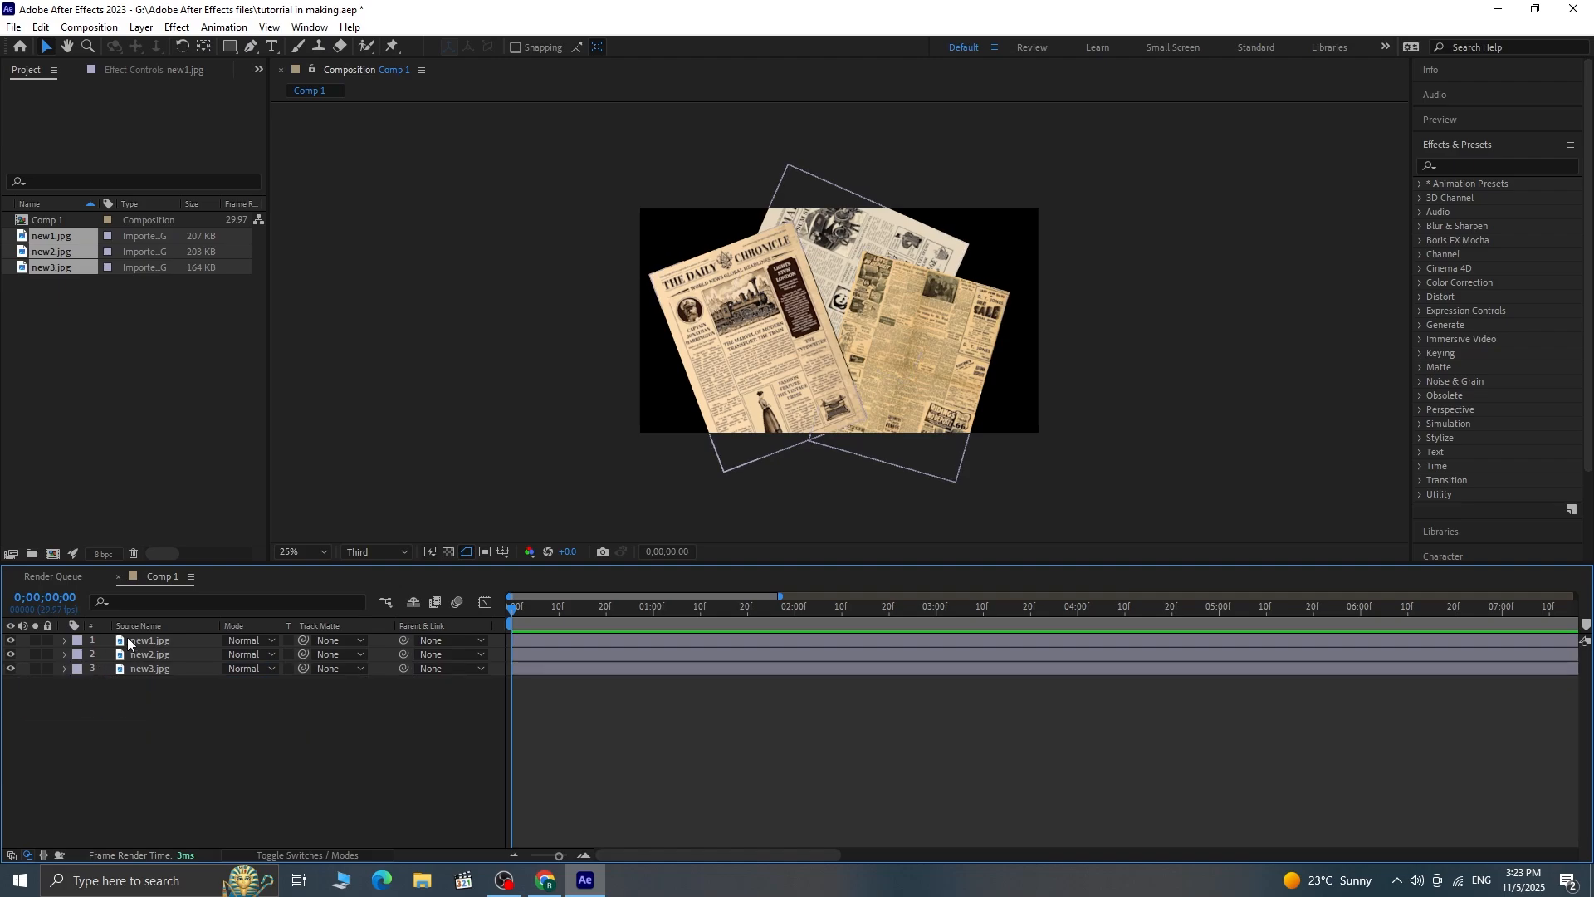
click(139, 642)
shift+click(153, 666)
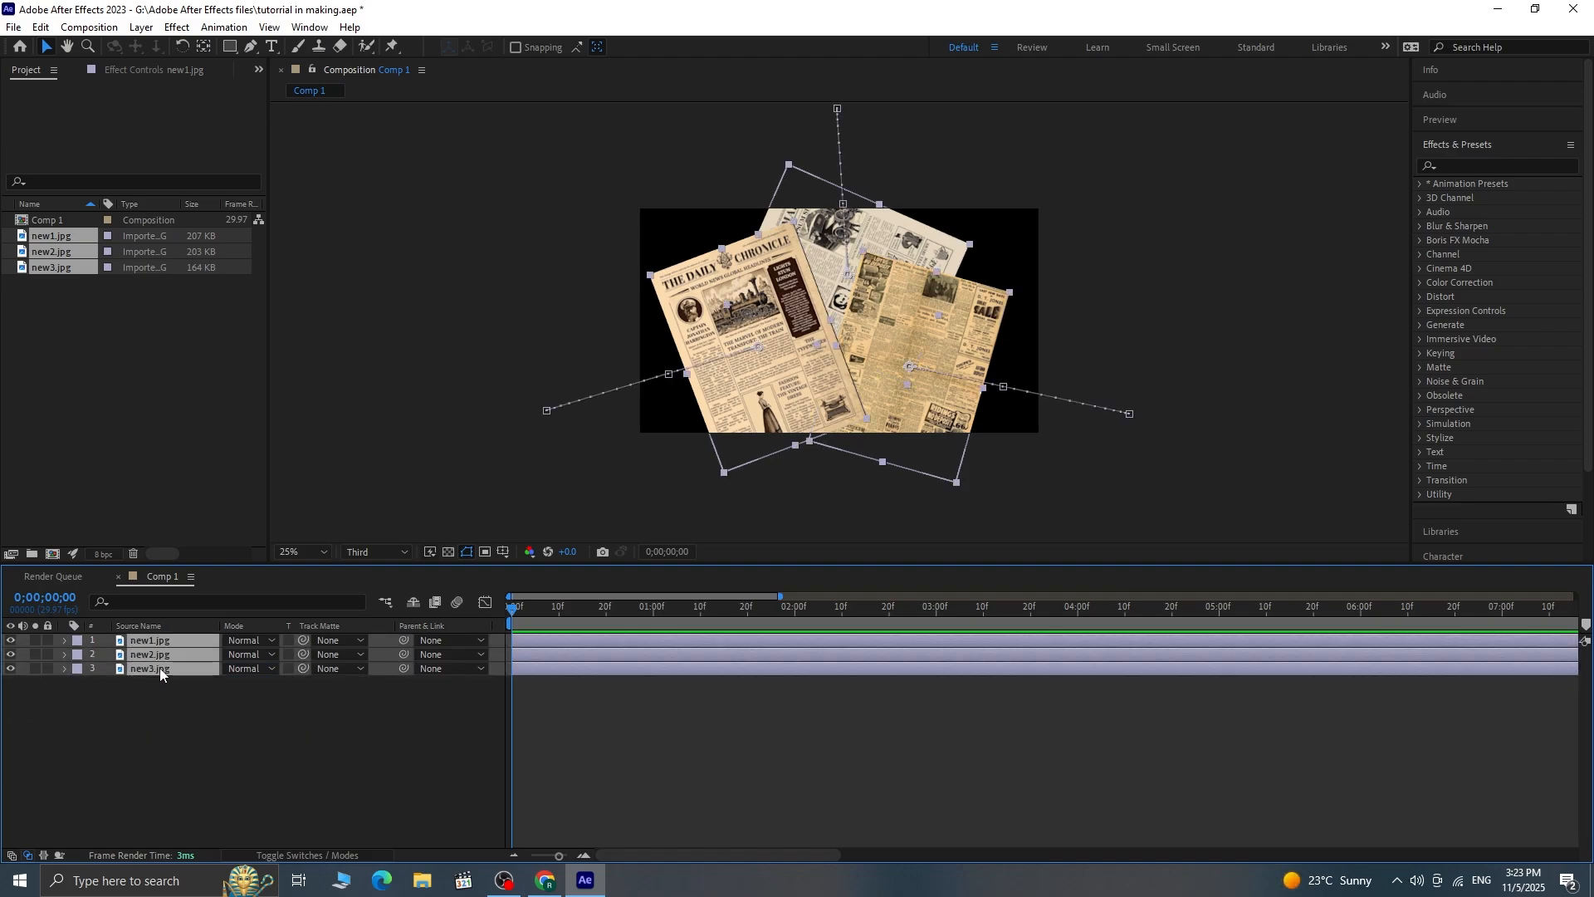
right_click(159, 668)
click(283, 562)
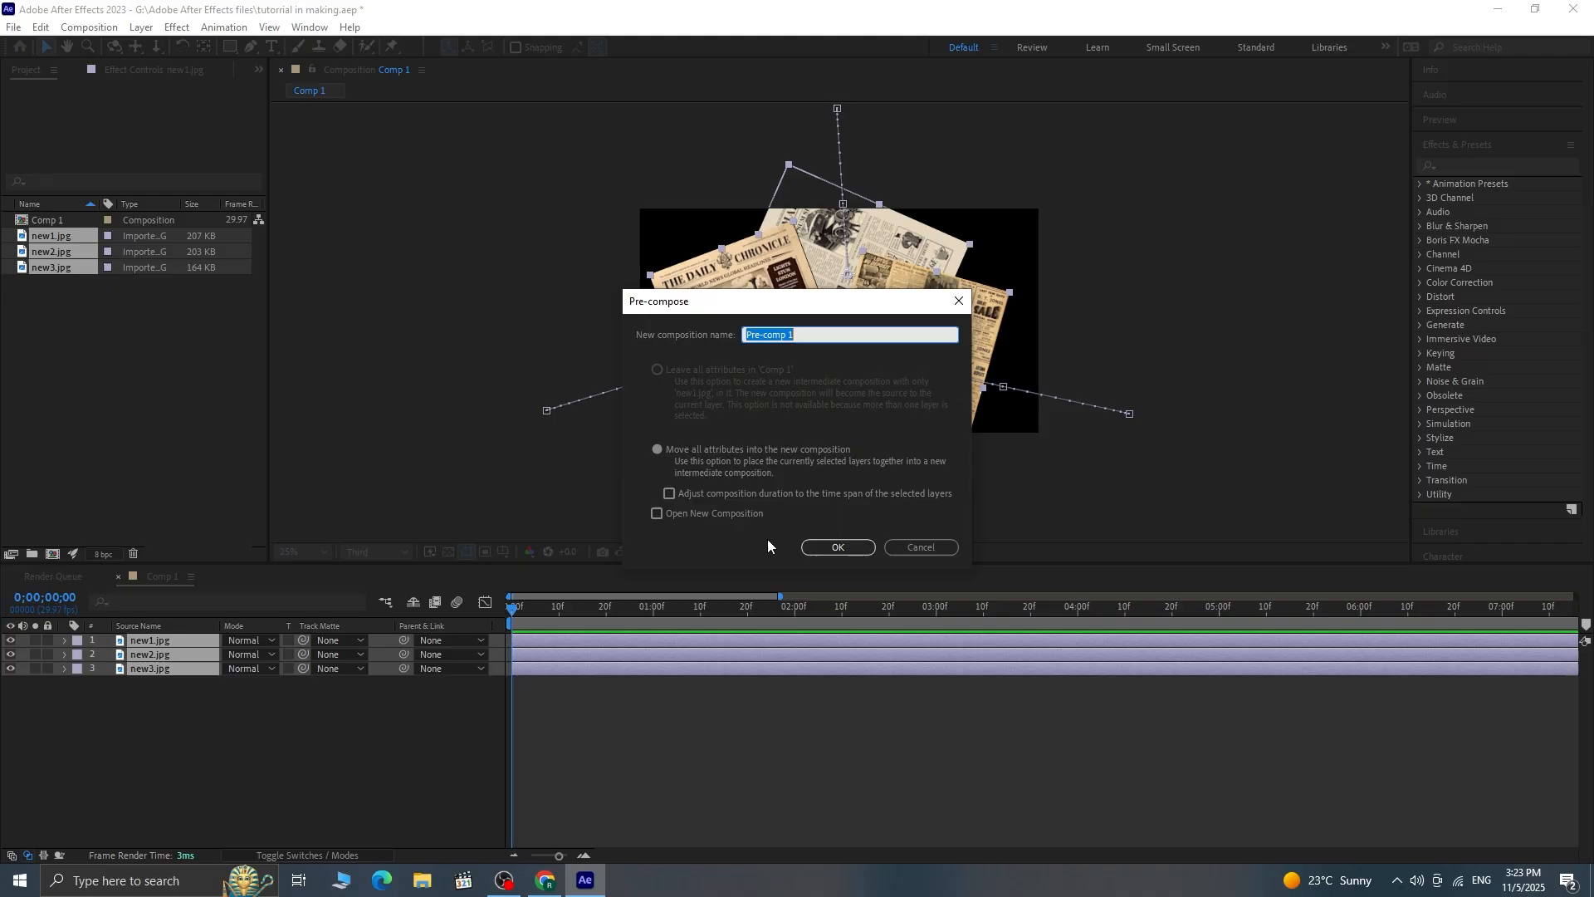
text(Newspapers)
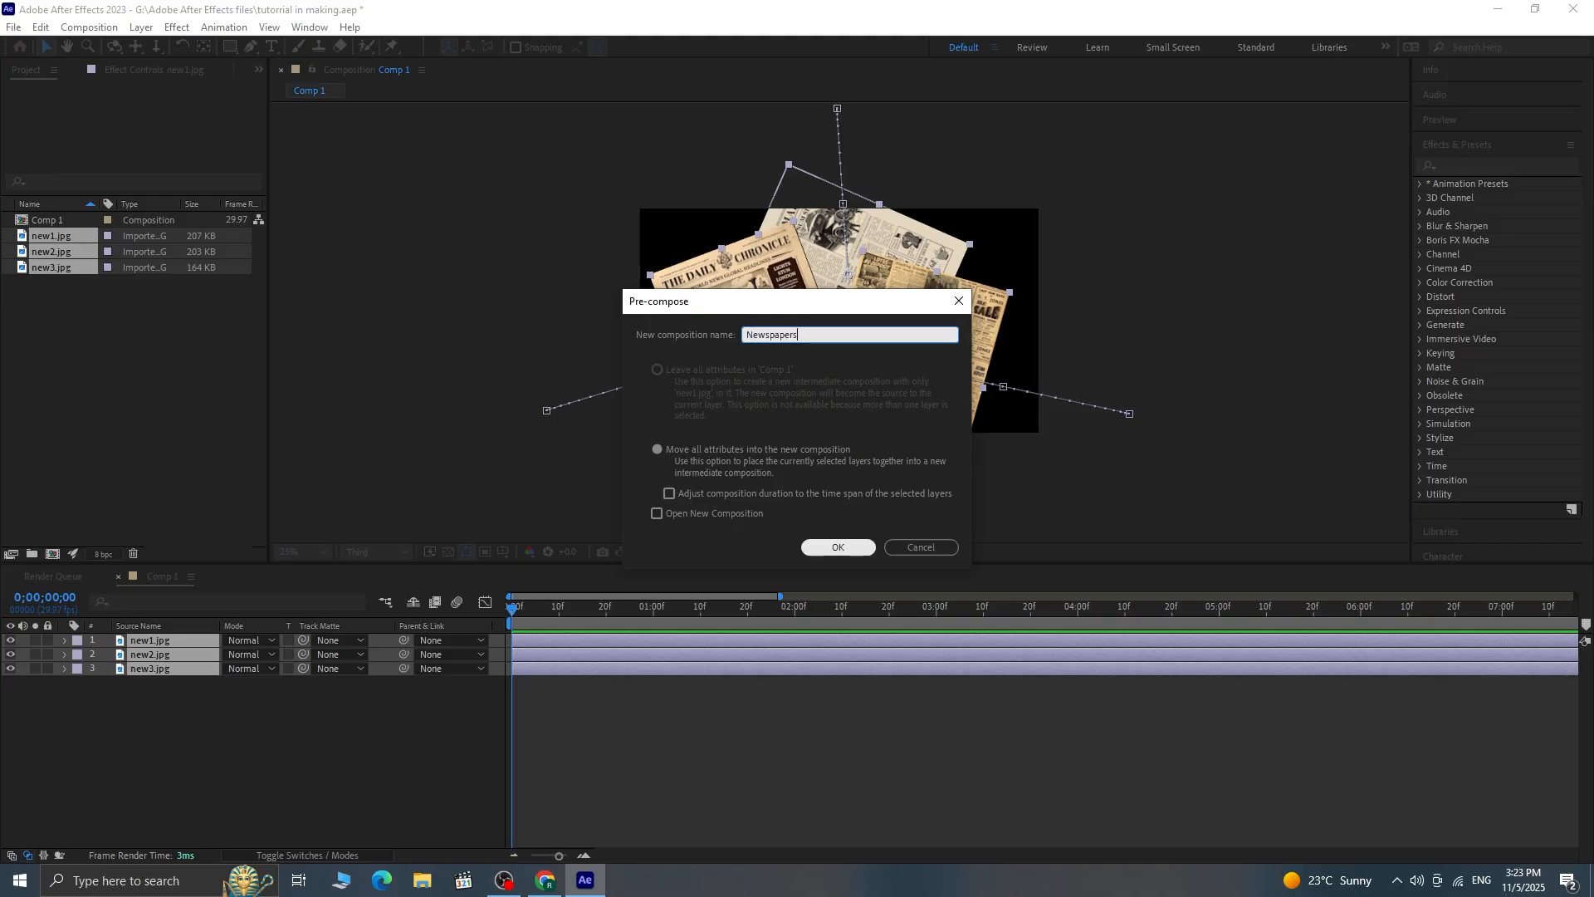
click(840, 546)
Step: Preview the pre-composed newspaper animation in Comp 1 and return to the first frame
click(211, 757)
key(space)
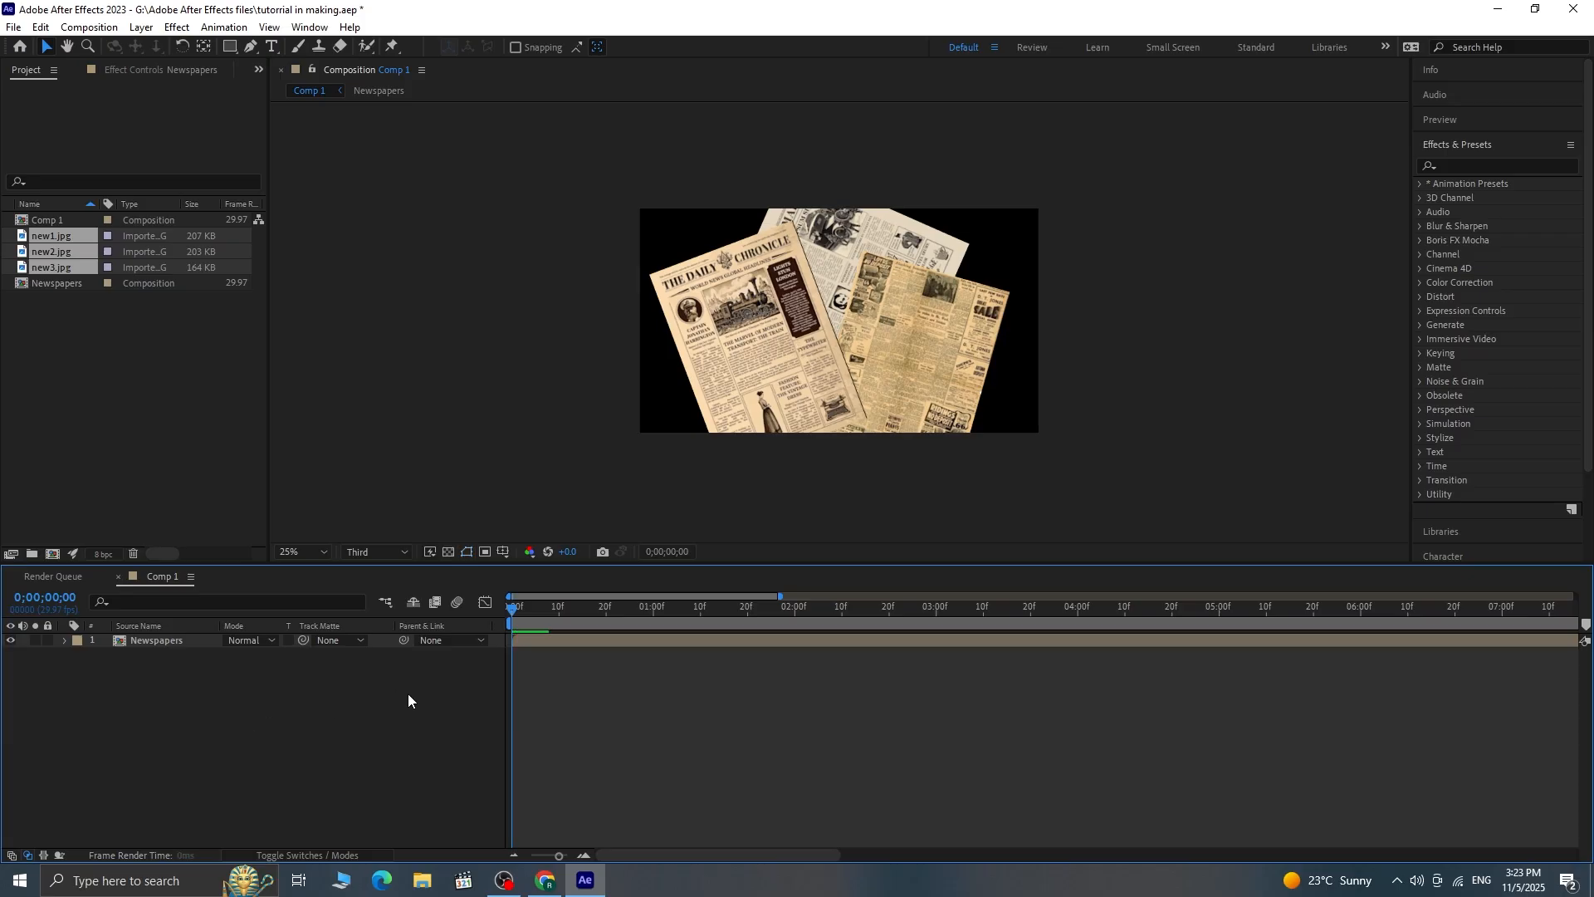
key(space)
drag(758, 607, 481, 658)
Step: Create a 1920x1080, 29.97 fps, 30-second composition named NUMBERS
click(53, 339)
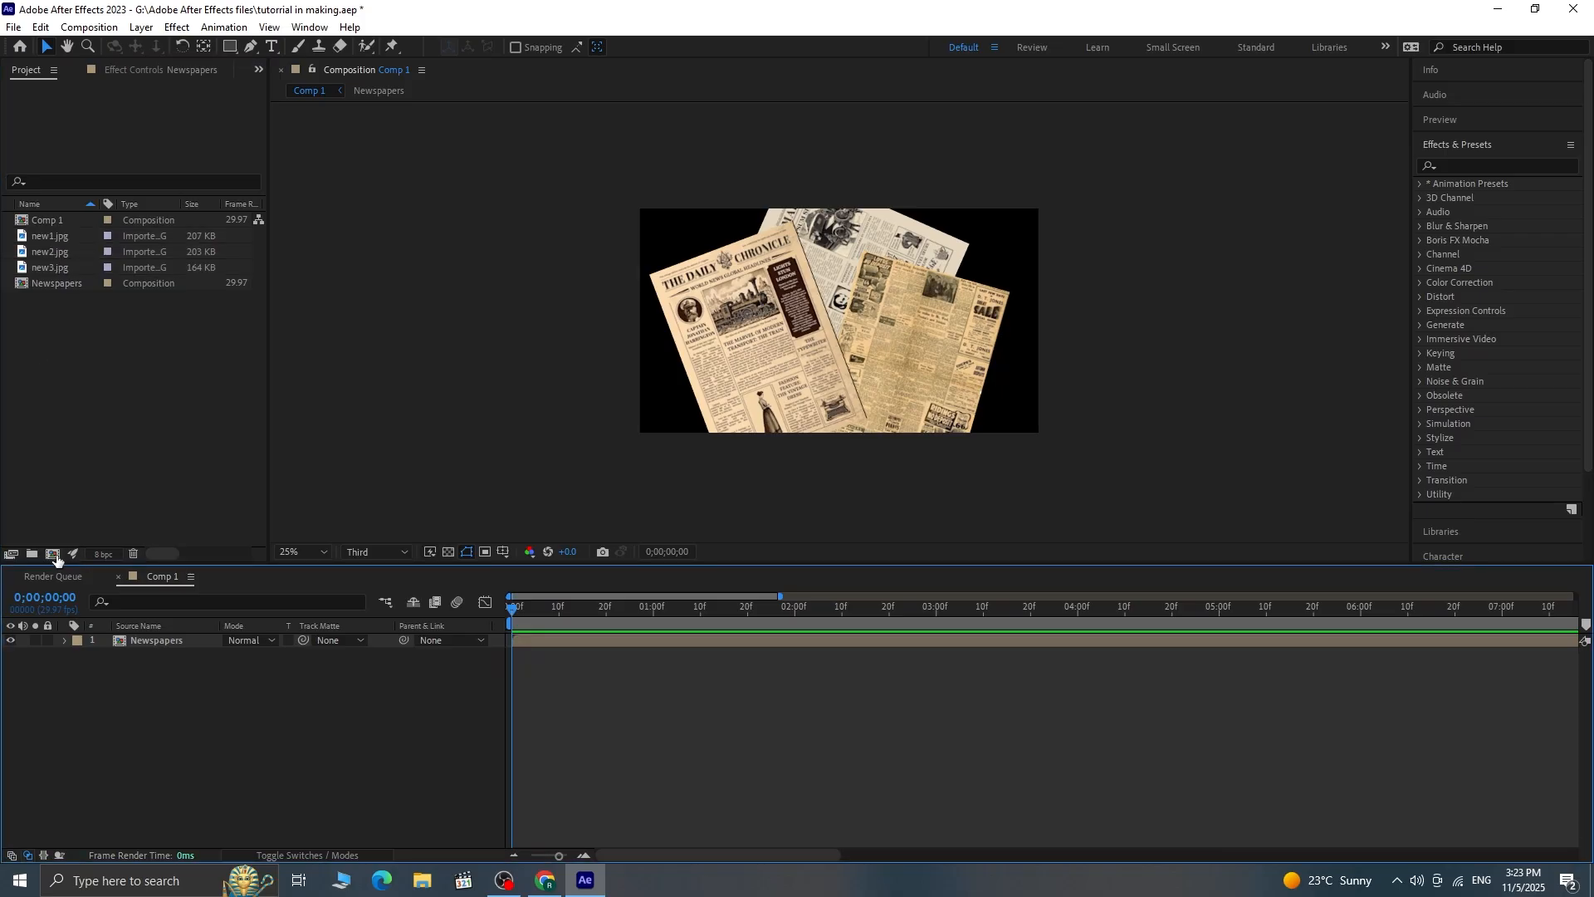
click(52, 554)
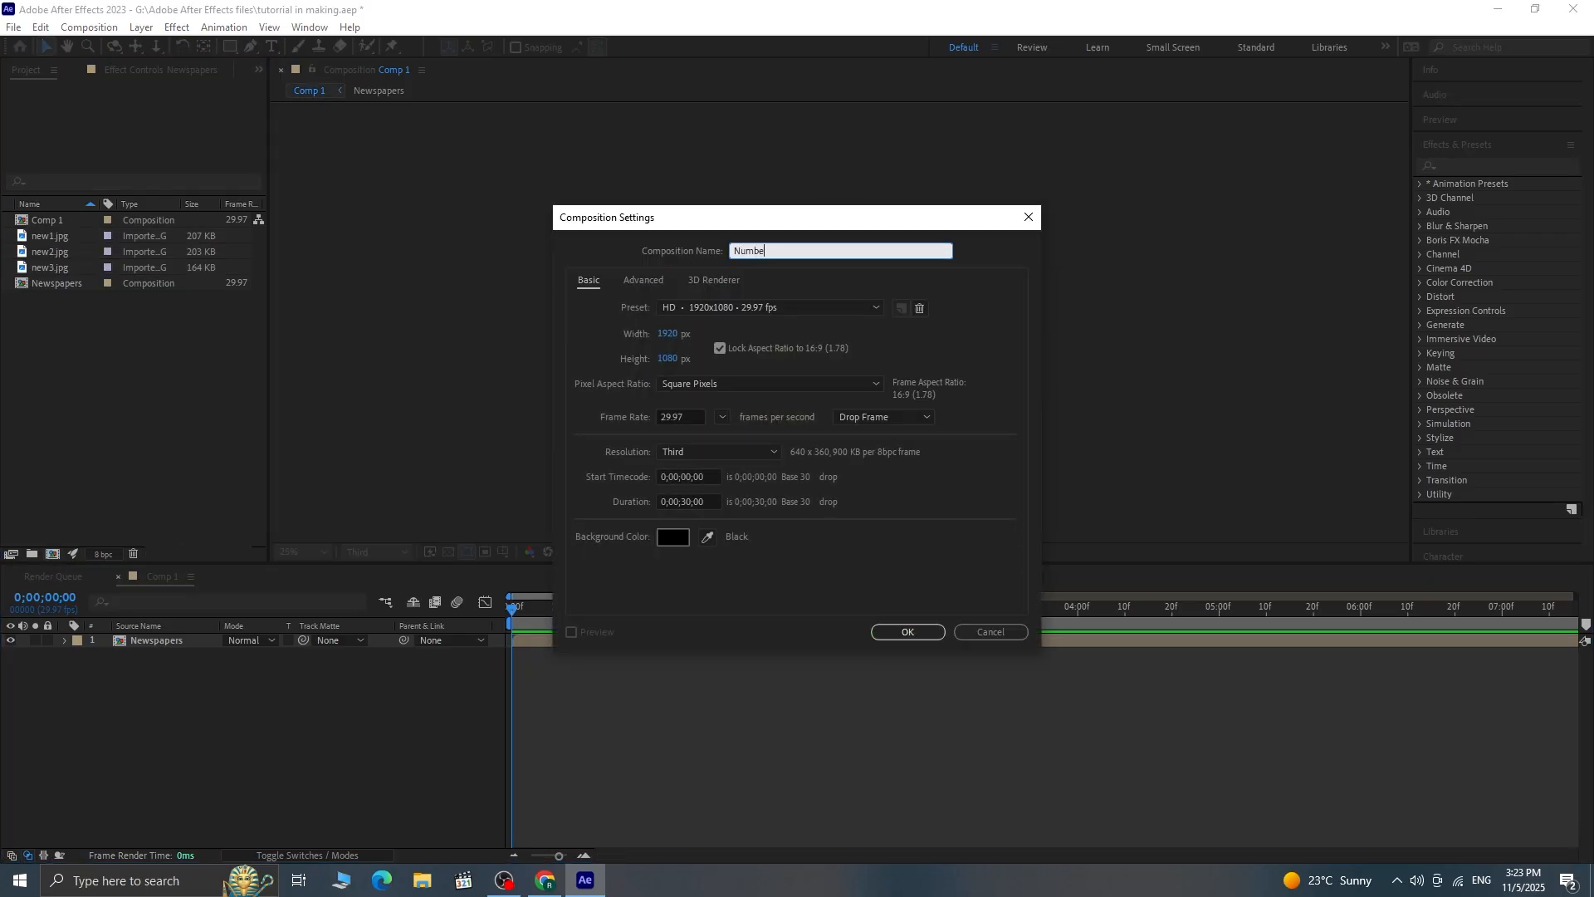
key(Return)
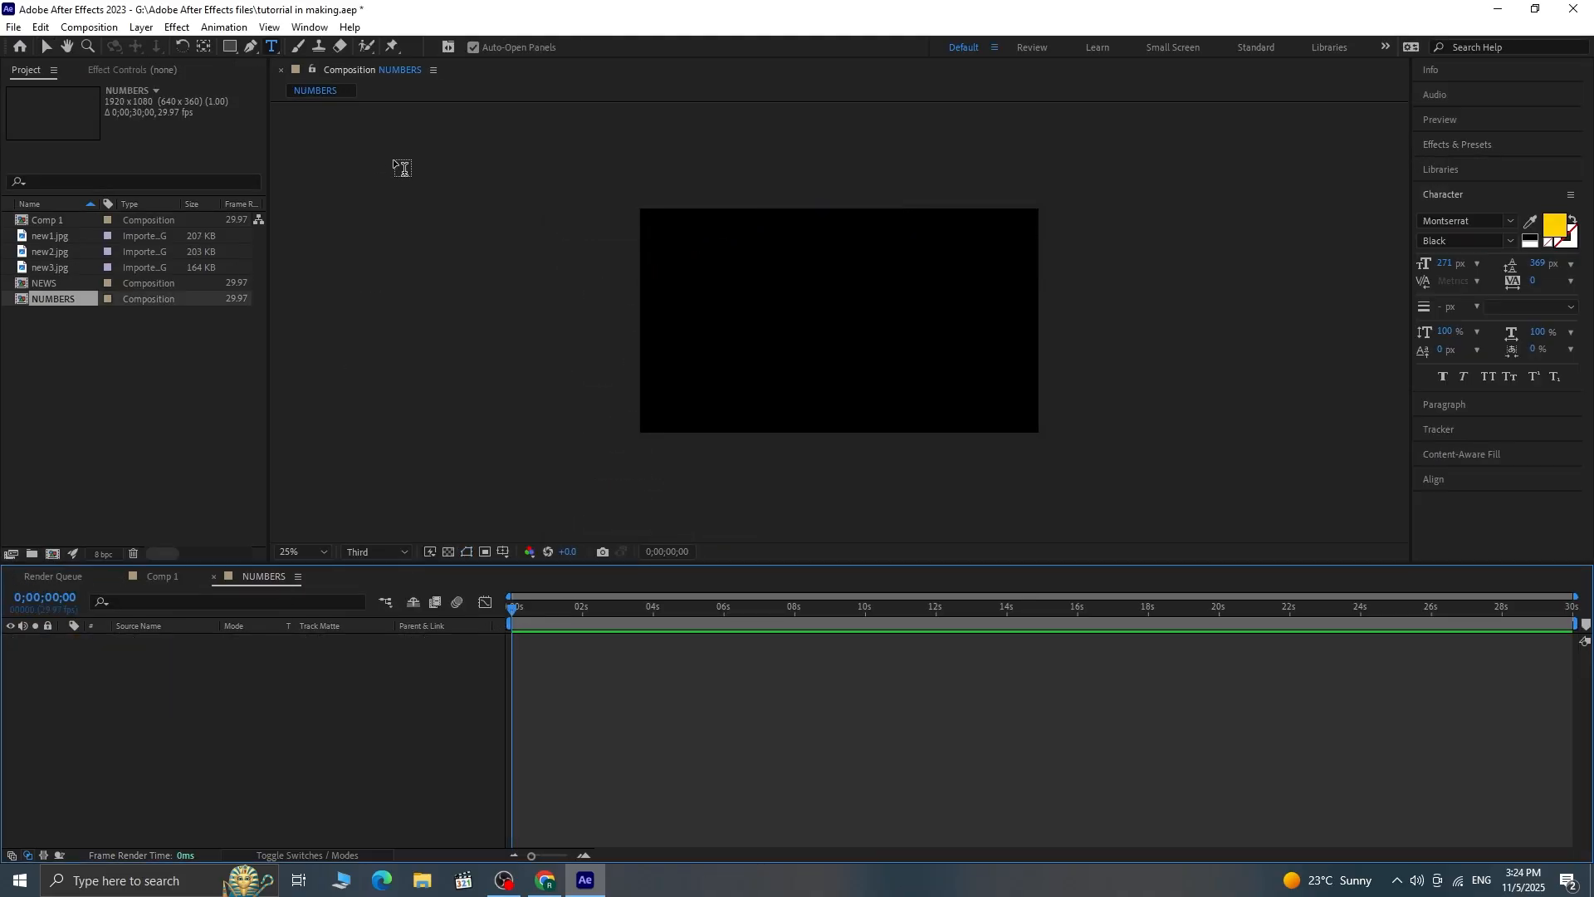
Step: Show the Title/Action Safe guides and paste the years from 1980 to 2020 in five-year increments as a single-line text layer
click(503, 552)
click(521, 566)
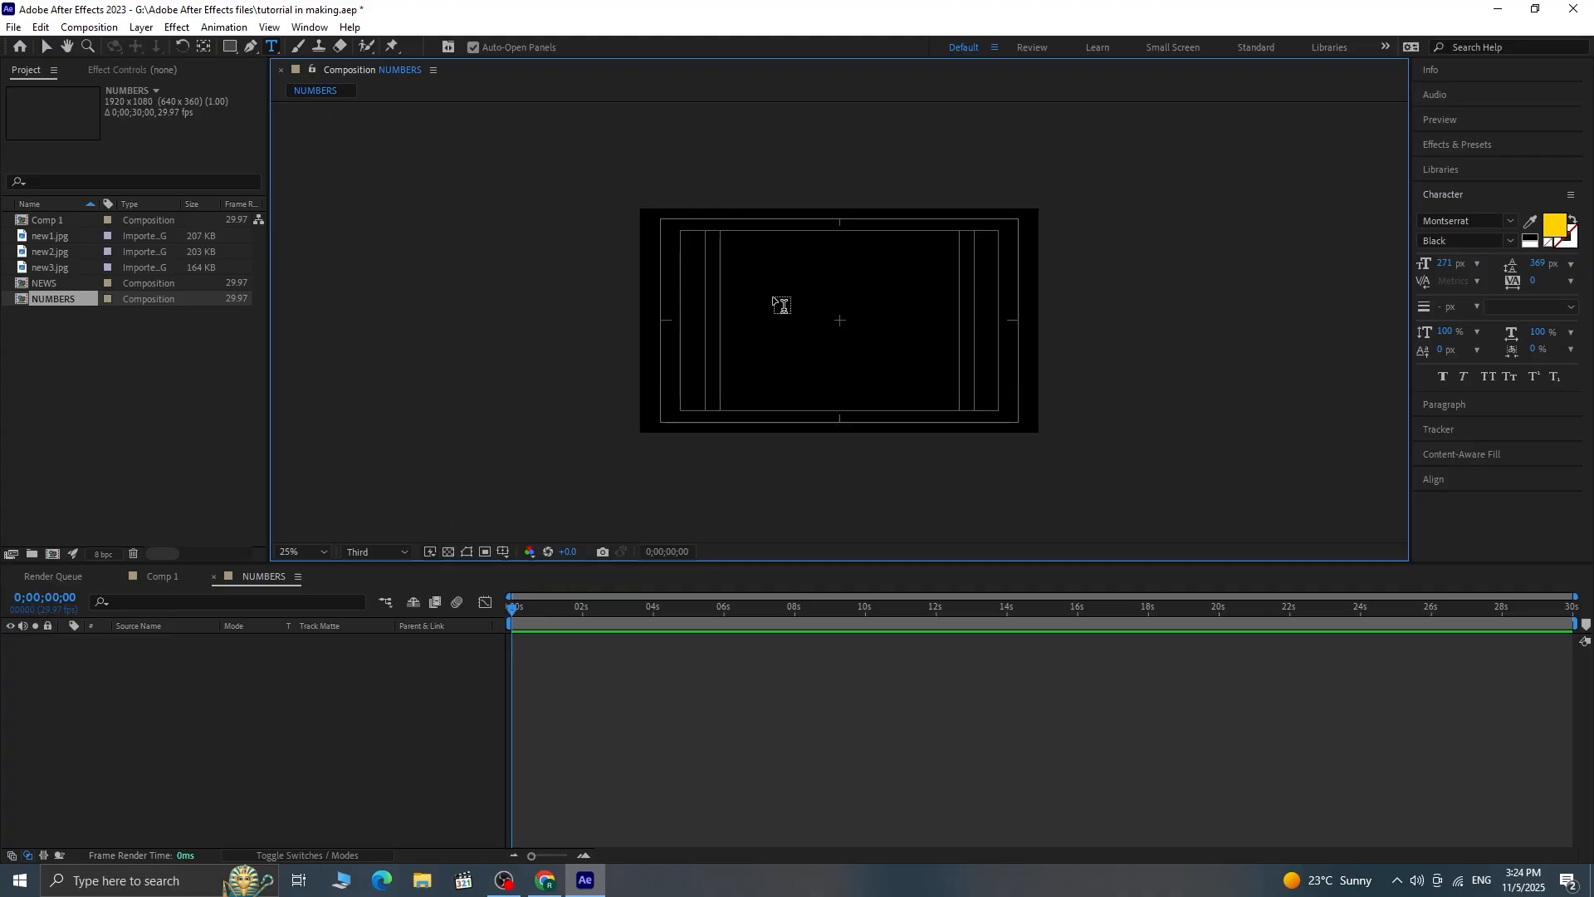
click(665, 316)
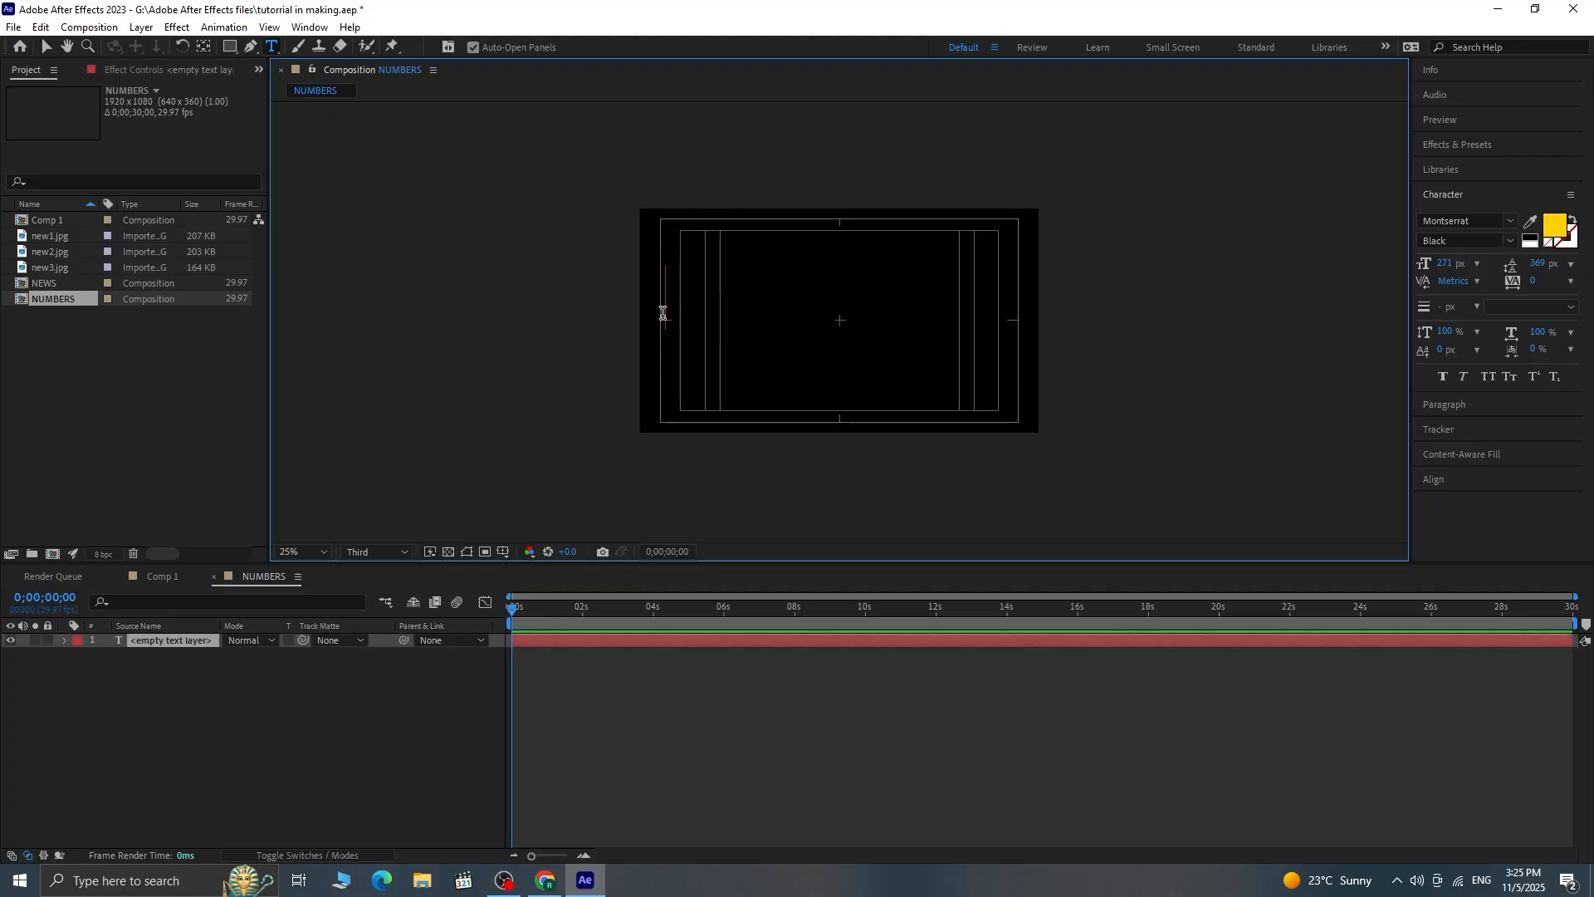
key(ctrl+v)
key(Escape)
key(v)
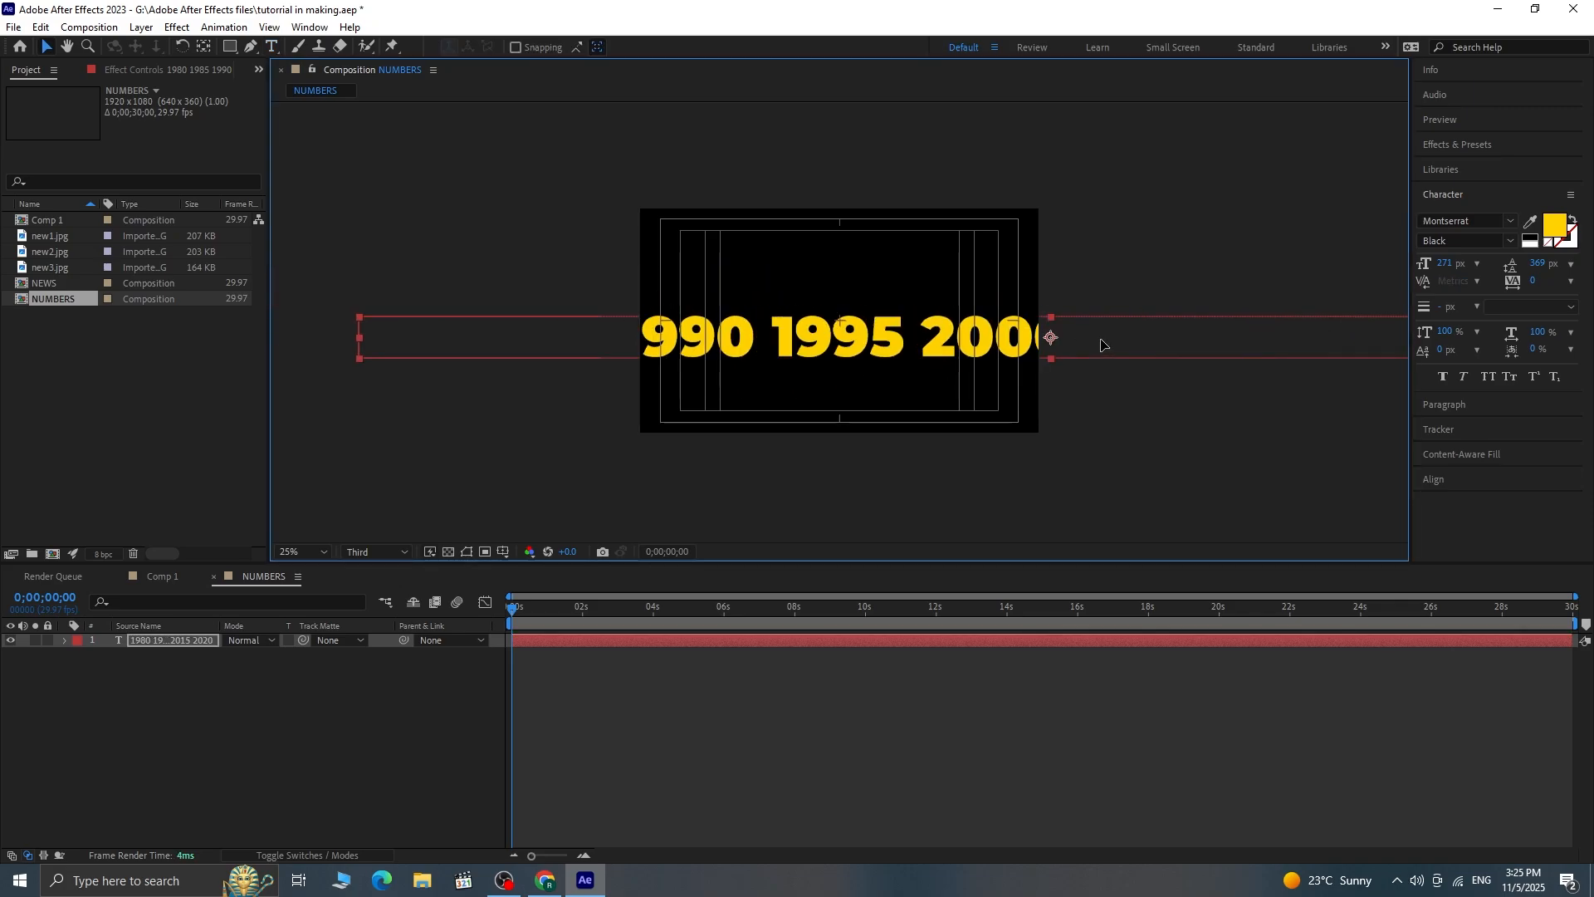
Step: Set the years text's font size to 211 px and position the row vertically centred with 1980 near the frame's left edge
drag(844, 330, 1143, 315)
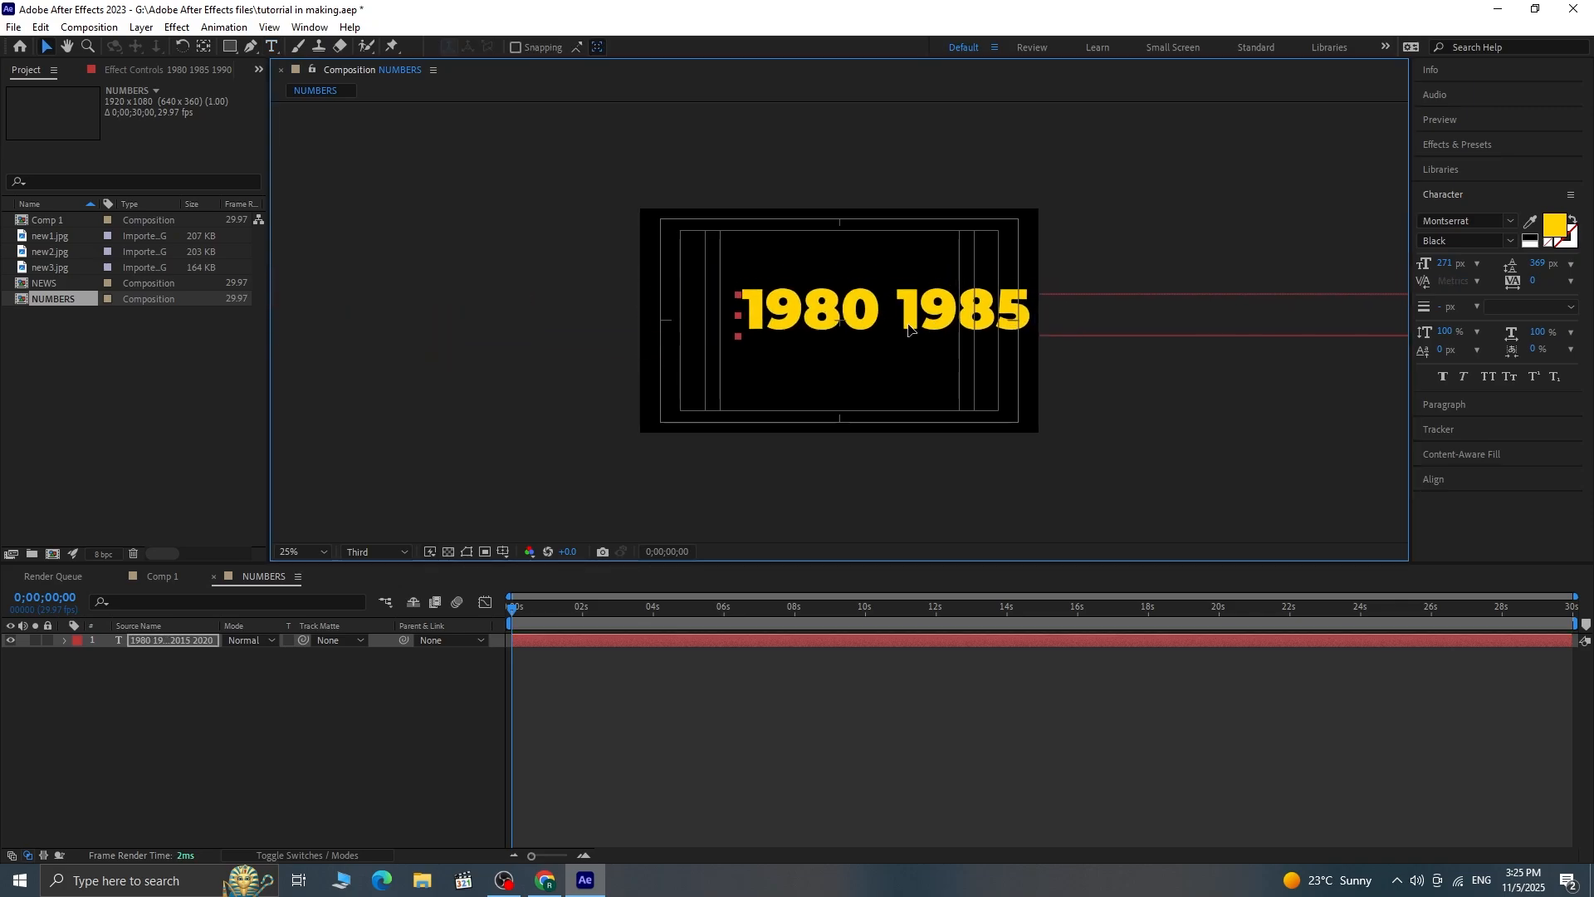
drag(865, 325, 848, 325)
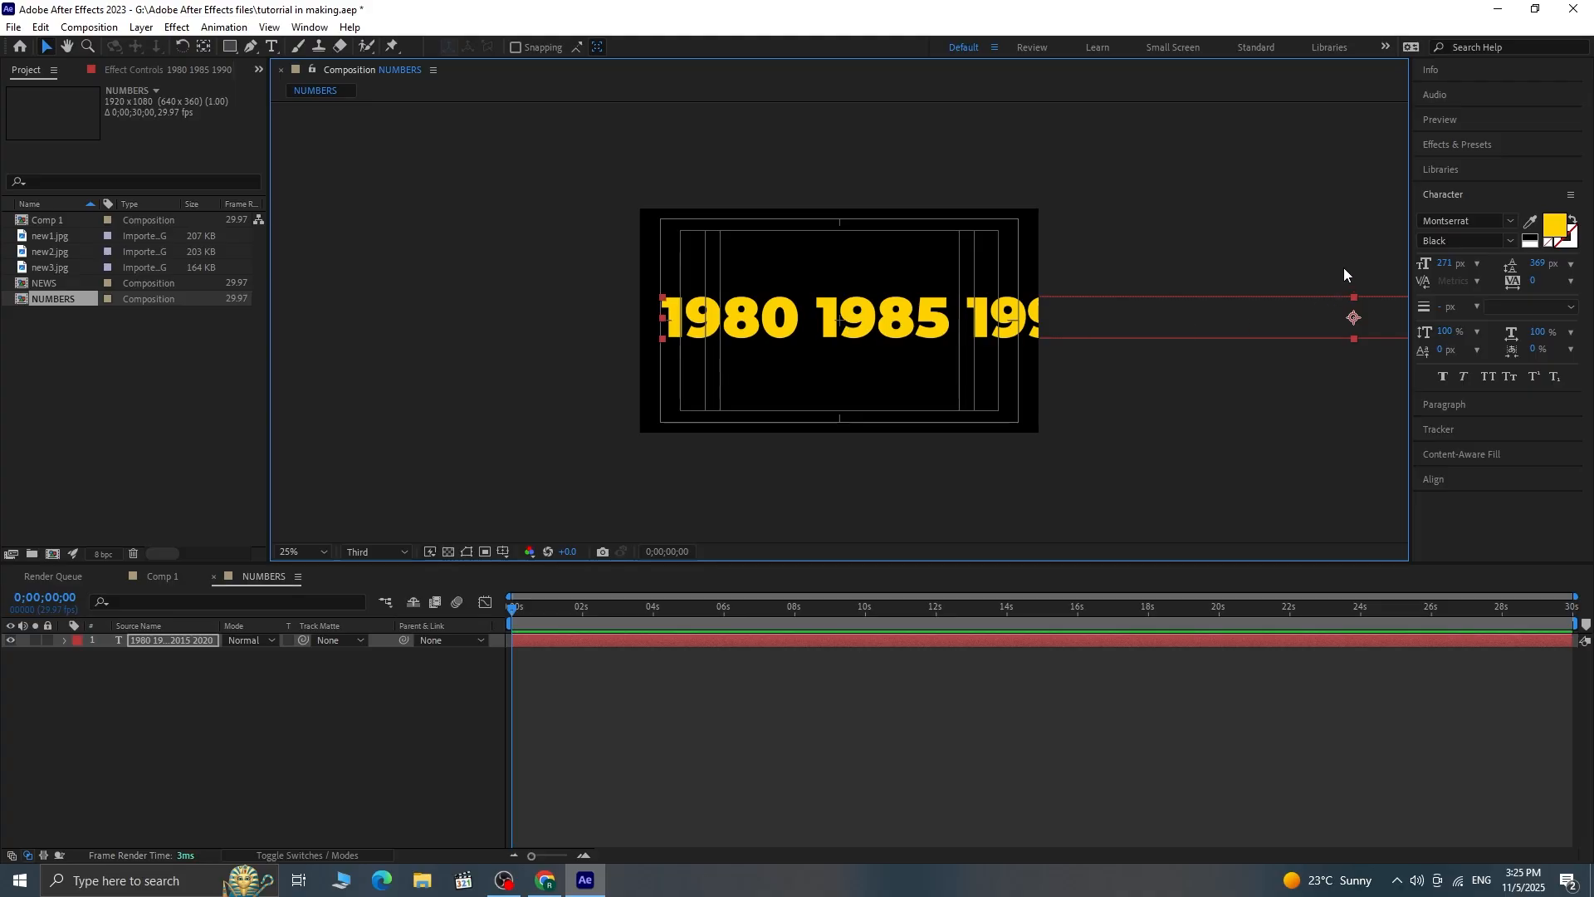
drag(1445, 264, 1409, 267)
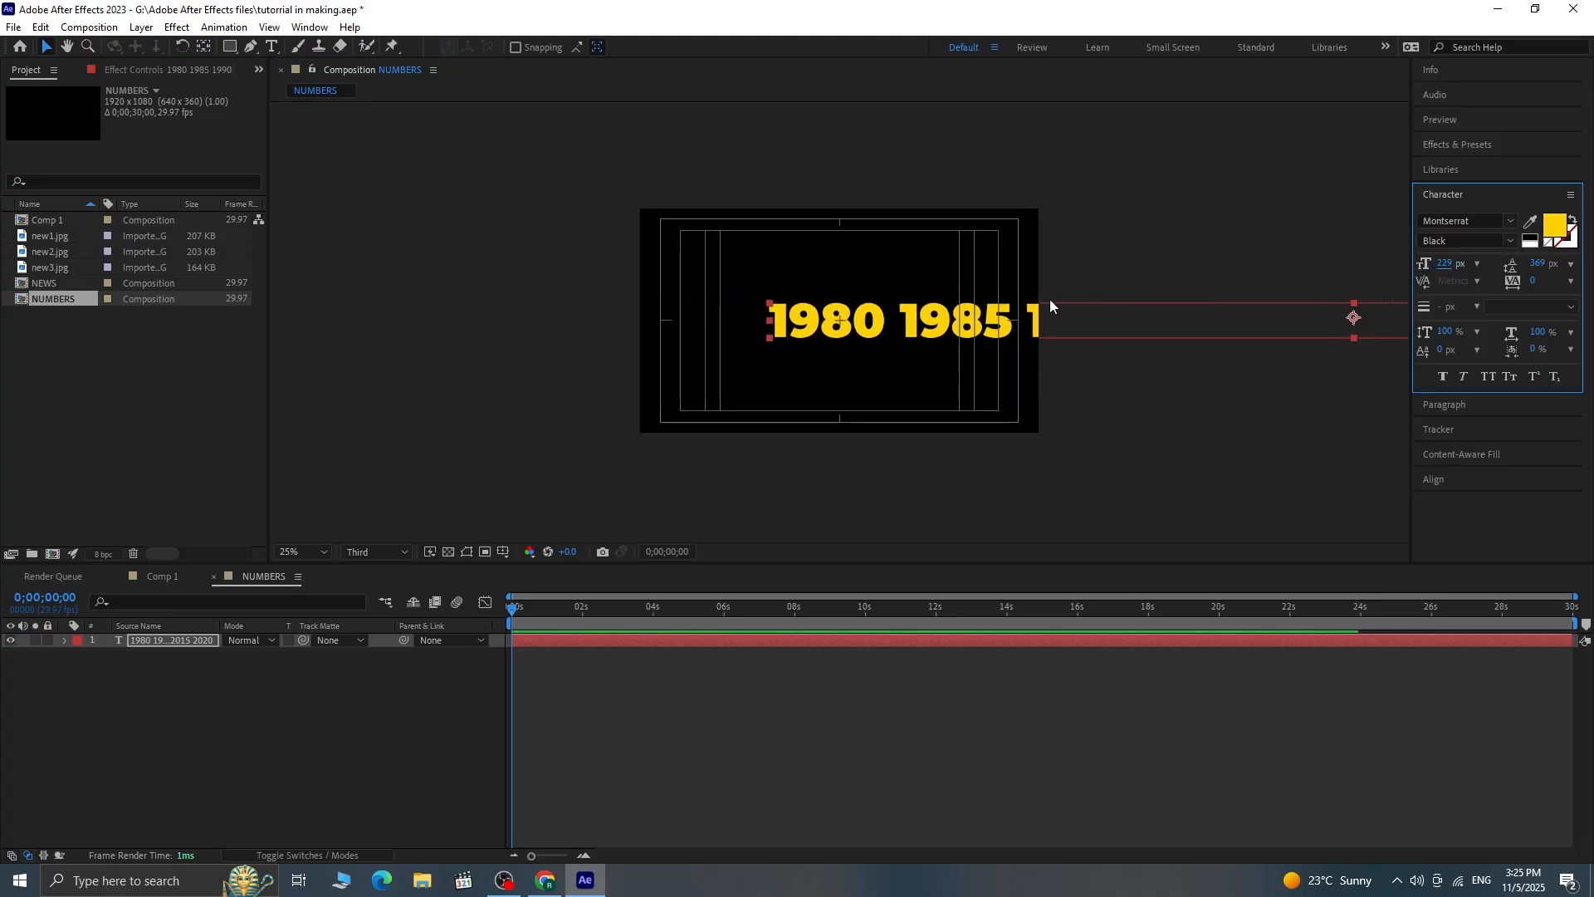
drag(797, 330, 696, 327)
drag(1445, 264, 1400, 272)
drag(1017, 329, 905, 331)
click(1445, 264)
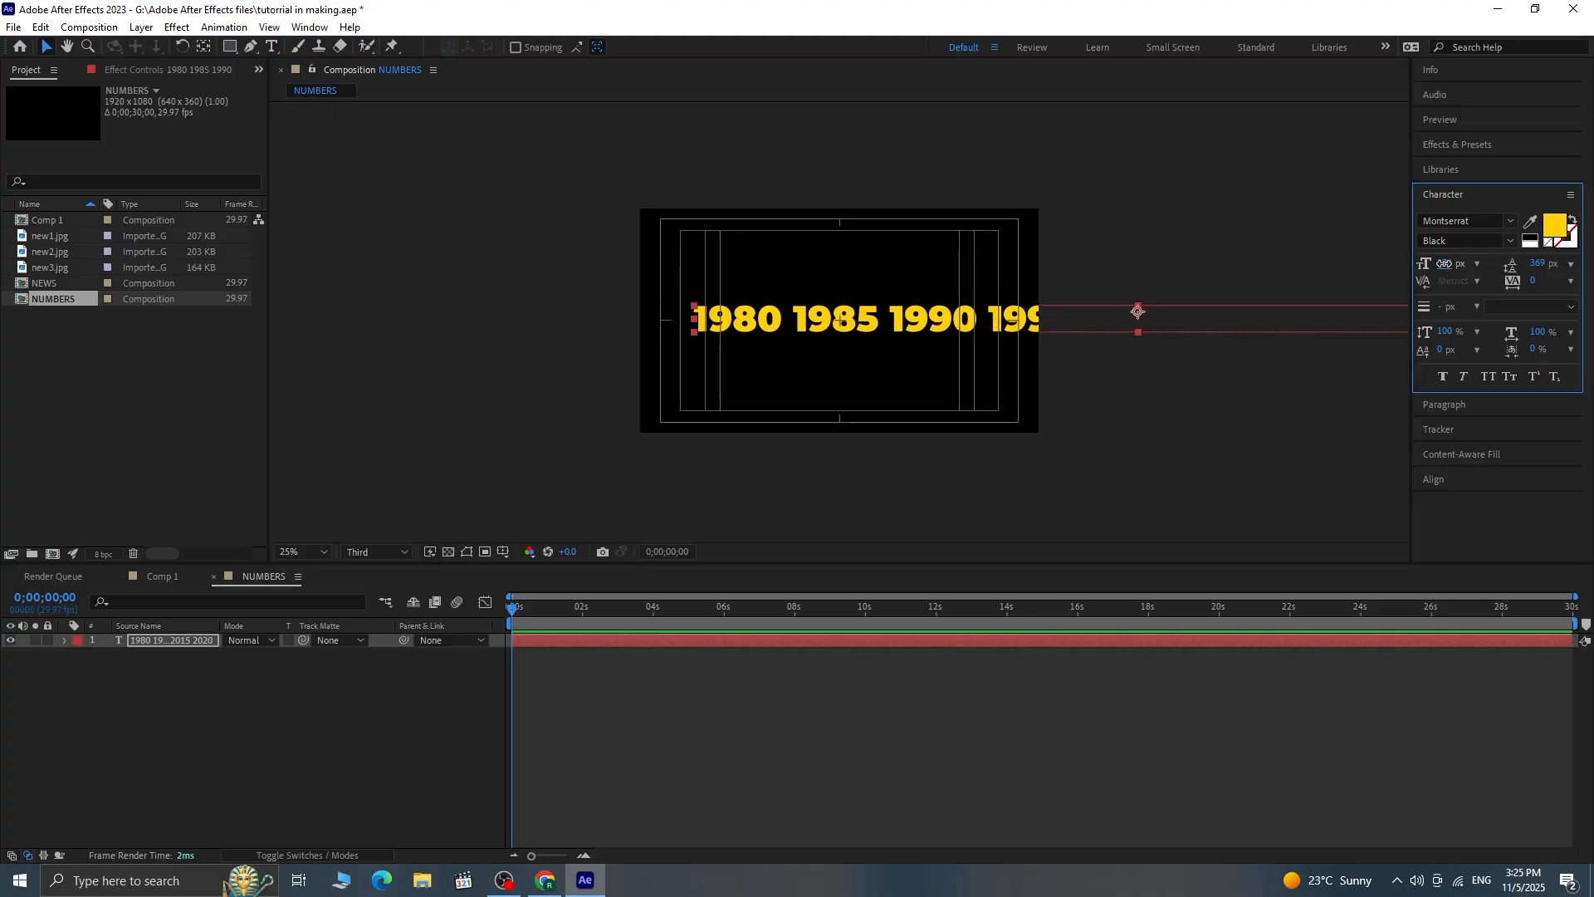
drag(1445, 264, 1463, 262)
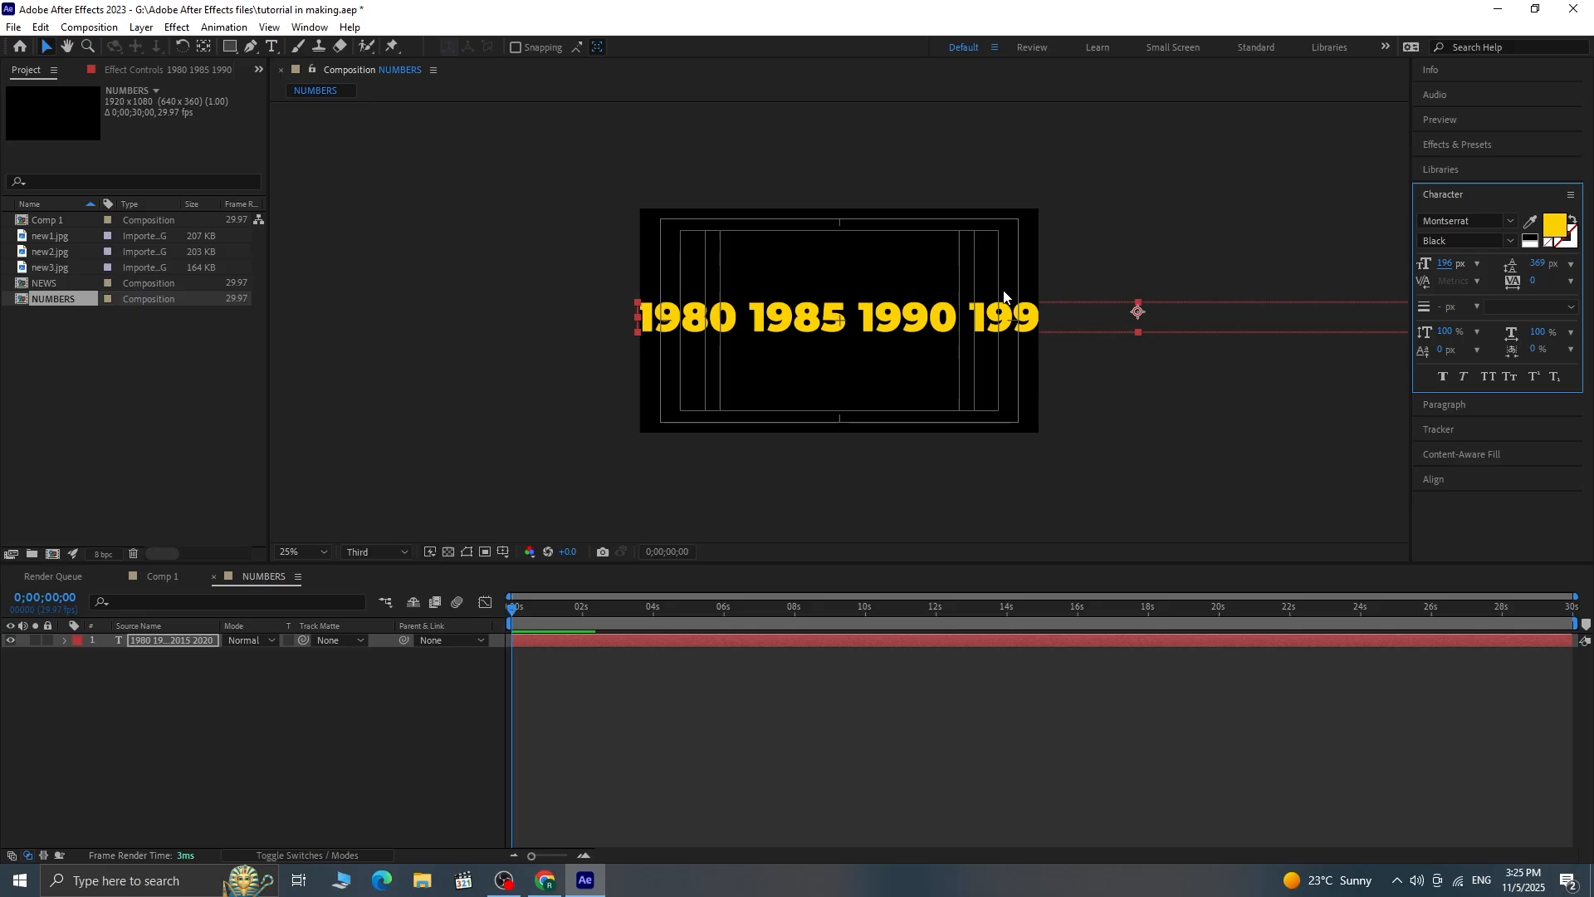
drag(928, 313, 972, 323)
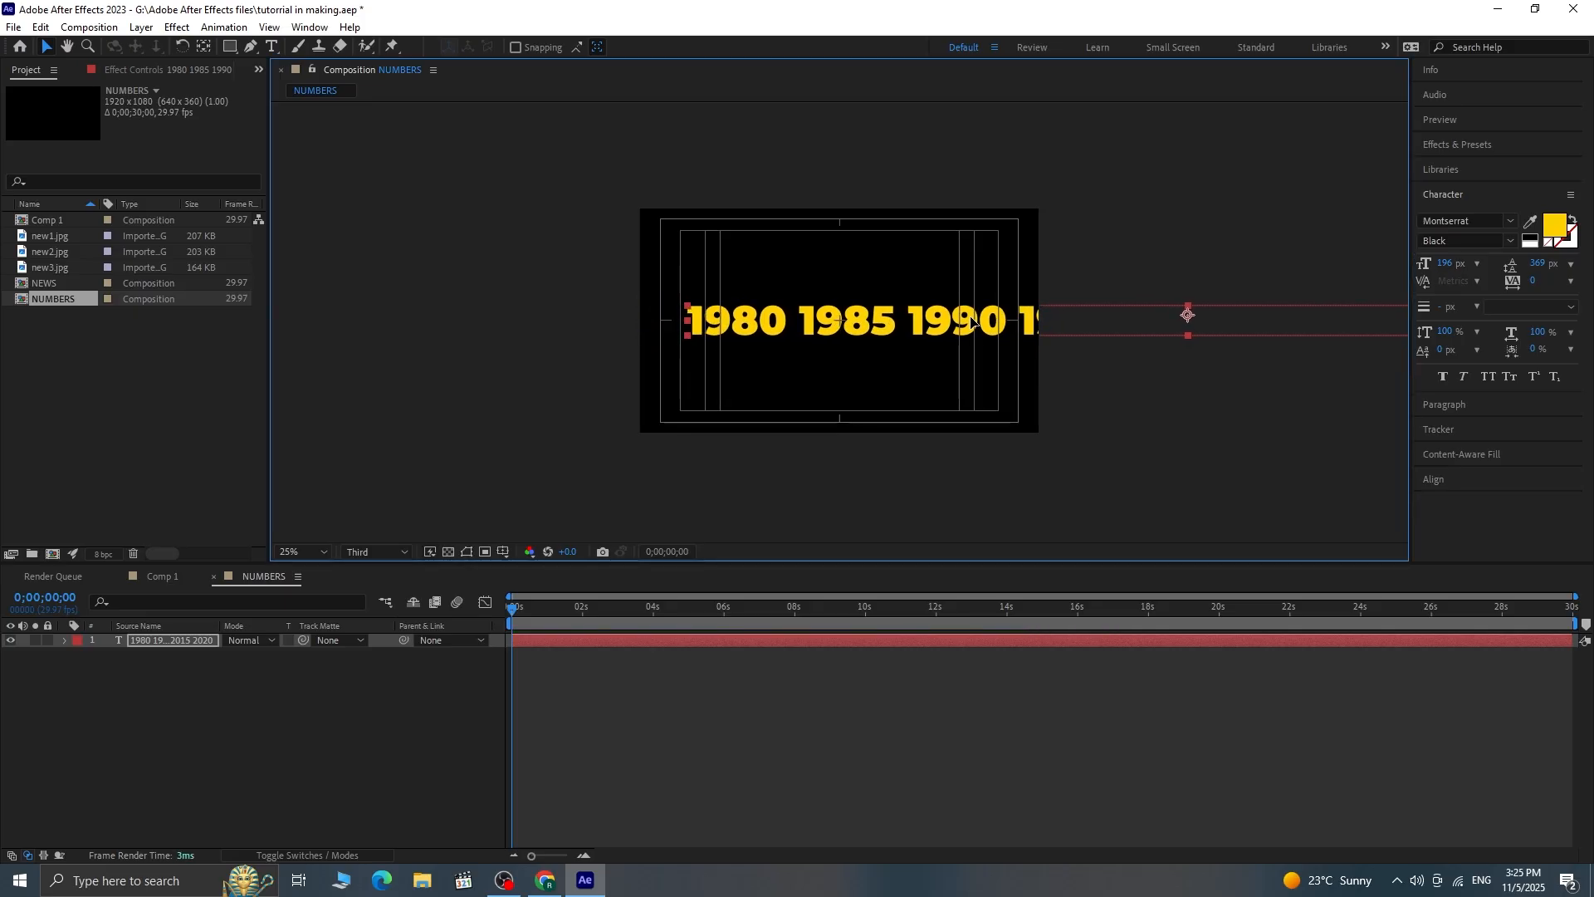
drag(1445, 264, 1457, 264)
drag(891, 317, 909, 318)
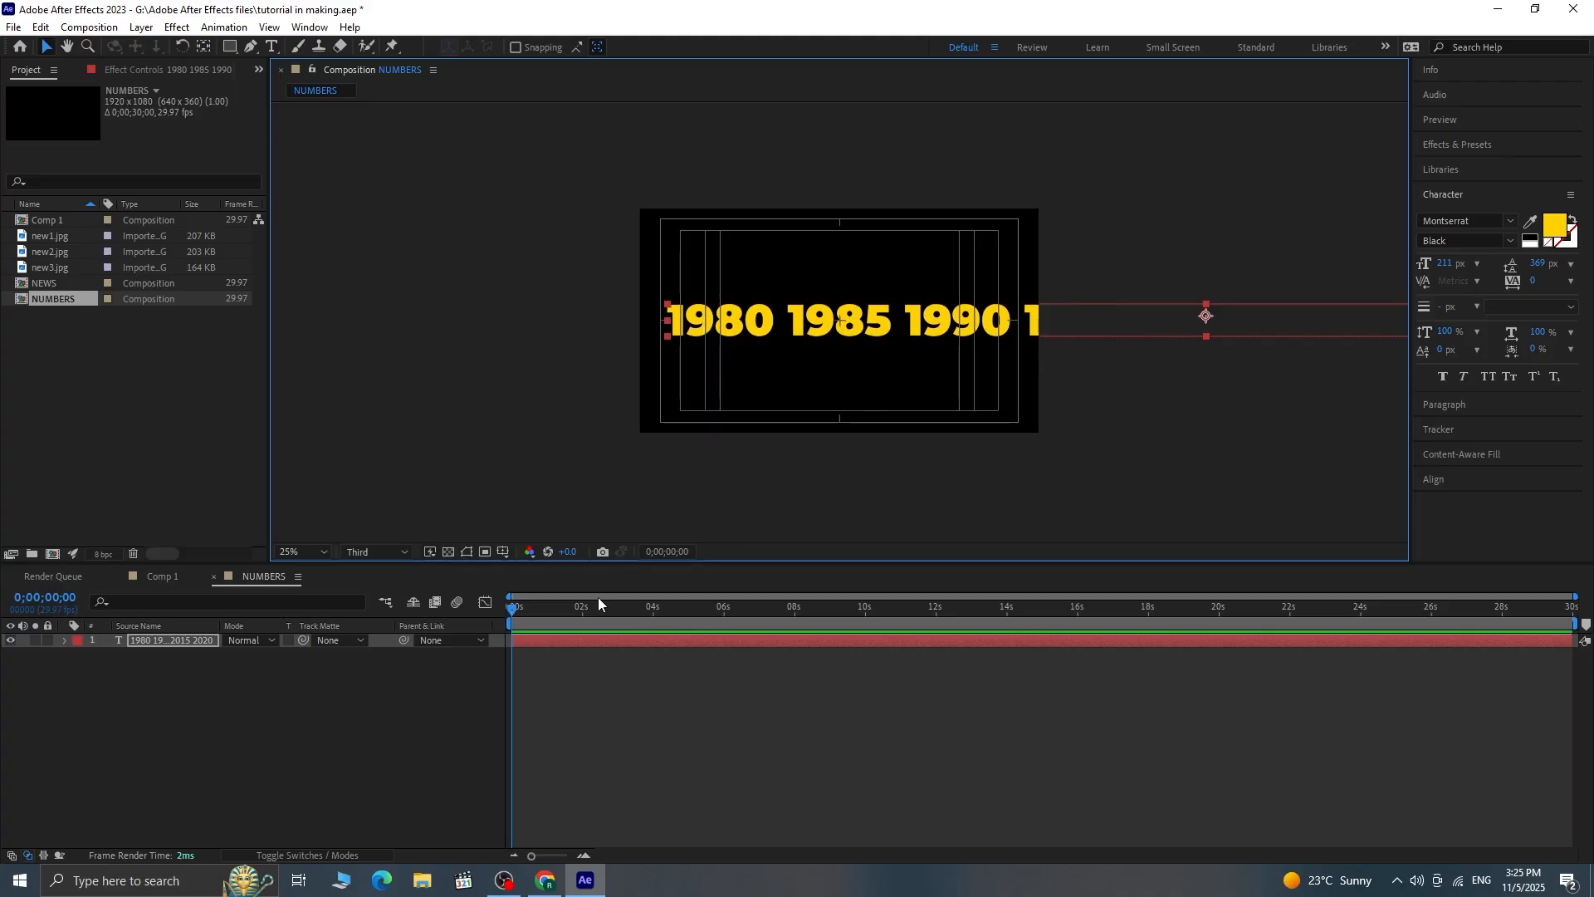
Step: Keyframe the text's Position at 0 s and at 1 s with X about -1098.6, and append 2025 to the row of years
key(p)
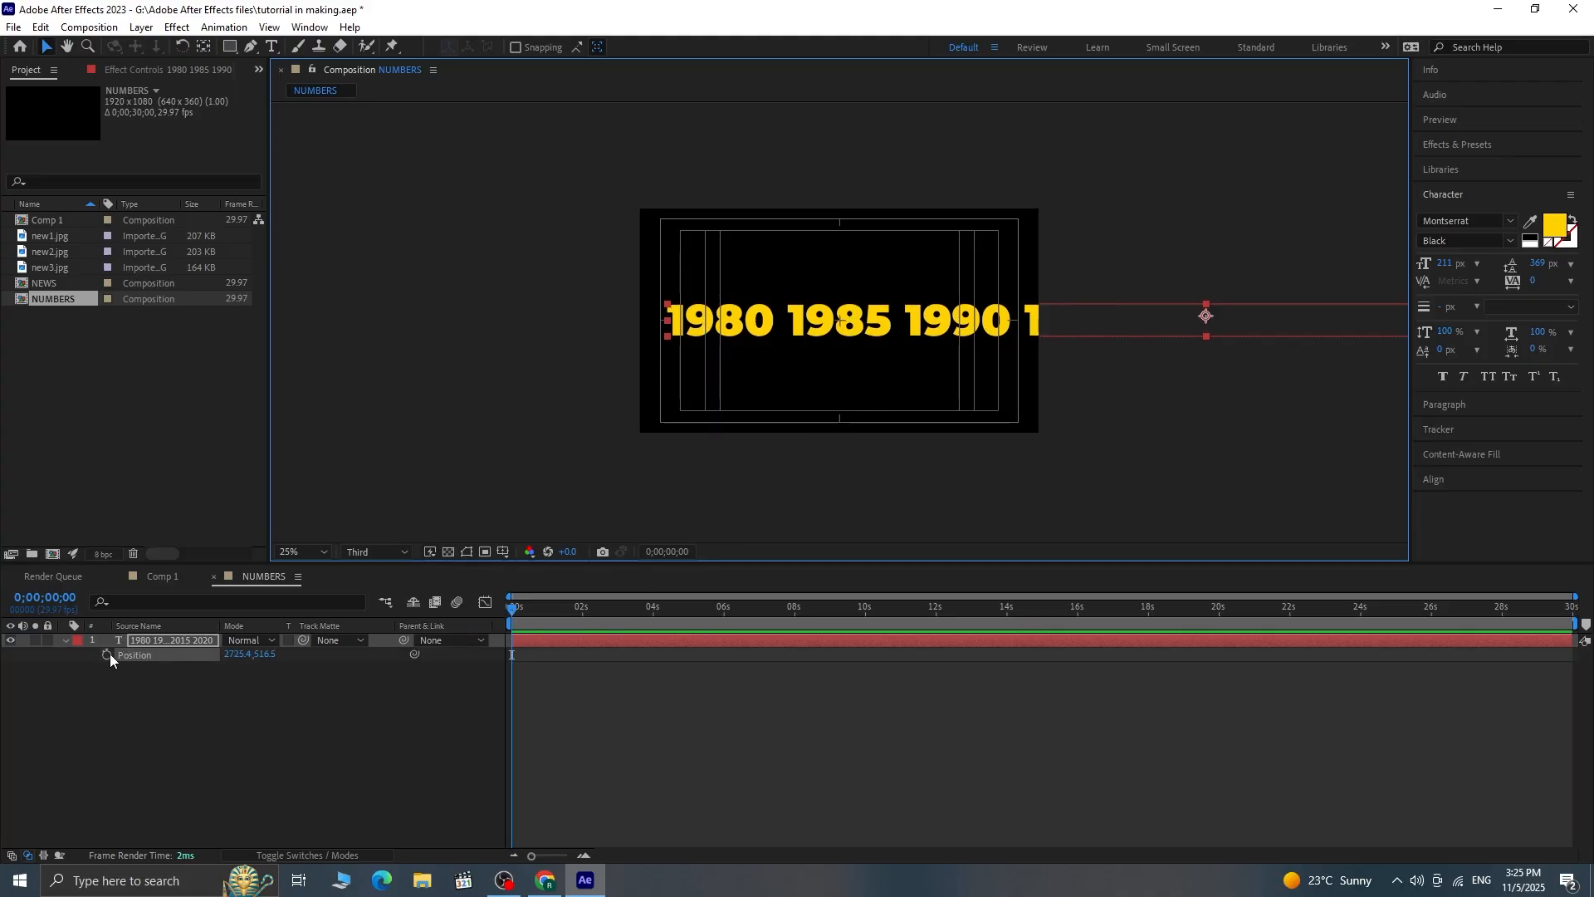
click(107, 654)
key(shift+Page_Down)
key(shift+Page_Down)
key(shift+Page_Down)
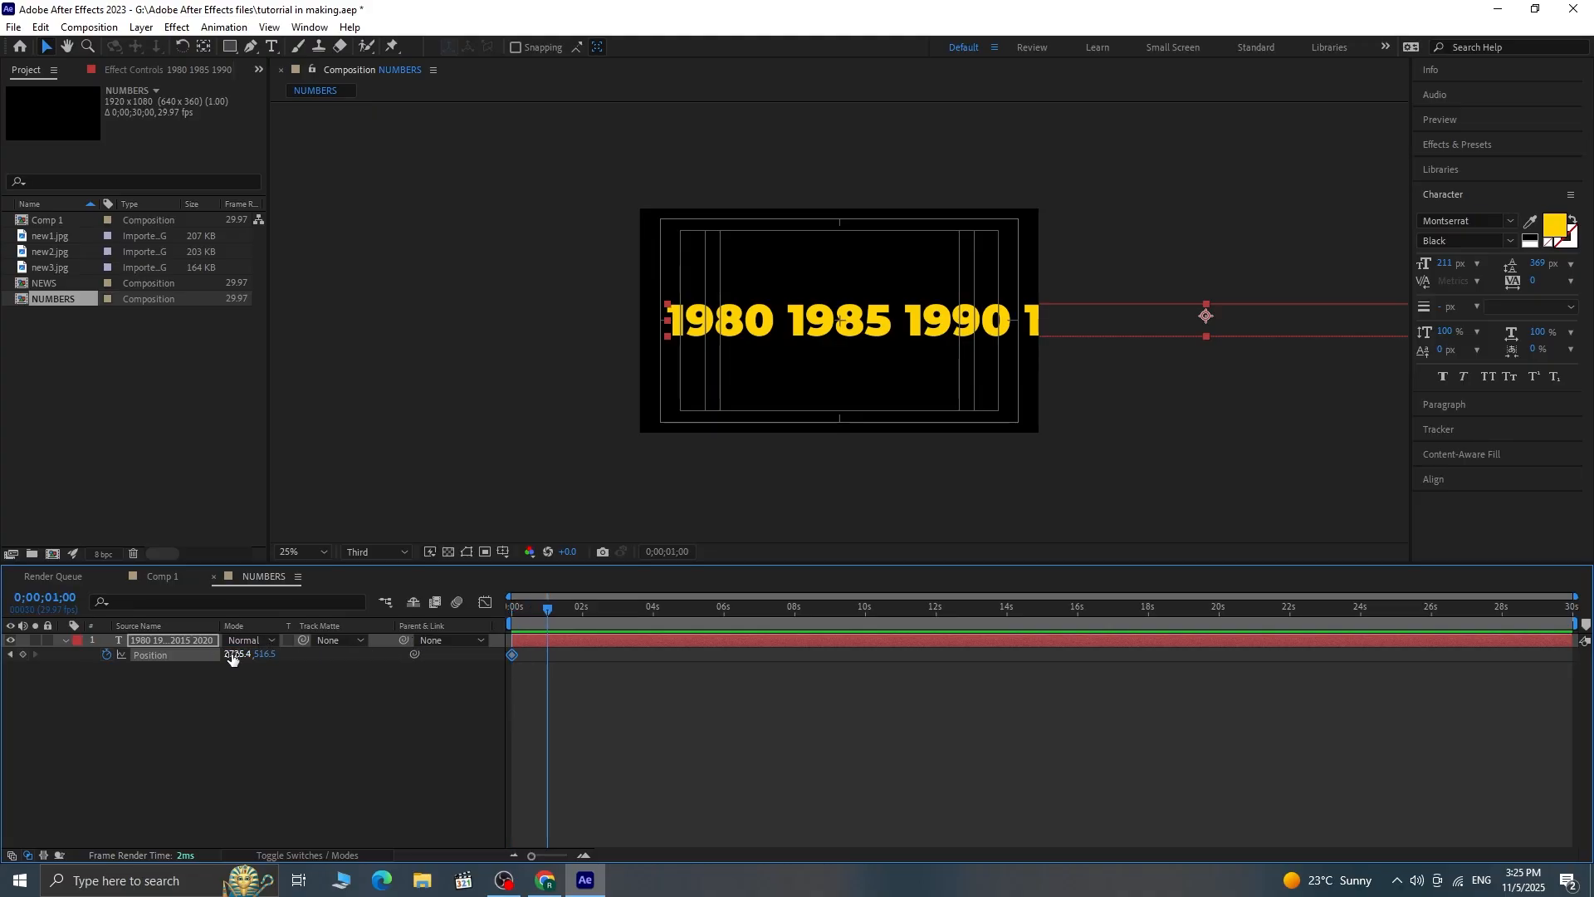
mouse_move(232, 658)
mouse_down()
mouse_move(266, 658)
mouse_move(7, 659)
mouse_move(238, 657)
mouse_move(225, 655)
mouse_up()
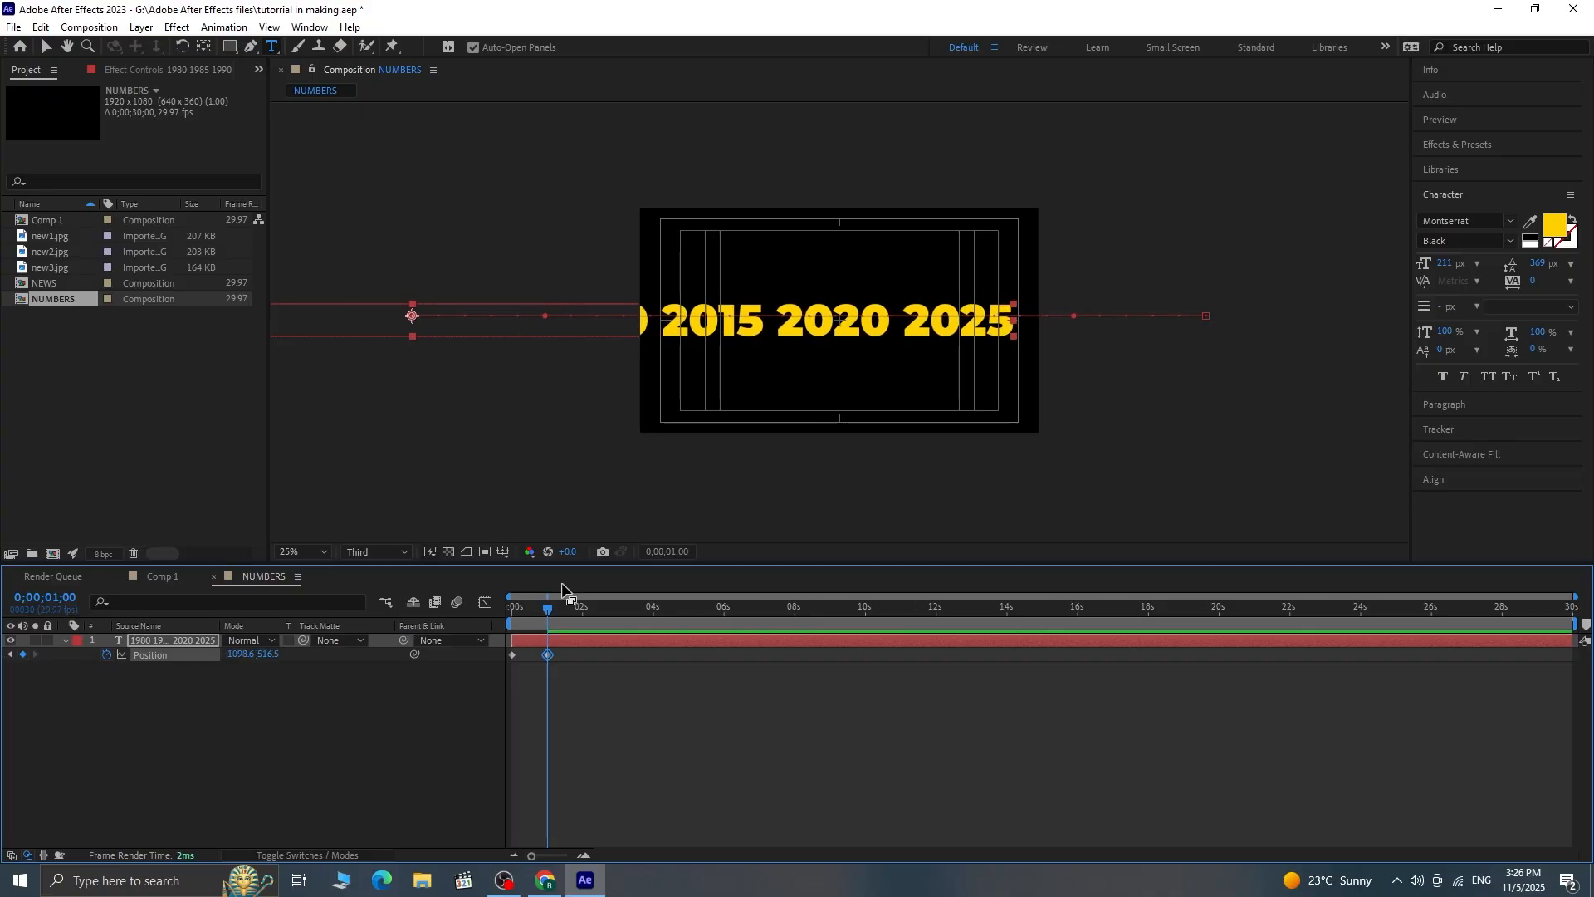
Step: Change the fill colour of the entire row of years to white
click(831, 332)
key(ctrl+a)
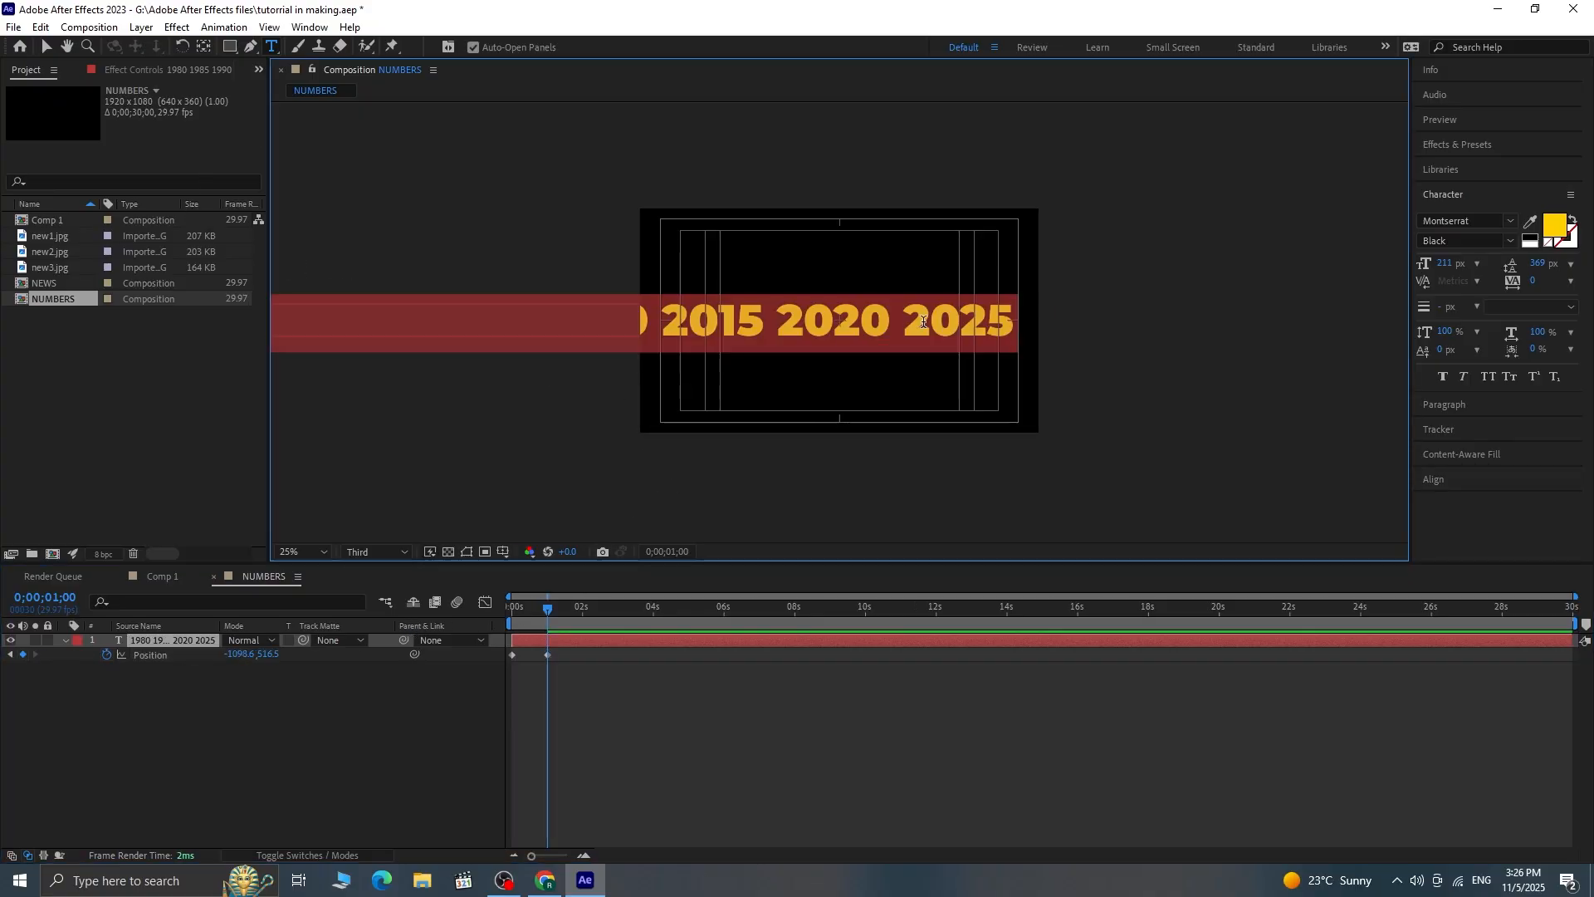
click(1552, 224)
drag(795, 362, 476, 323)
click(962, 339)
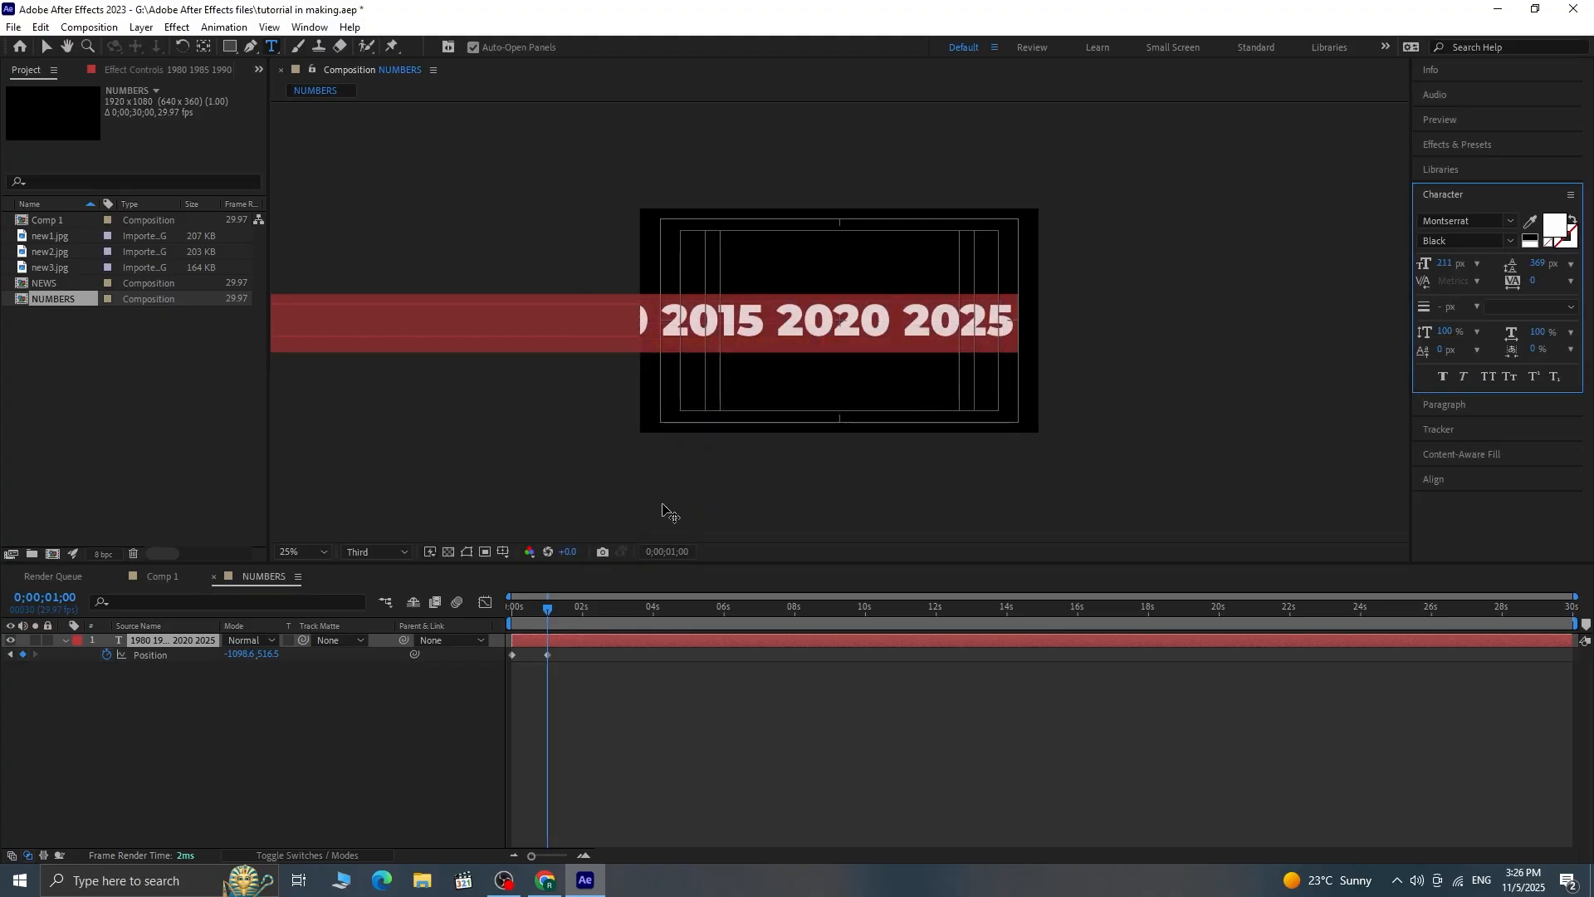
Step: Colour only the year 2020 in the text amber yellow
click(241, 696)
drag(777, 323, 876, 326)
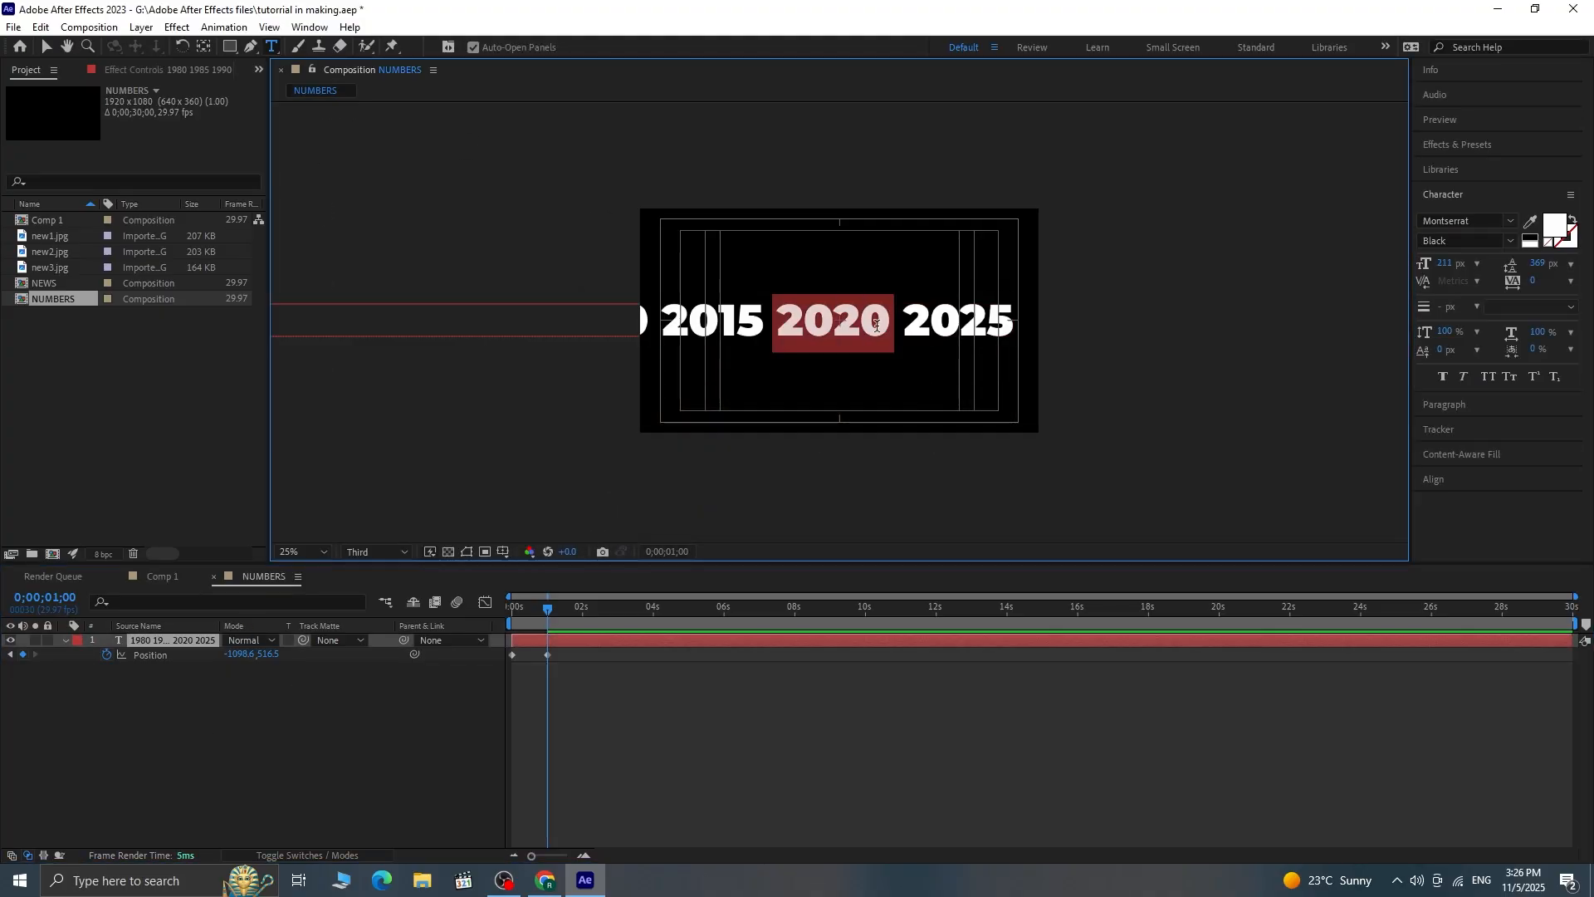
click(1553, 224)
click(834, 529)
click(789, 345)
click(960, 341)
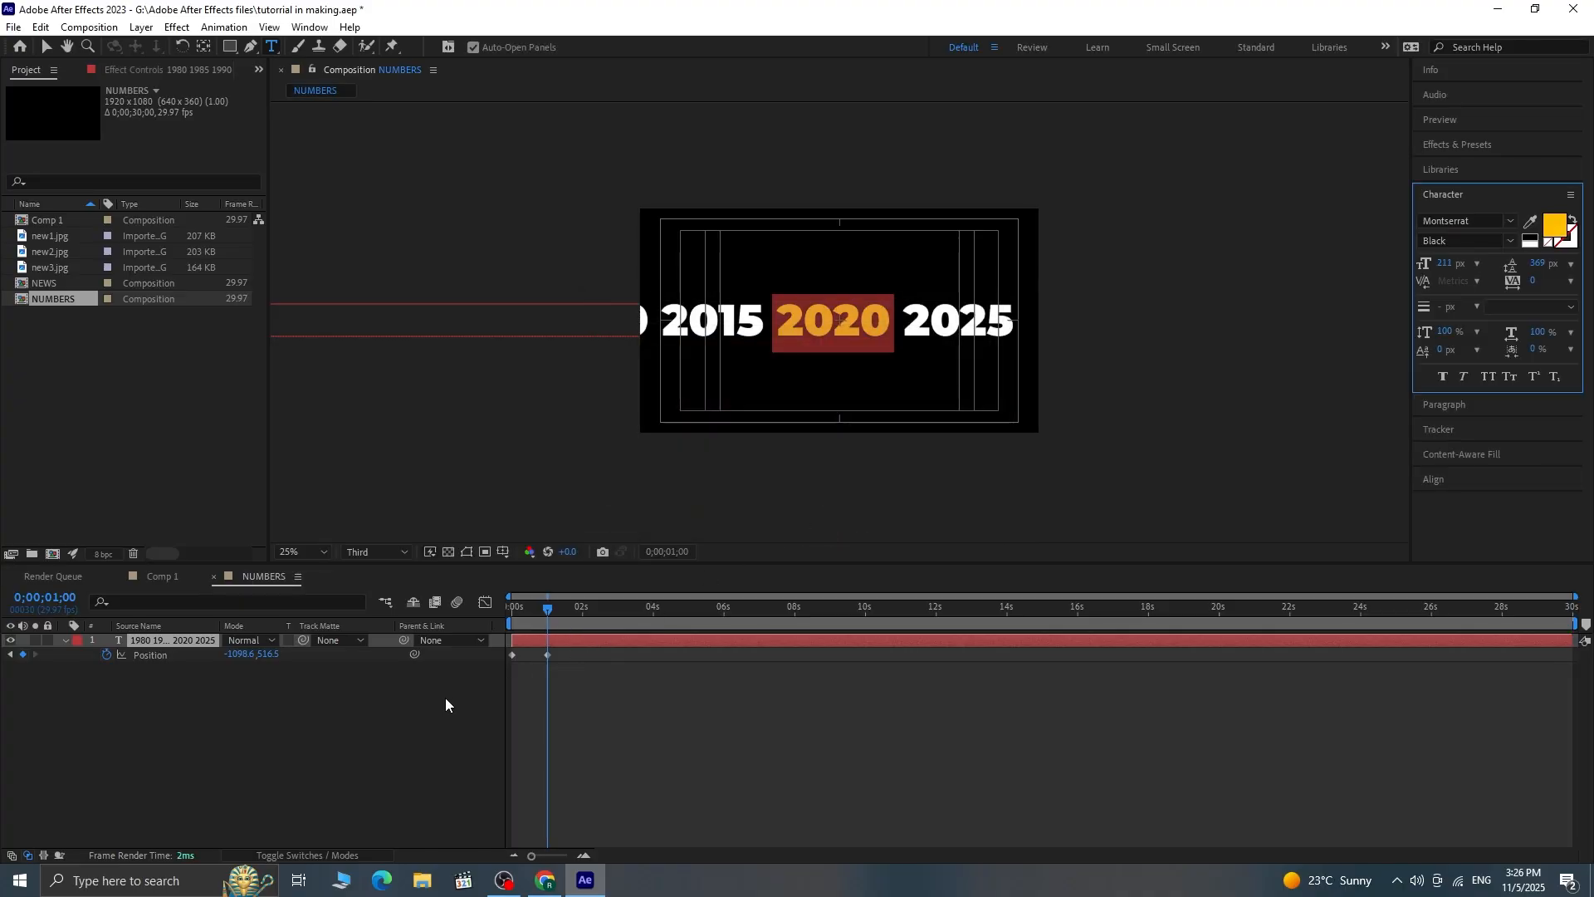
Step: Apply Easy Ease to both Position keyframes of the years text and preview the scroll from the first frame
click(453, 697)
drag(547, 612, 415, 613)
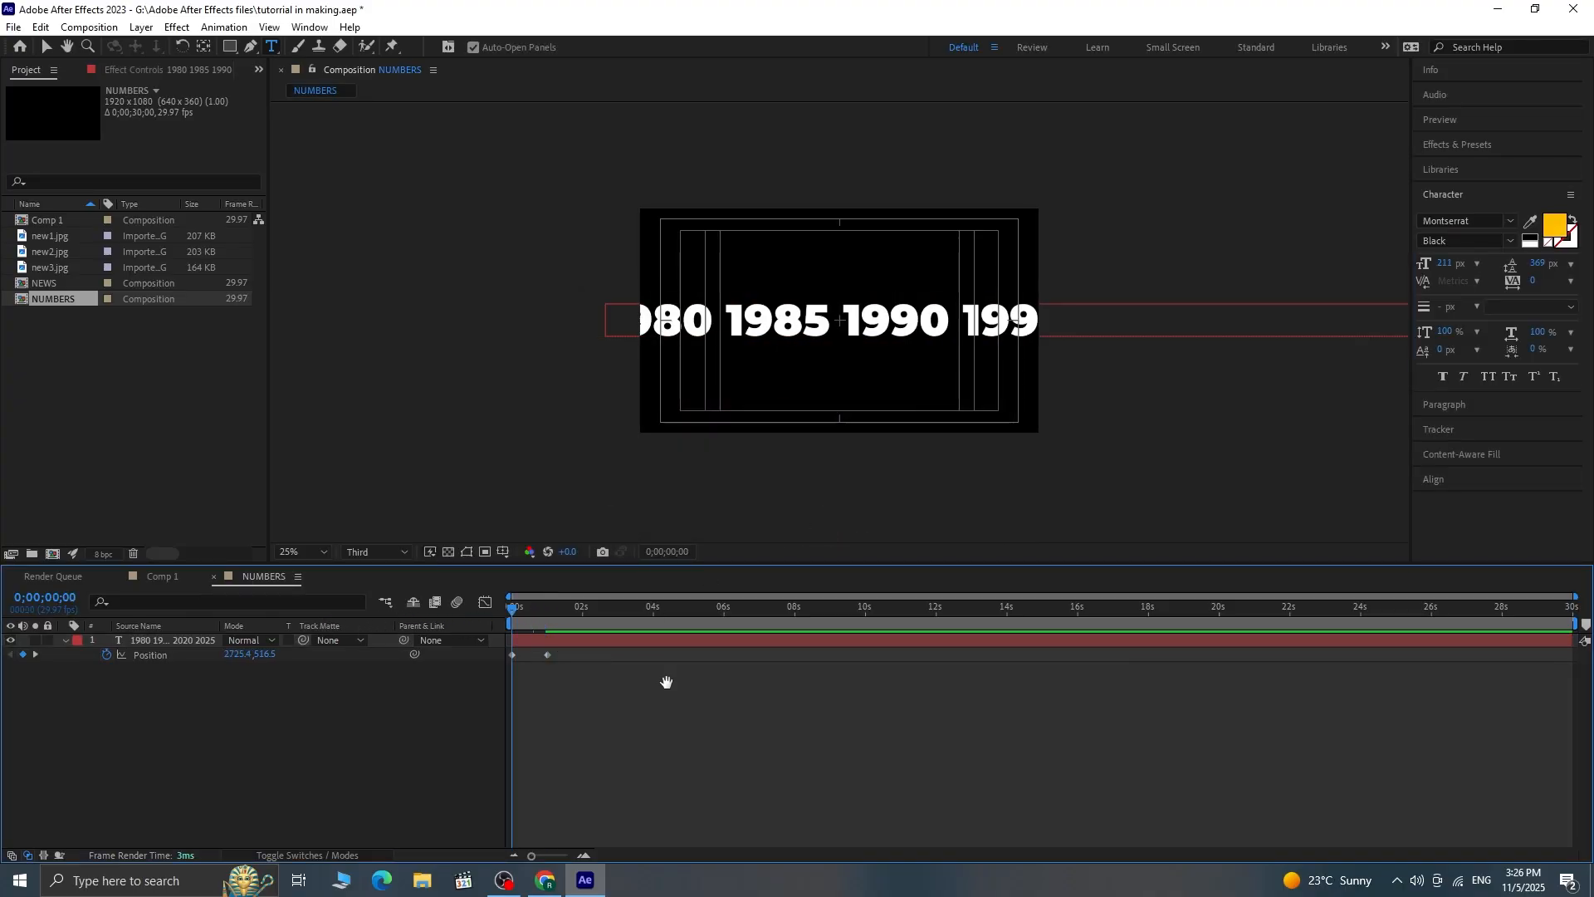
key(space)
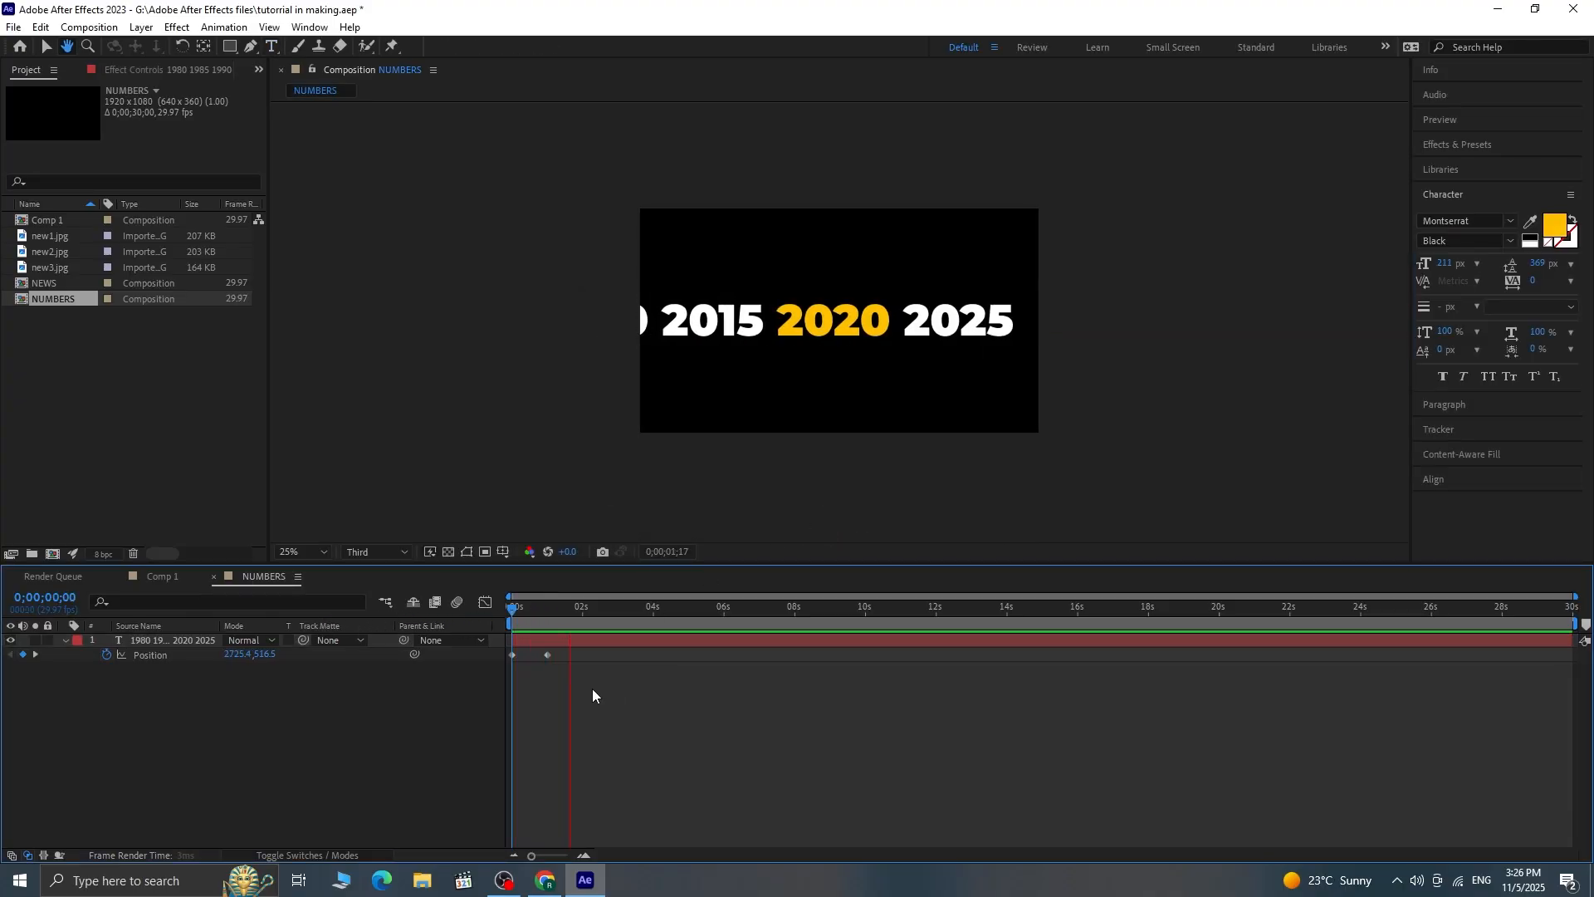
drag(593, 695, 503, 651)
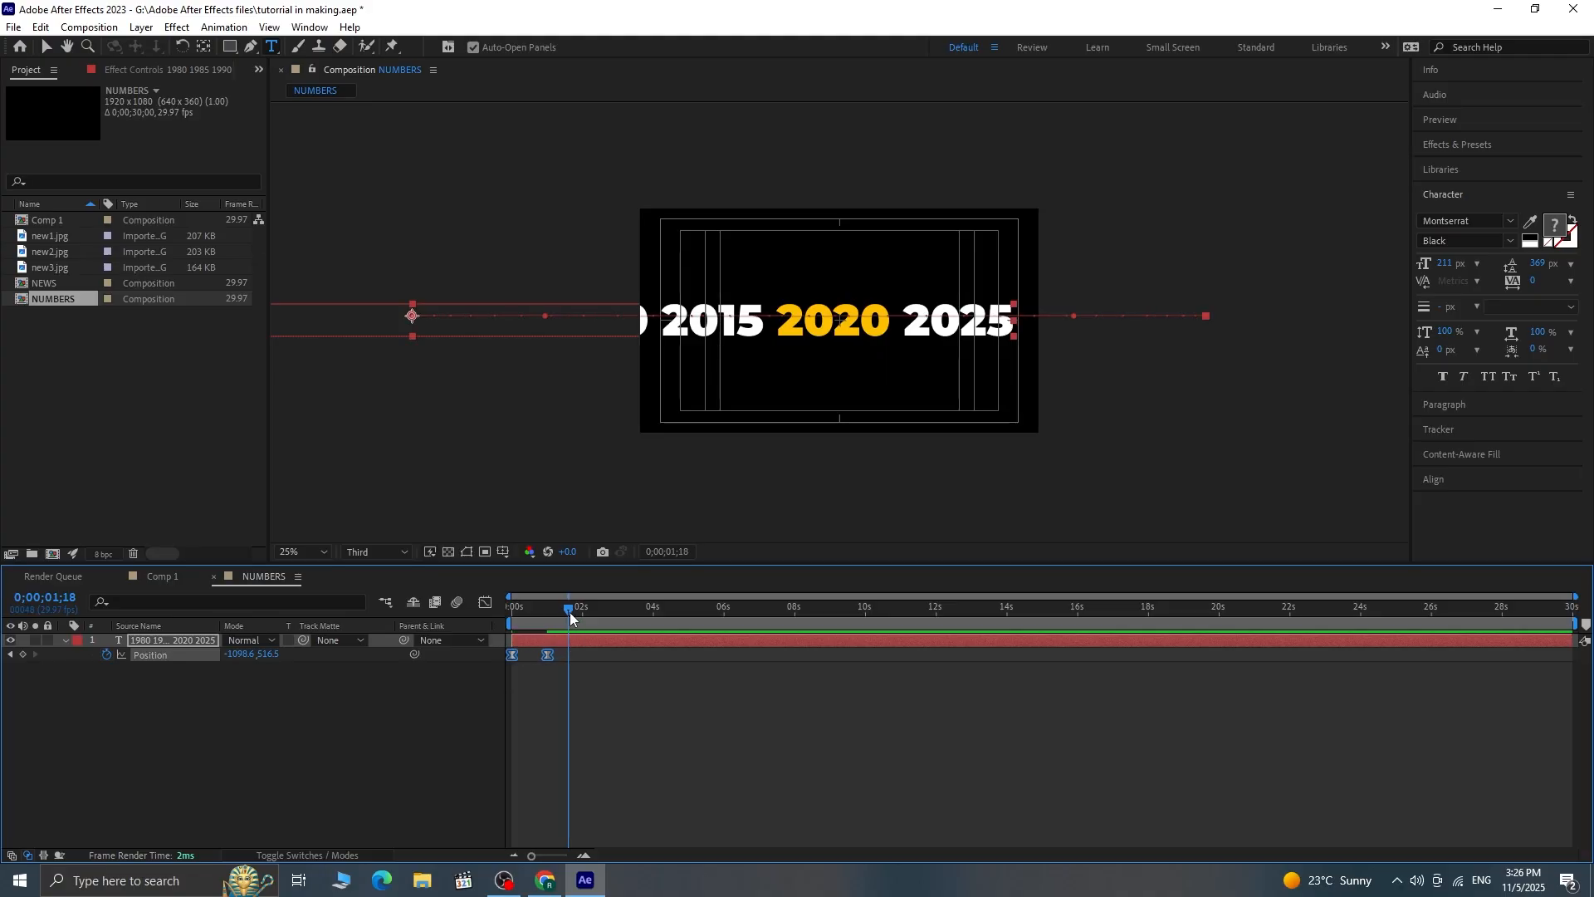
drag(570, 611, 387, 625)
key(space)
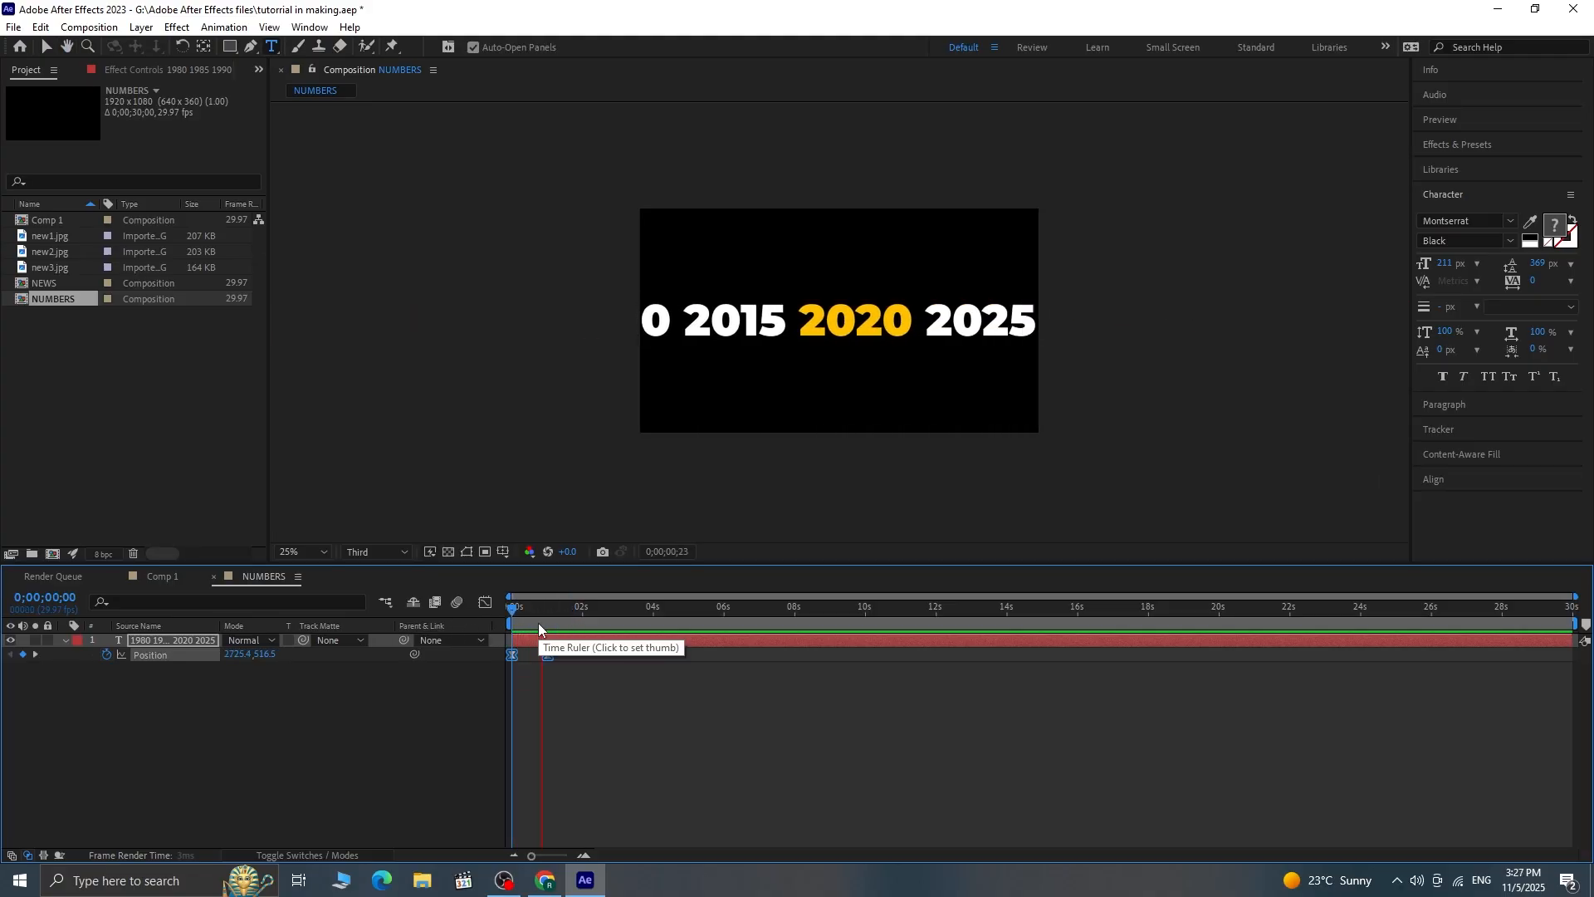
key(space)
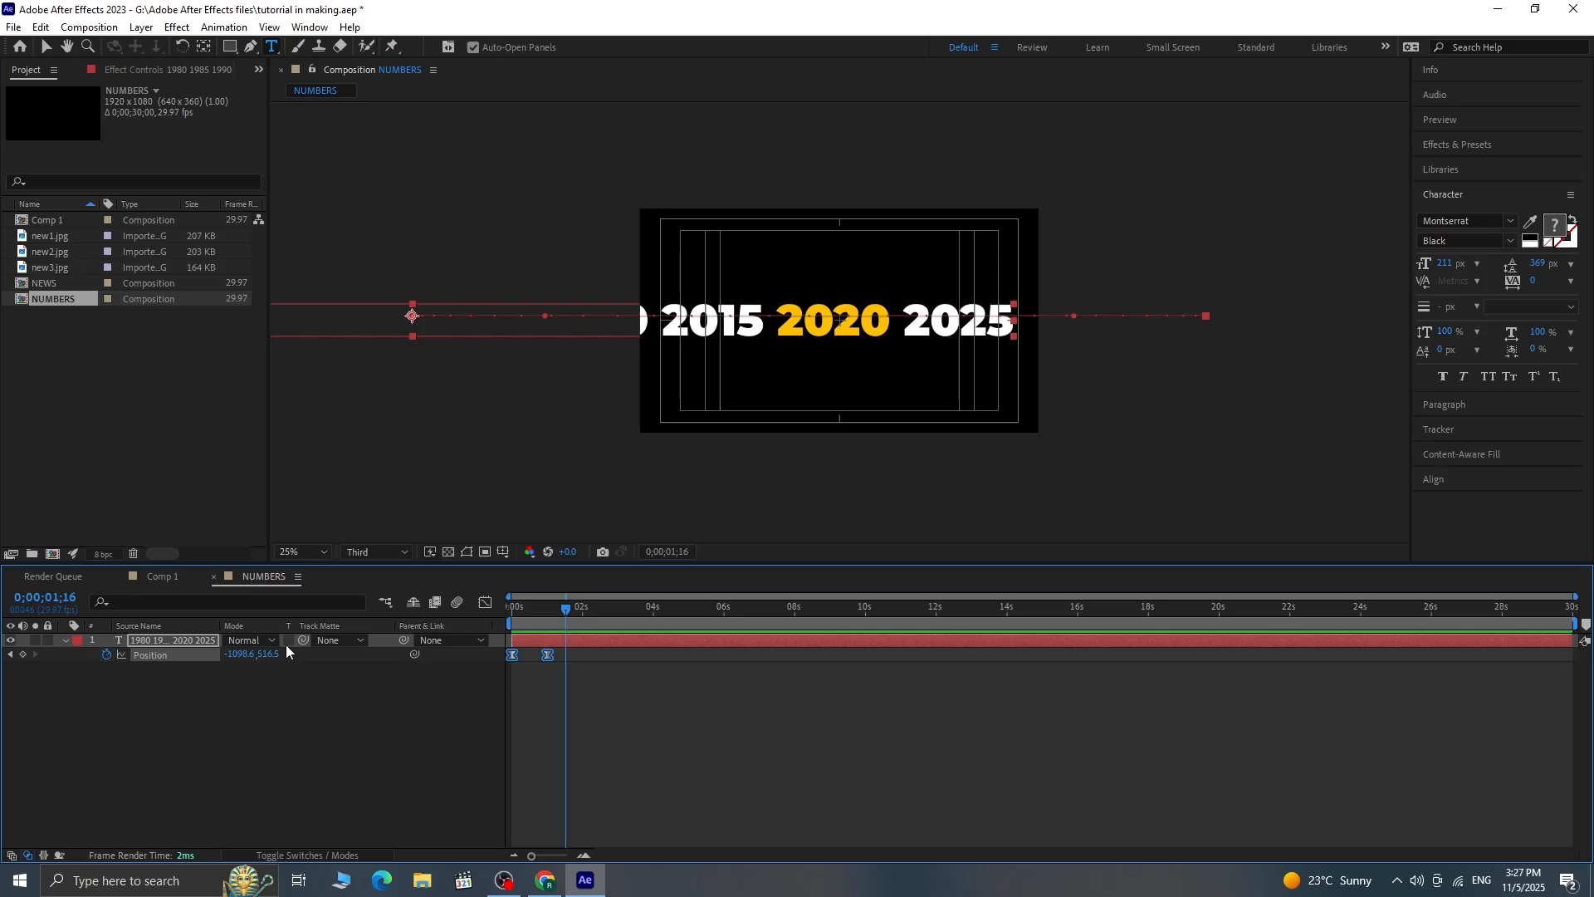
Step: Enable motion blur for the years text layer and the composition, and preview the animation from the start
click(456, 602)
key(F4)
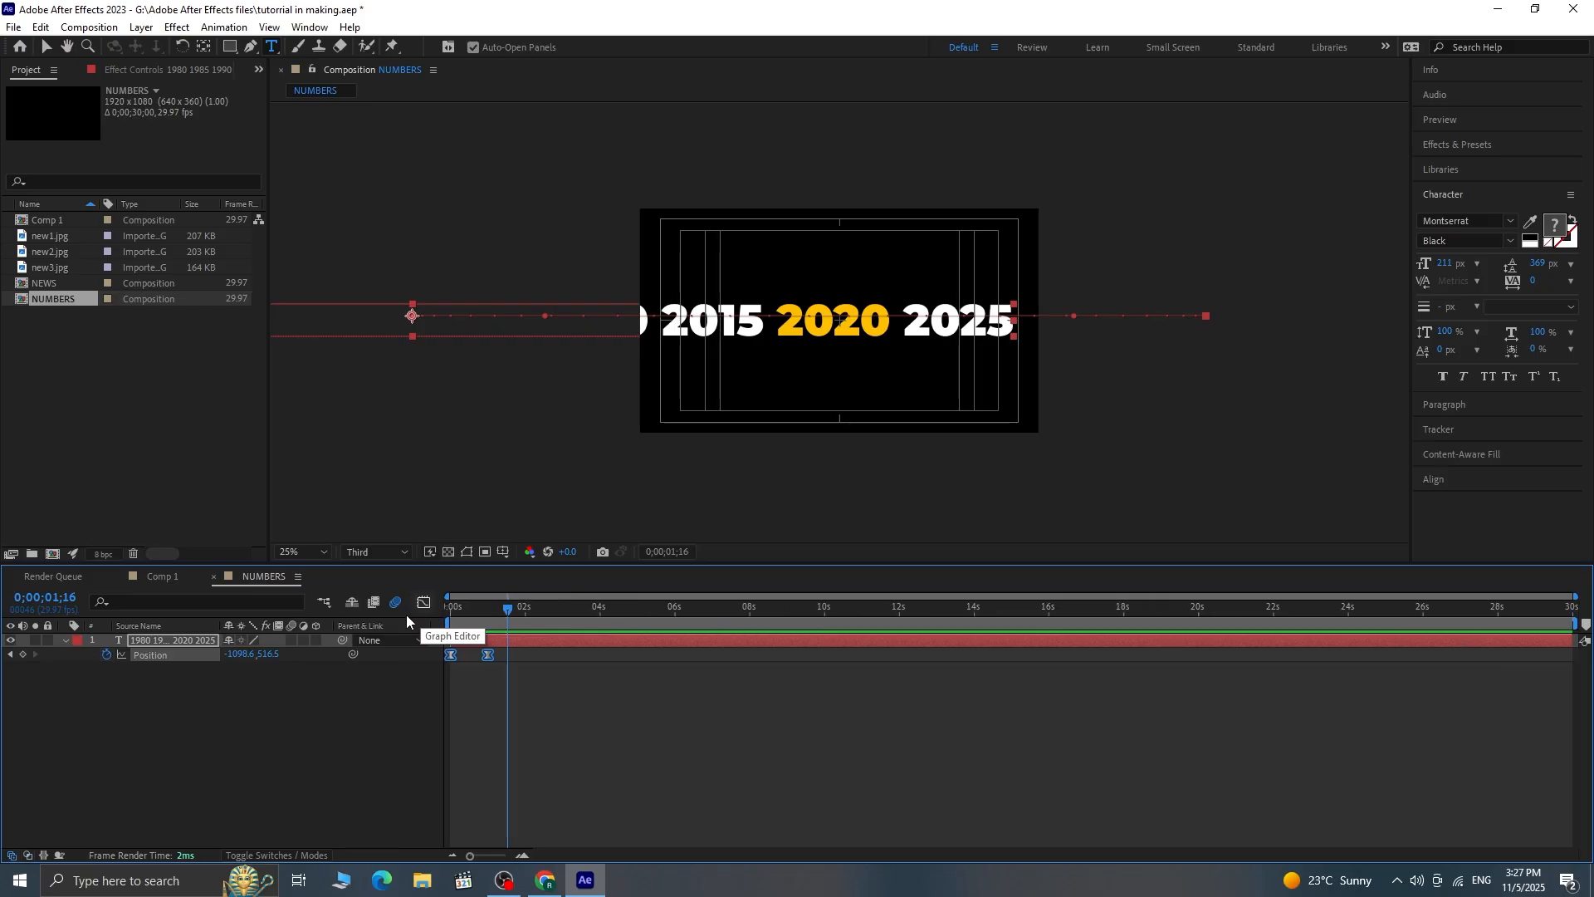
click(297, 686)
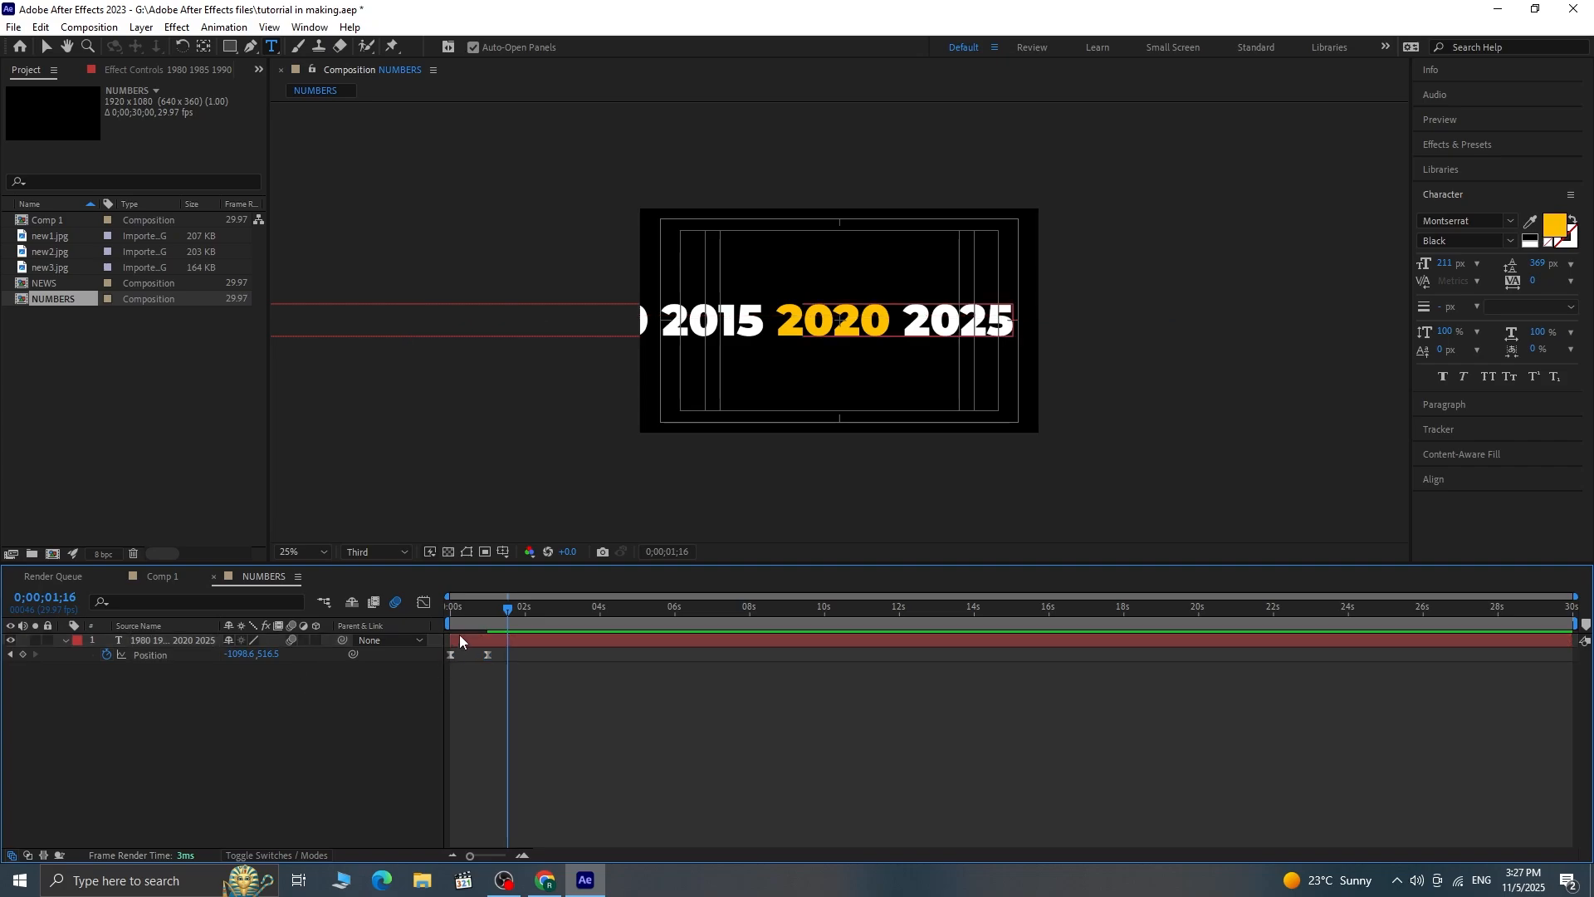
drag(498, 611, 382, 635)
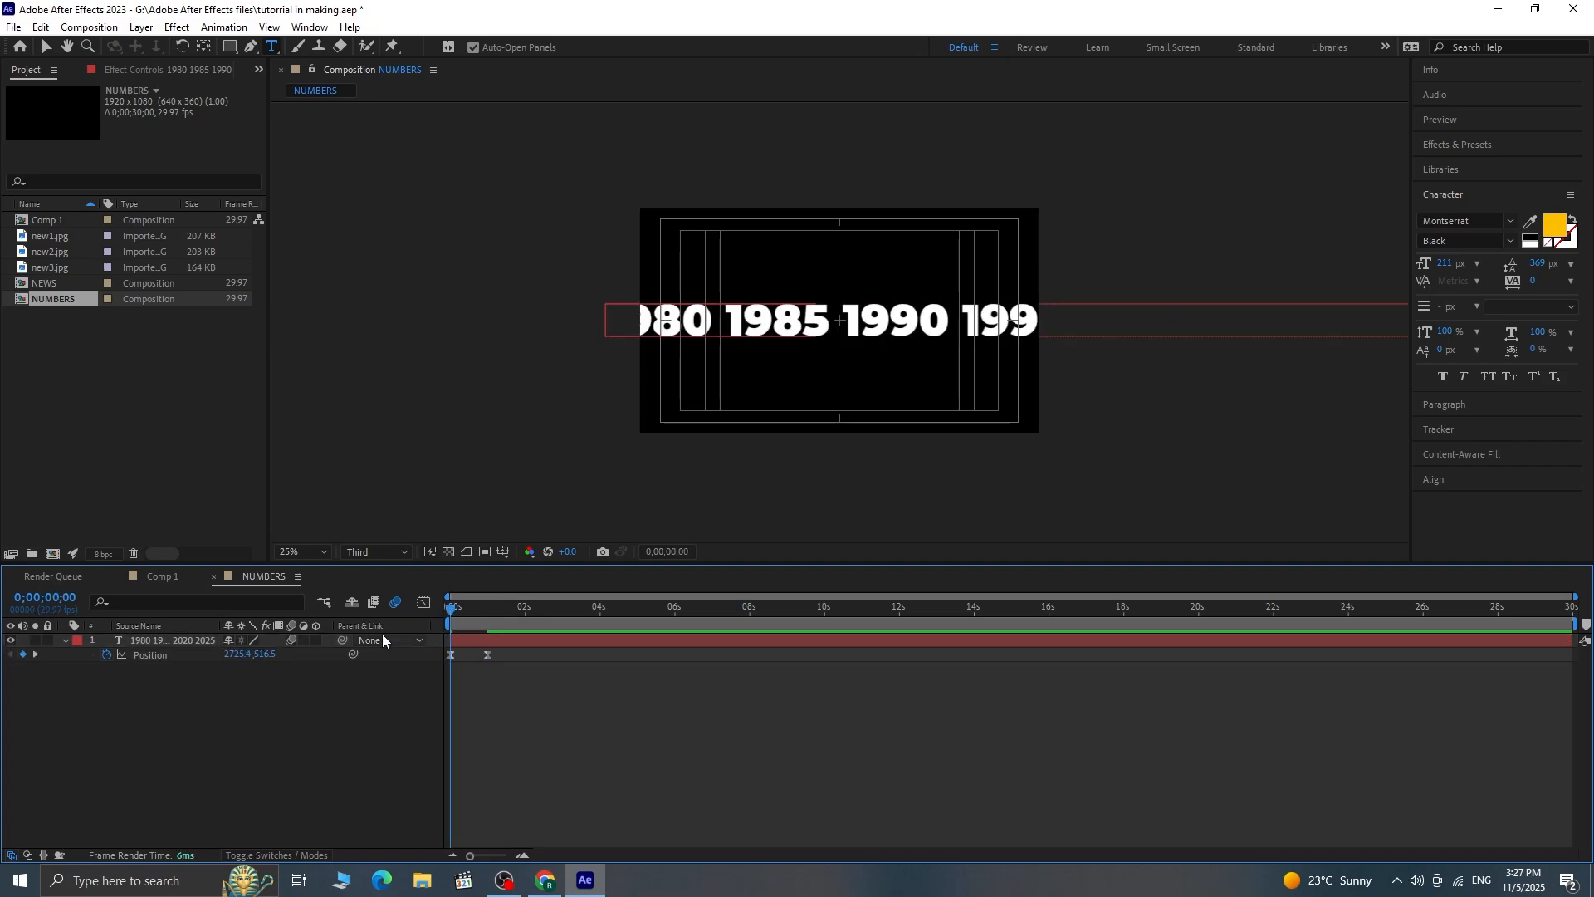
key(space)
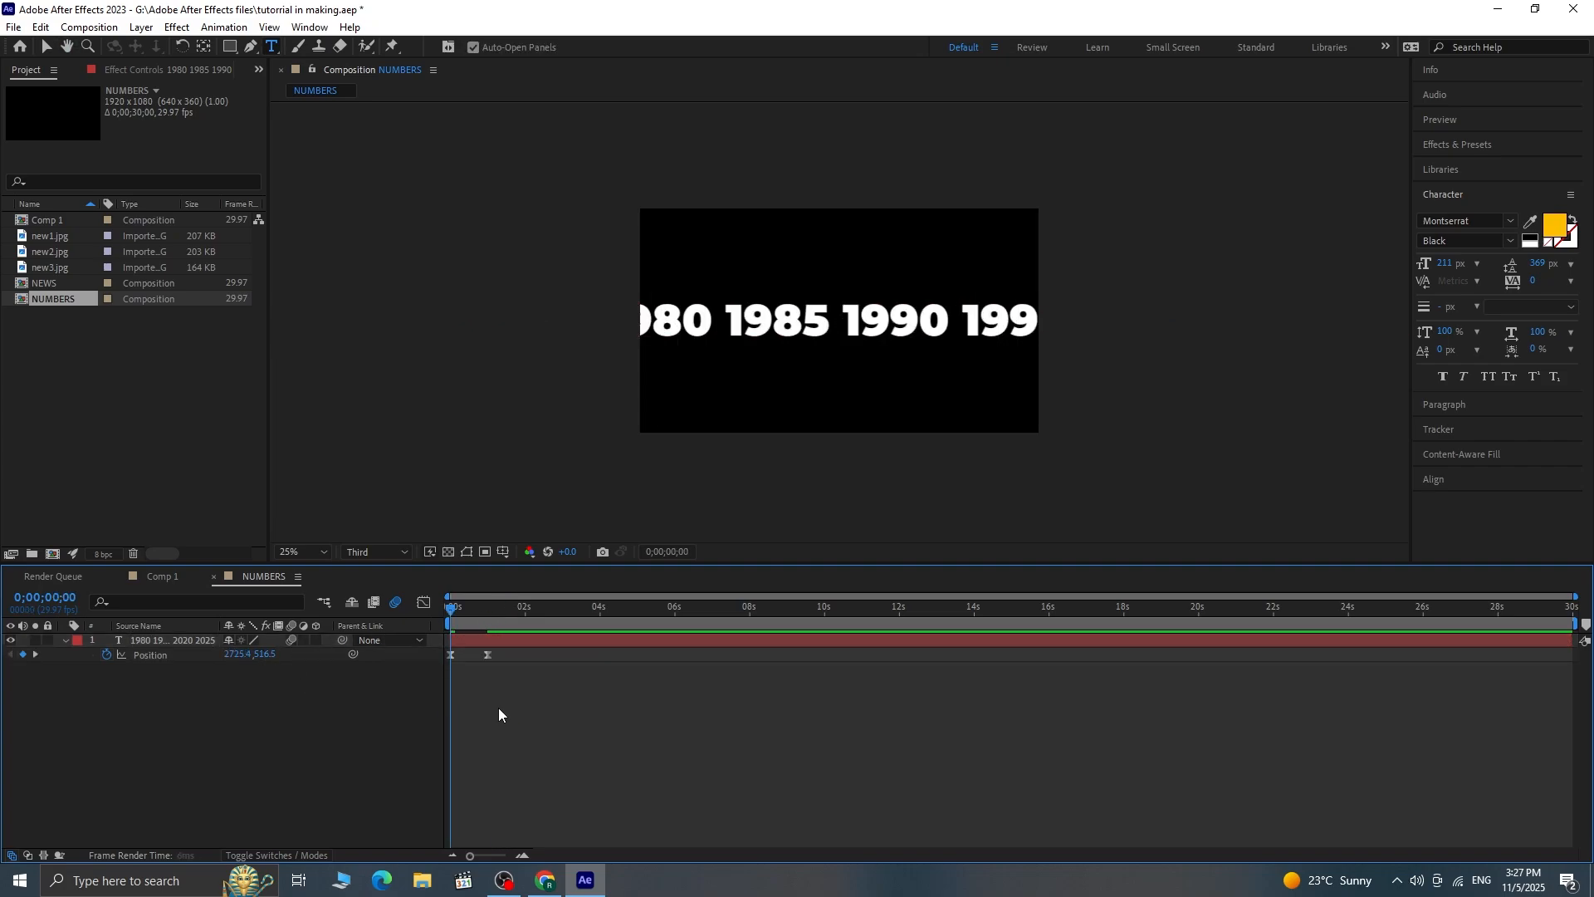
key(space)
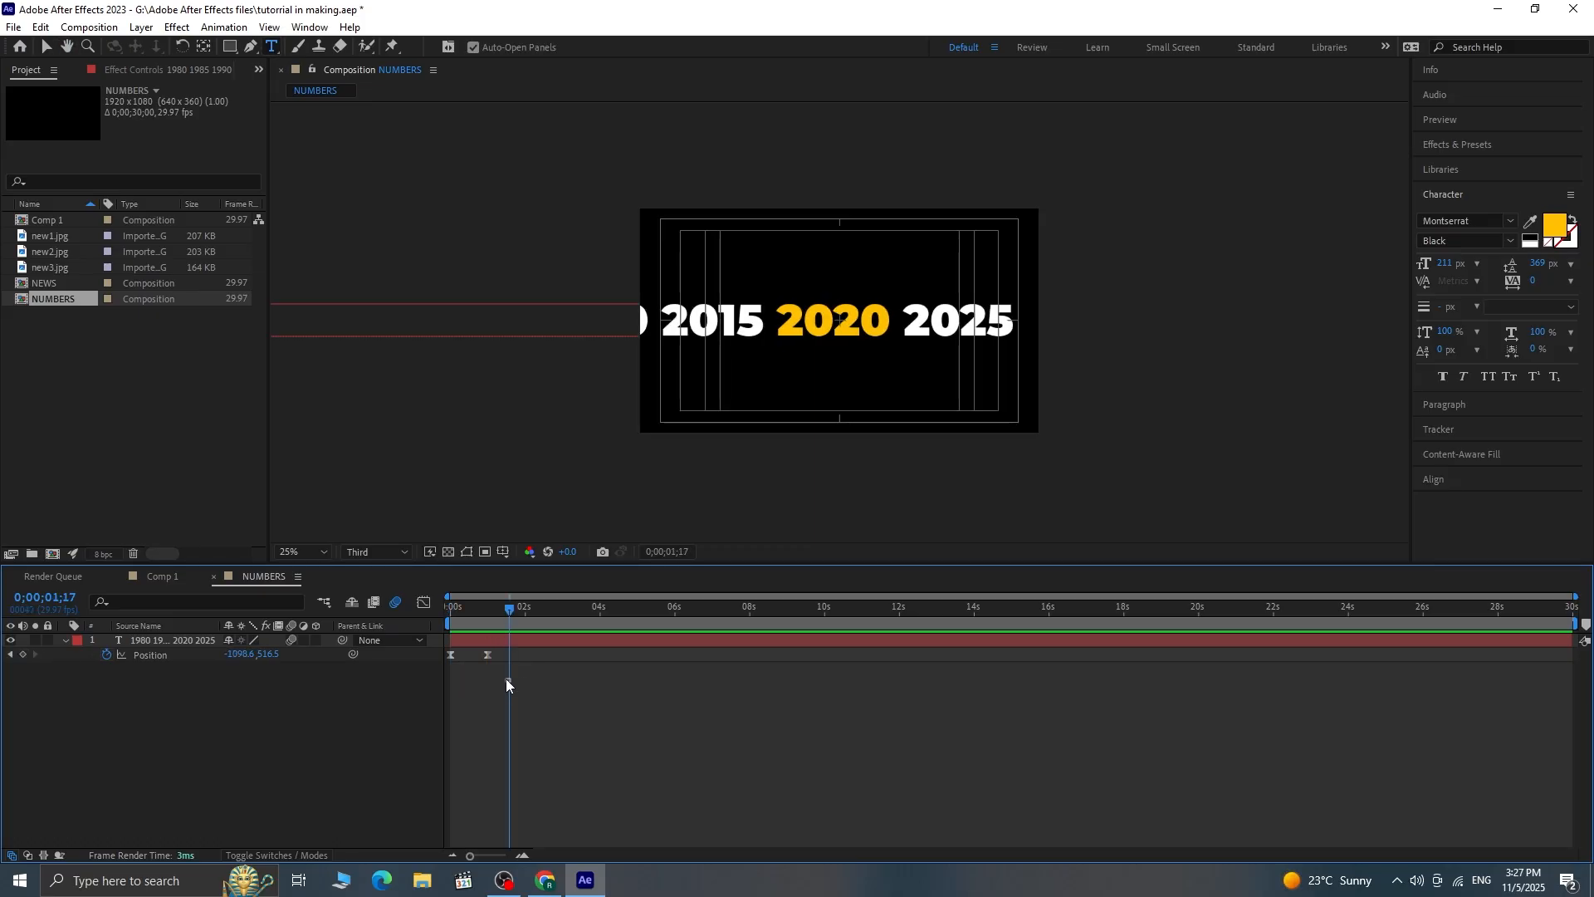
Step: Open the Position speed graph, extend the last keyframe's influence handle back to about frame 22, and preview the scroll
drag(506, 679, 432, 624)
key(shift+F3)
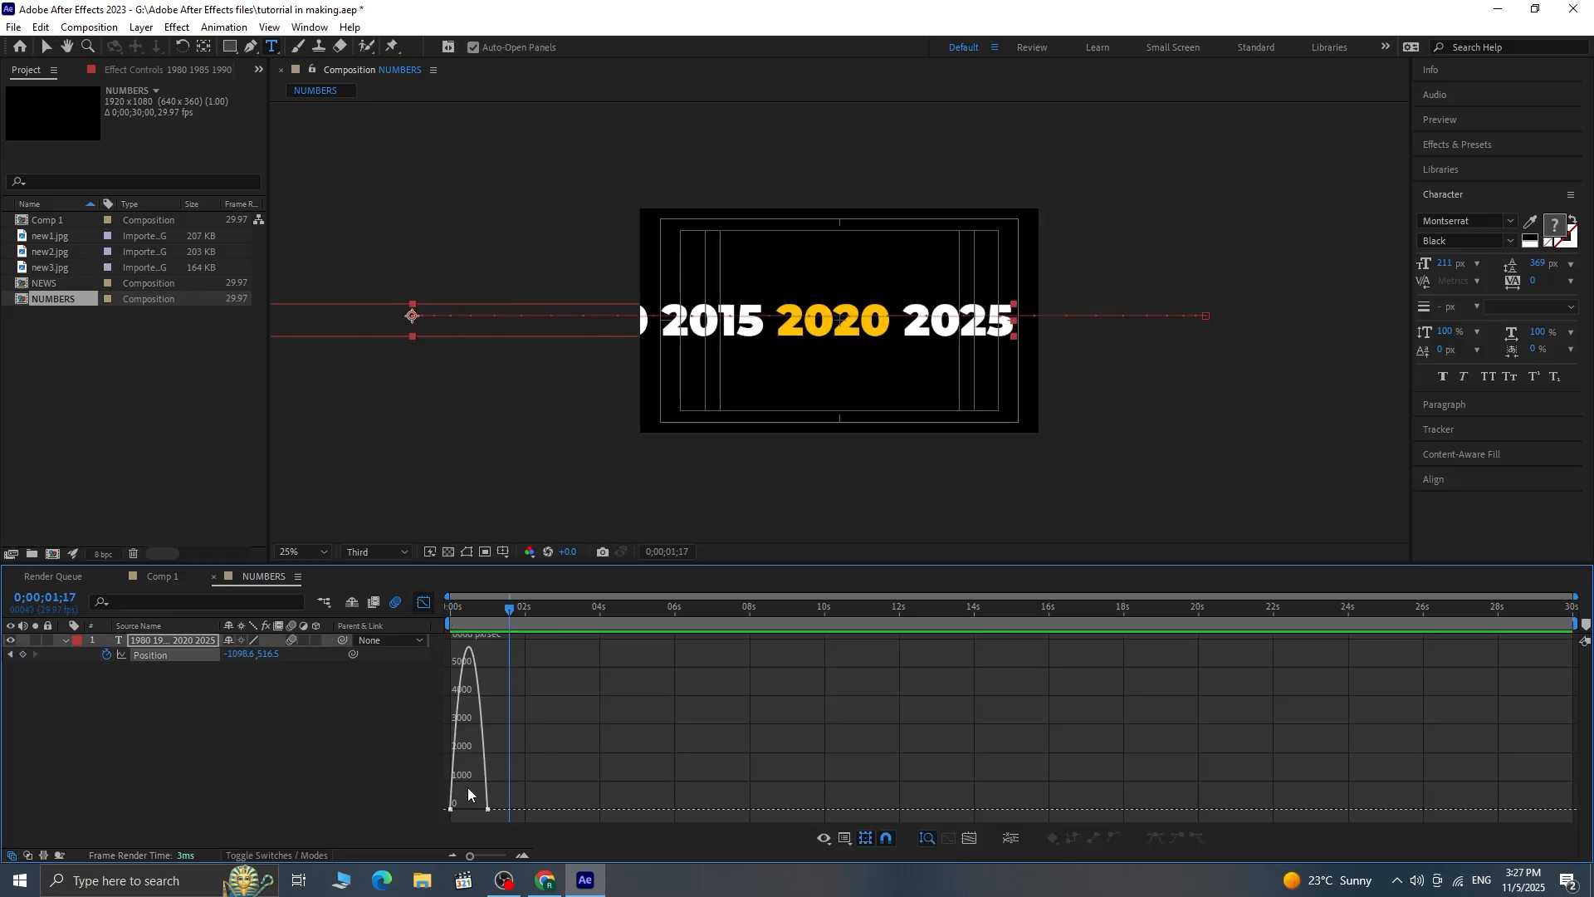
drag(512, 784, 421, 816)
key(Home)
key(equal)
key(equal)
key(equal)
drag(698, 811, 666, 811)
key(space)
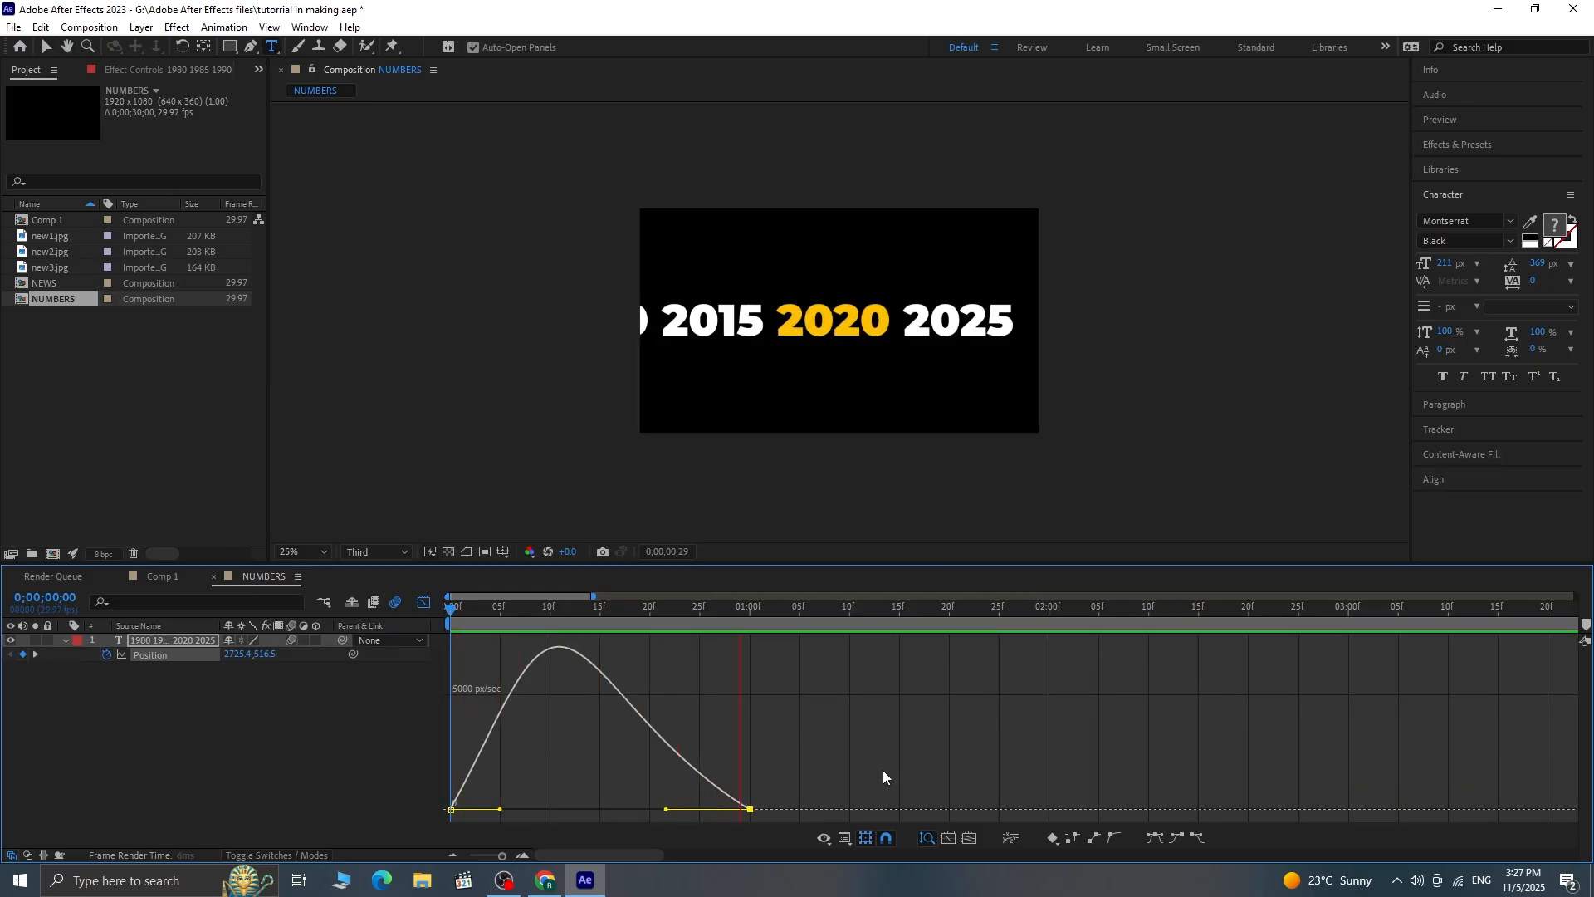
key(space)
Step: Extend the last Position keyframe's influence handle to about frame 20, preview the scroll, and close the graph at the first frame
drag(666, 812, 653, 810)
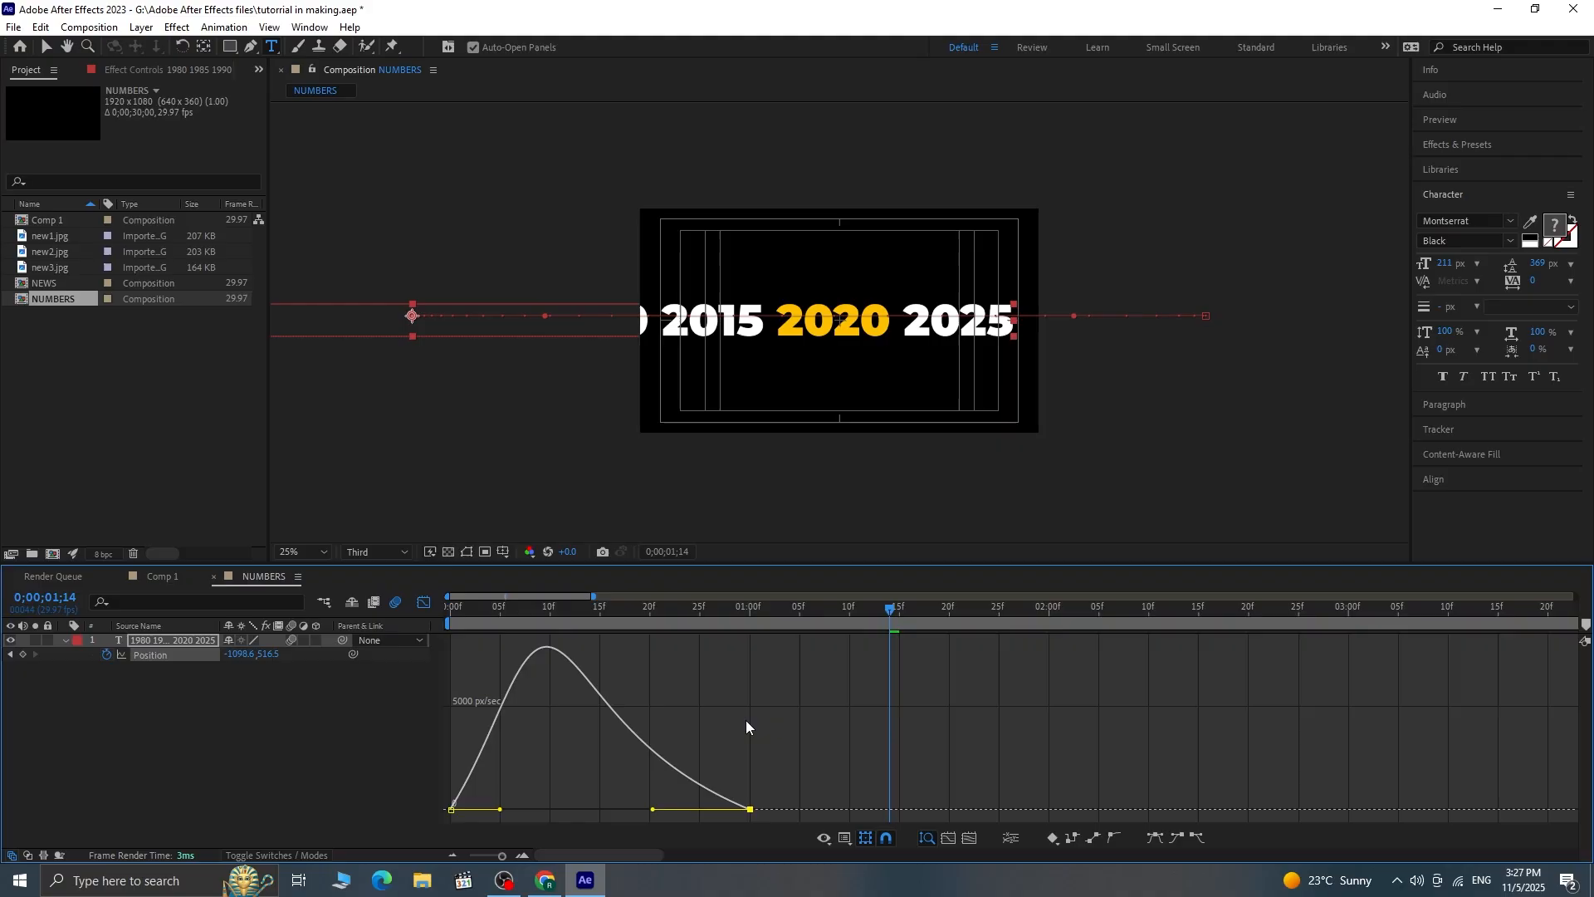
click(840, 607)
key(space)
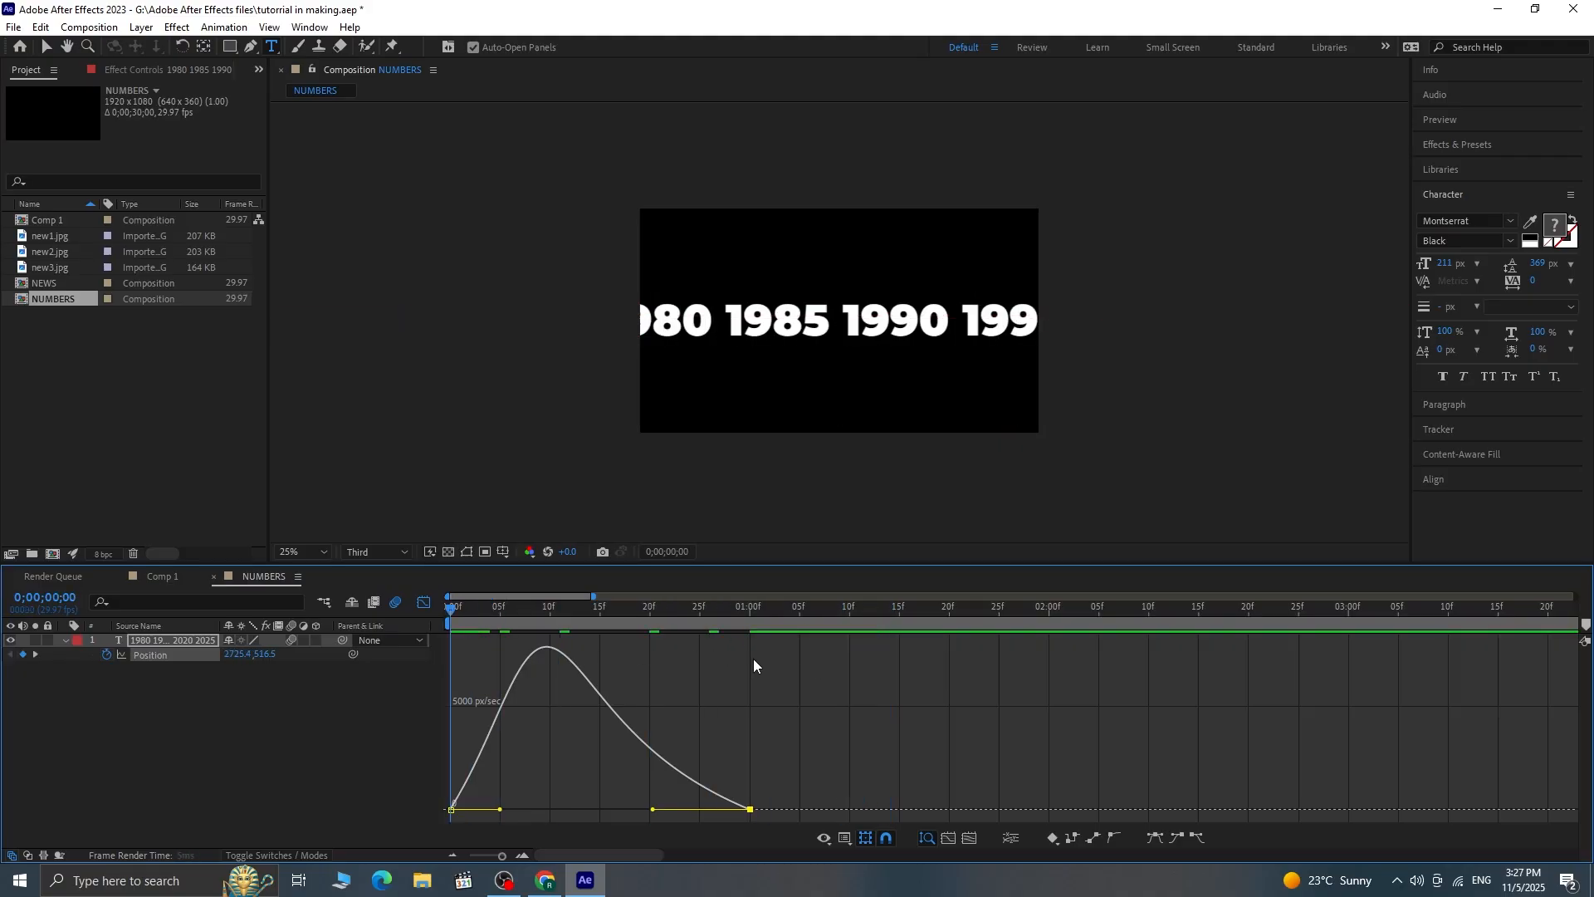
key(space)
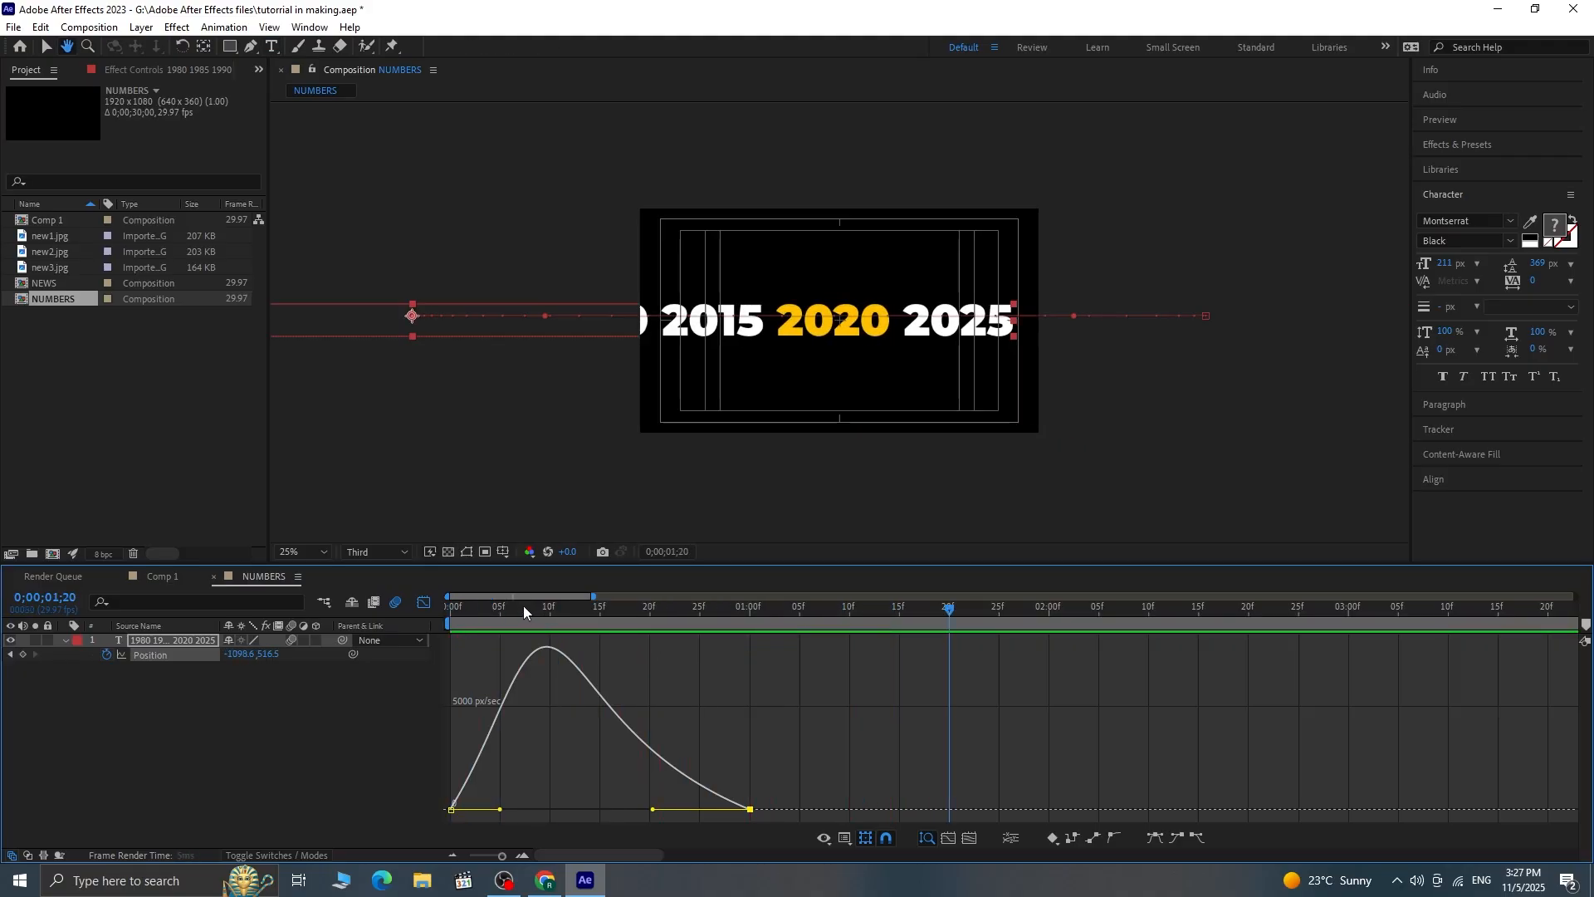
click(425, 606)
drag(951, 610, 404, 629)
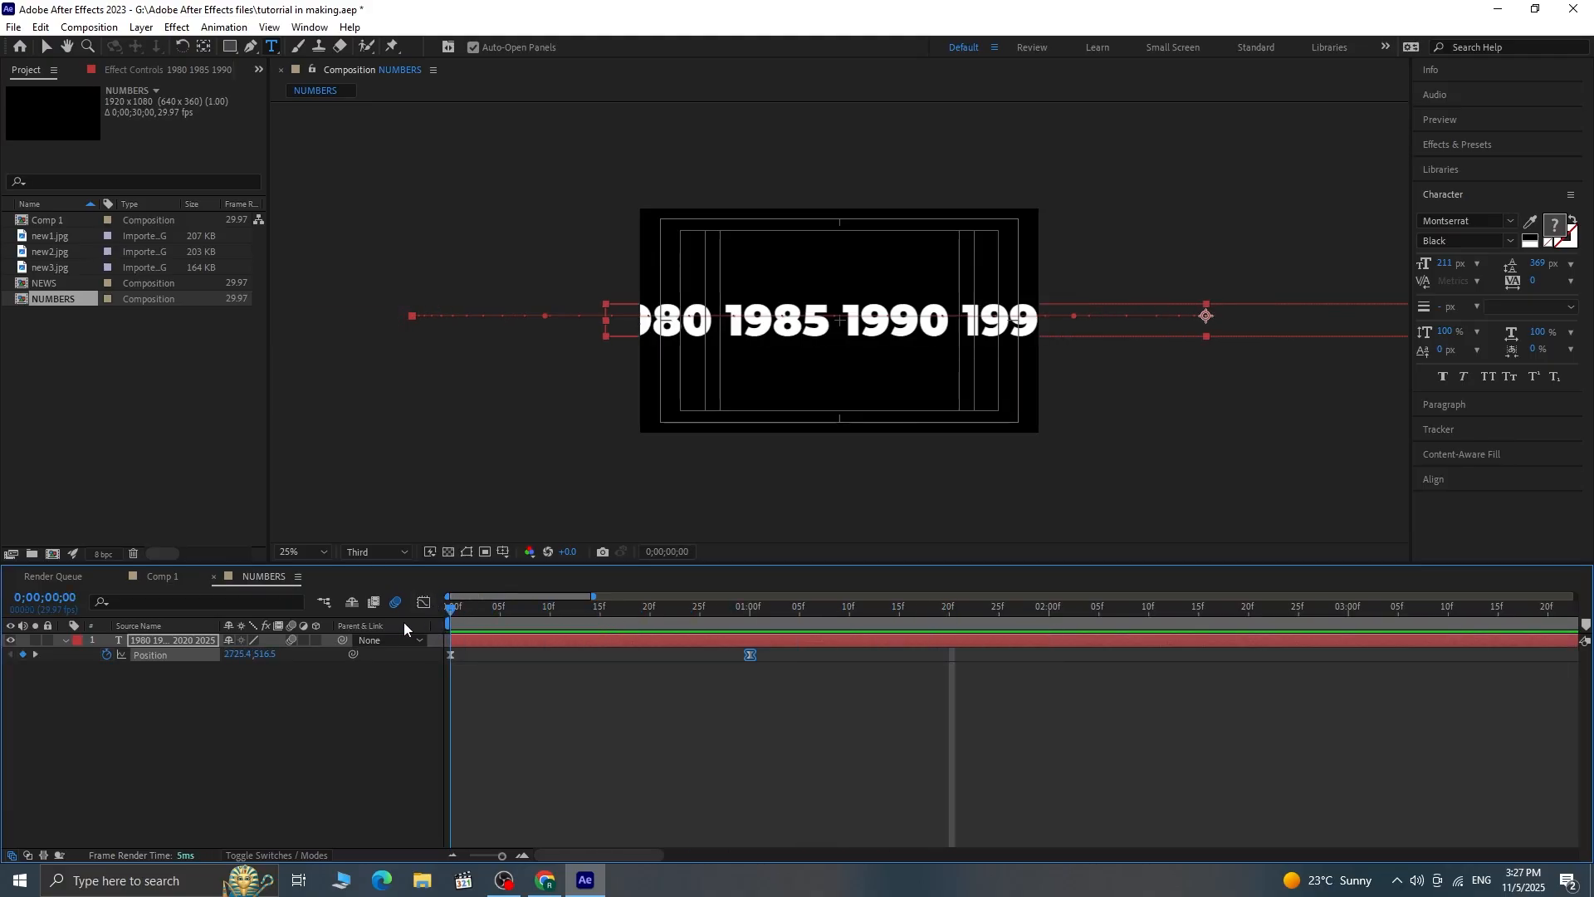
click(347, 724)
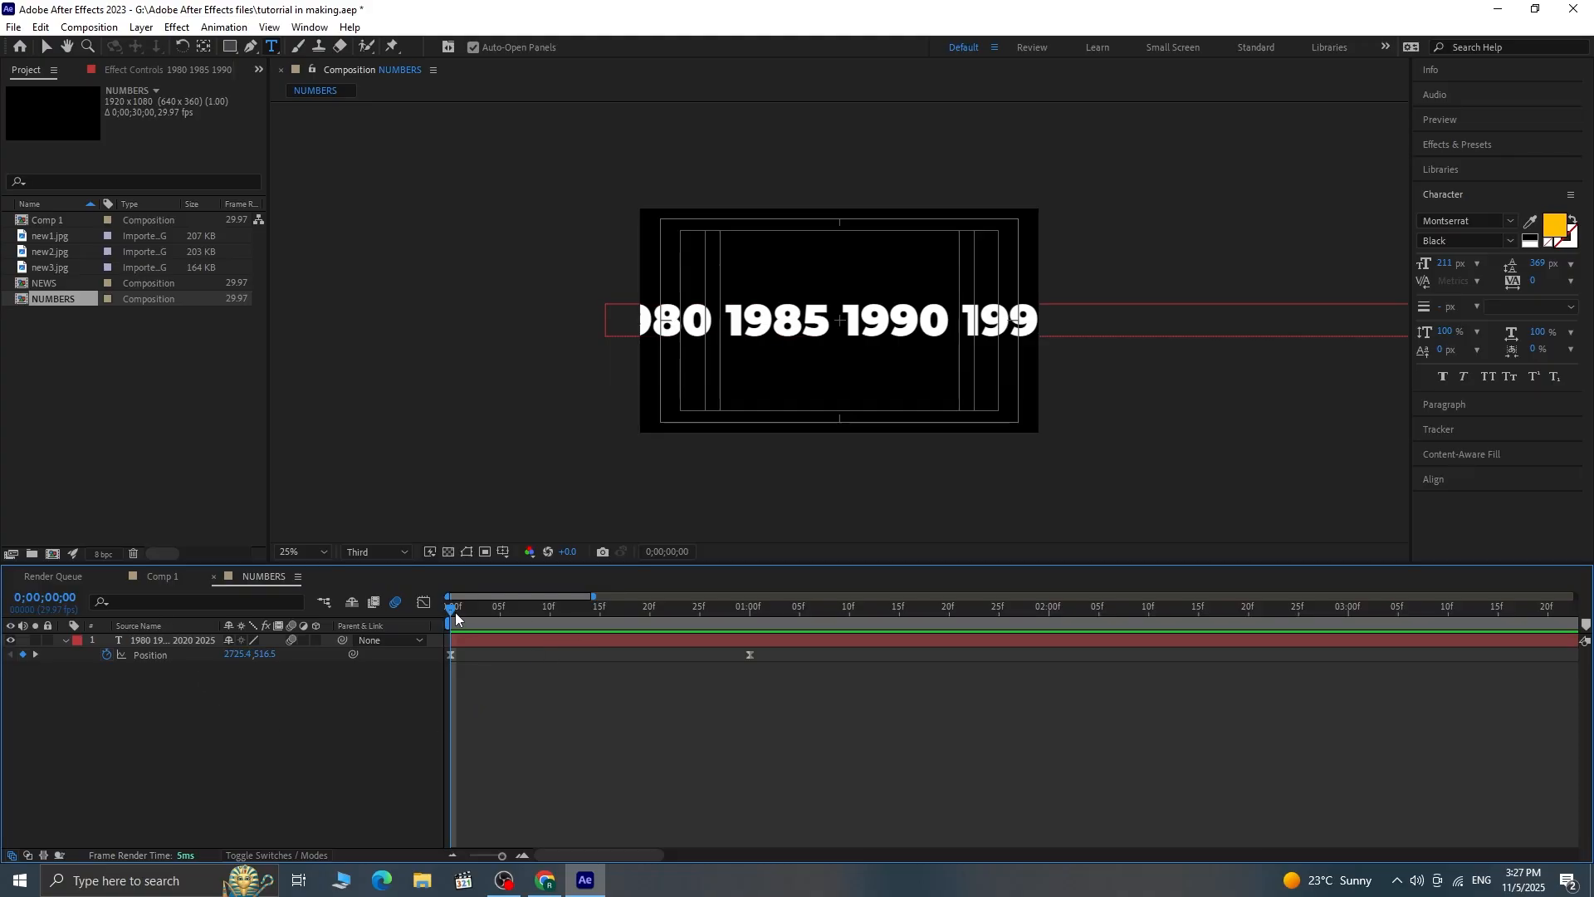
Step: At 1 second, draw a straight horizontal Pen line beneath 2020, reaching slightly under 2015 and 2025, and expand the new shape layer
drag(455, 618, 759, 626)
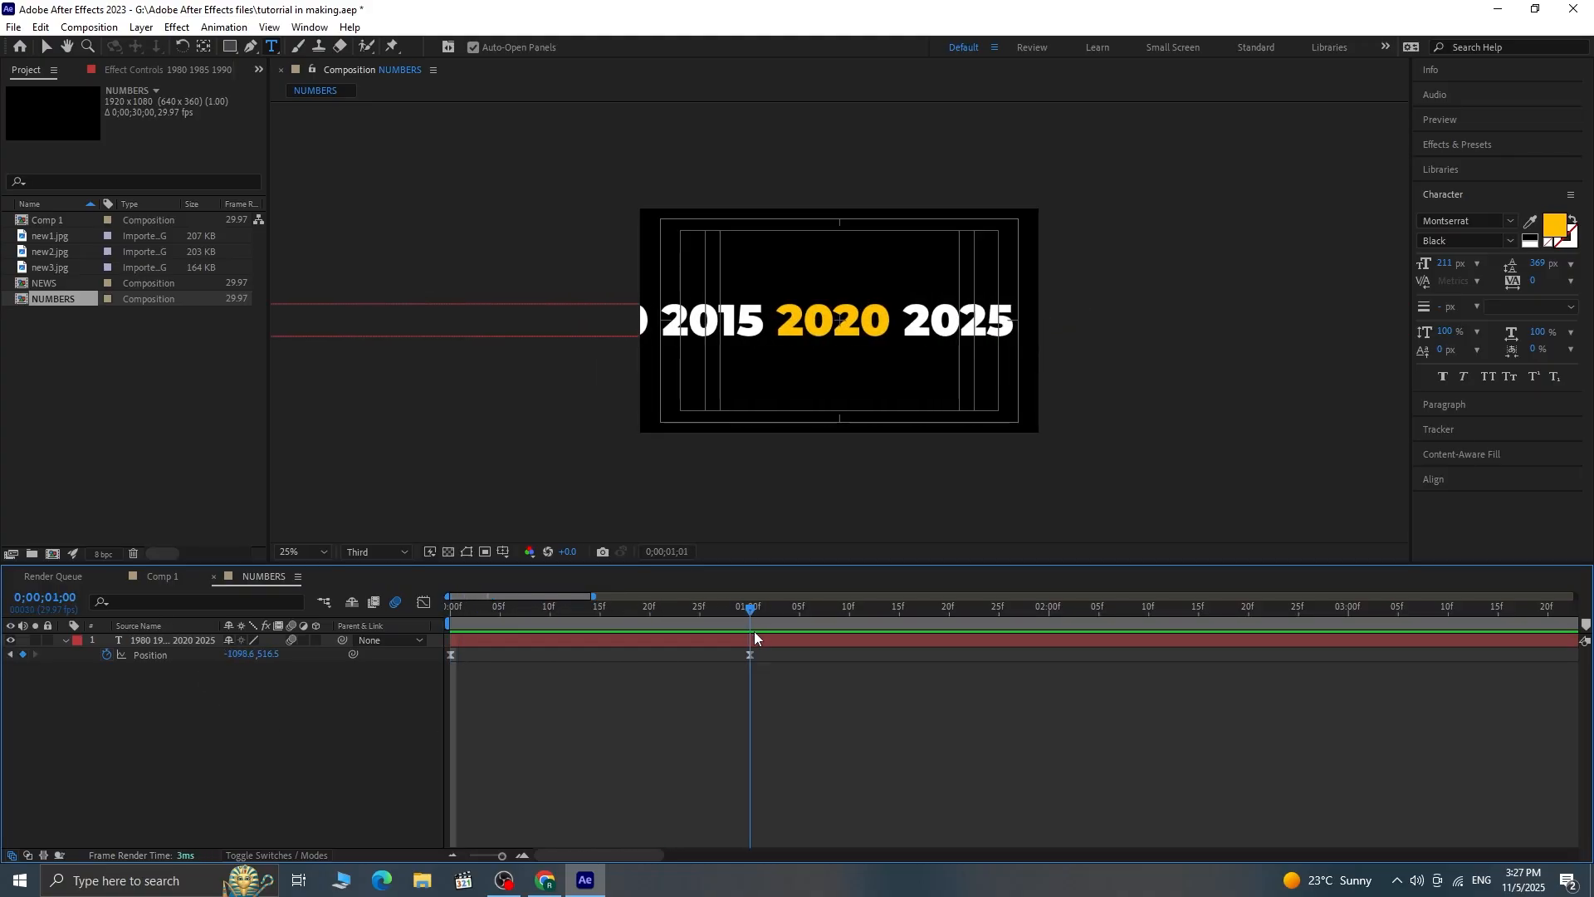
click(250, 46)
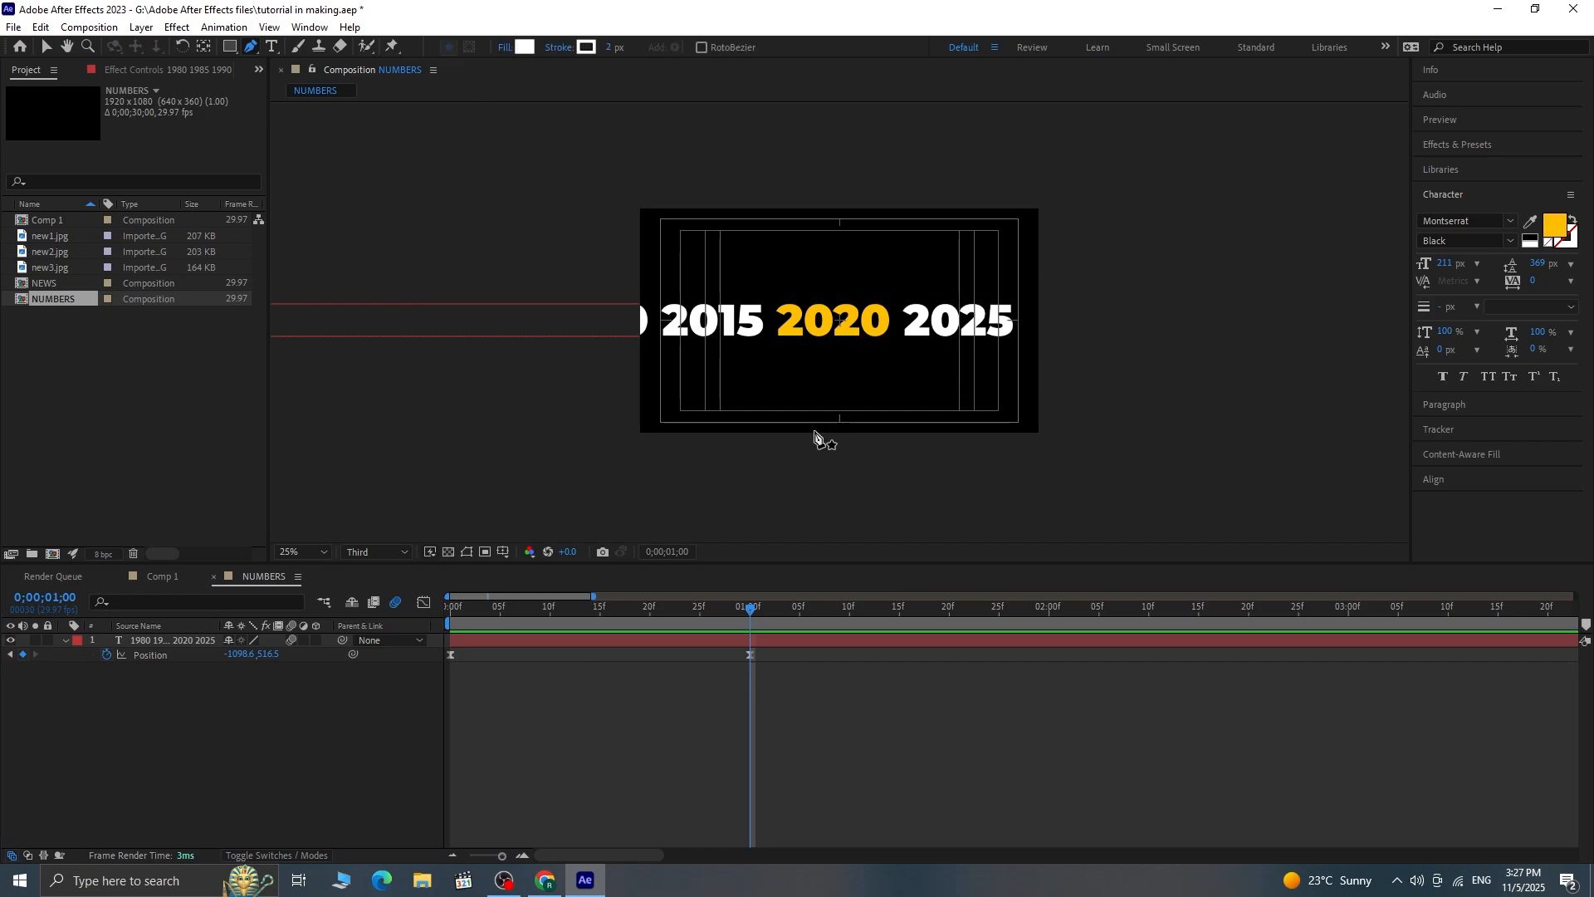
click(742, 346)
click(942, 346)
key(v)
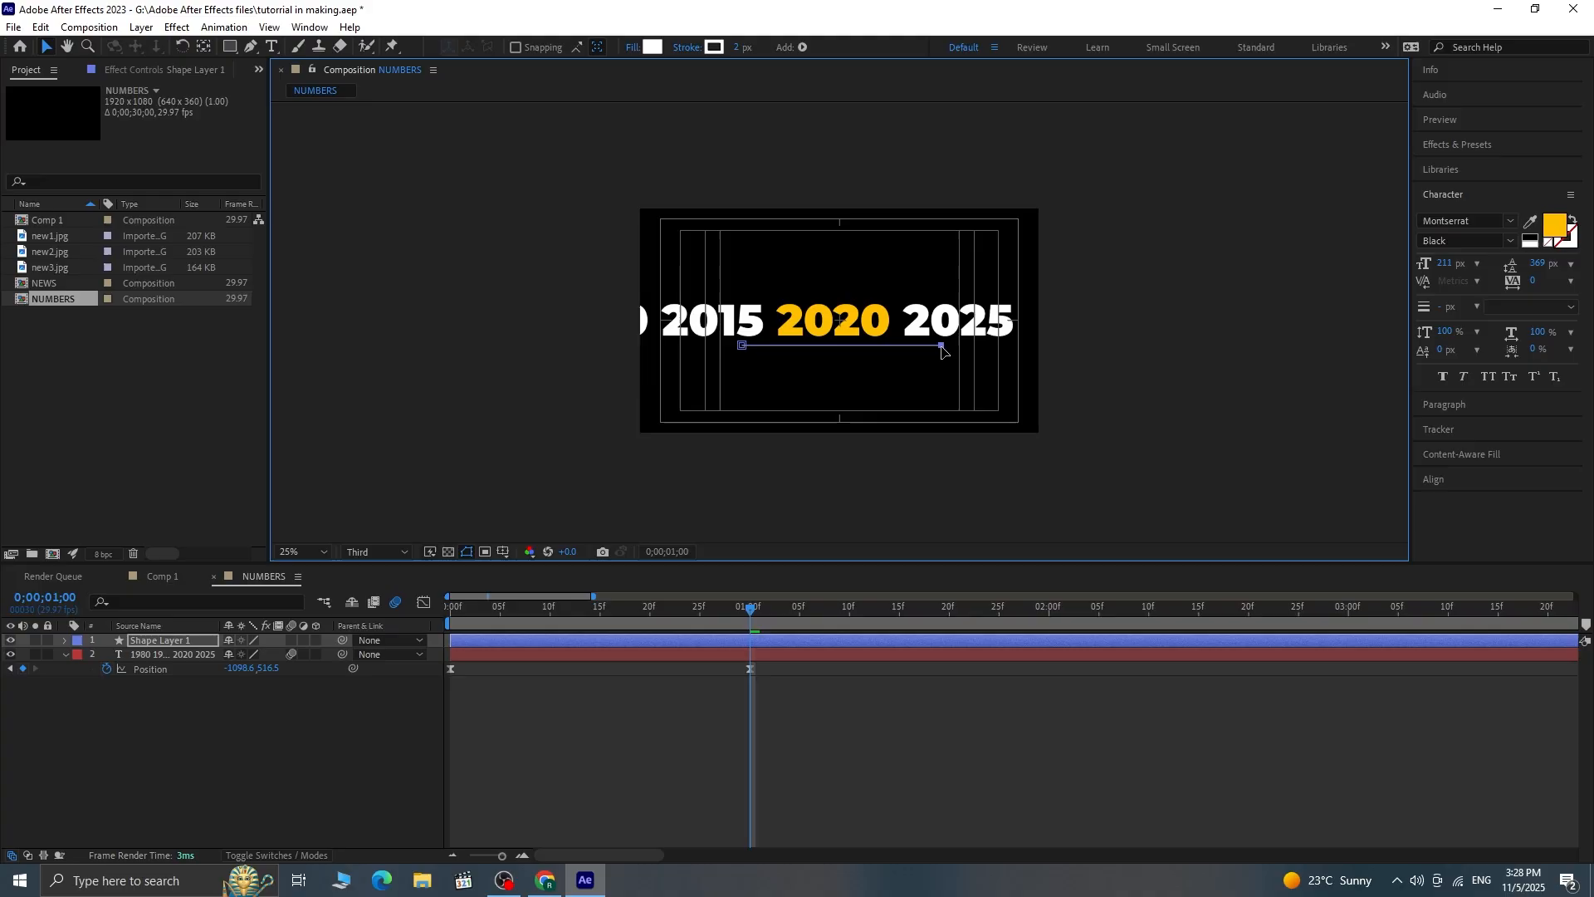
click(64, 641)
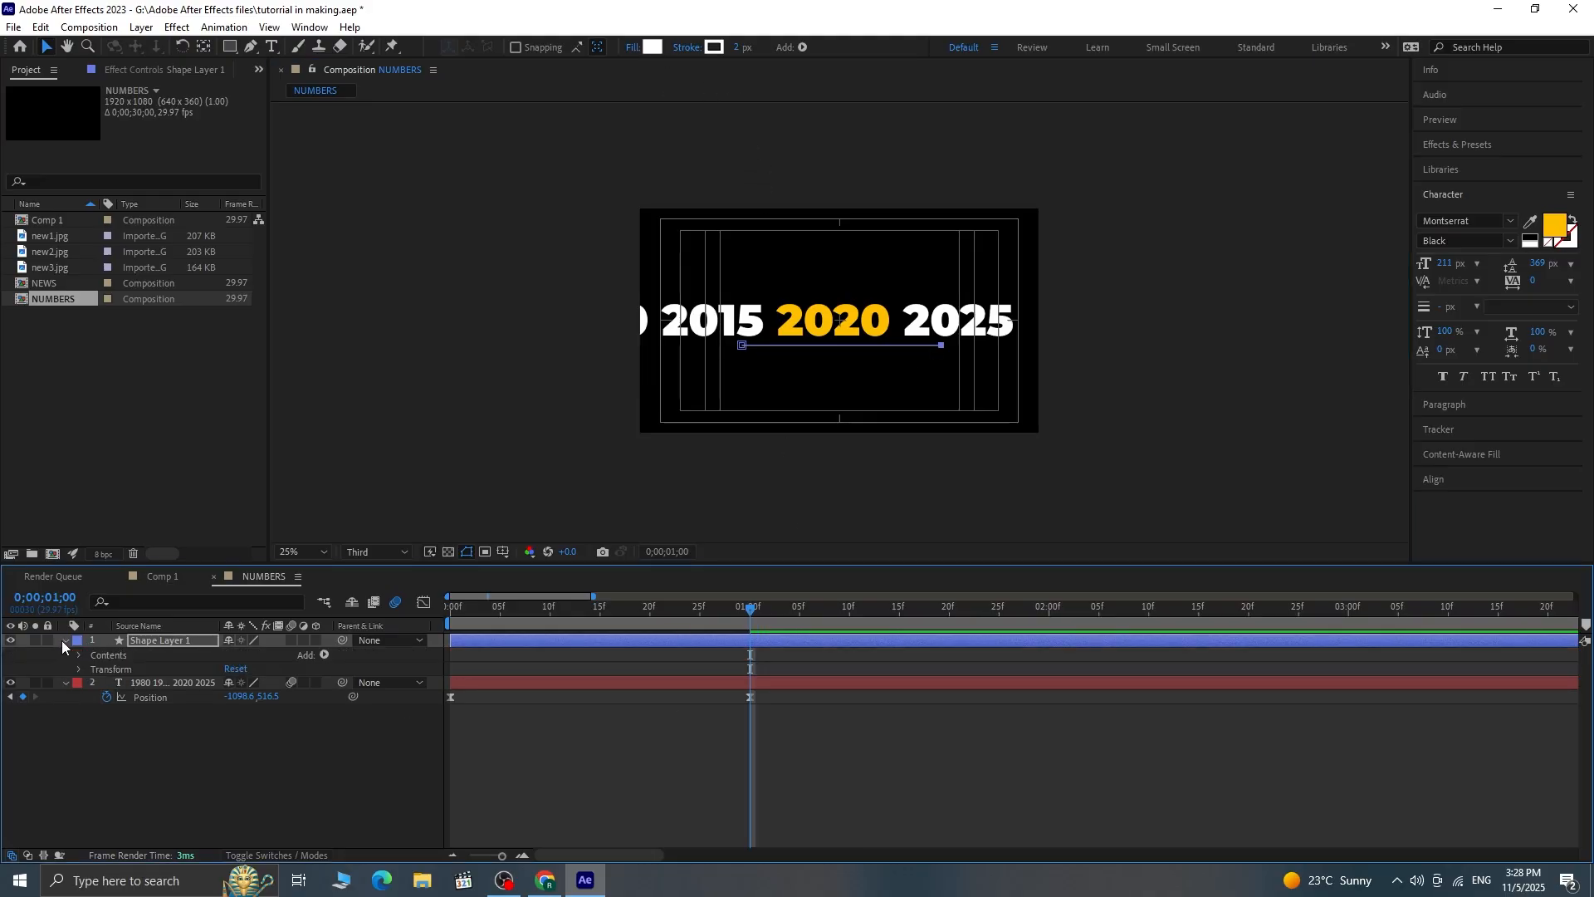
Step: Taper both ends of the line's stroke, setting Start Length and End Length to 11%
click(79, 655)
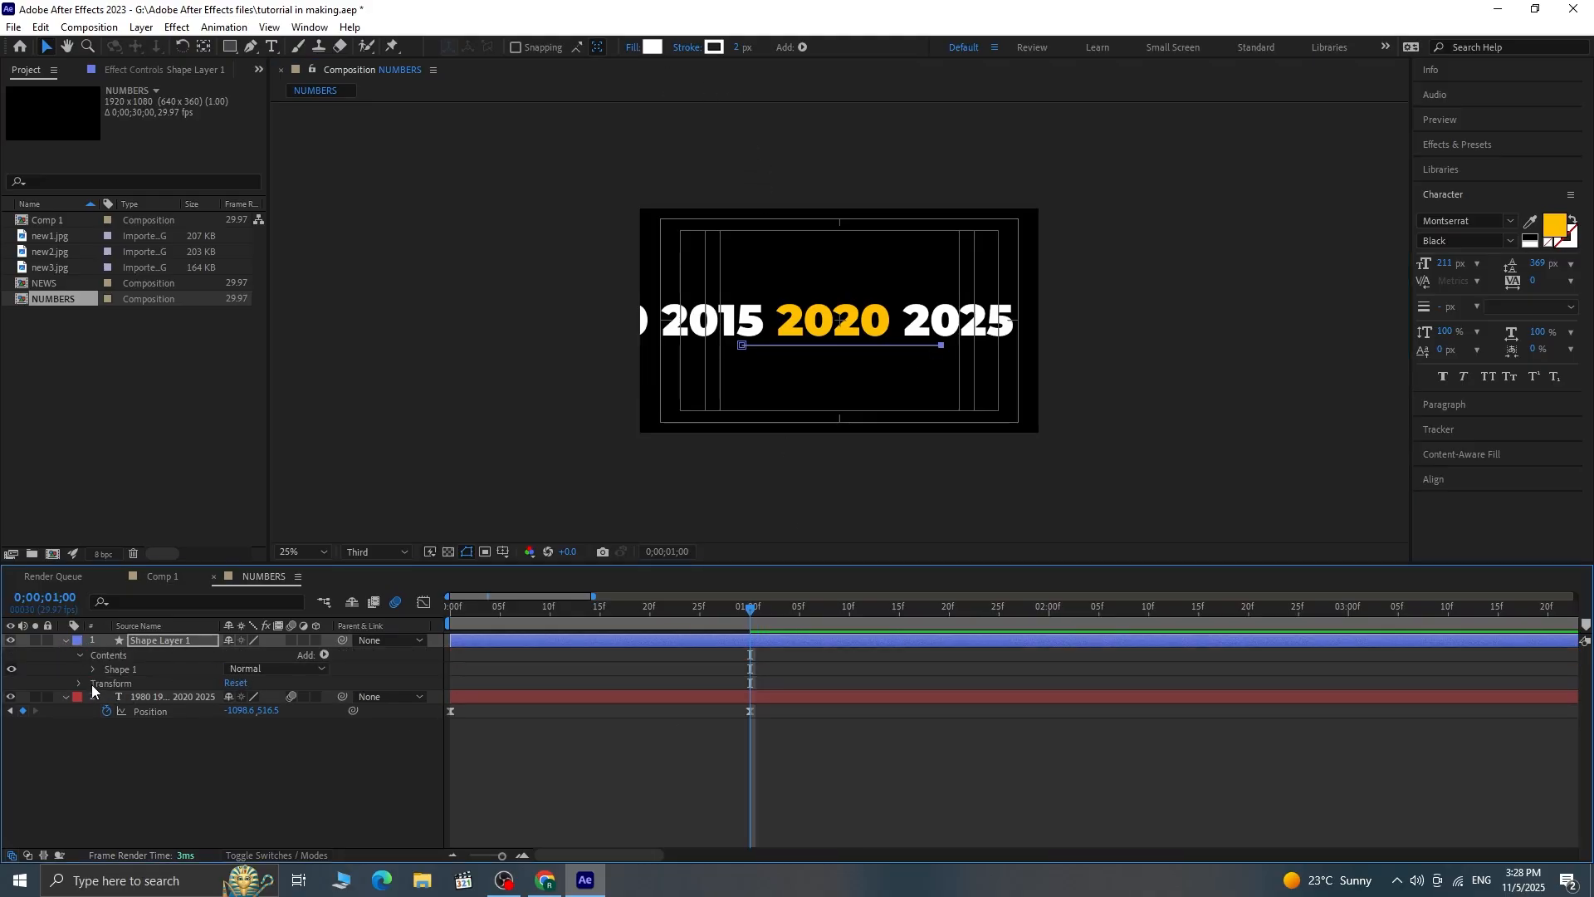
click(92, 669)
click(106, 697)
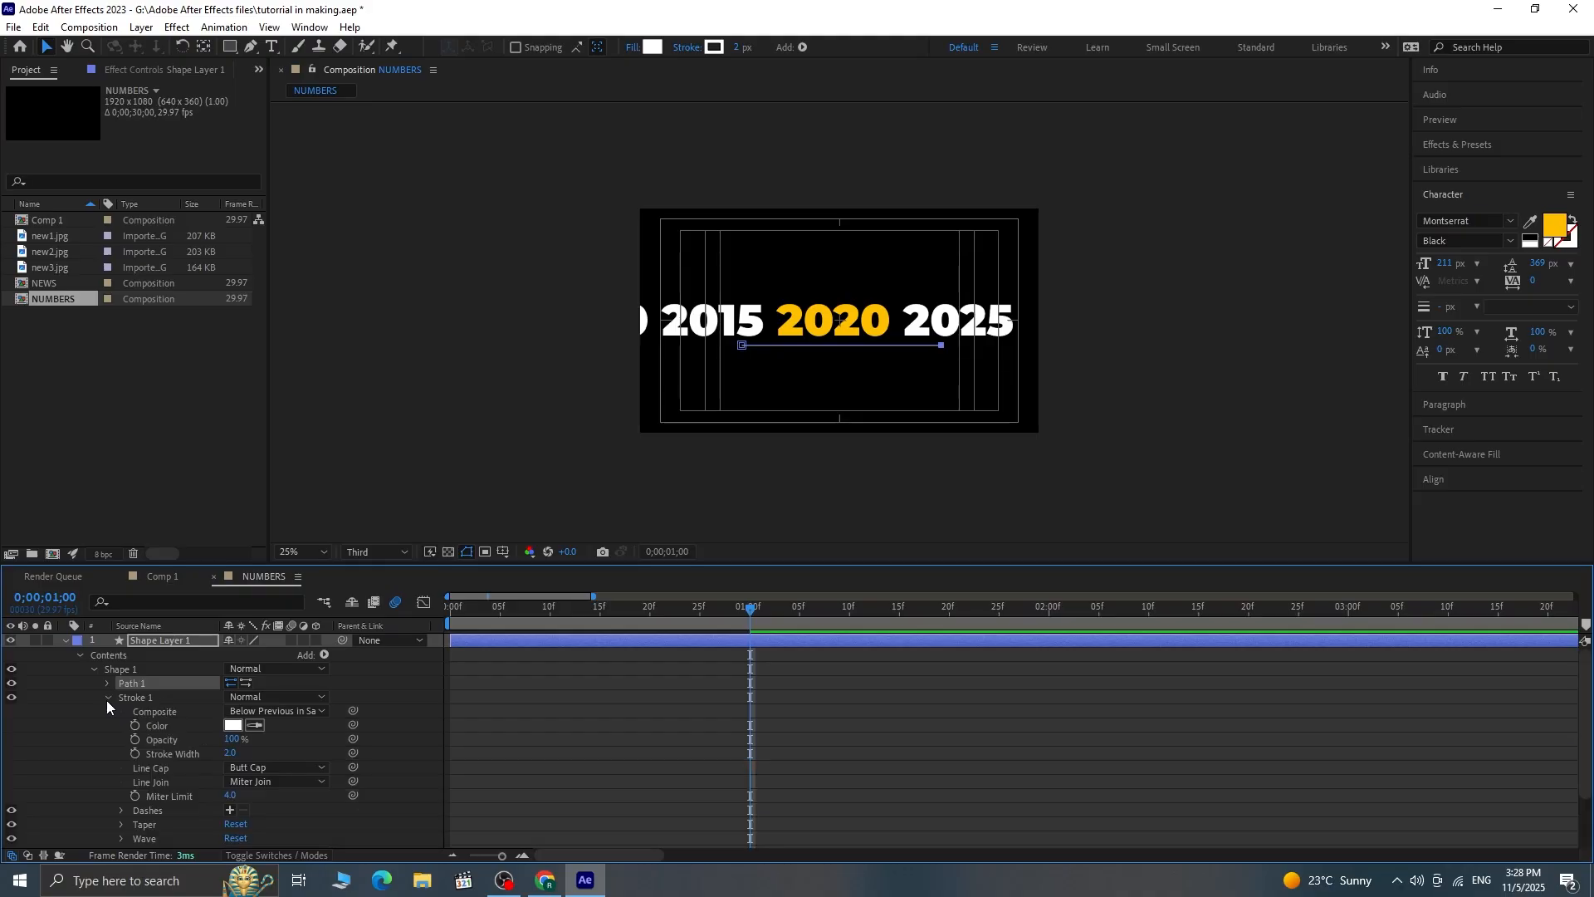
click(121, 825)
scroll(257, 761, down, 2)
drag(231, 777, 242, 784)
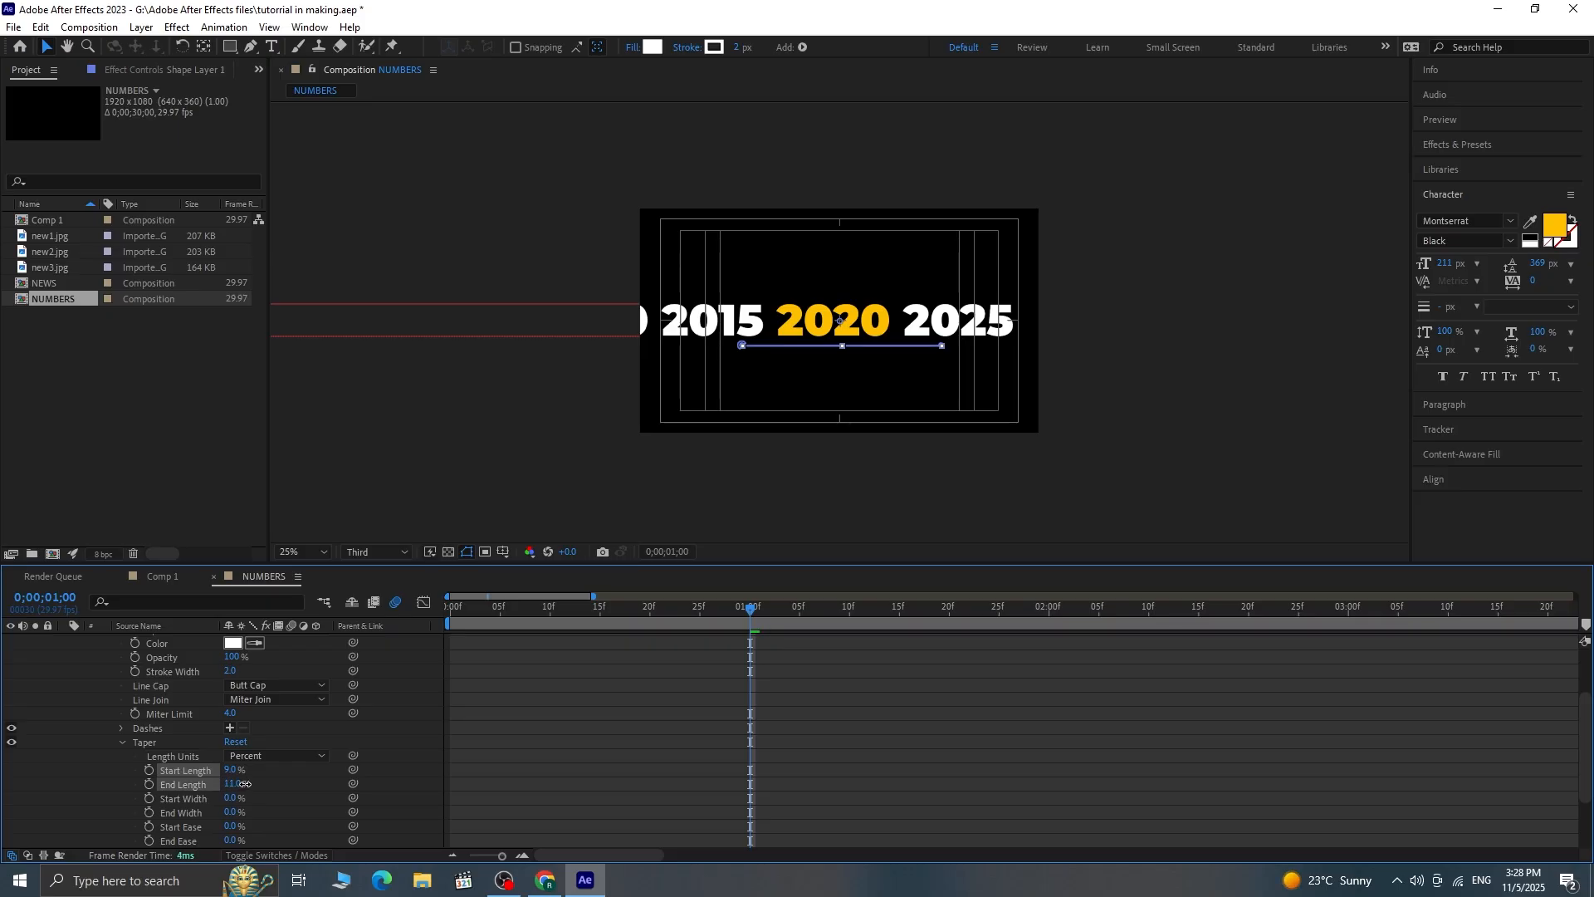
key(Return)
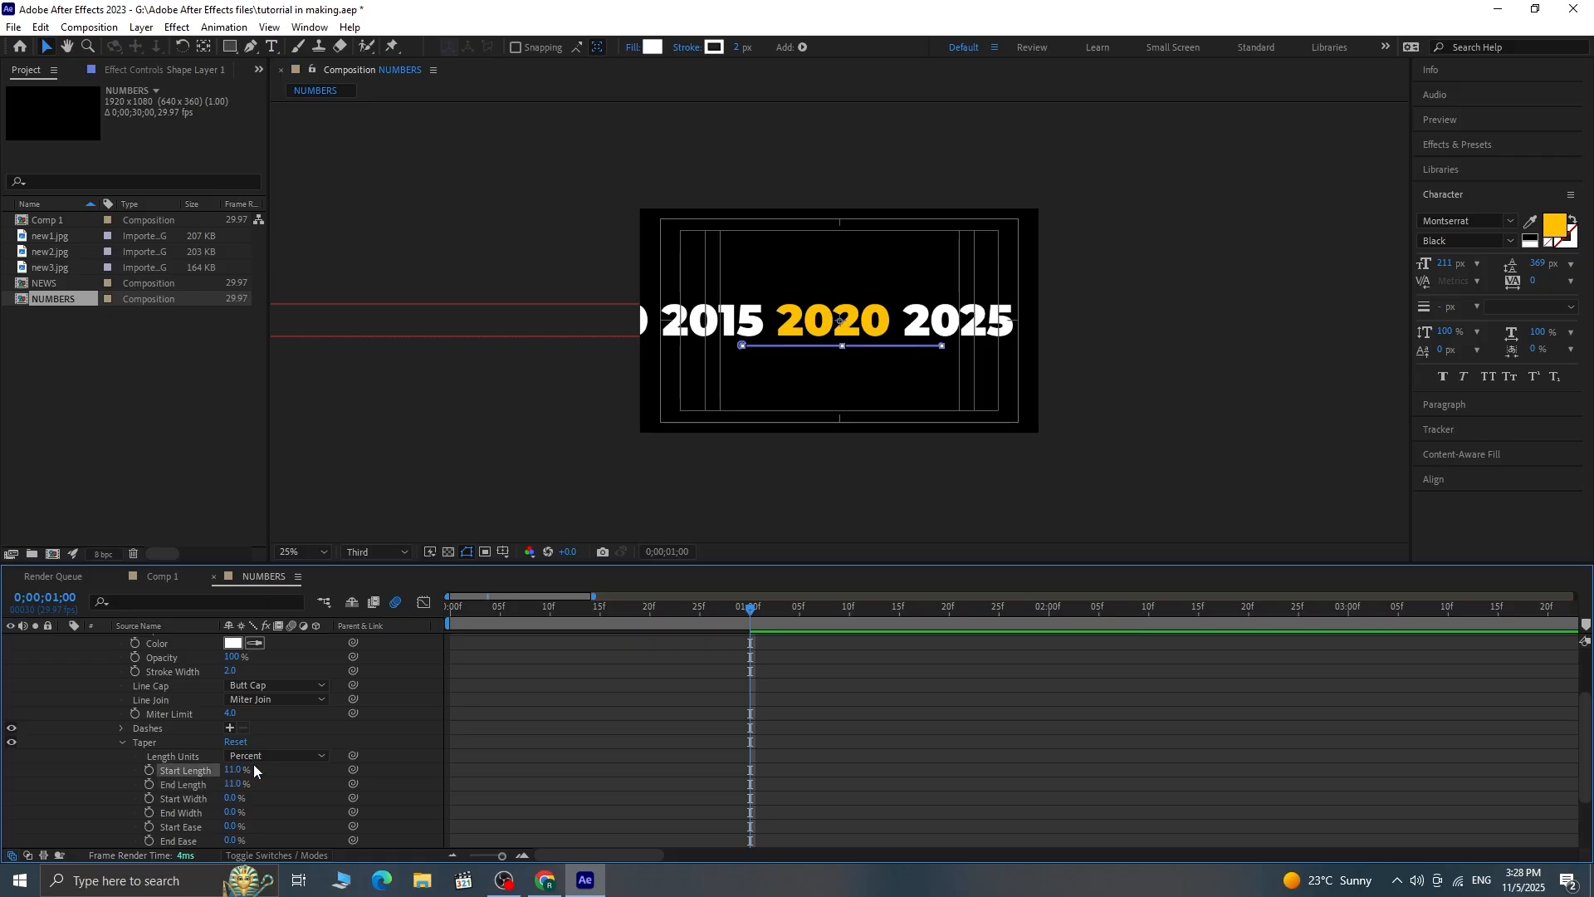
Step: Duplicate the line's shape layer and move the copy straight up to sit just above the years
key(Home)
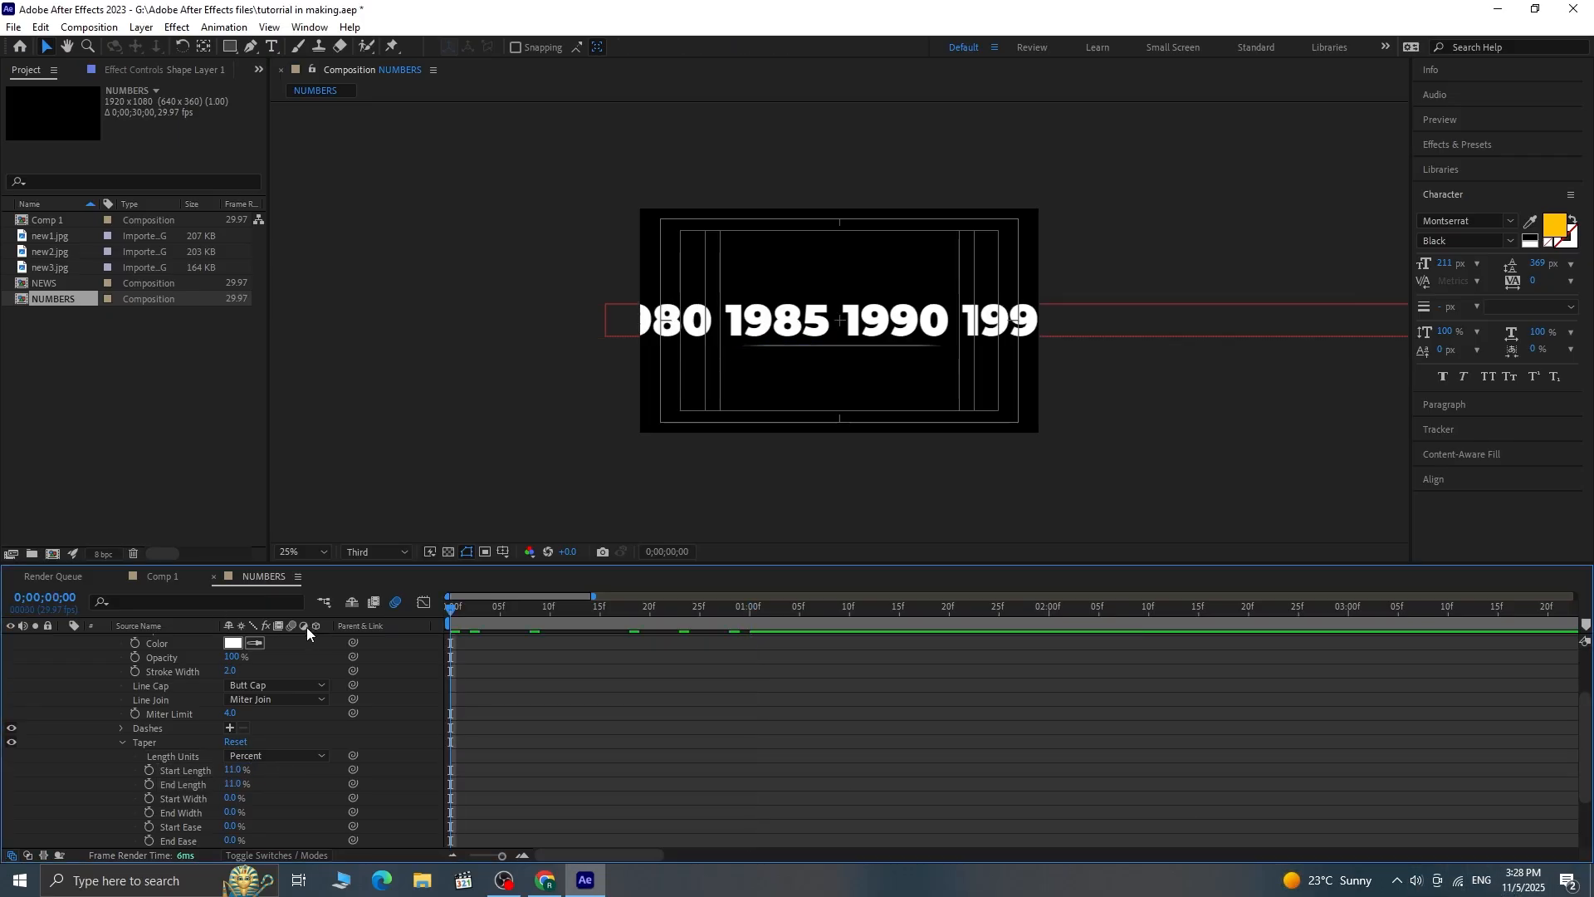
scroll(147, 669, up, 3)
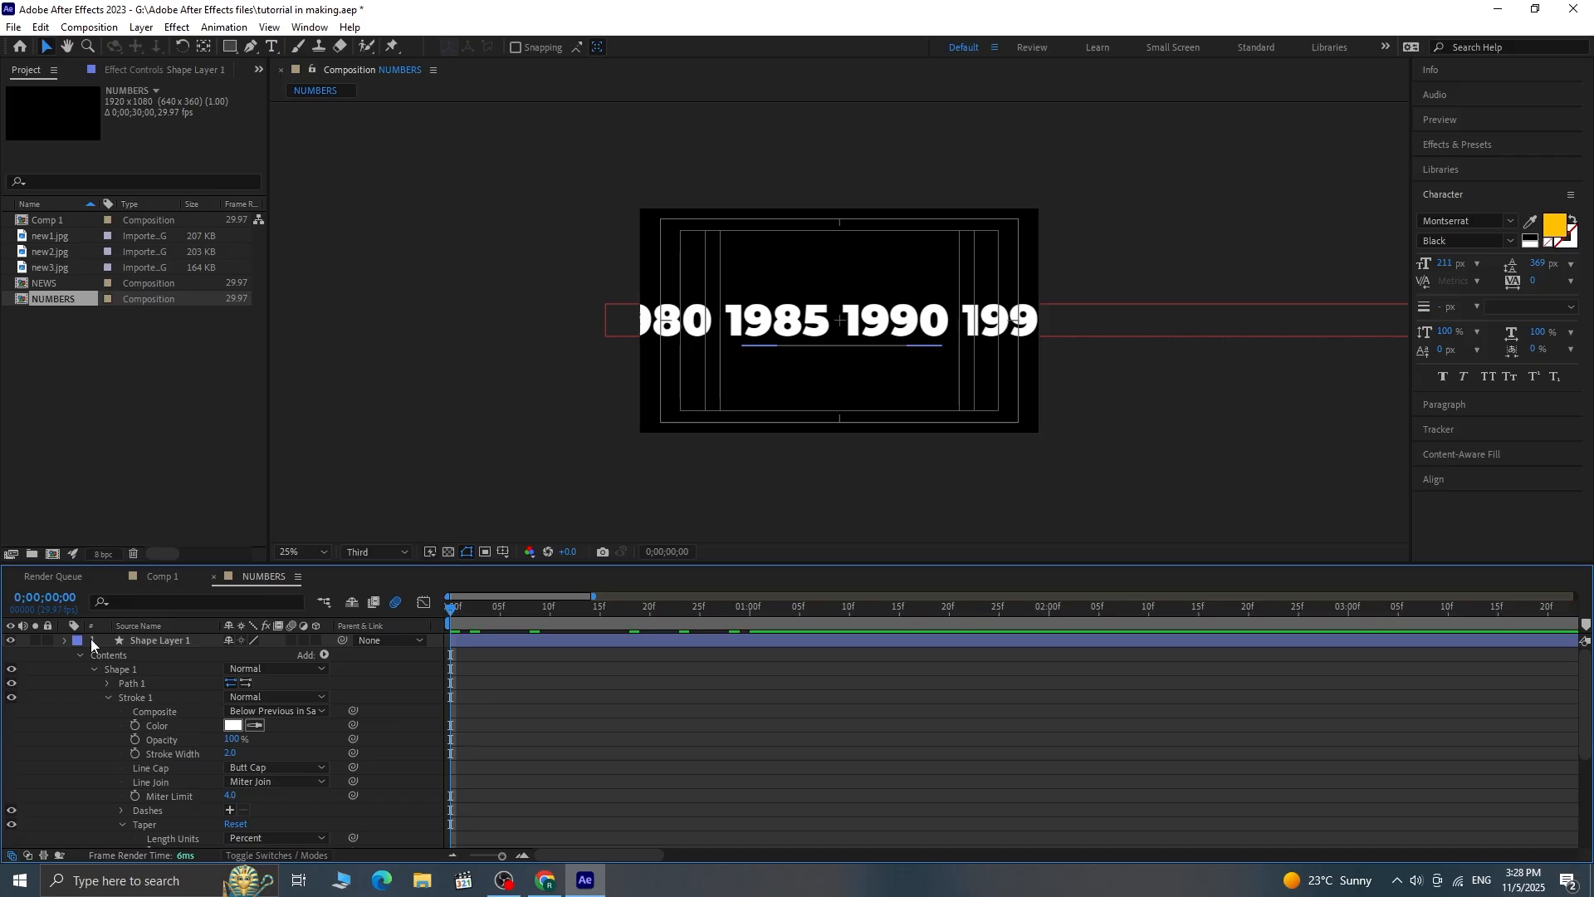
click(65, 641)
click(151, 637)
key(ctrl+d)
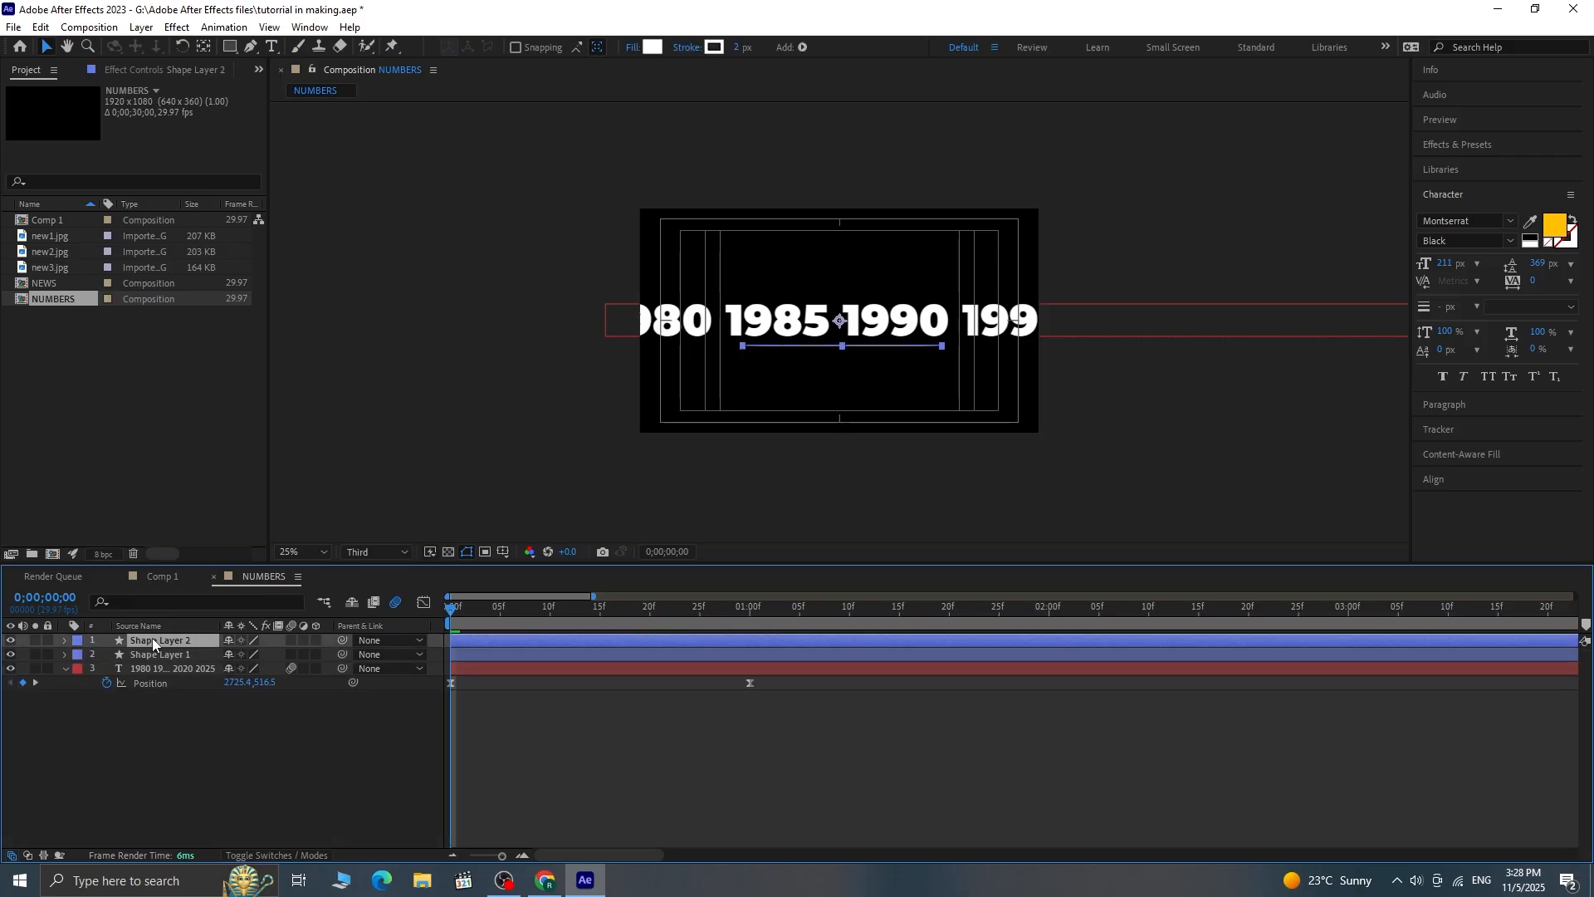
key(shift+Up)
key(shift+Up)
key(shift+Up)
key(shift+Up)
key(shift+Up)
key(shift+Up)
key(shift+Up)
key(shift+Up)
key(shift+Up)
key(shift+Up)
key(shift+Up)
key(shift+Up)
key(shift+Up)
key(shift+Up)
key(shift+Up)
key(shift+Up)
key(shift+Up)
key(shift+Up)
key(shift+Up)
key(shift+Up)
key(shift+Up)
key(shift+Up)
key(shift+Up)
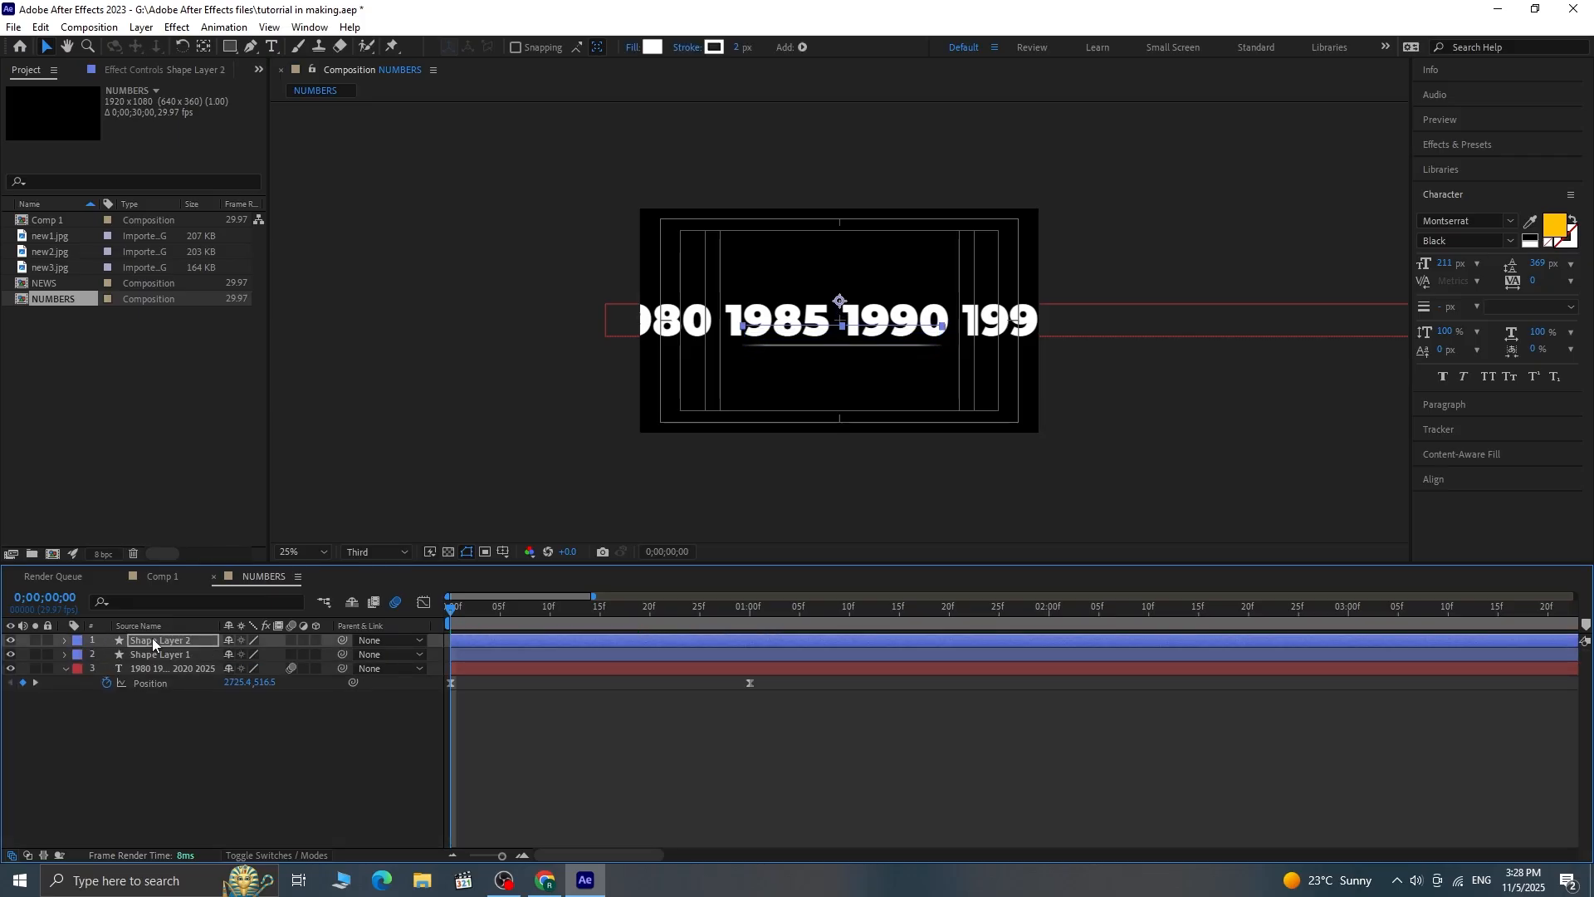
key(shift+Up)
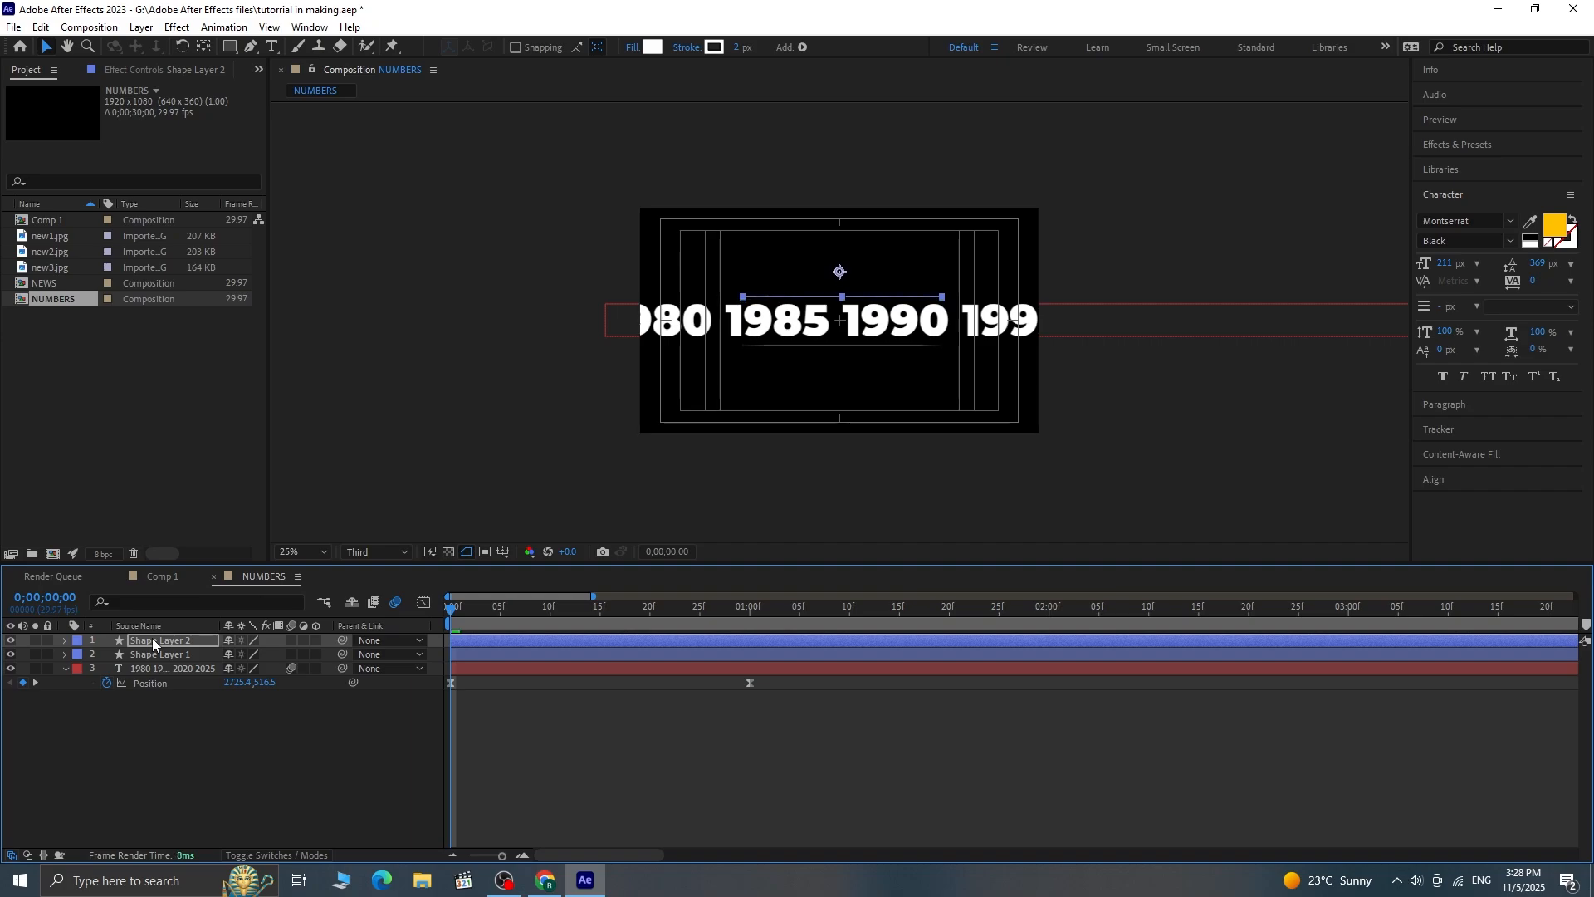
Step: Enlarge the composition view and preview the year scroll with both lines from the start
key(period)
click(605, 774)
key(space)
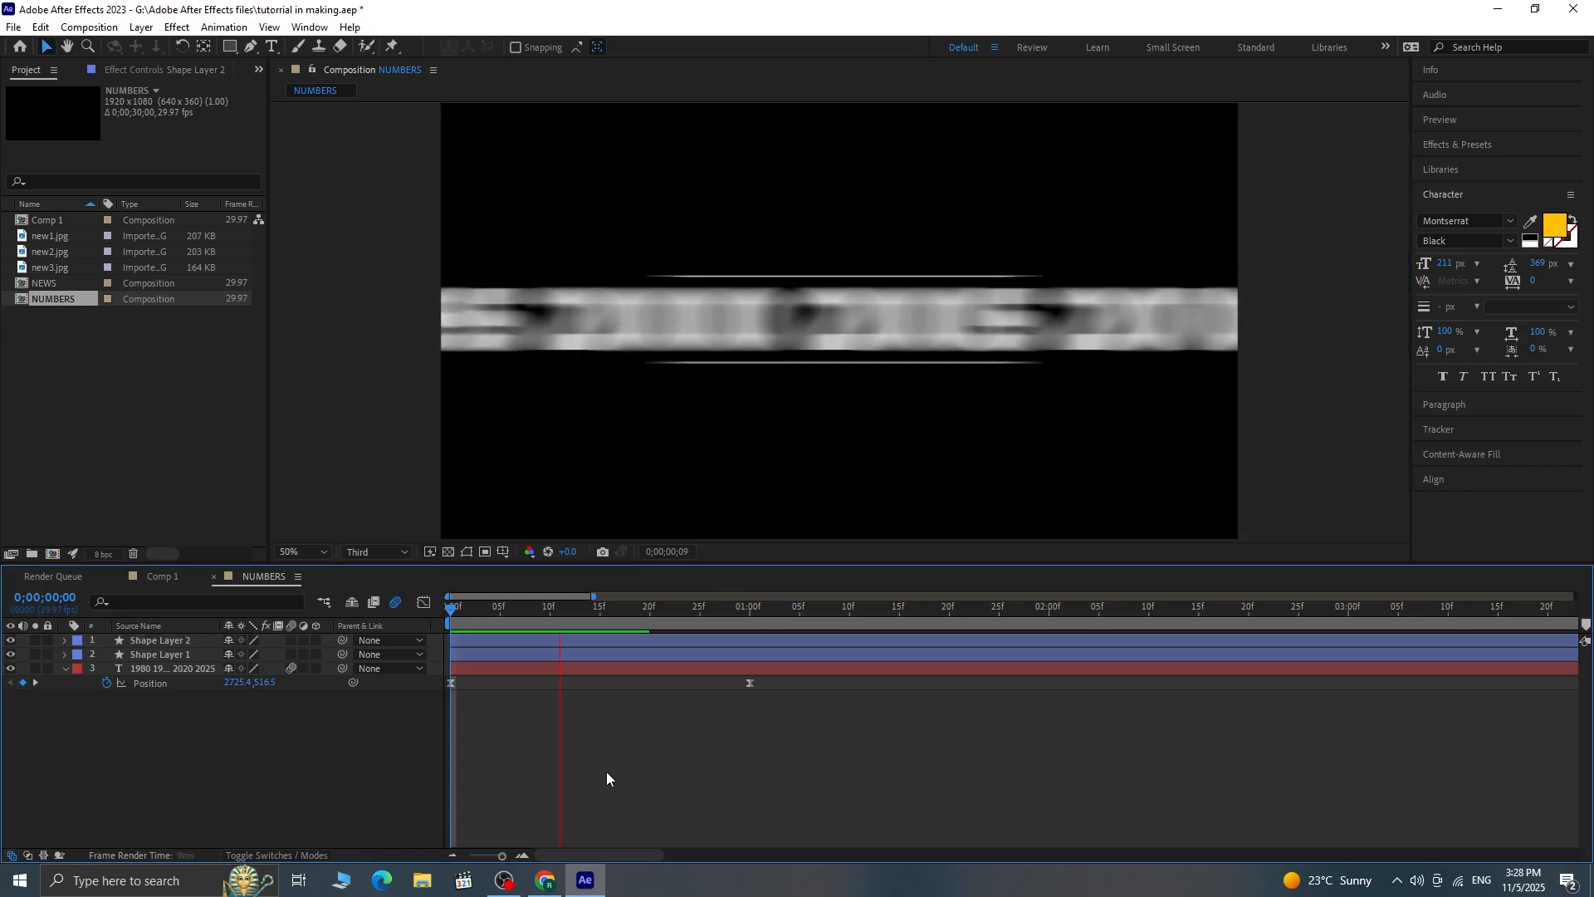
drag(972, 606, 366, 676)
key(space)
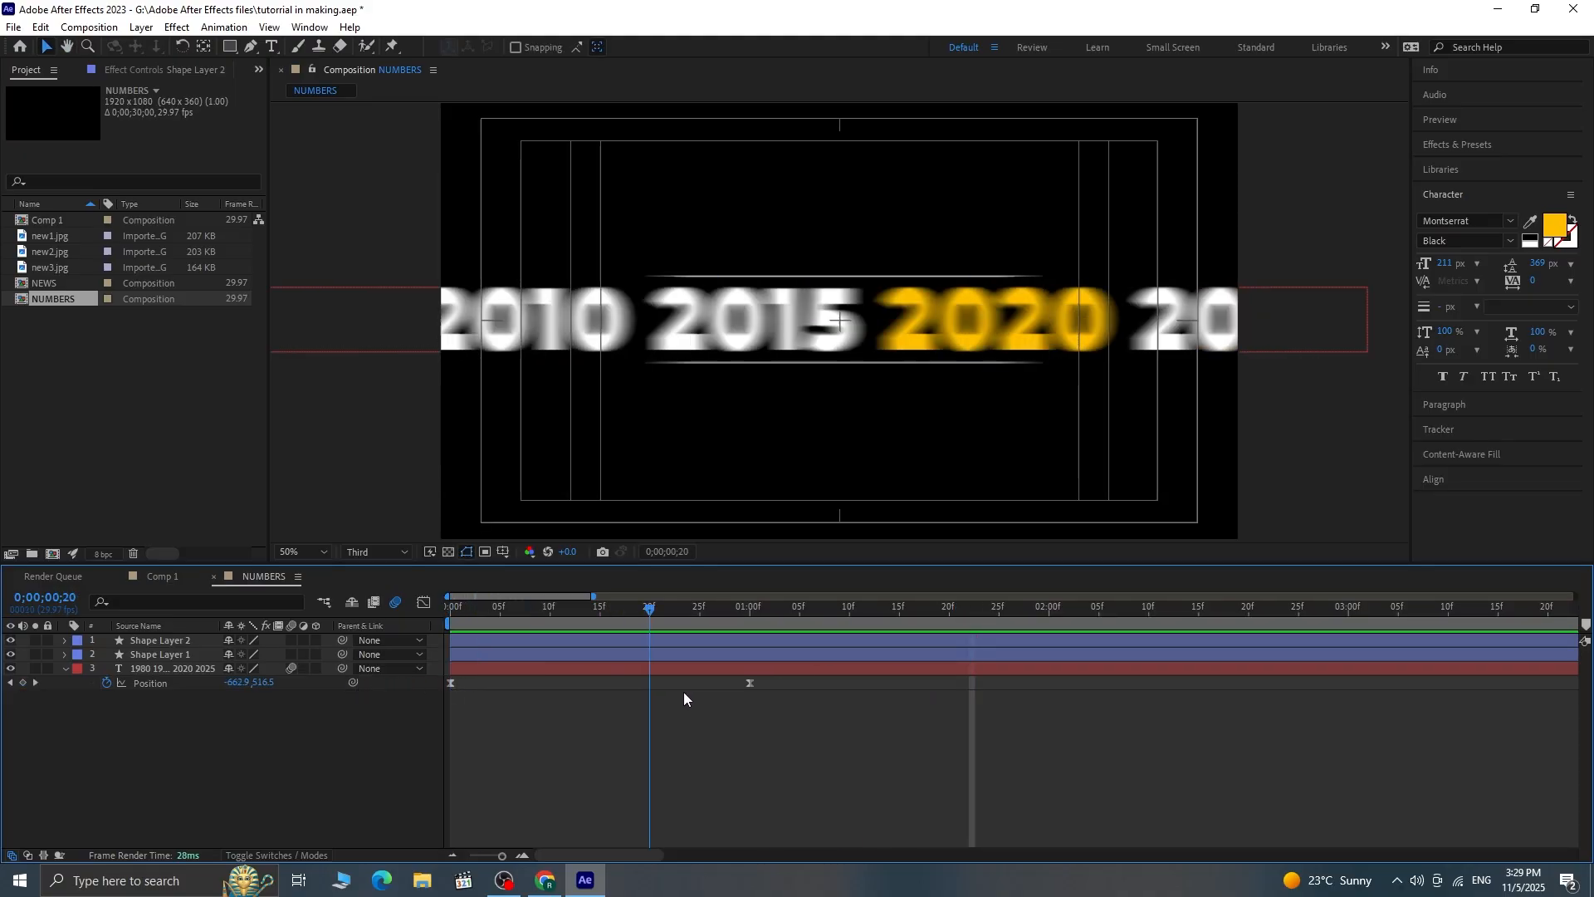
key(space)
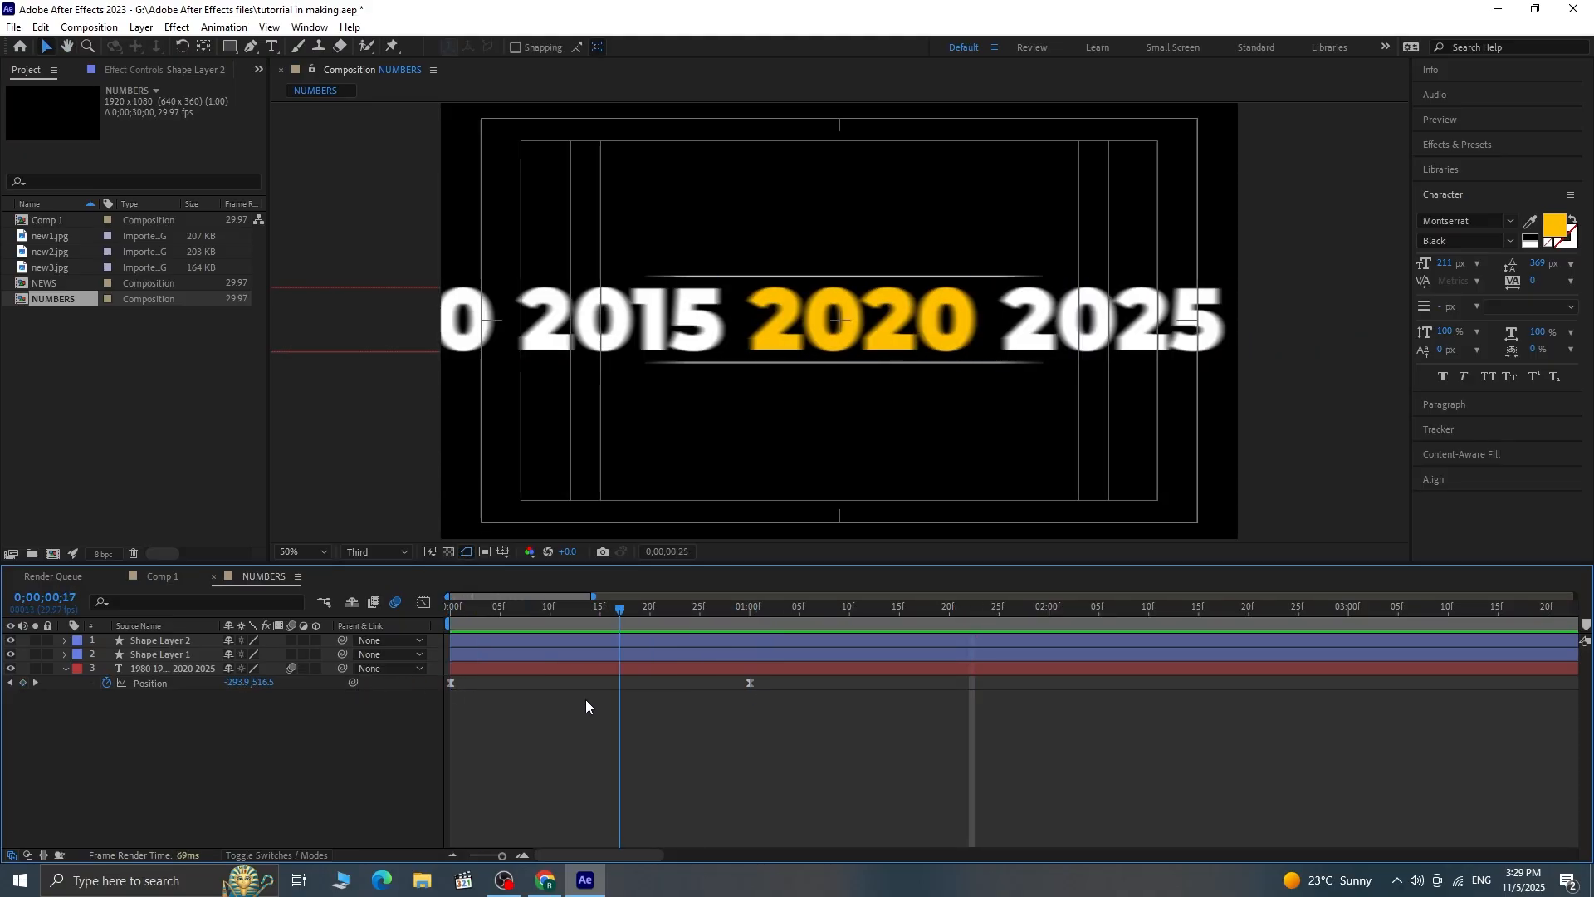
Step: Create a new composition named counter and add the NUMBERS composition to it as a layer
click(48, 554)
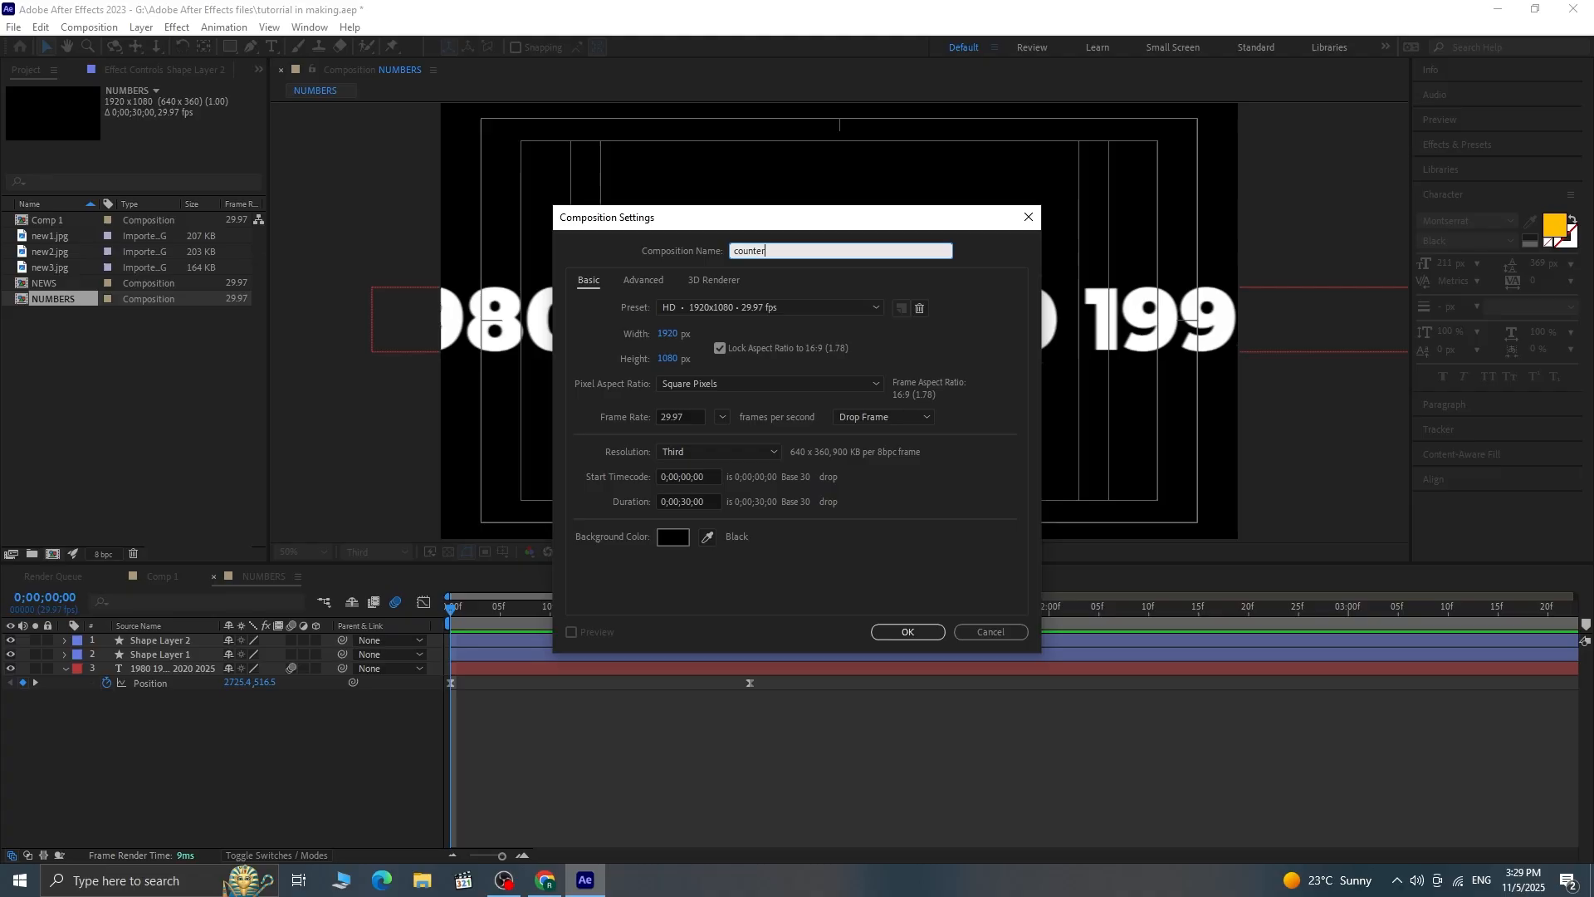
text(counter)
key(Return)
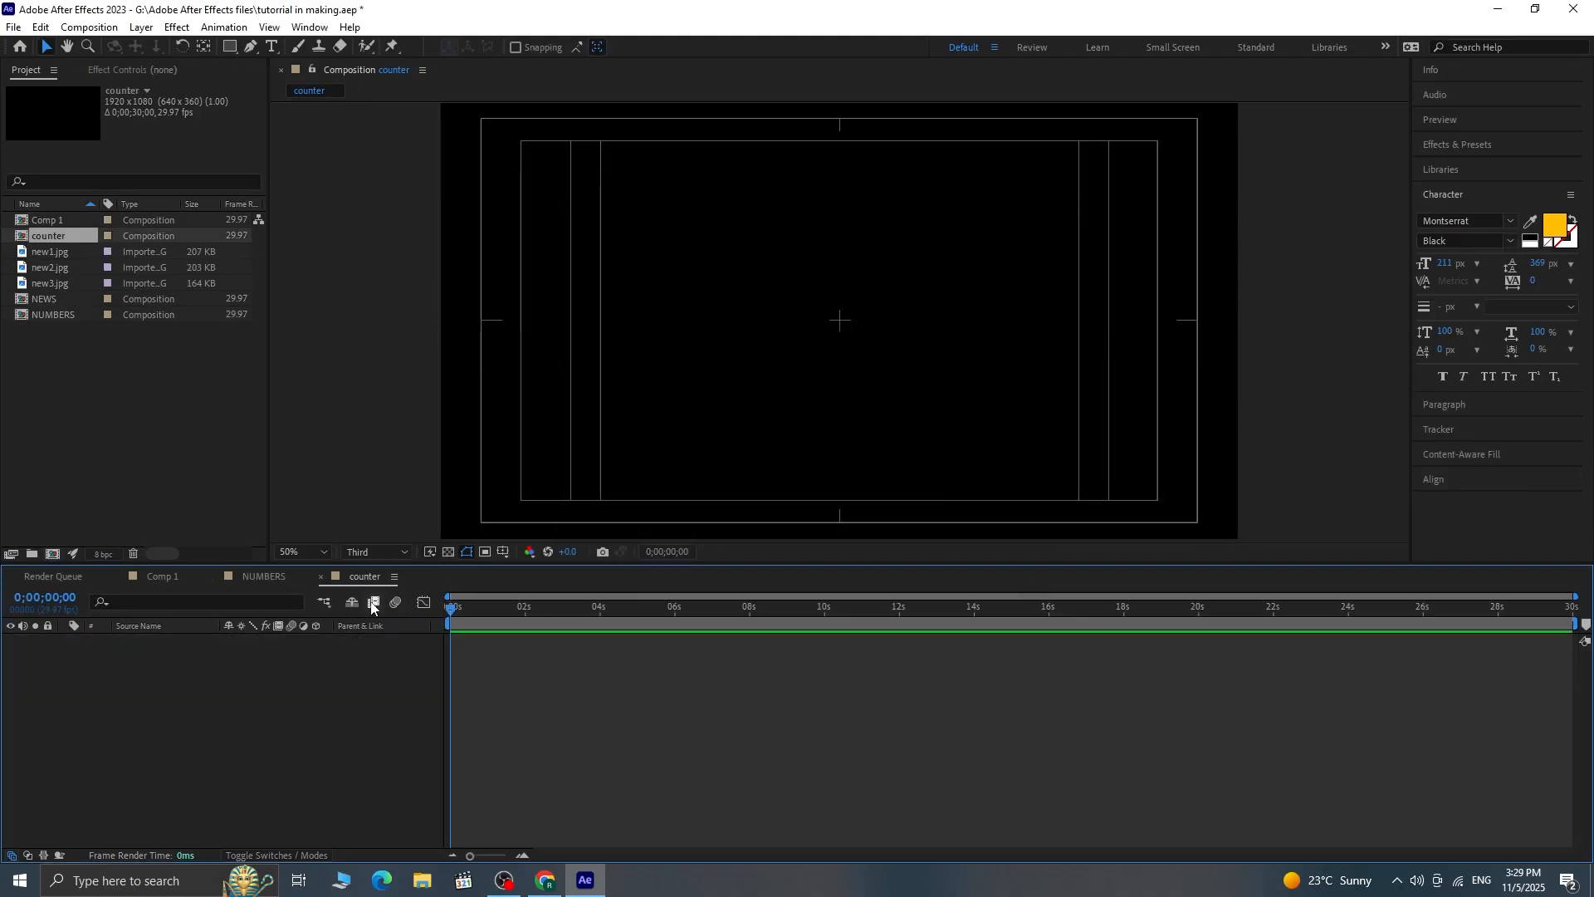
click(66, 317)
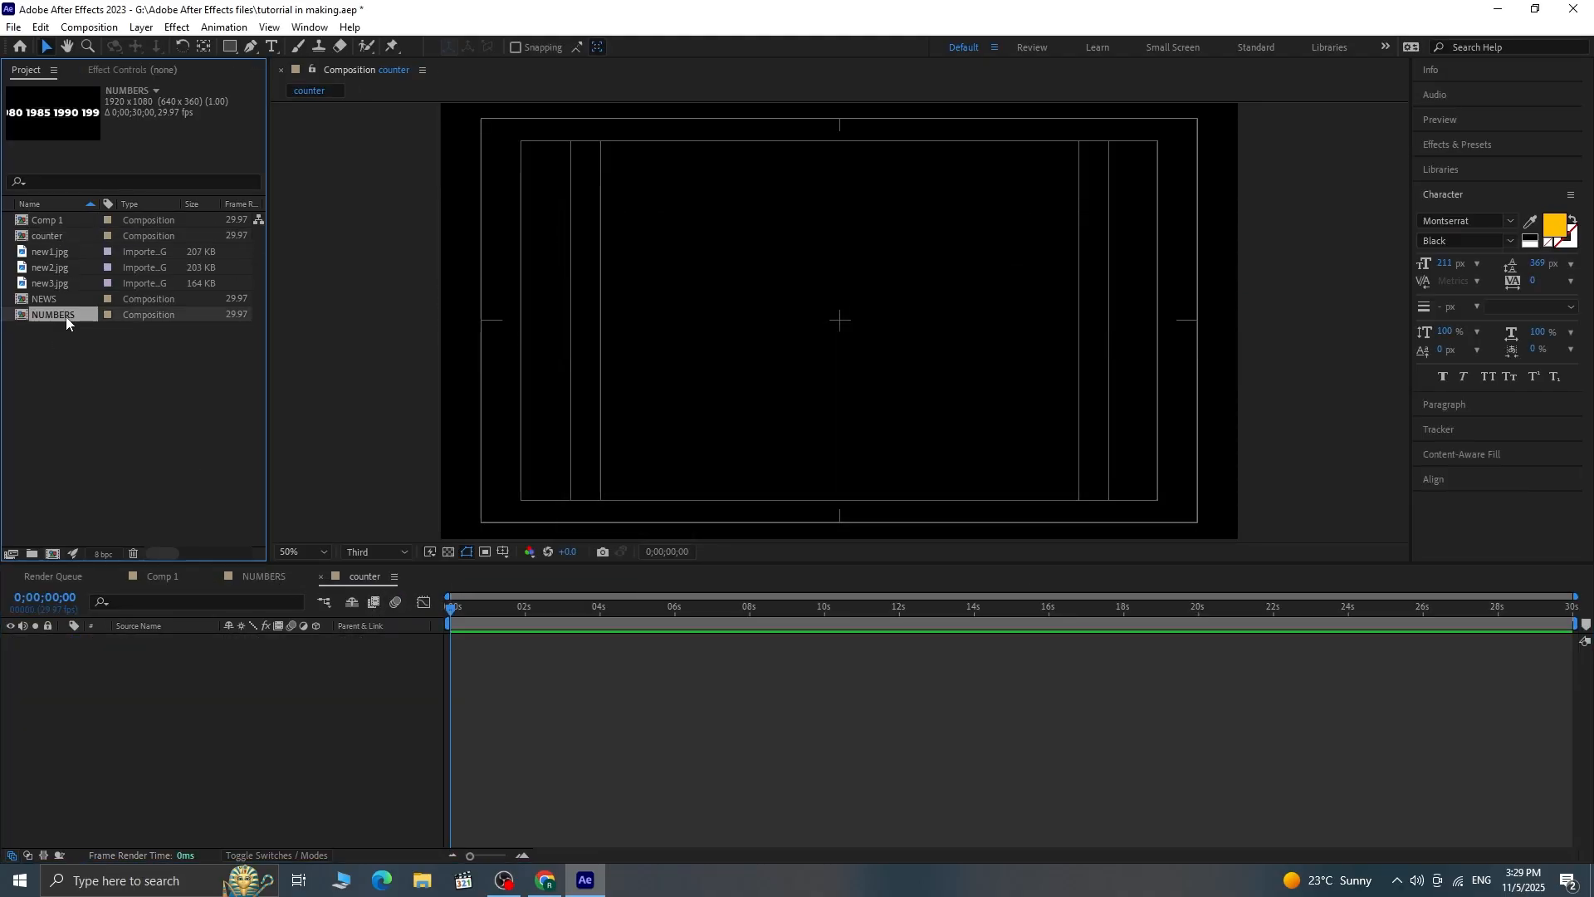
drag(97, 671, 98, 685)
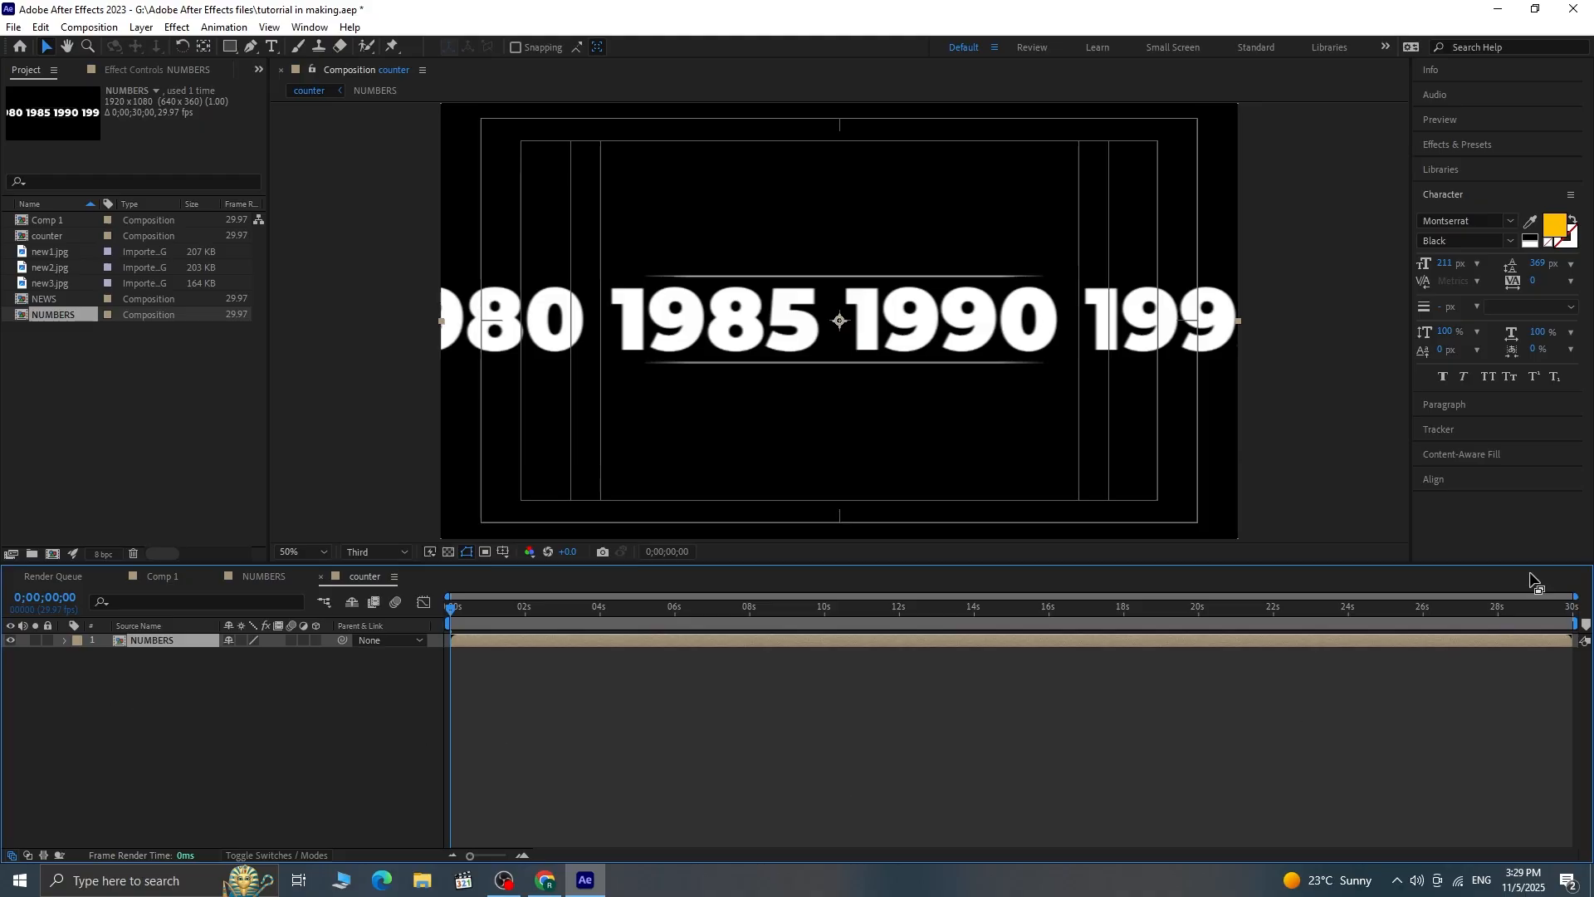
Step: Apply CC Cylinder to the NUMBERS layer with Render set to Outside, and preview the result
click(1457, 144)
click(1467, 164)
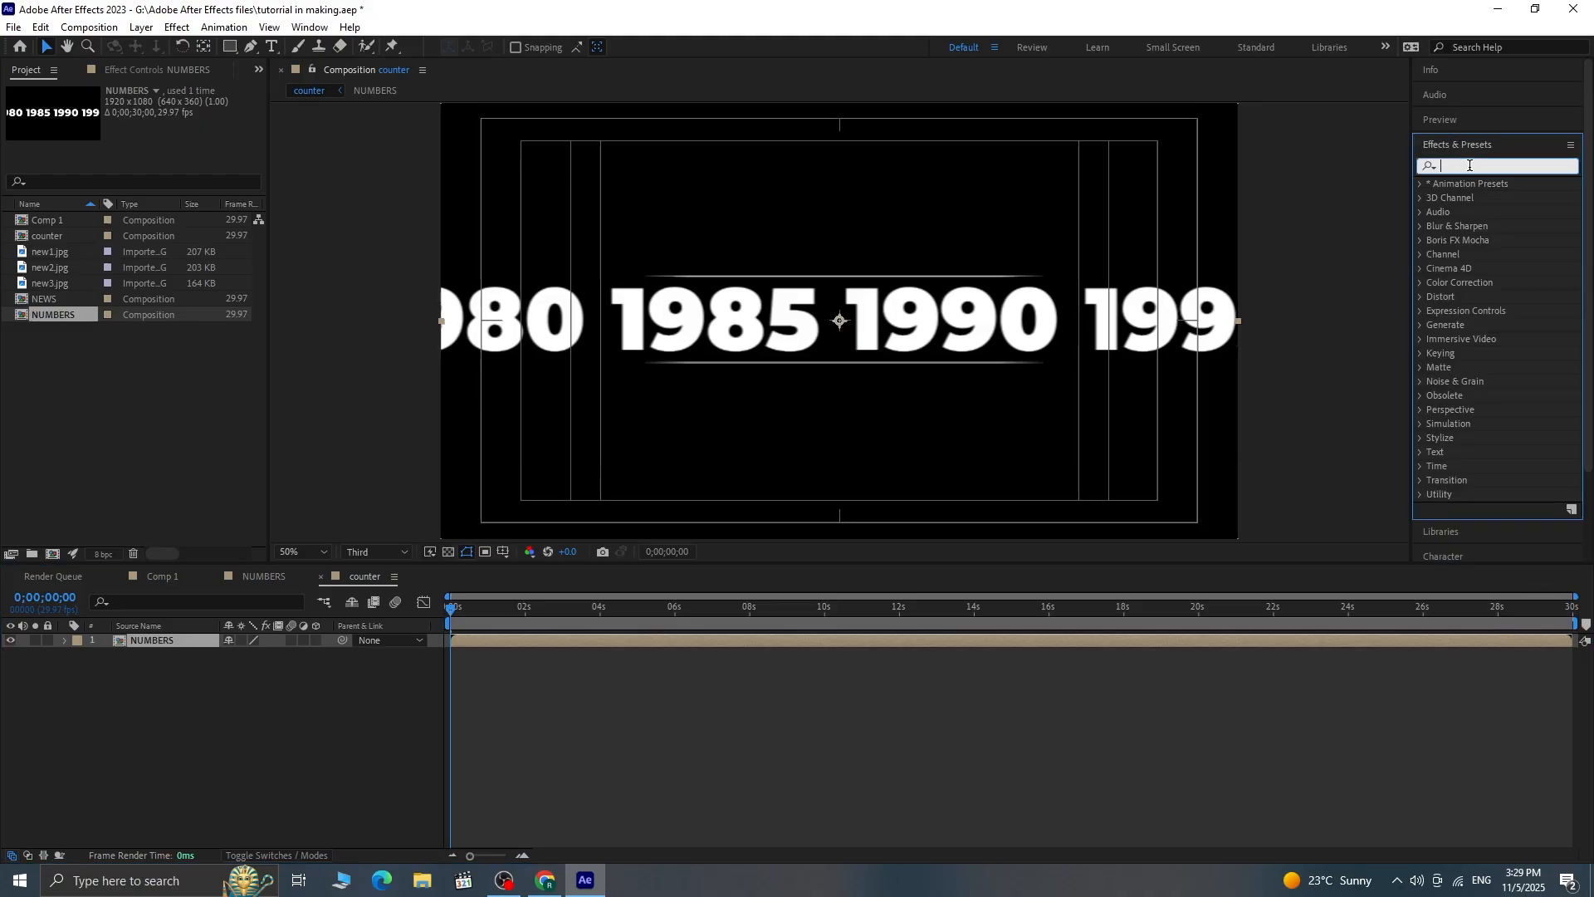
text(cc cy)
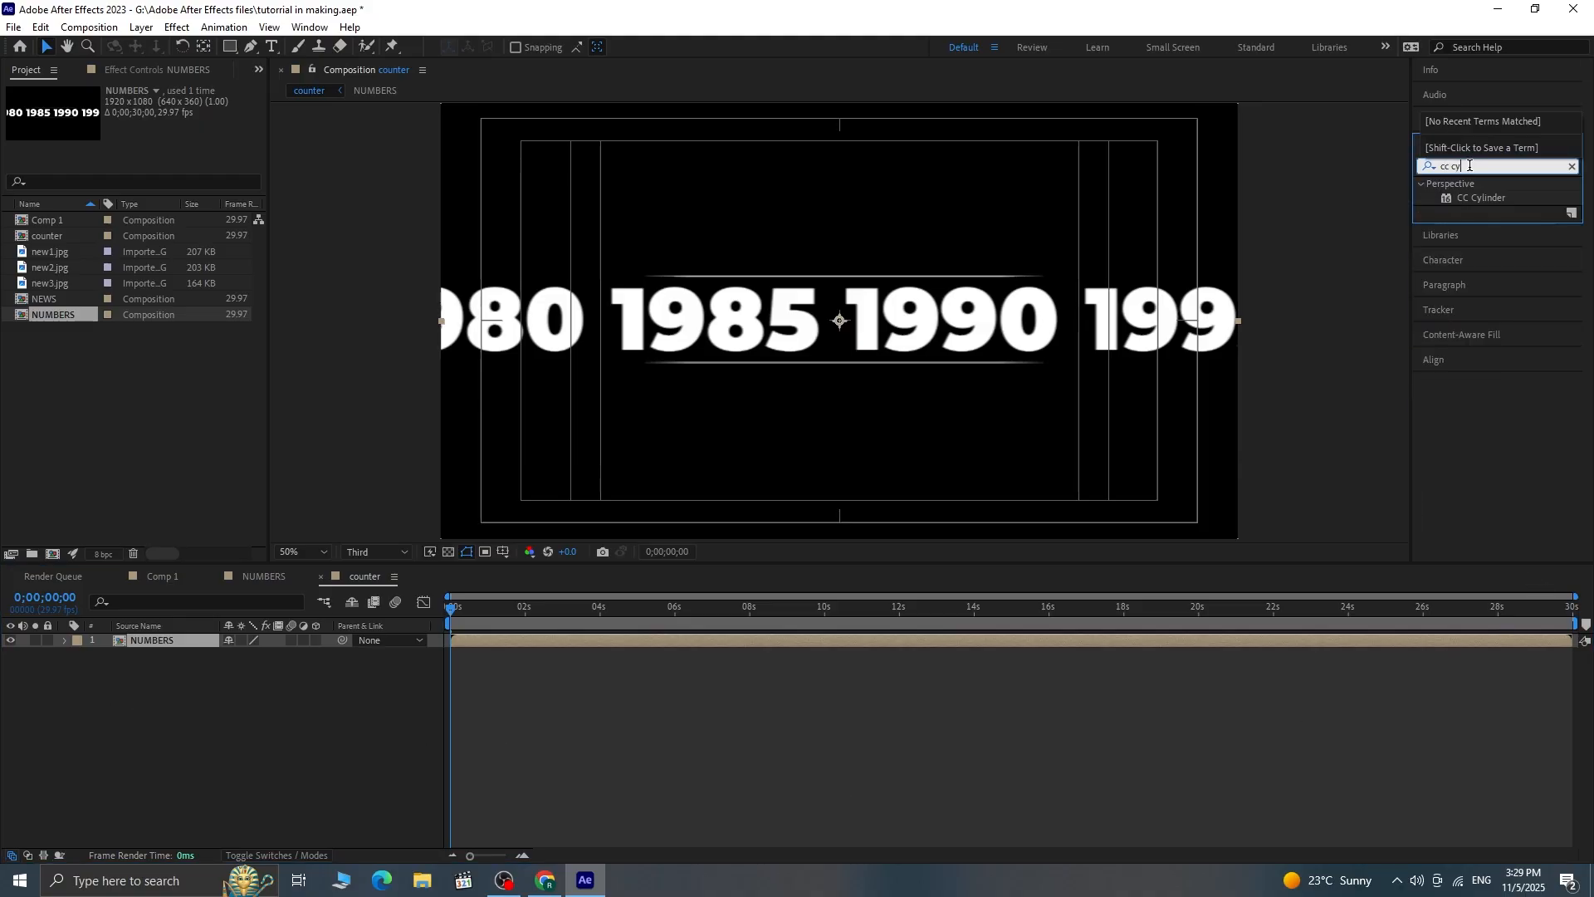
double_click(1482, 198)
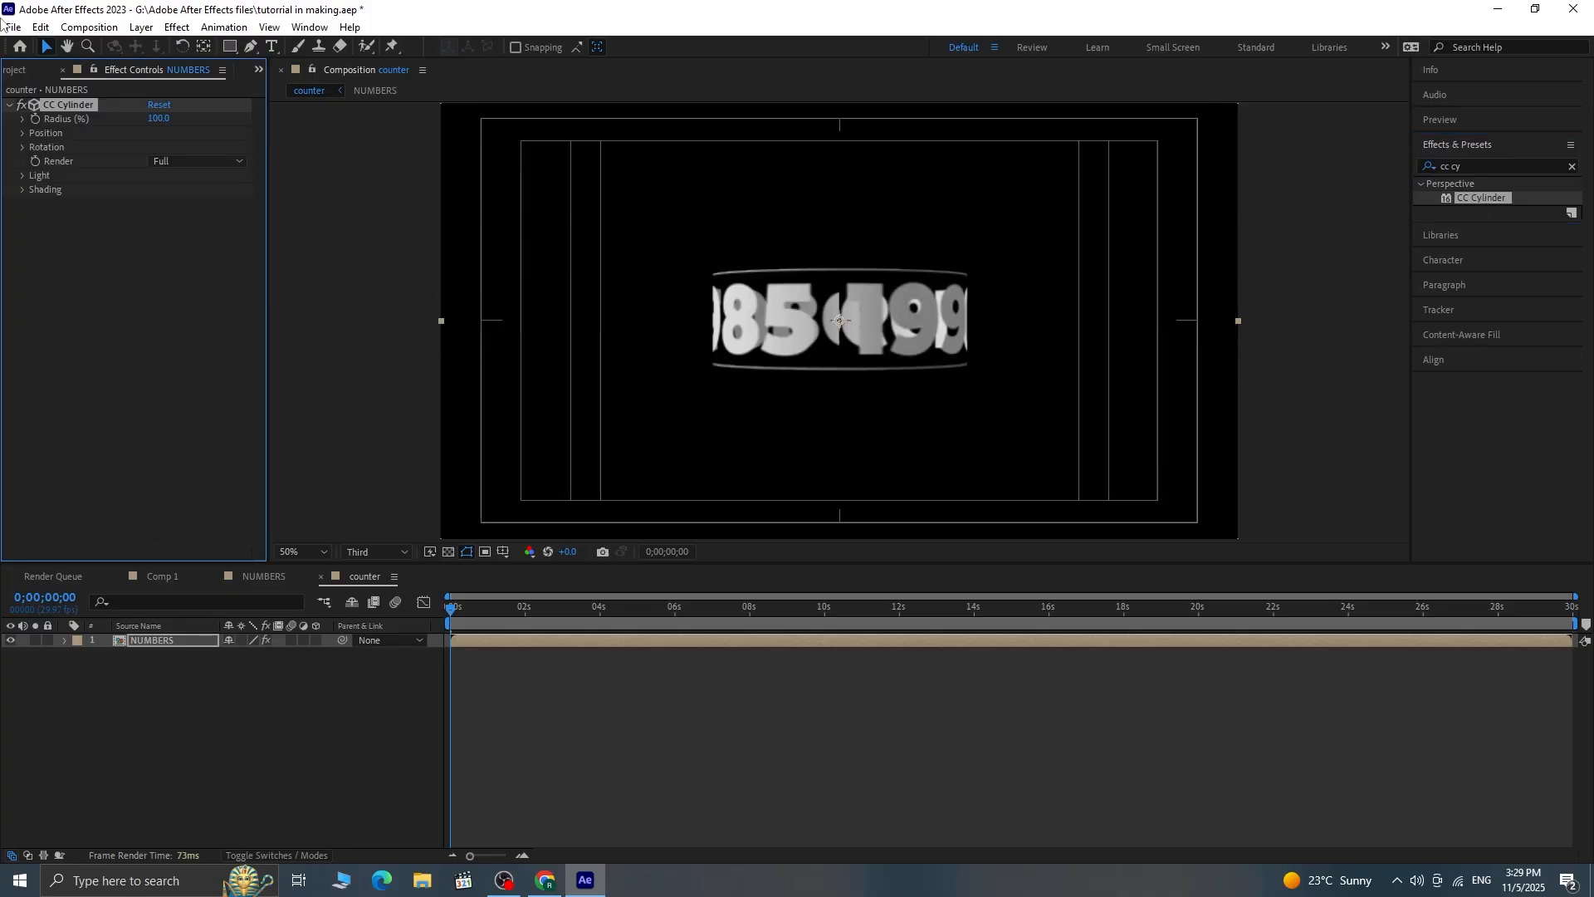
click(178, 161)
click(181, 192)
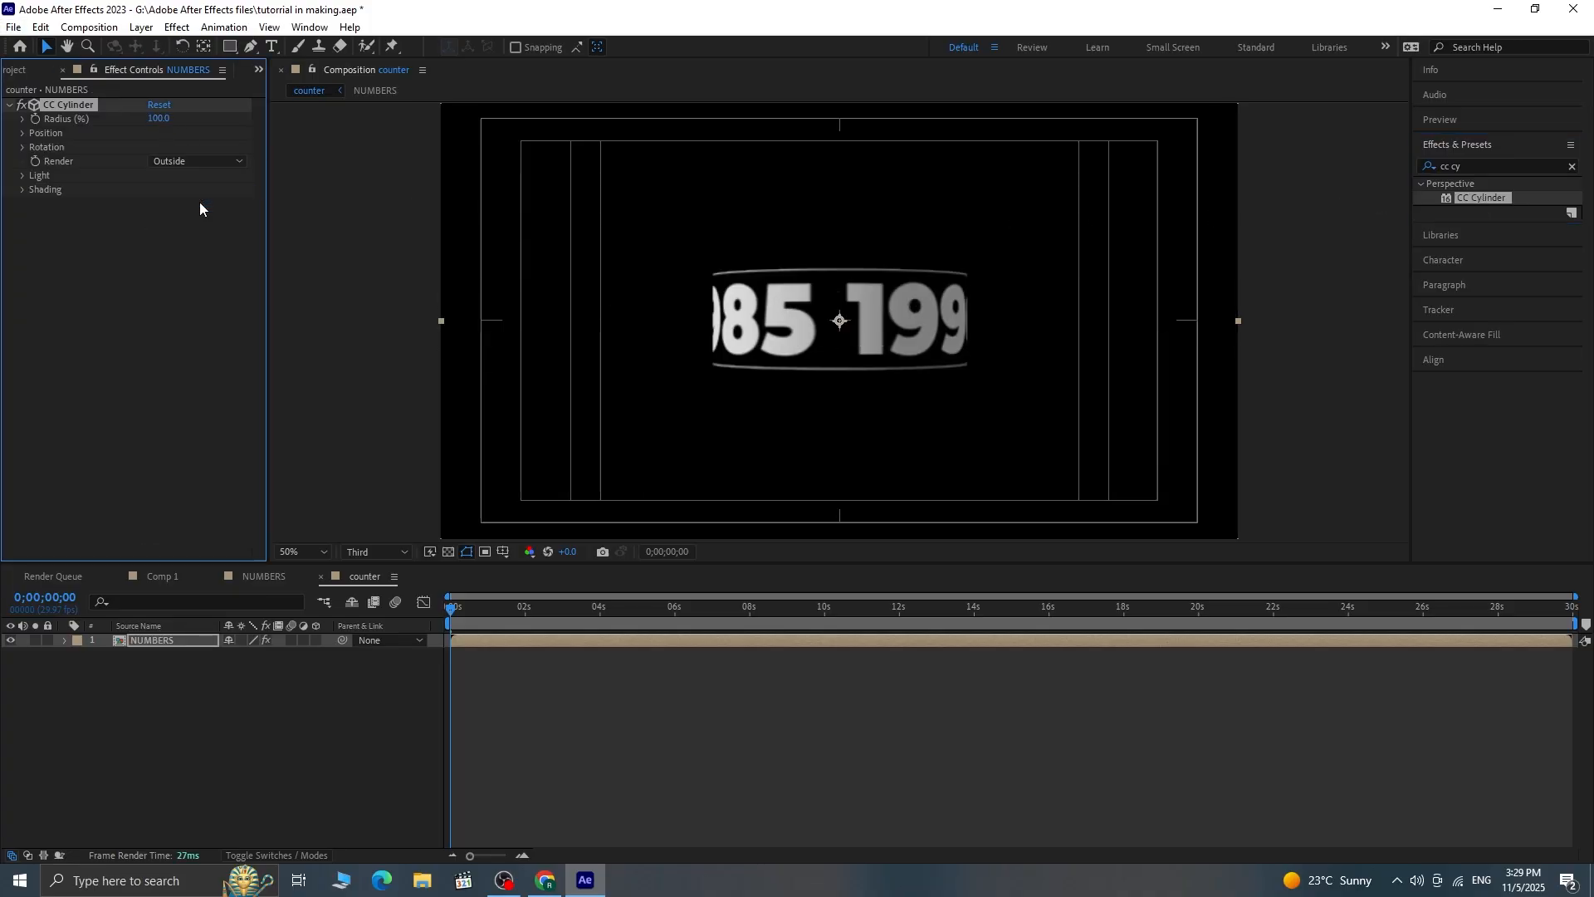
key(space)
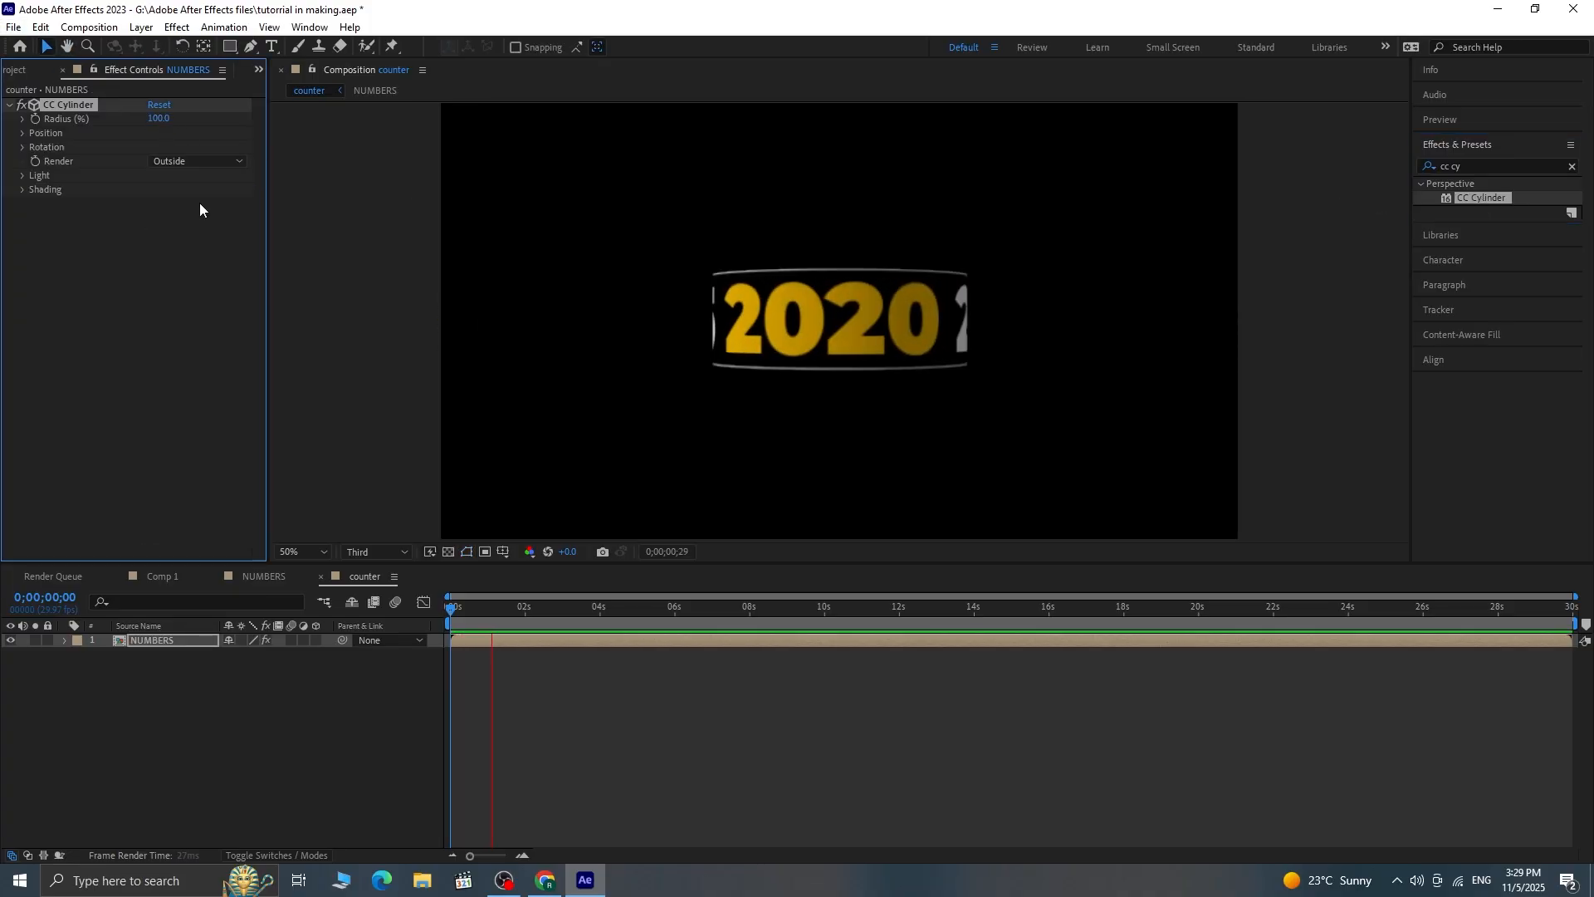
key(space)
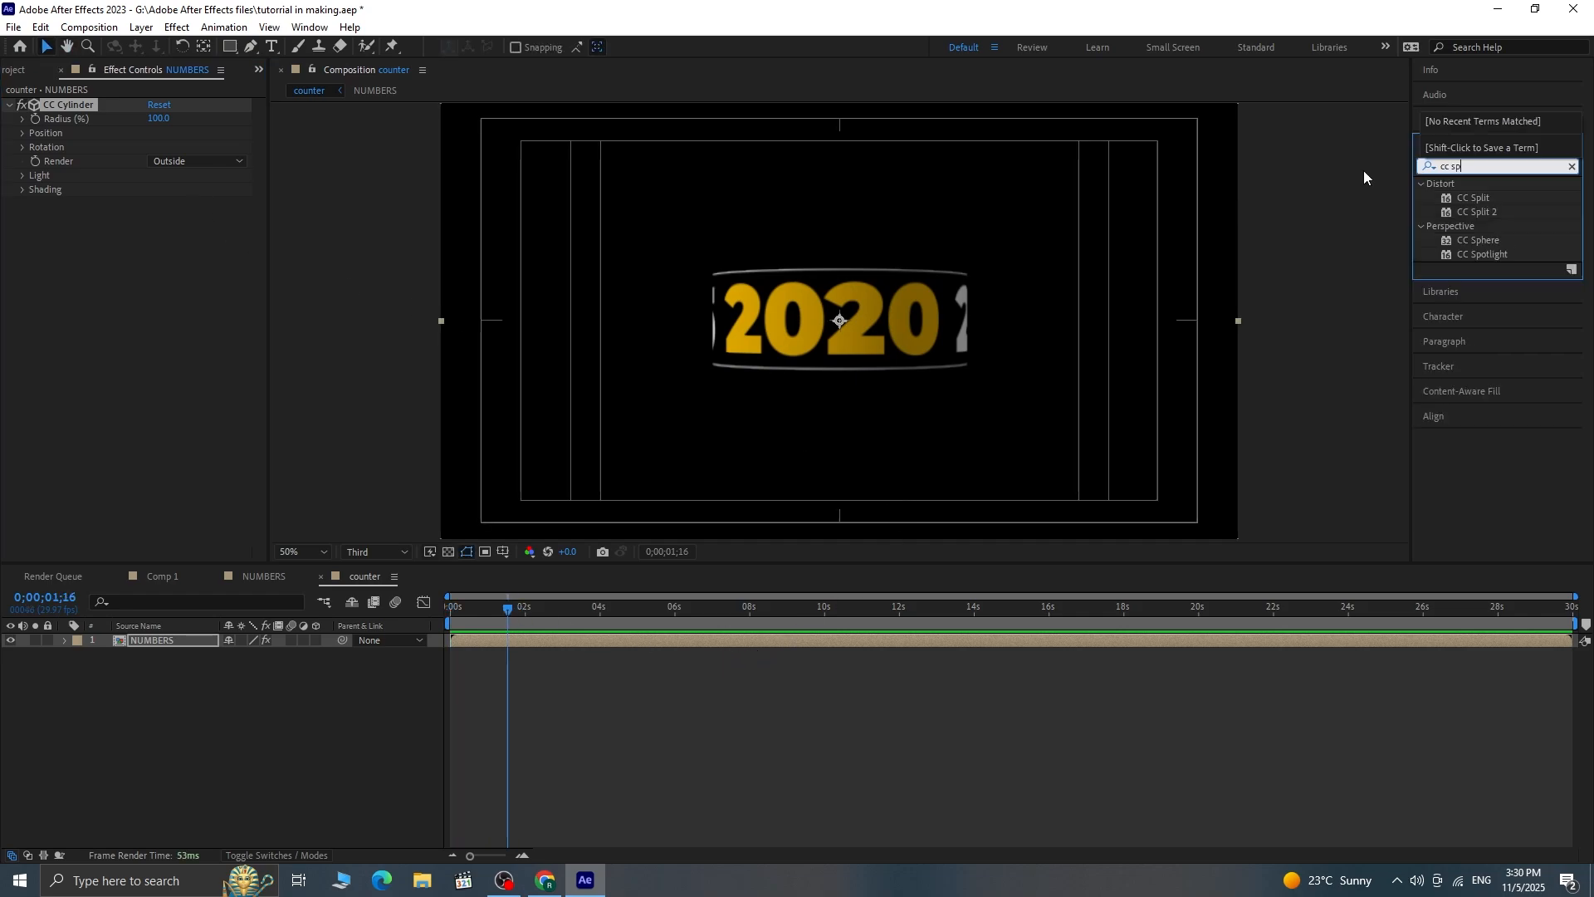
Step: Add CC Sphere to the NUMBERS layer with Radius 245 and Light Height 100, and preview from the start
double_click(1480, 241)
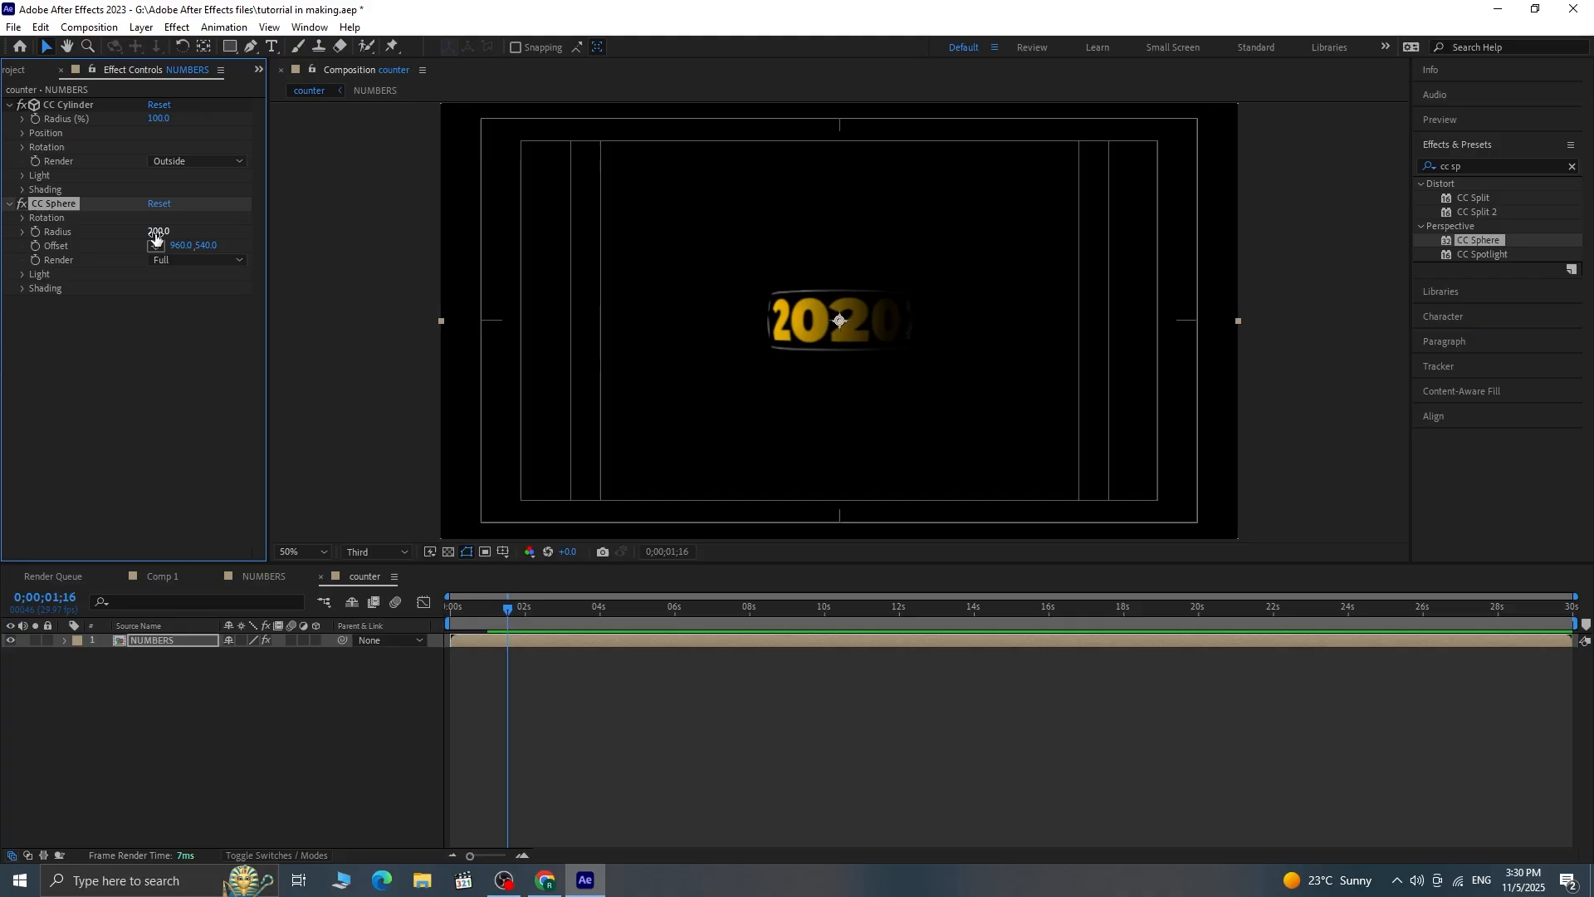
drag(161, 232, 166, 232)
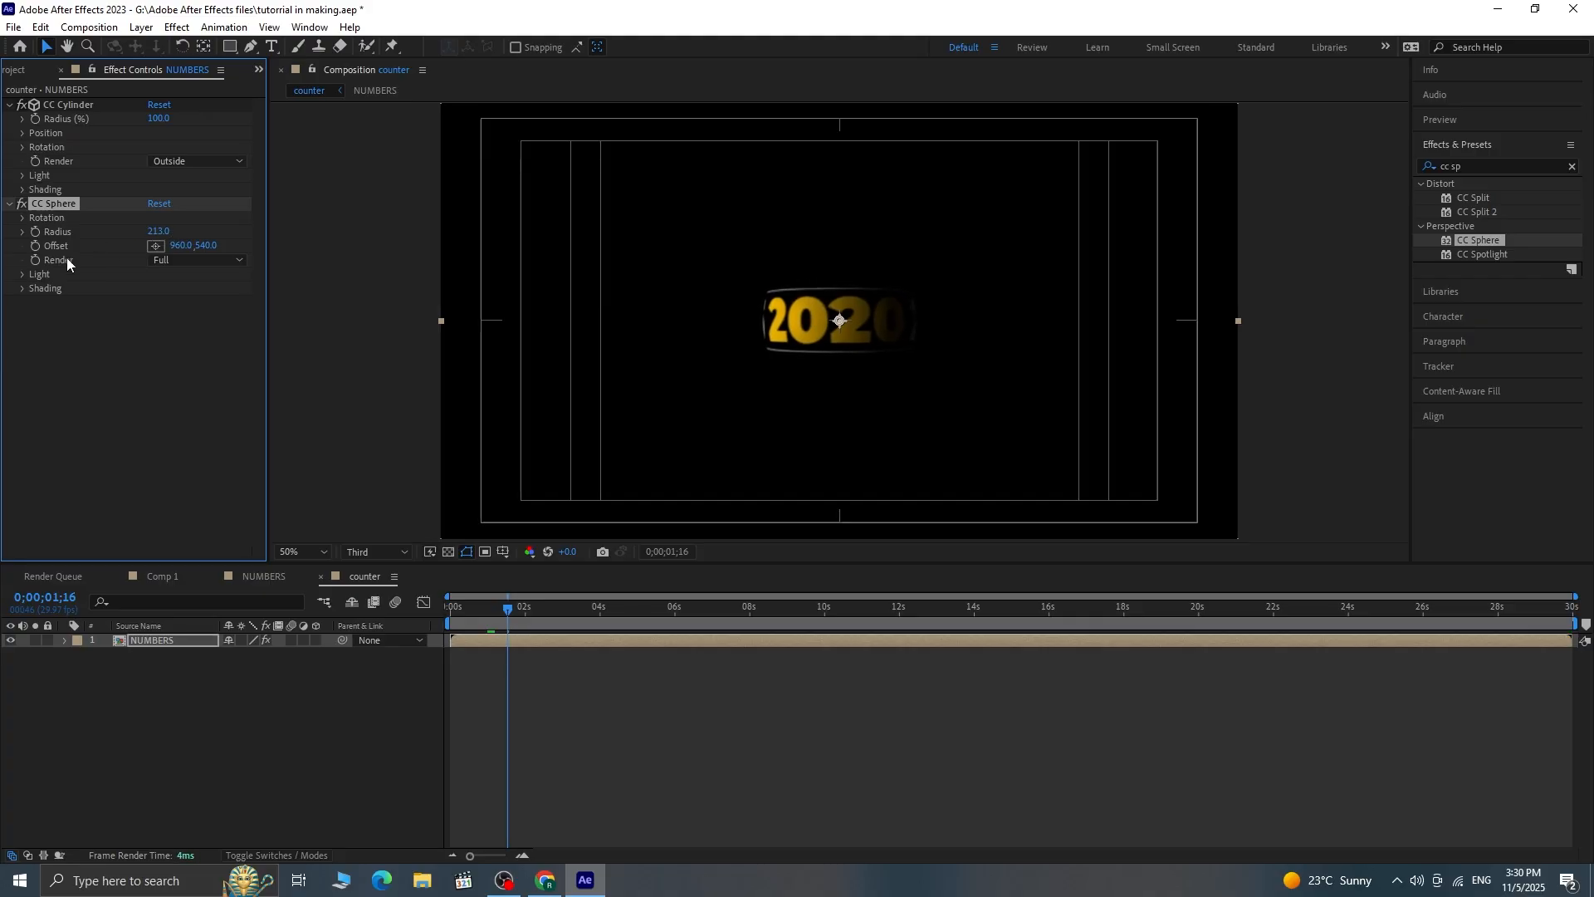
click(33, 275)
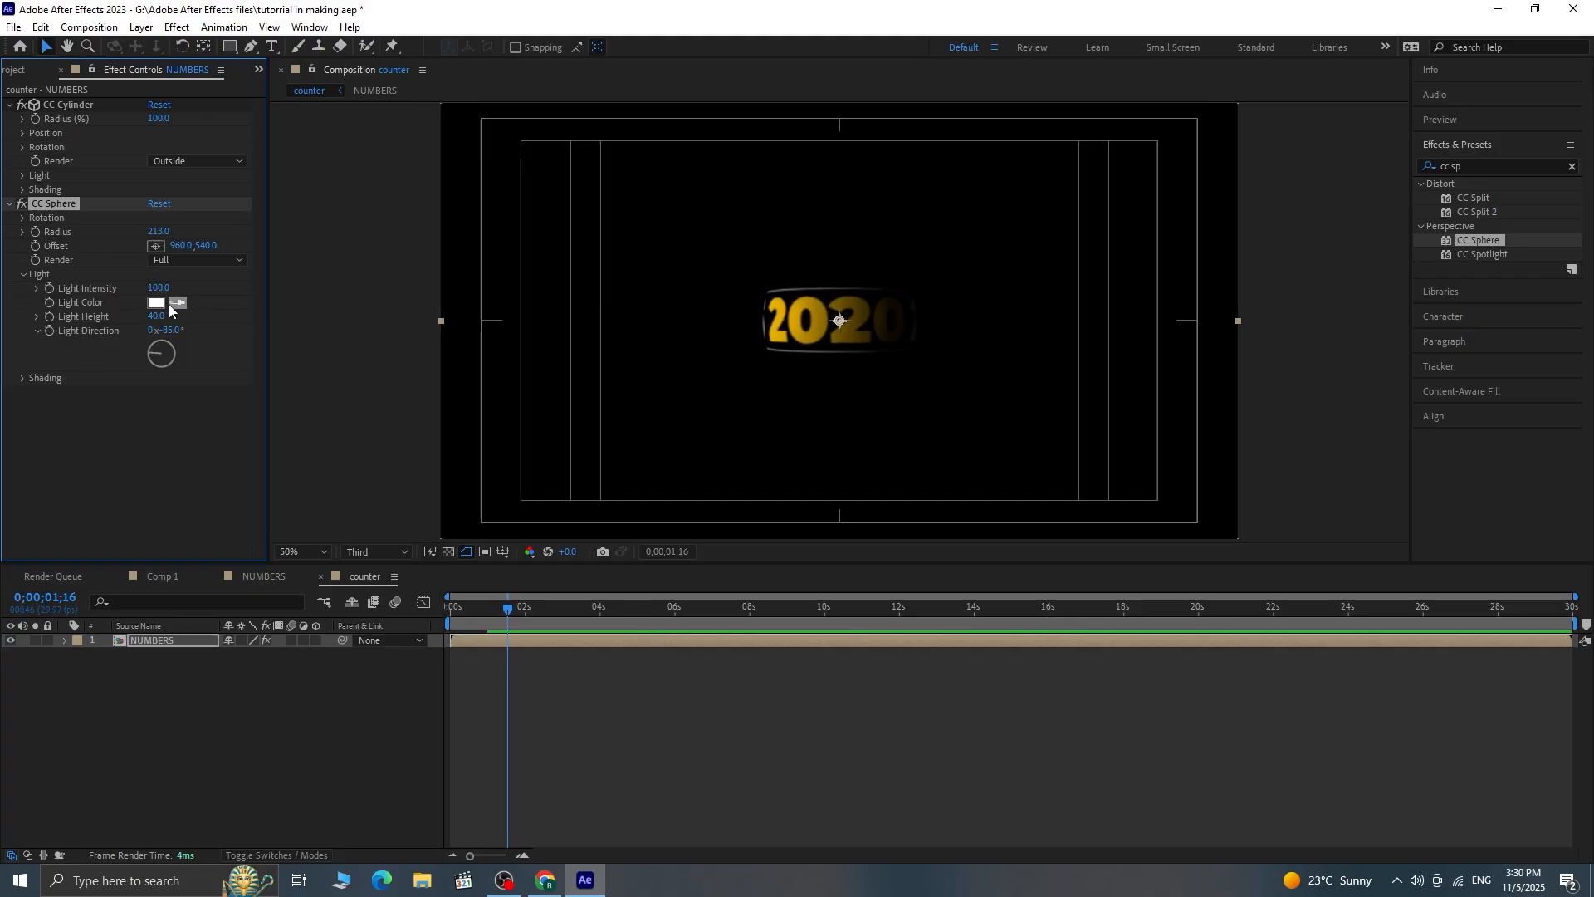
drag(148, 316, 197, 312)
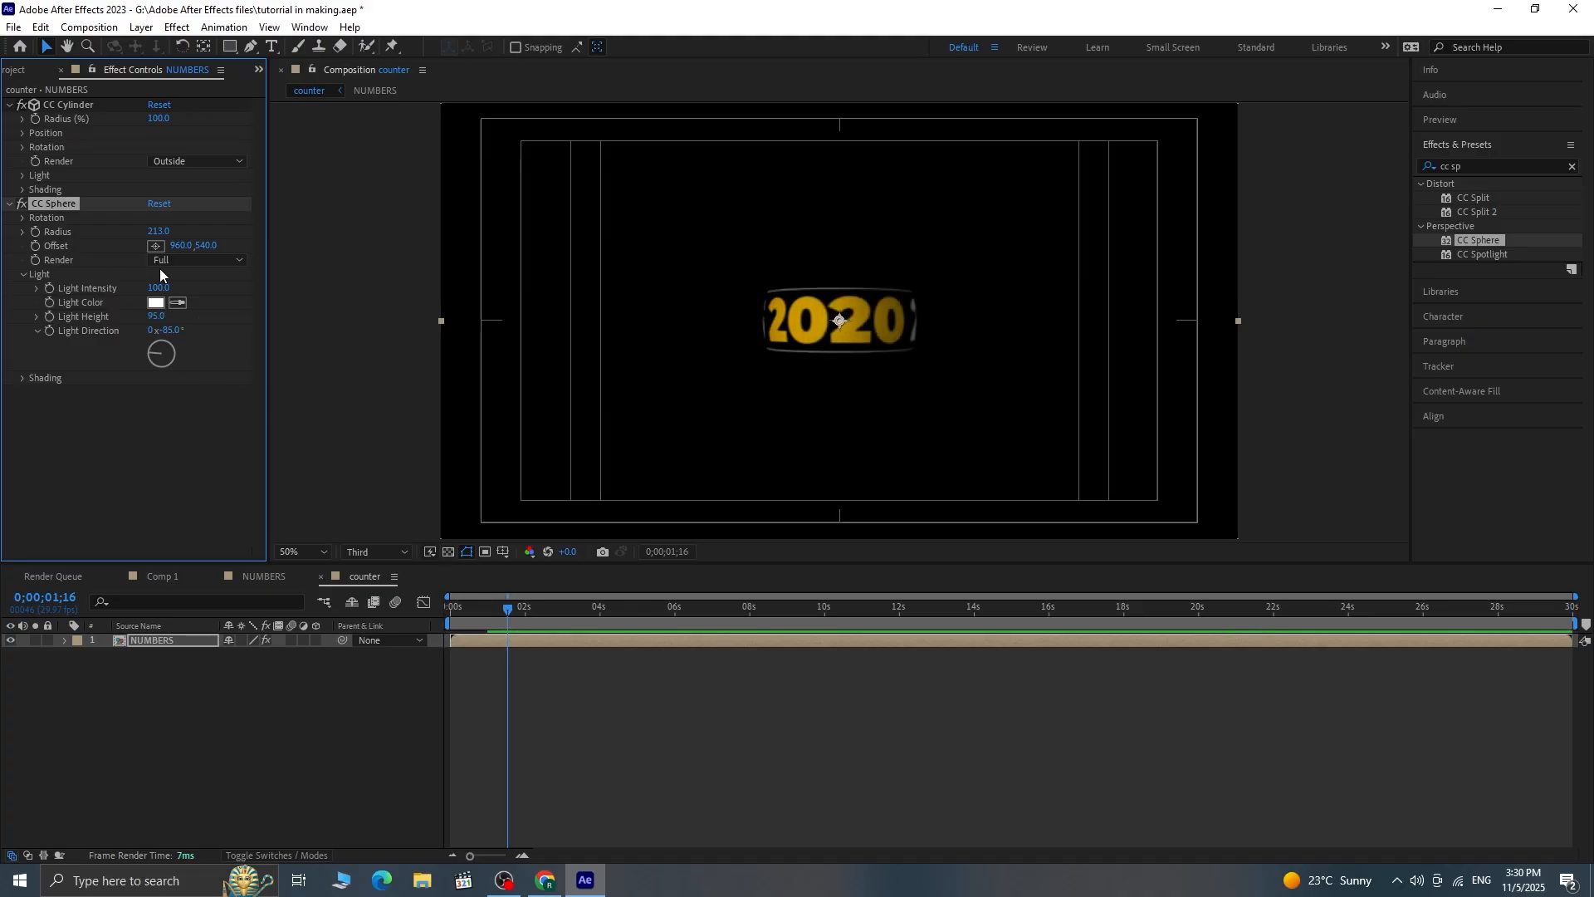
drag(158, 235, 193, 236)
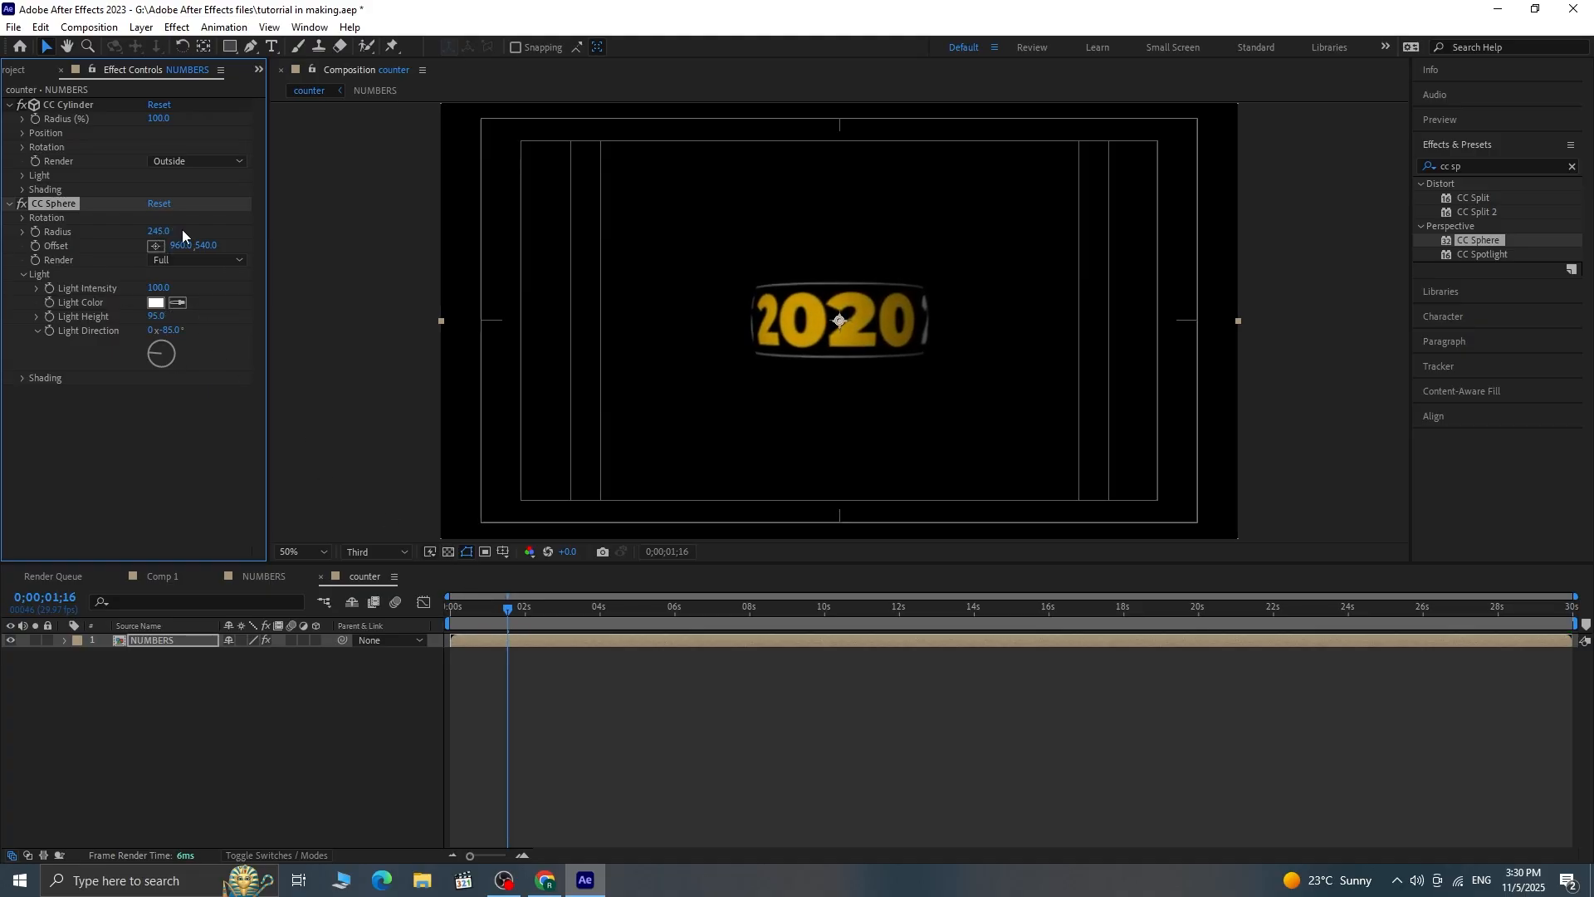
key(Home)
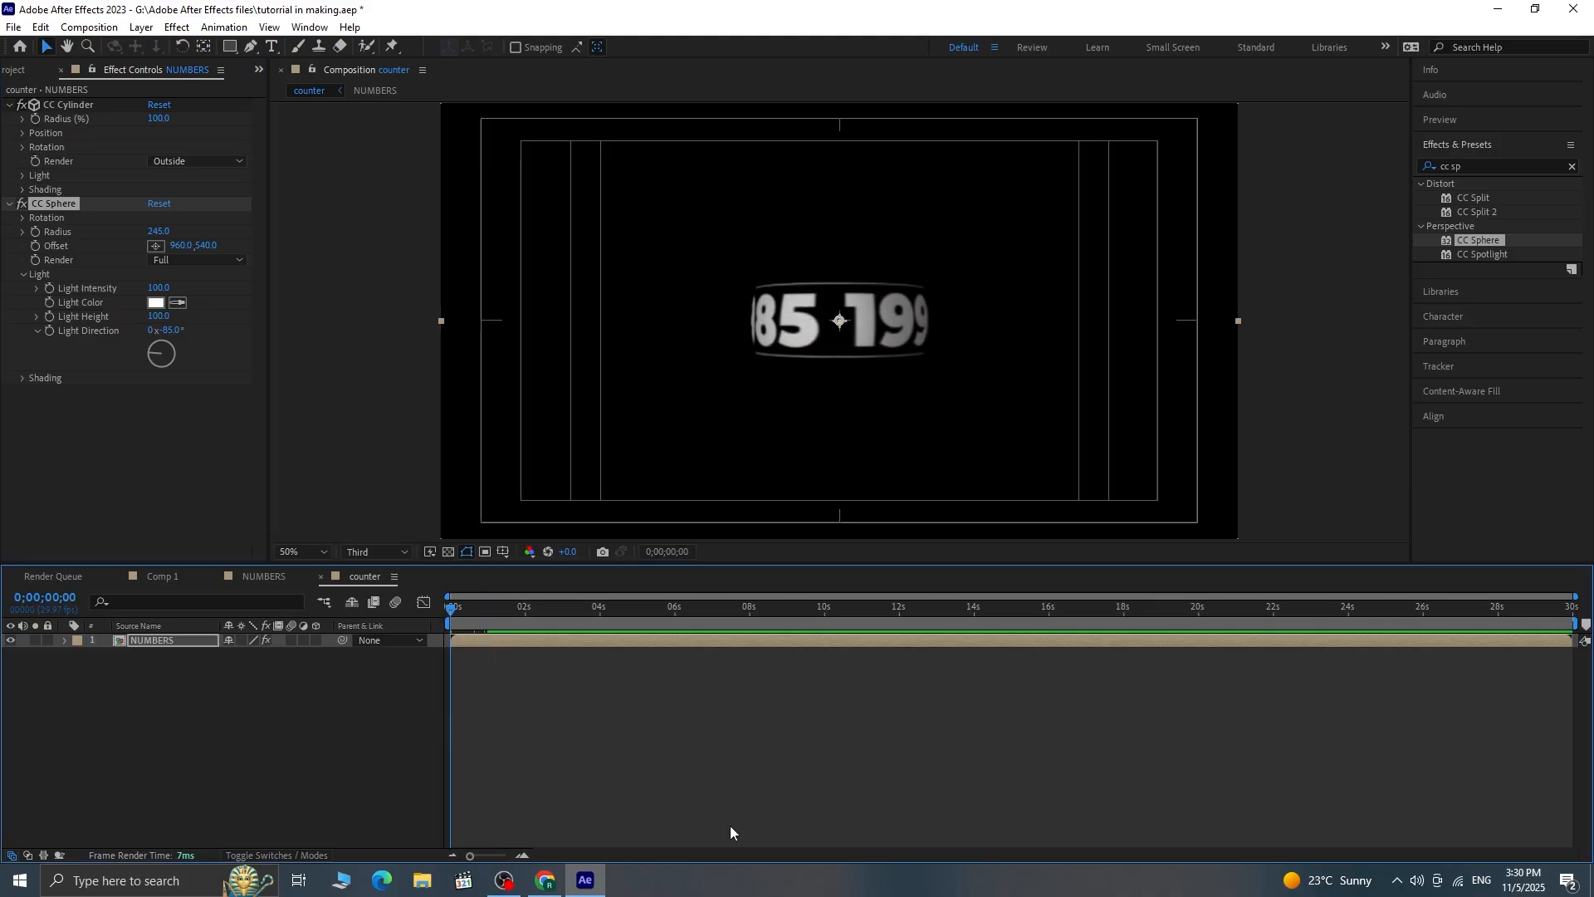
key(space)
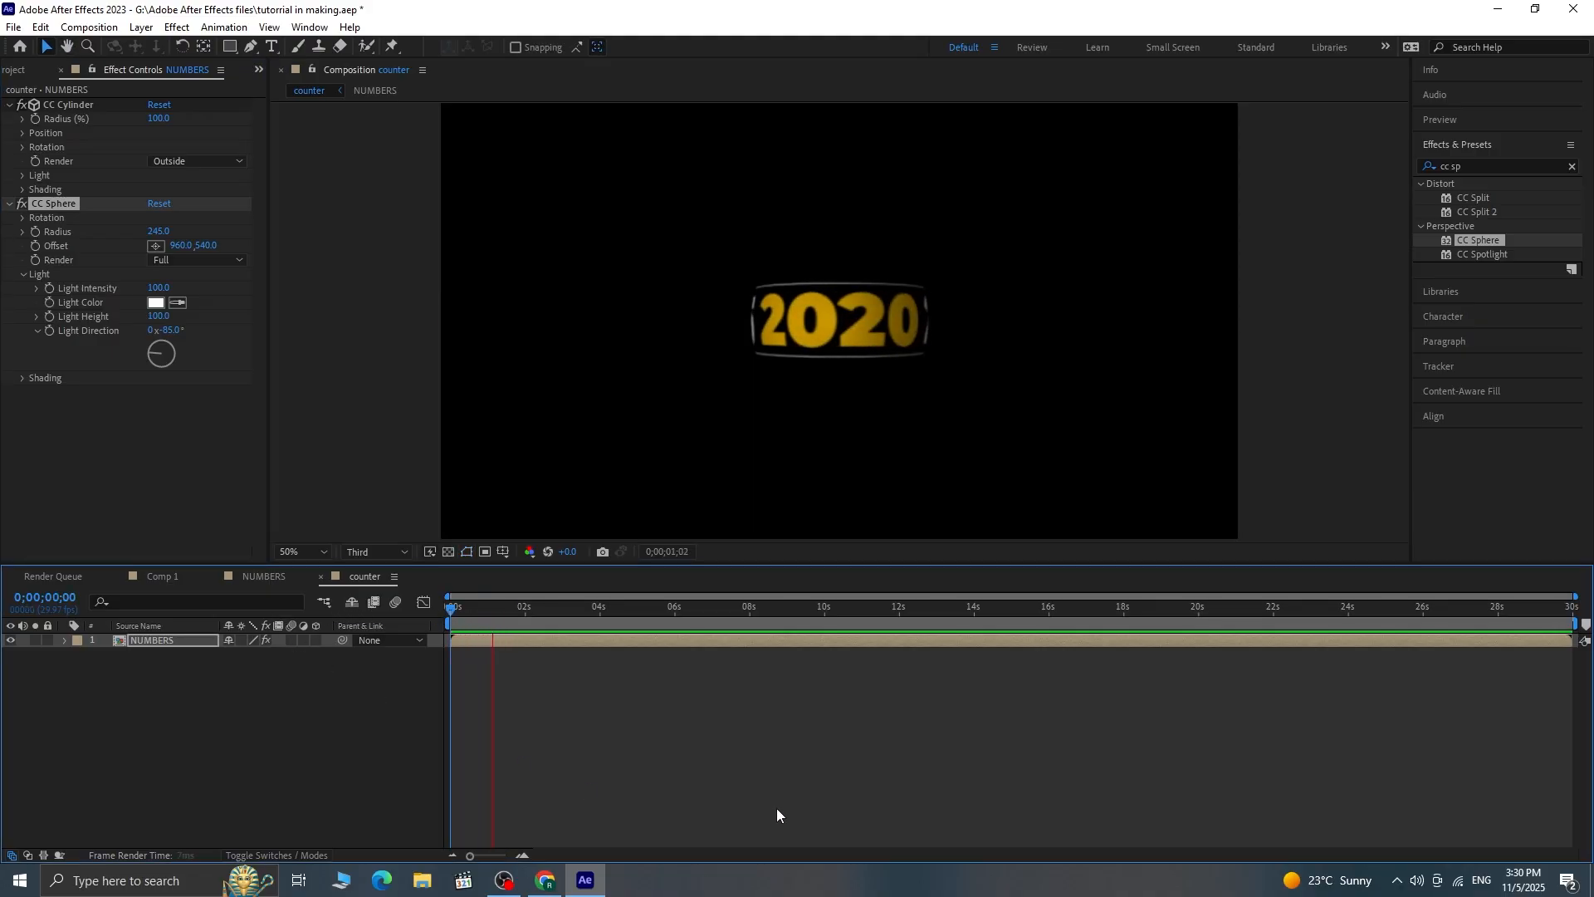
key(space)
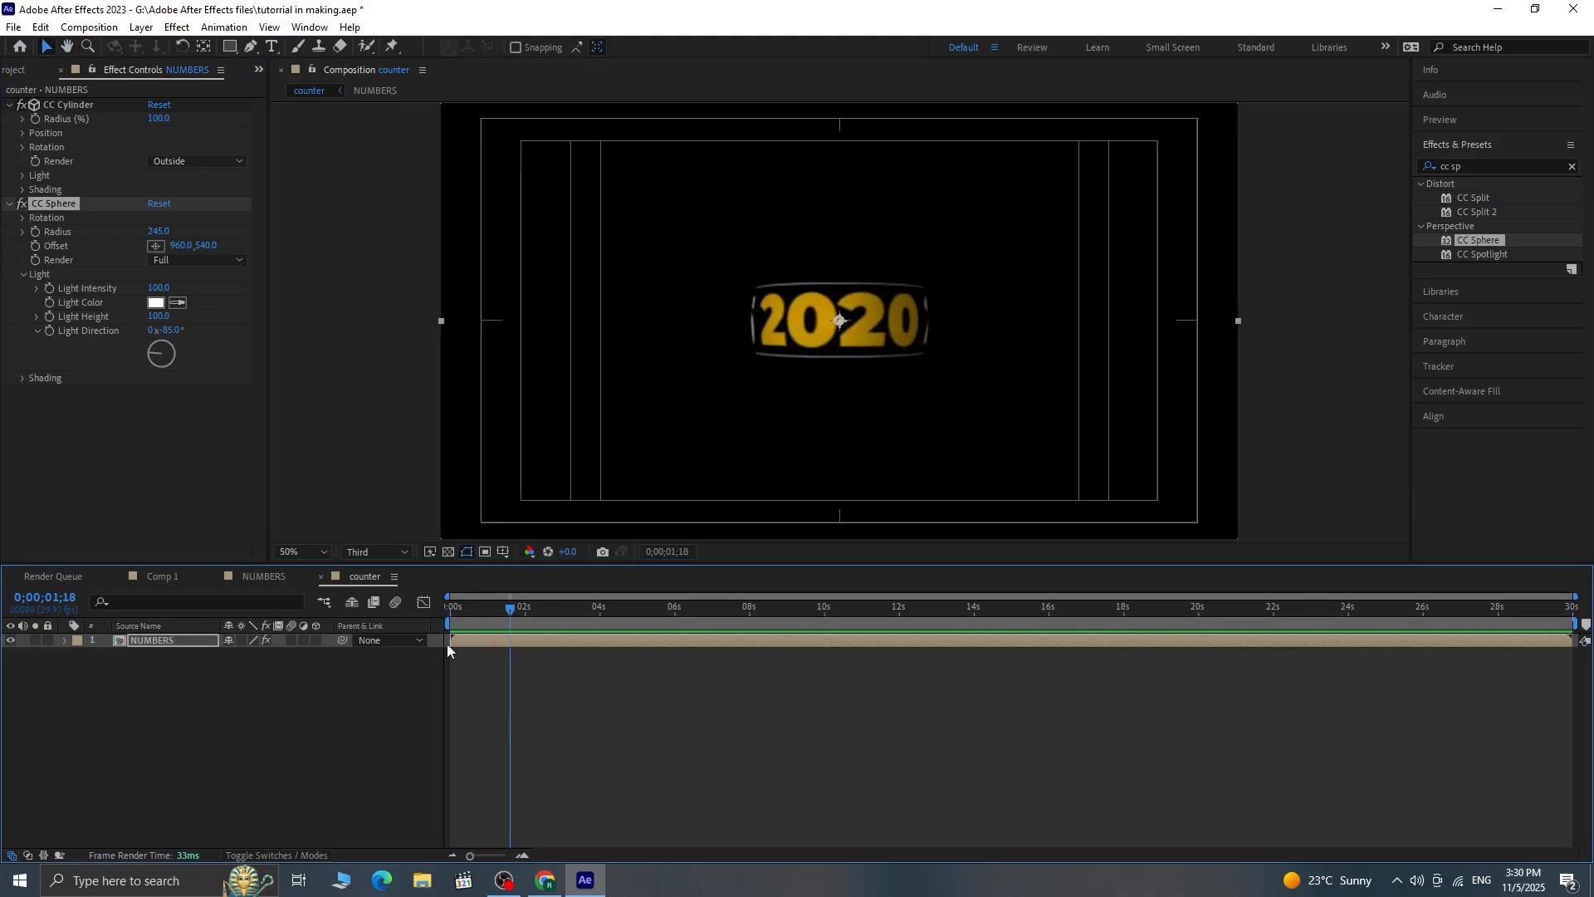
Step: Add the counter composition above the NEWS layer in Comp 1 and preview the combined animation
click(158, 578)
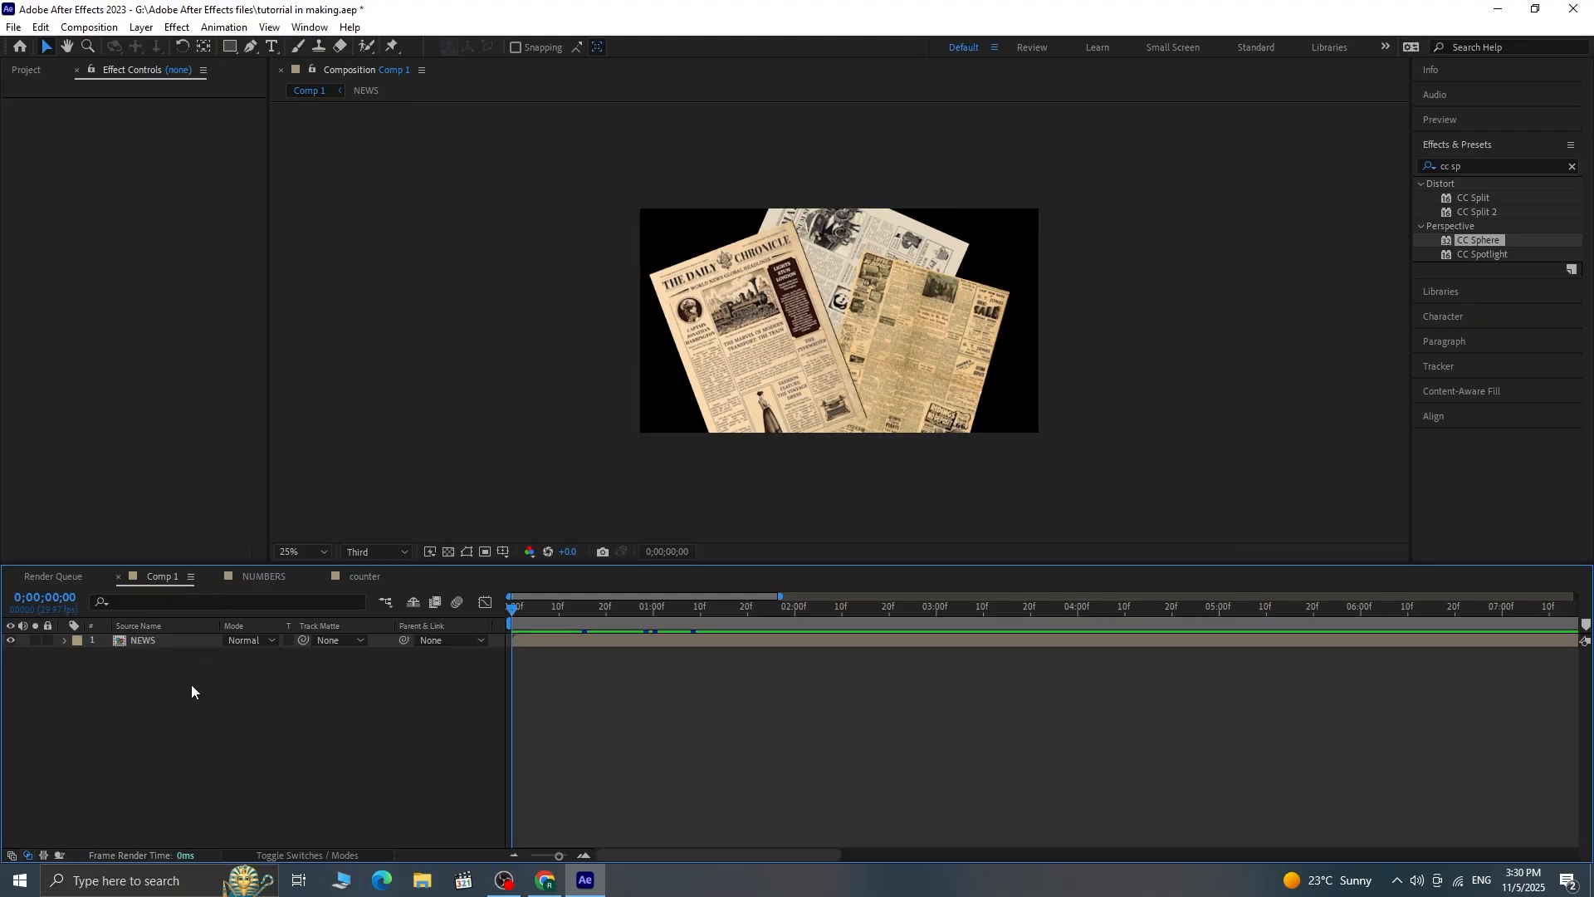
click(20, 73)
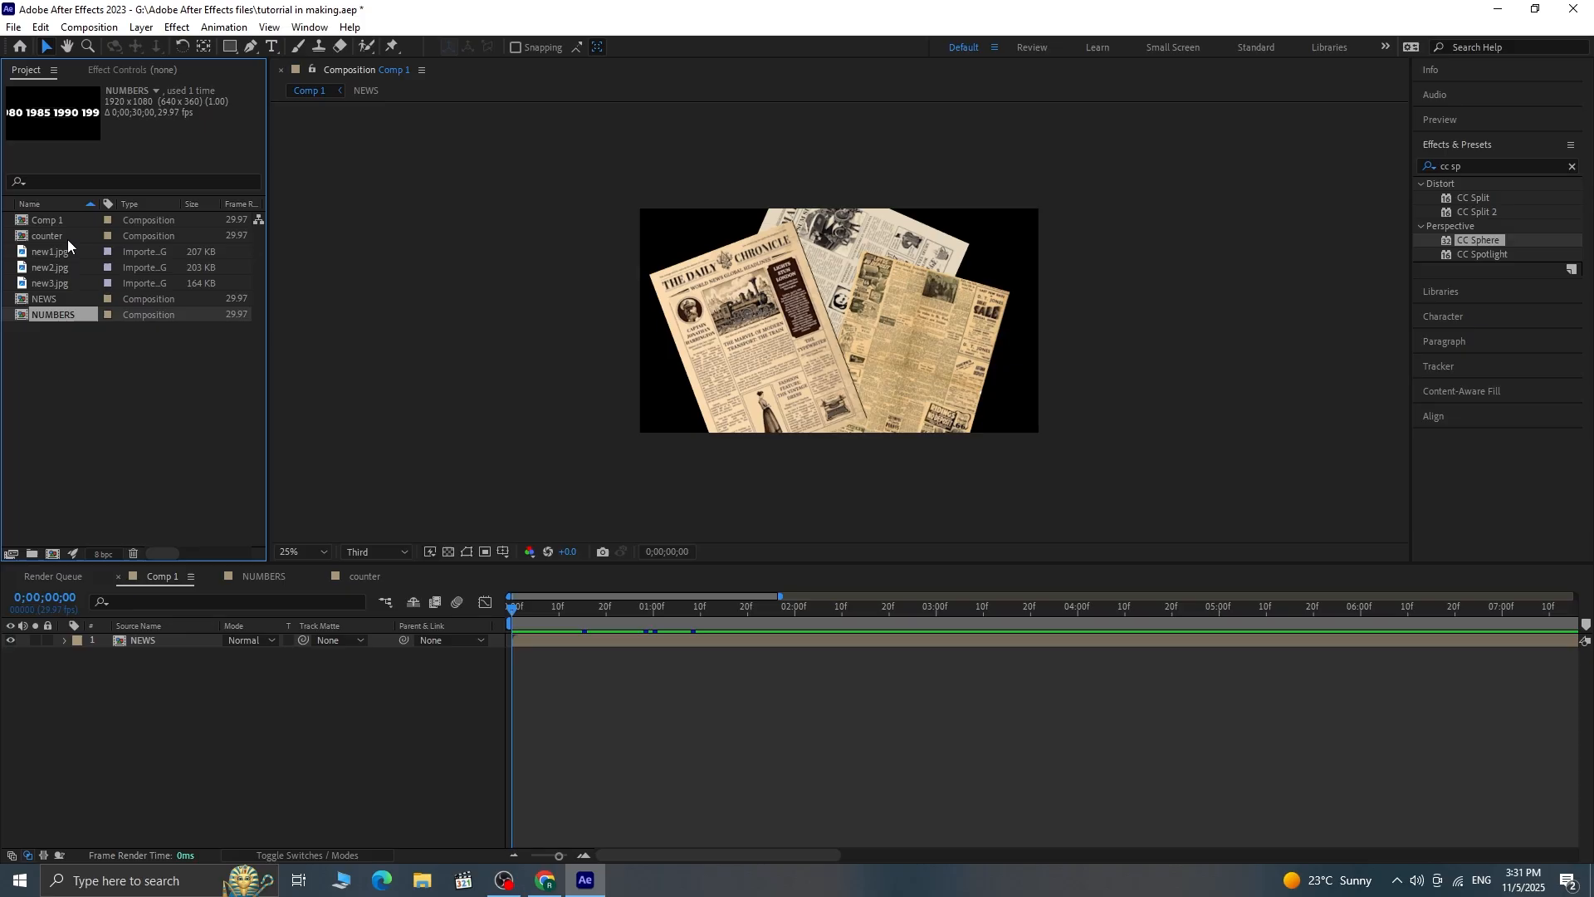
drag(68, 237, 156, 637)
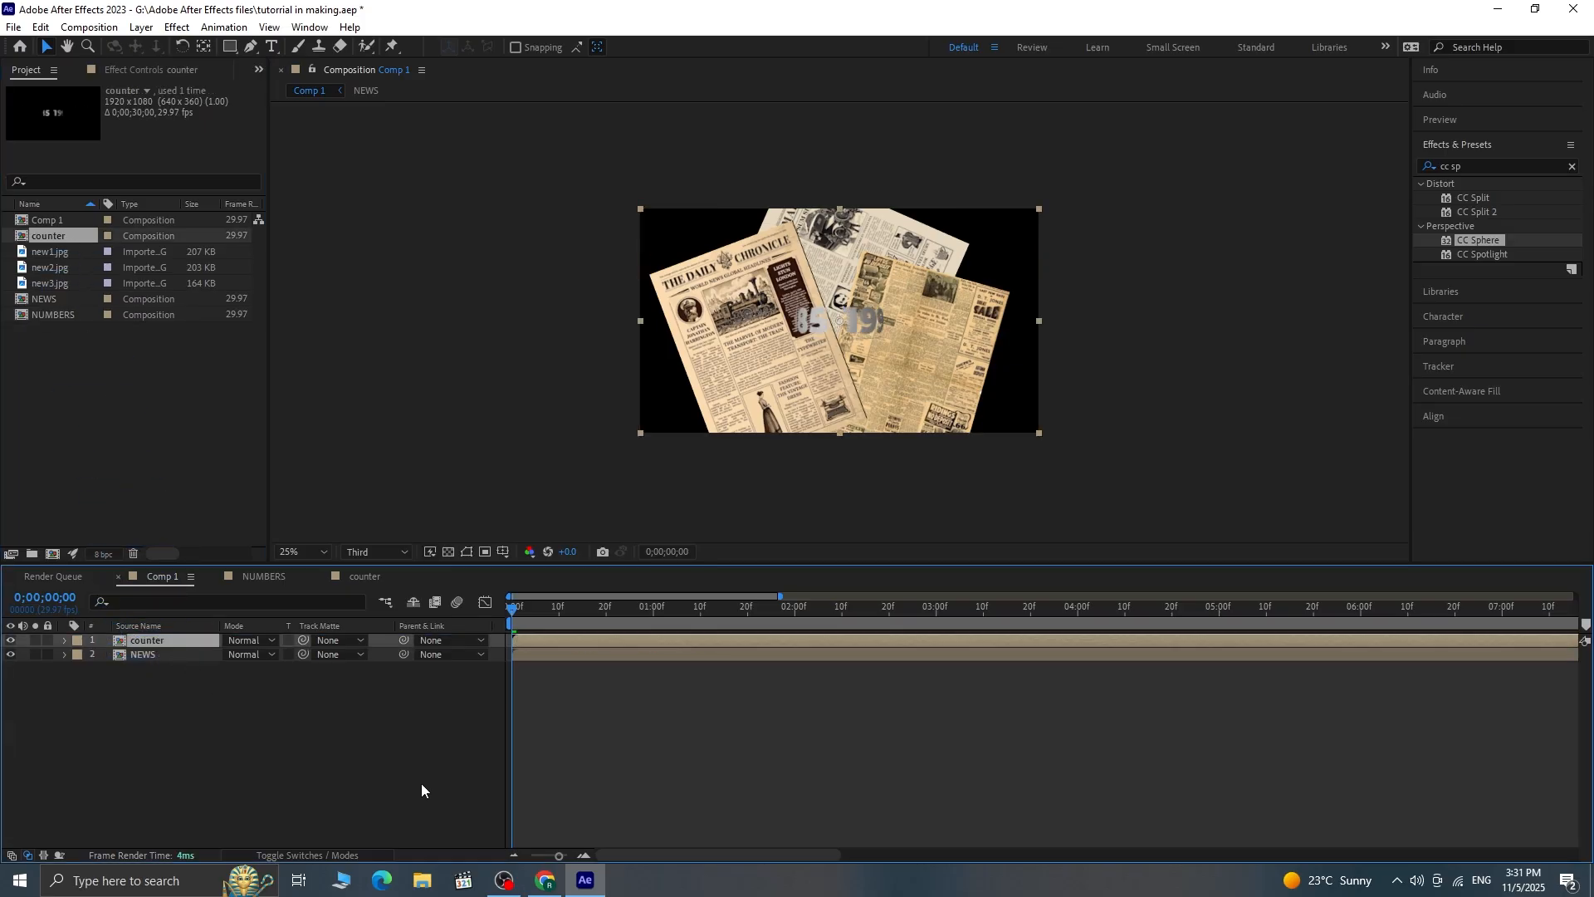
key(space)
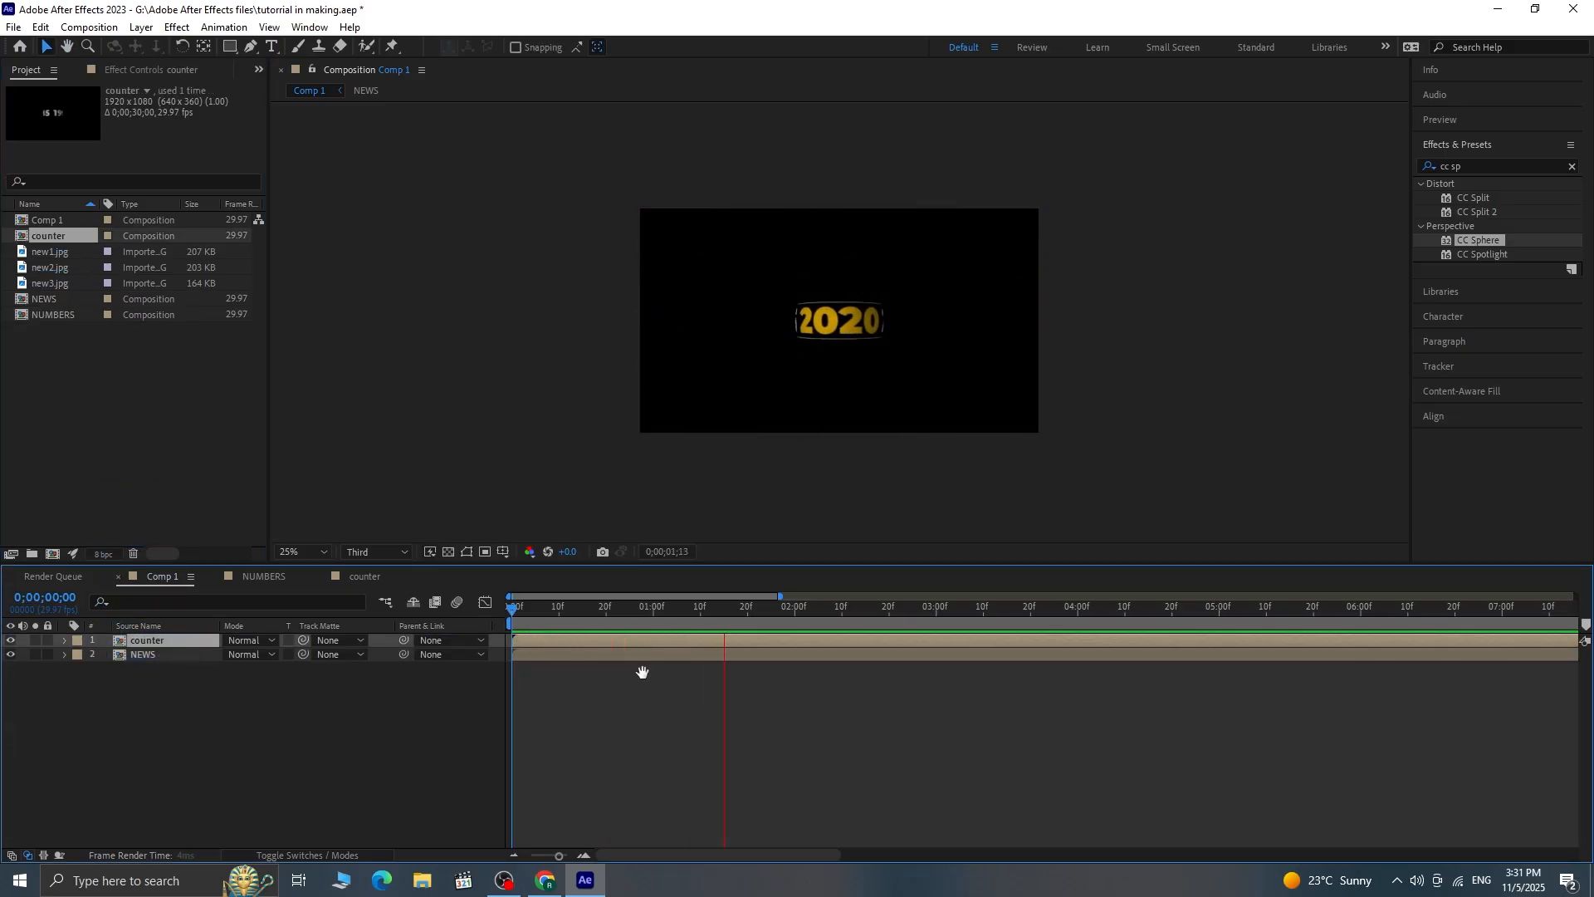
Step: Delay the counter layer to start at about frame 23 and shift it slightly down in the frame
click(649, 637)
drag(658, 640, 736, 620)
click(143, 679)
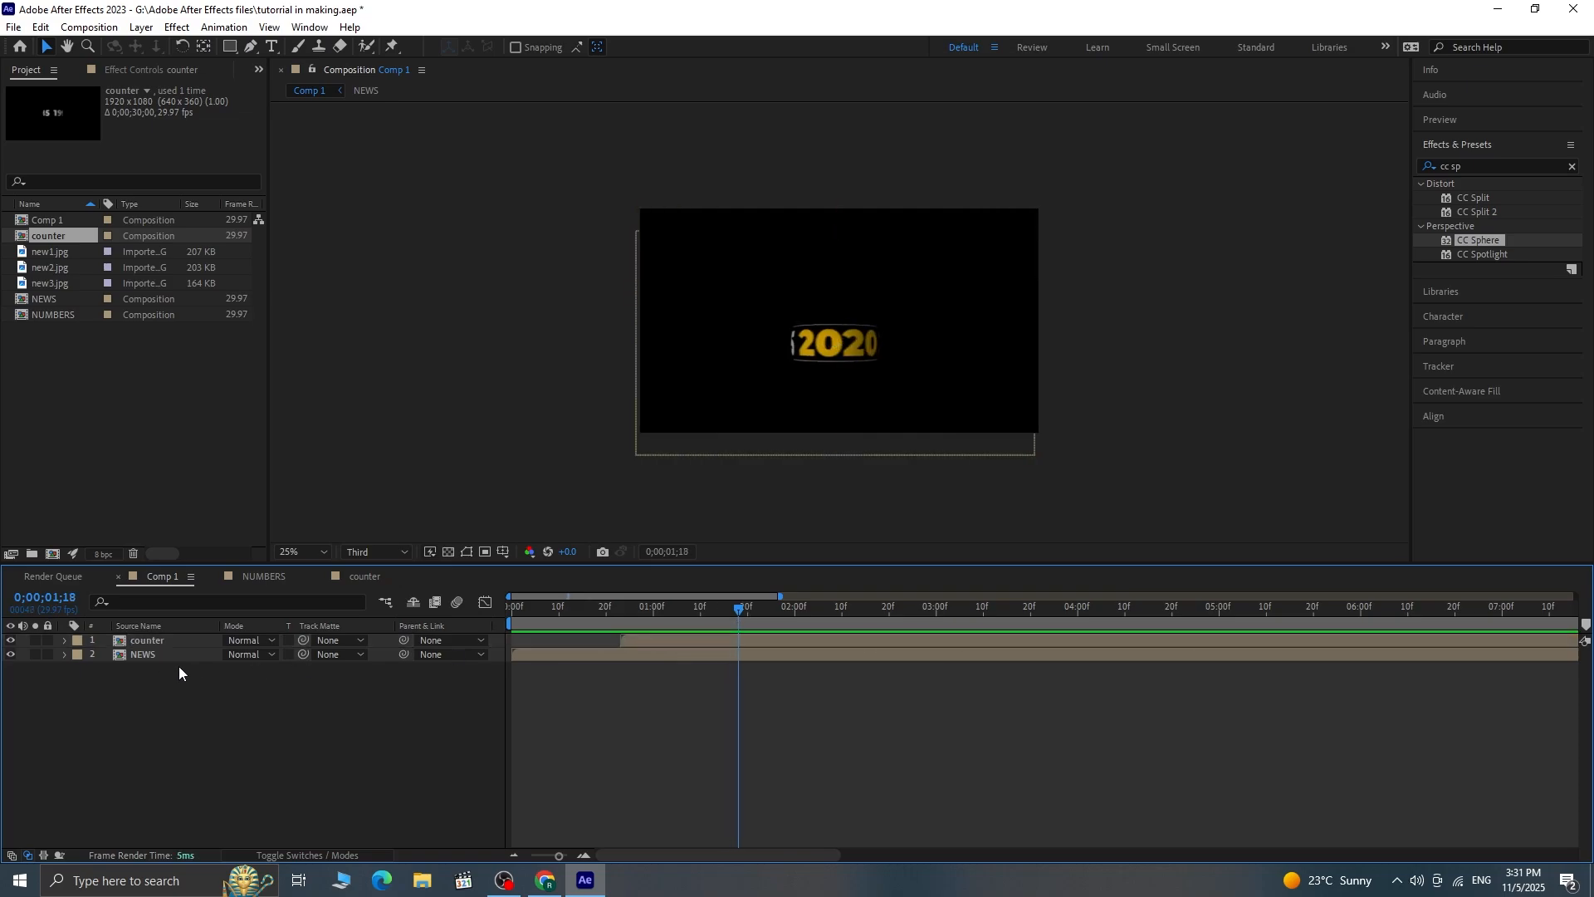
Step: Import the Ink overlay video and add it to Comp 1 above the counter layer
right_click(129, 359)
mouse_move(231, 437)
click(407, 442)
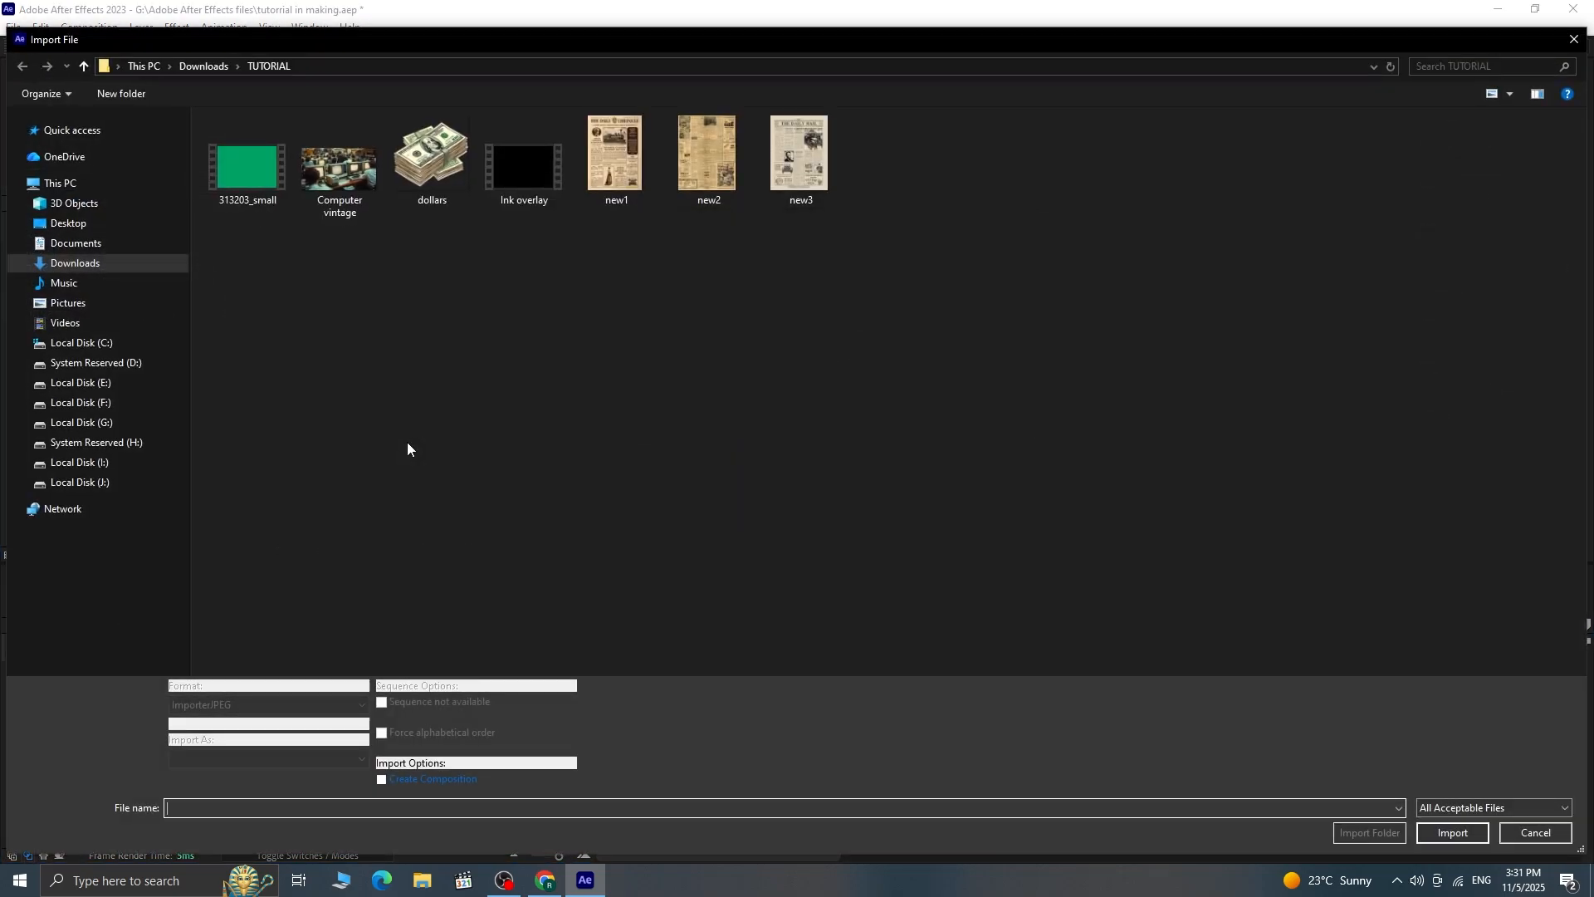
click(523, 166)
click(1455, 833)
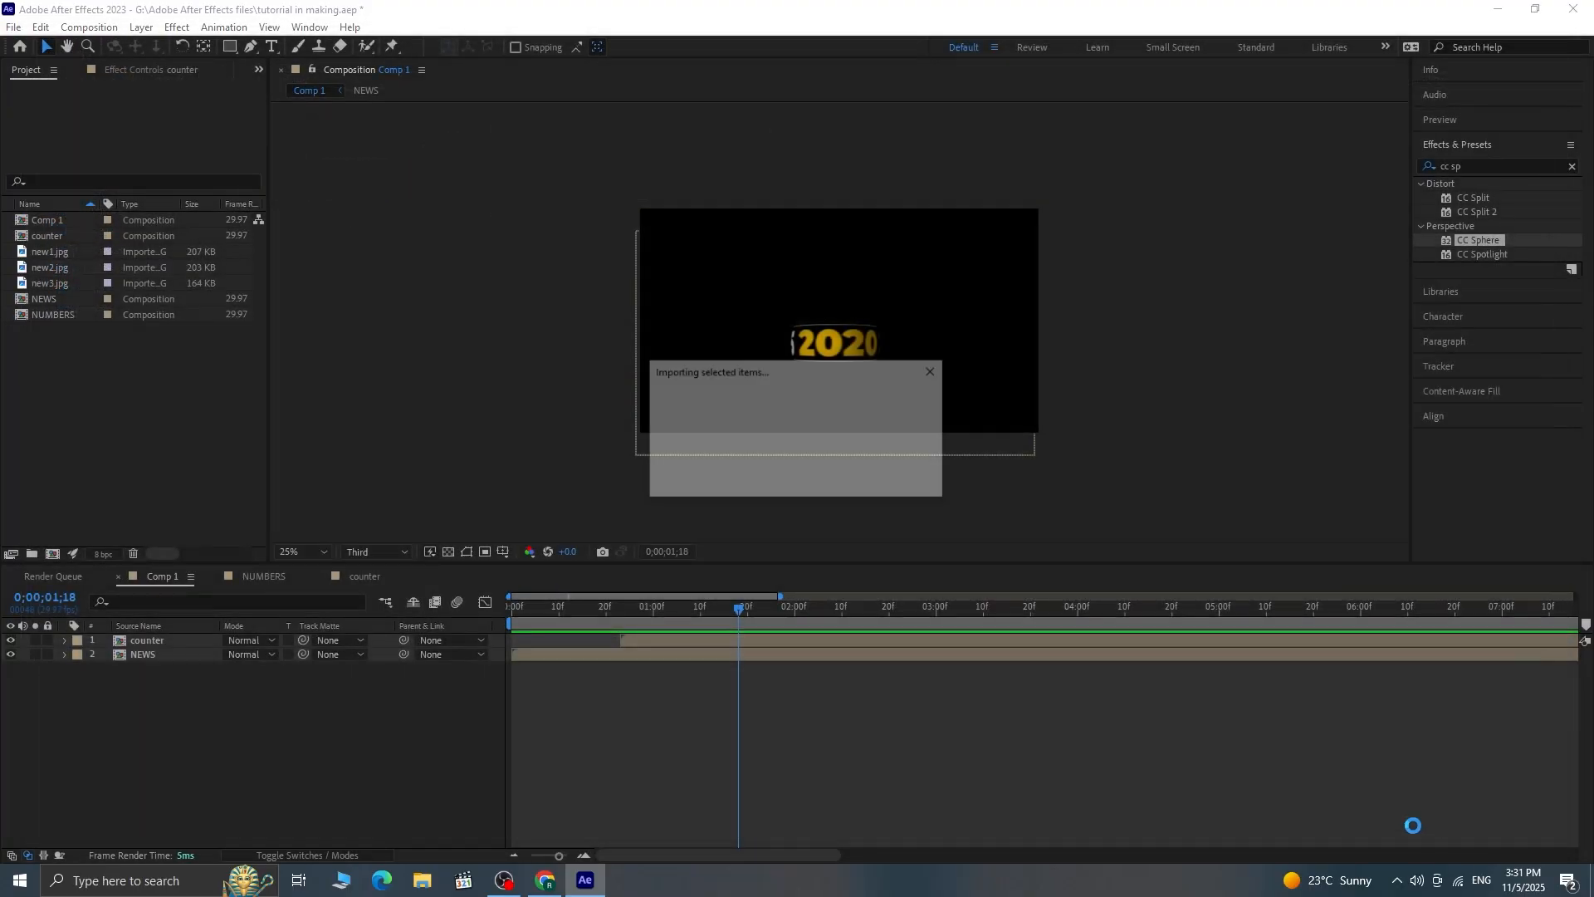
drag(96, 252, 151, 637)
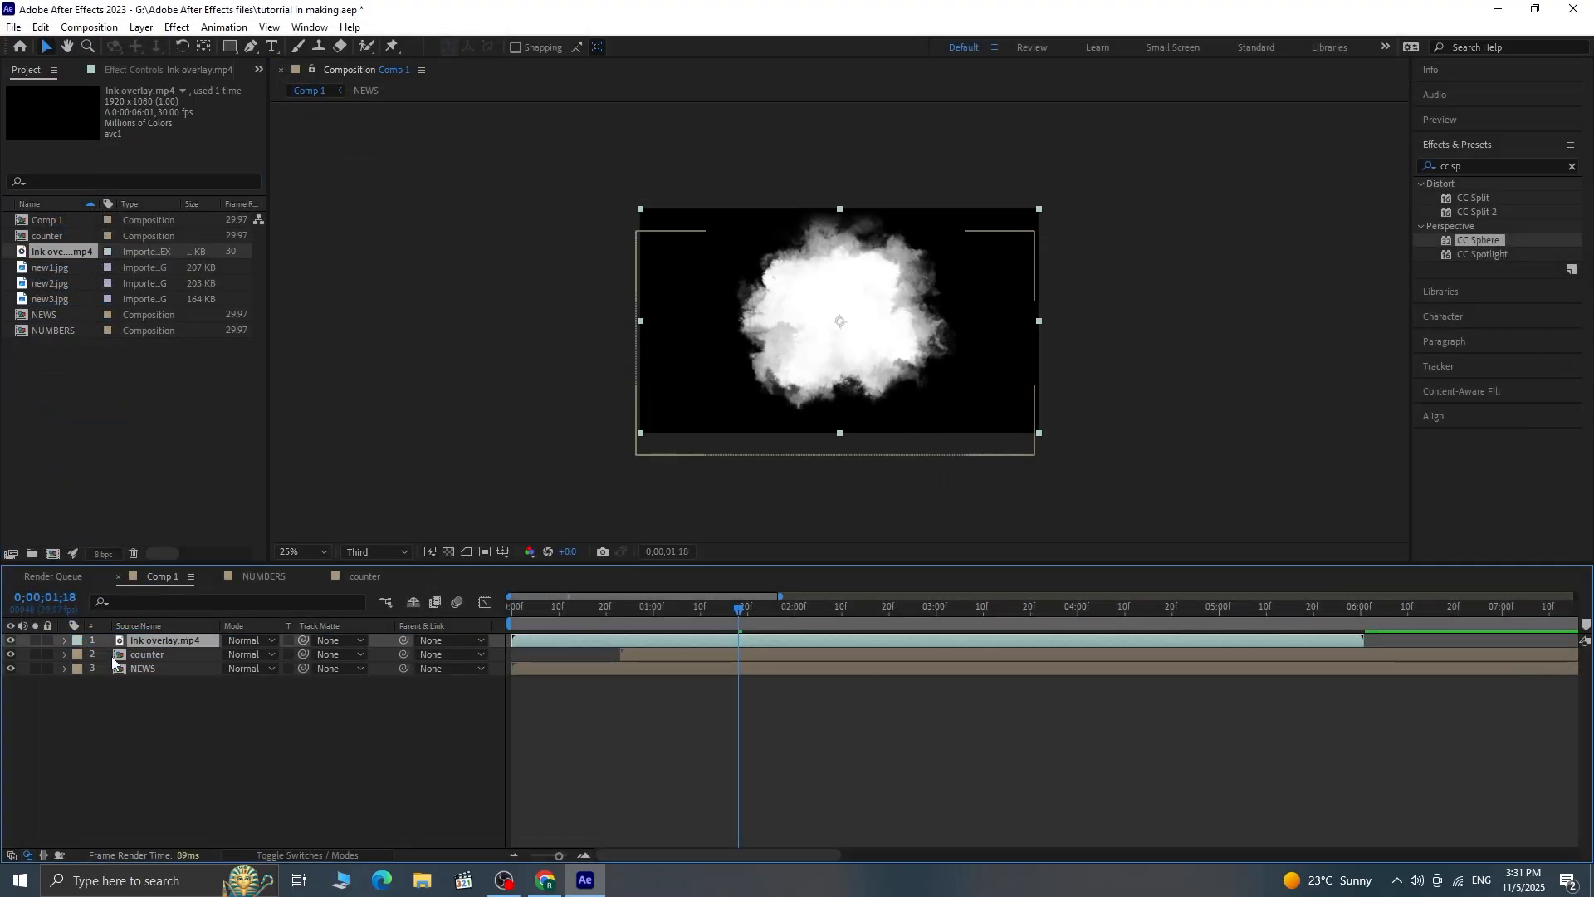
Step: Use Ink overlay.mp4 as an inverted luma track matte for the NEWS layer and scrub through the result
click(145, 669)
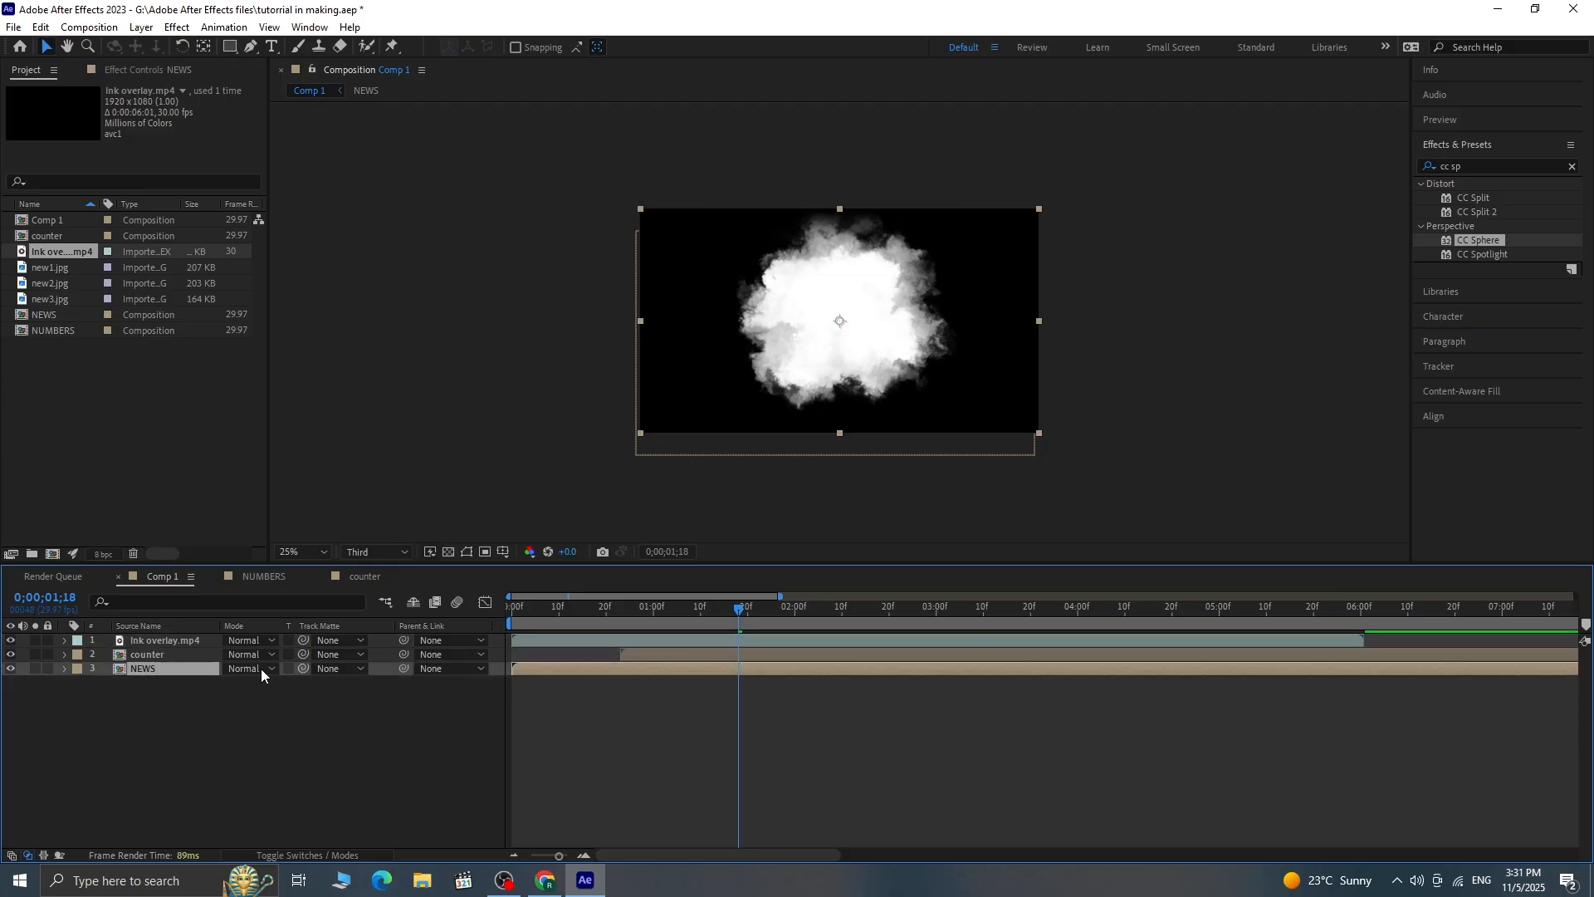
click(336, 670)
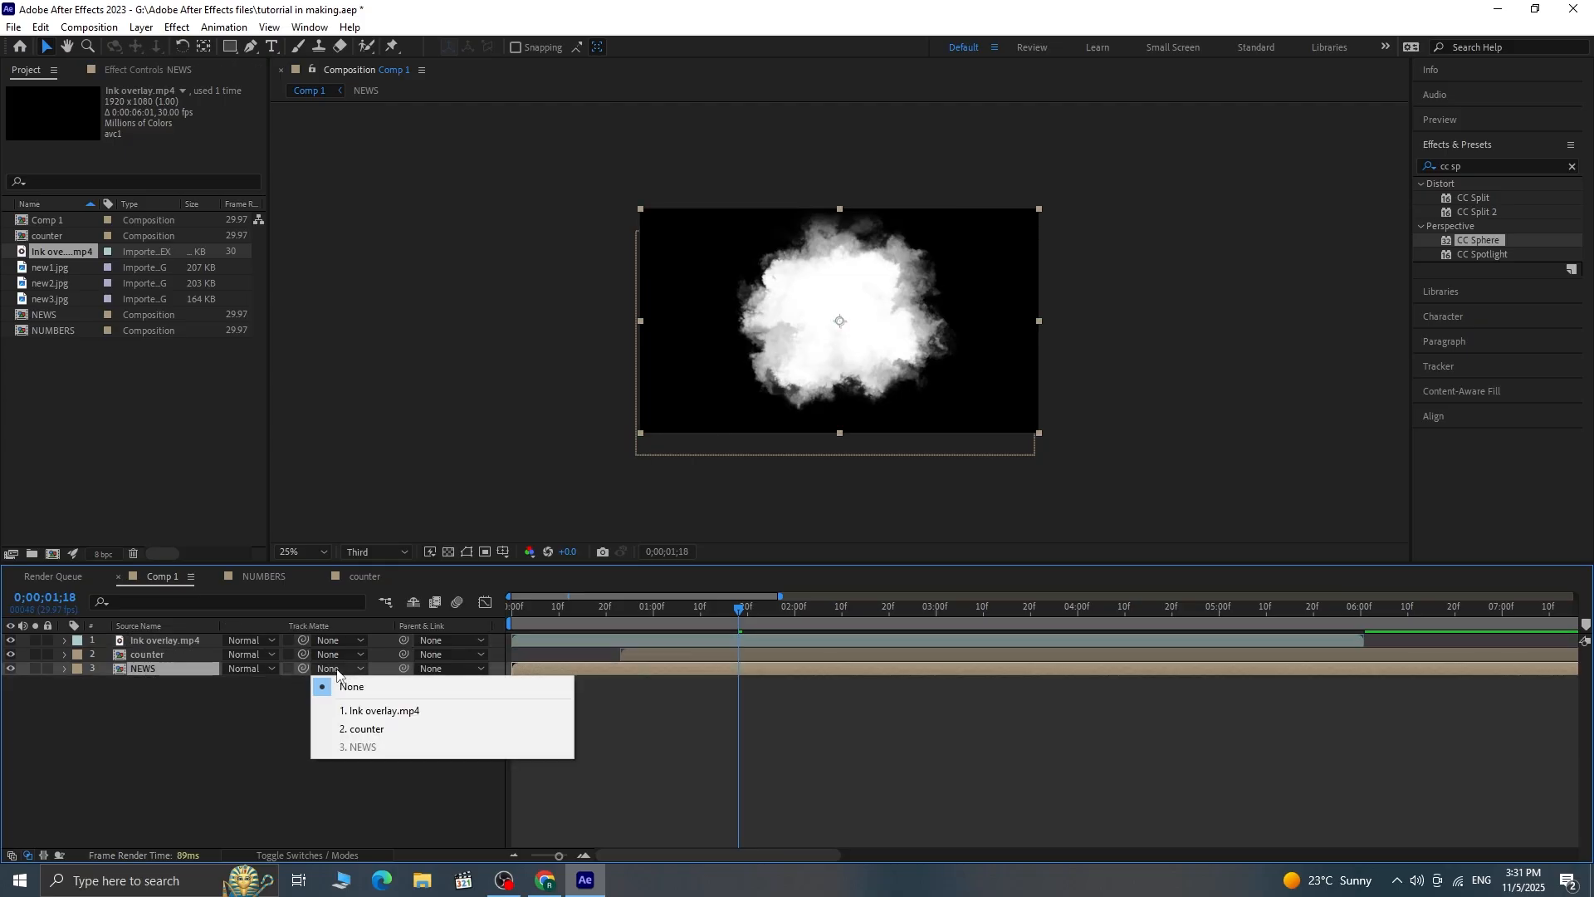
click(368, 711)
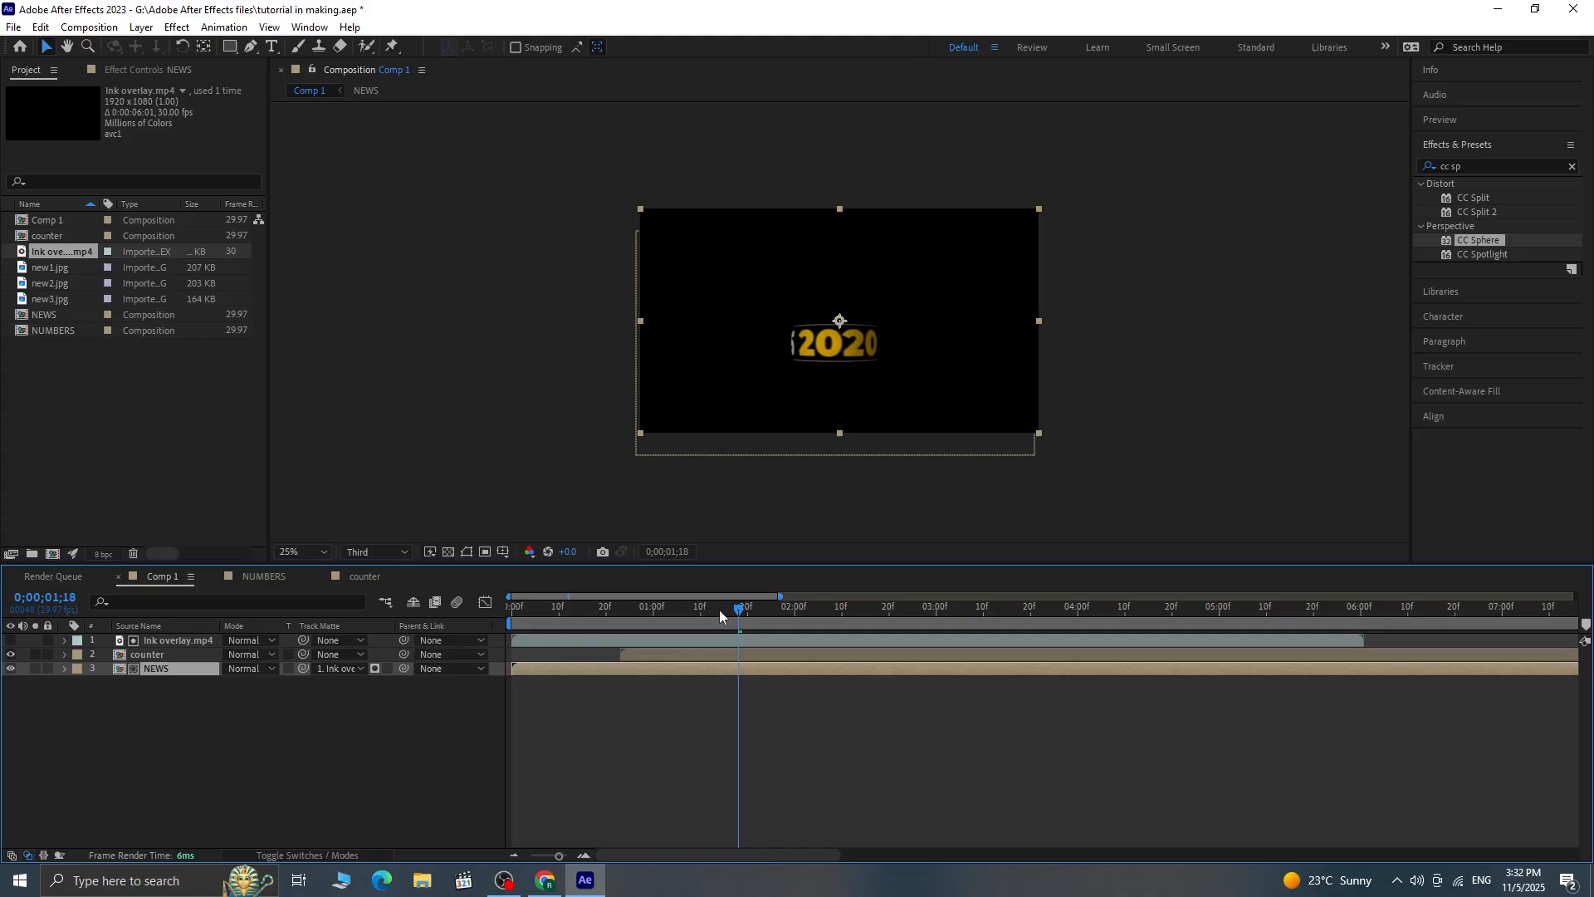
mouse_move(720, 616)
mouse_down()
mouse_move(673, 620)
mouse_move(702, 629)
mouse_up()
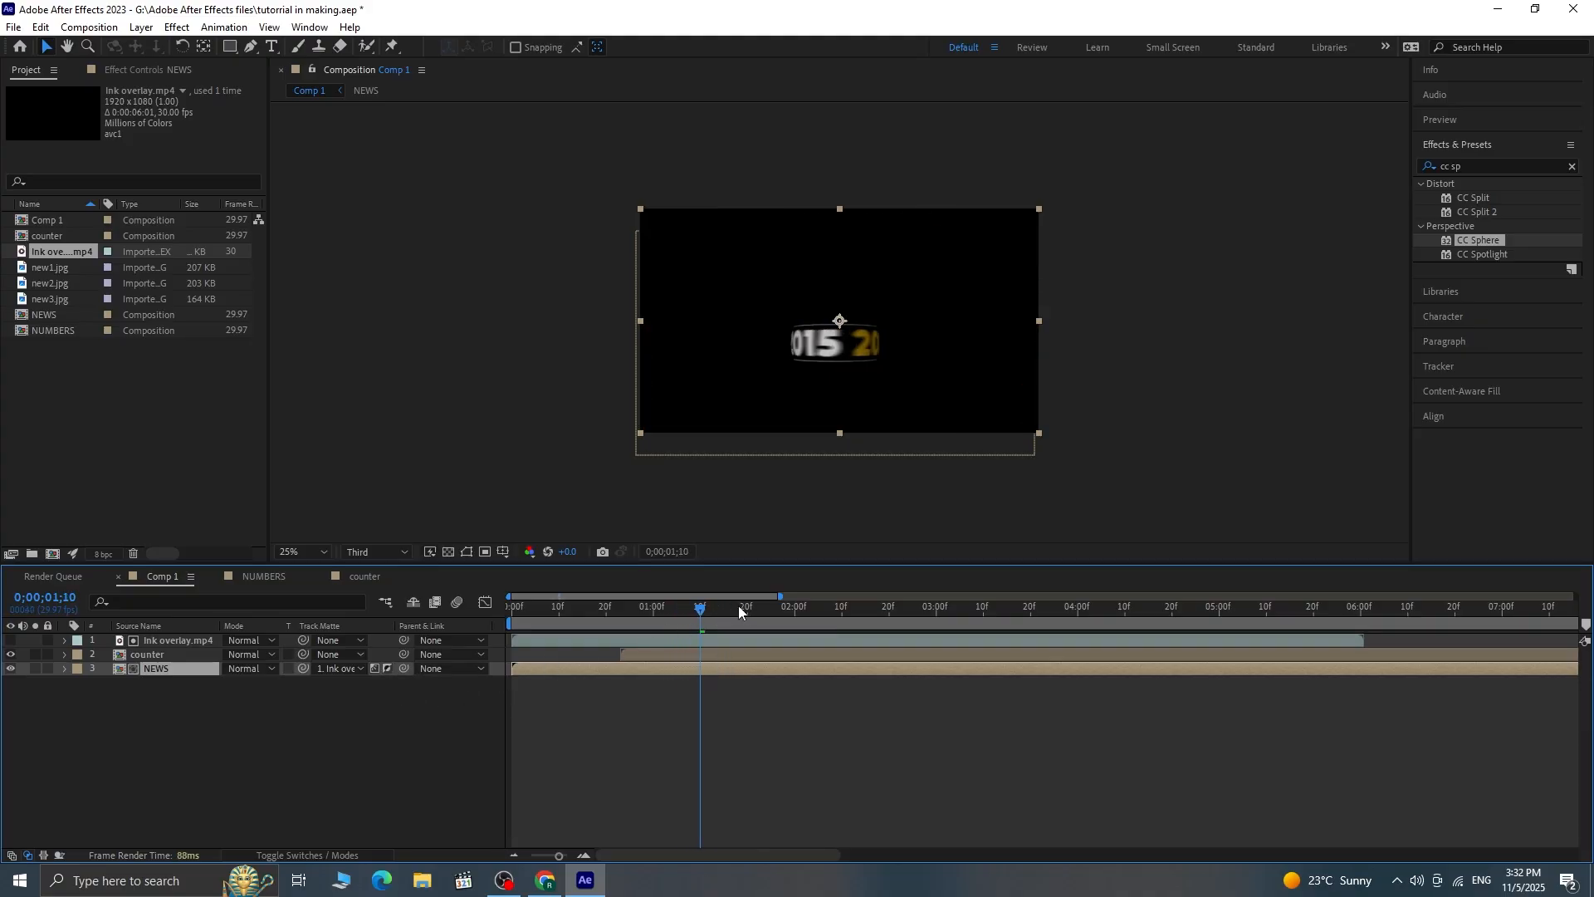
drag(705, 616, 510, 610)
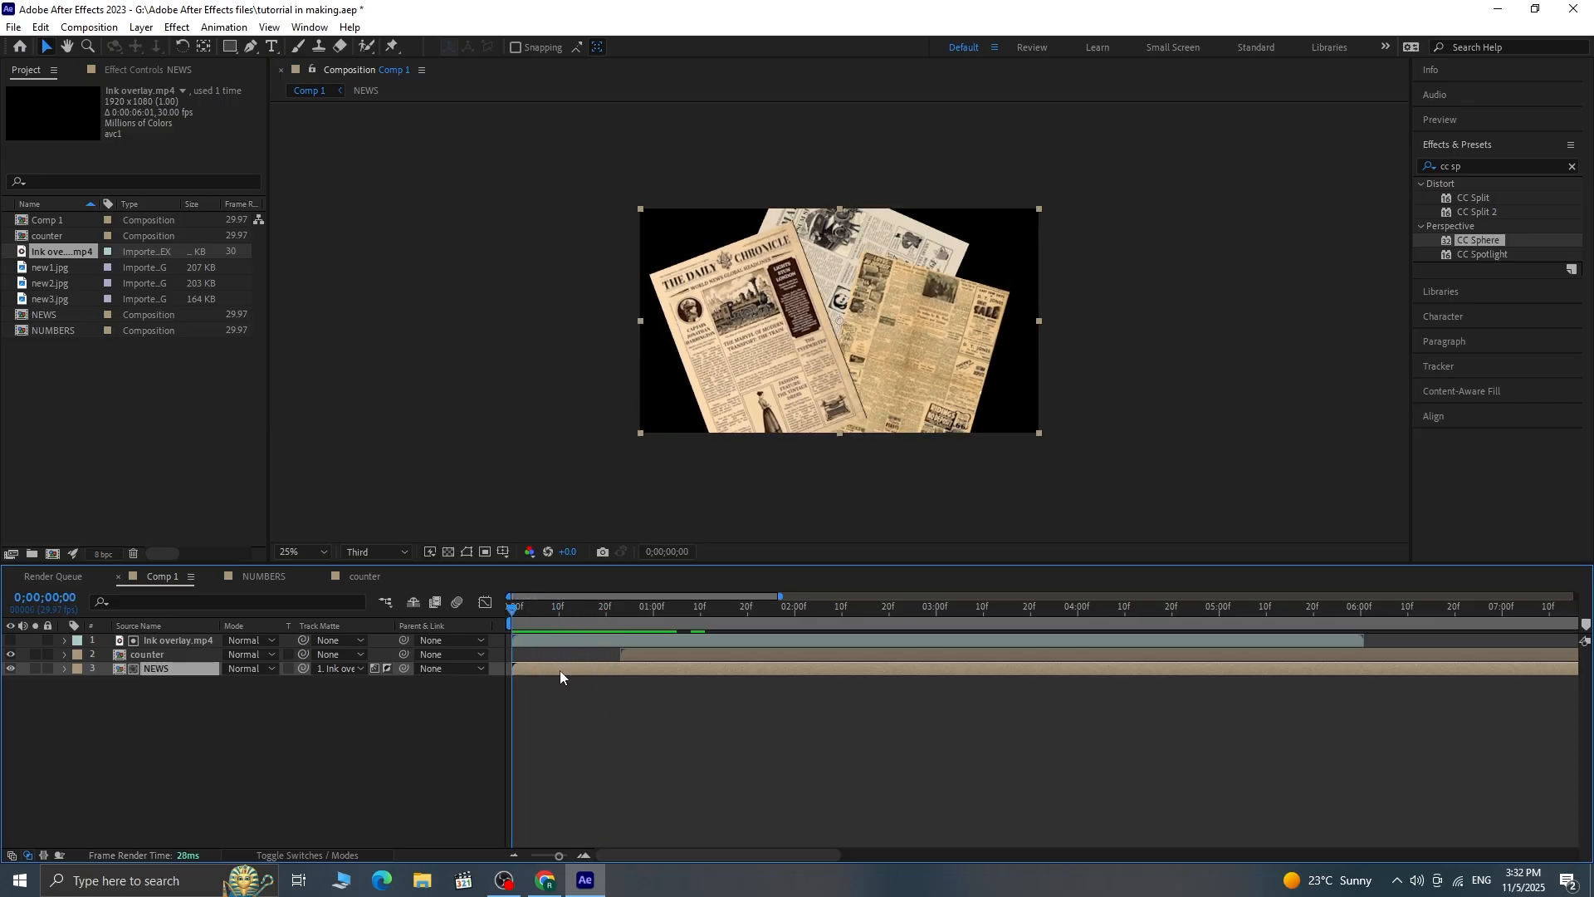
Step: In the NEWS composition, delete the last position, scale and rotation keyframes of all three newspaper layers and preview
double_click(193, 667)
click(170, 640)
shift+click(171, 667)
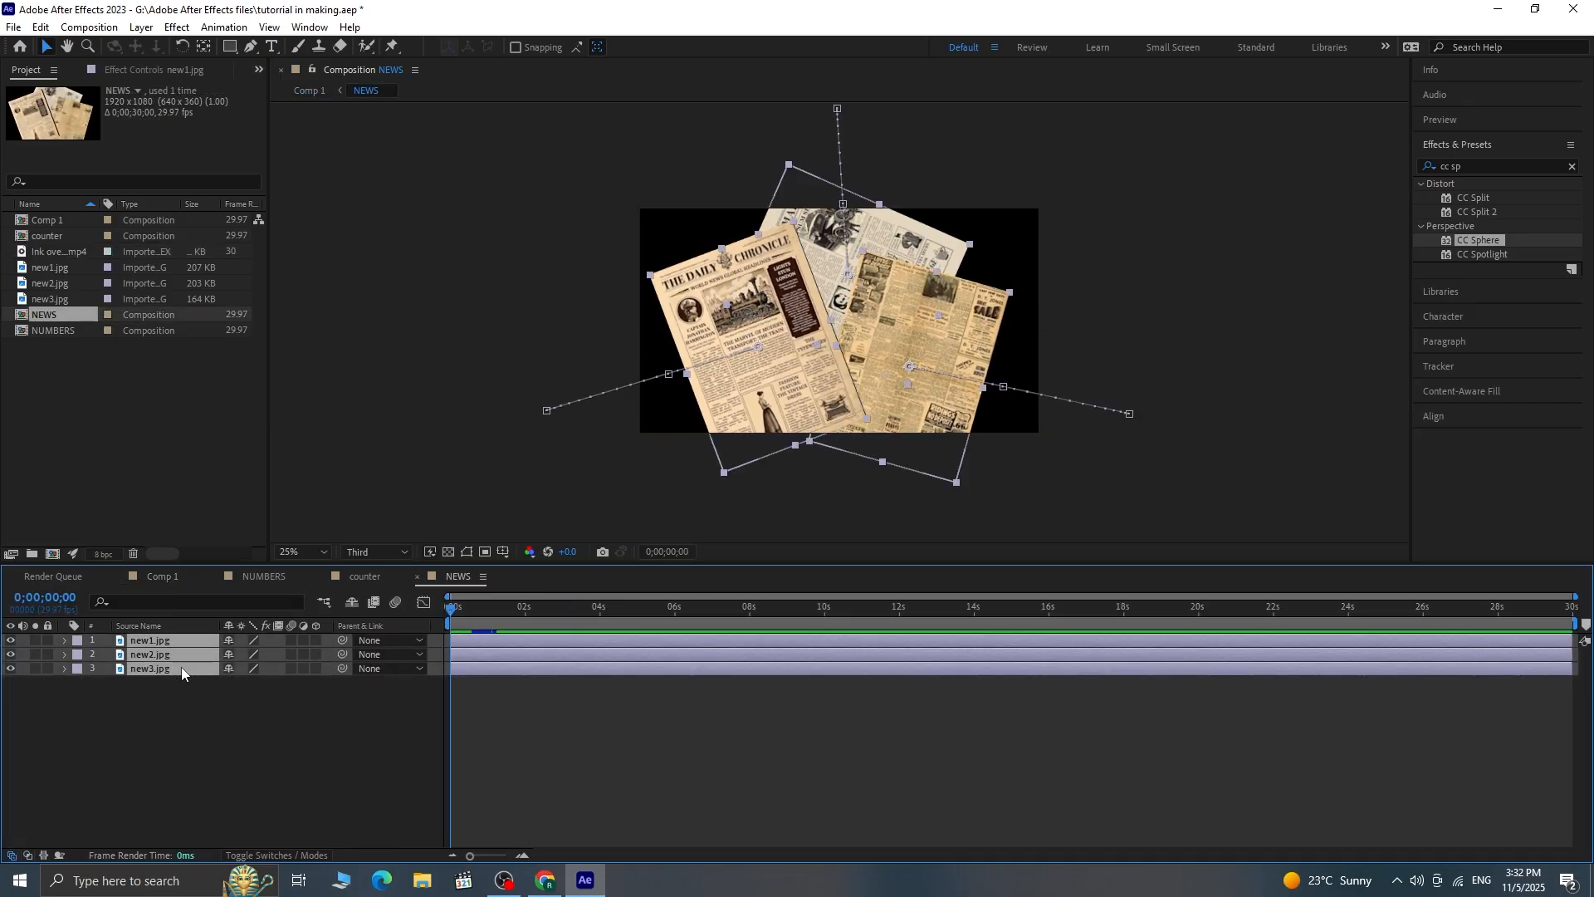
key(u)
click(38, 652)
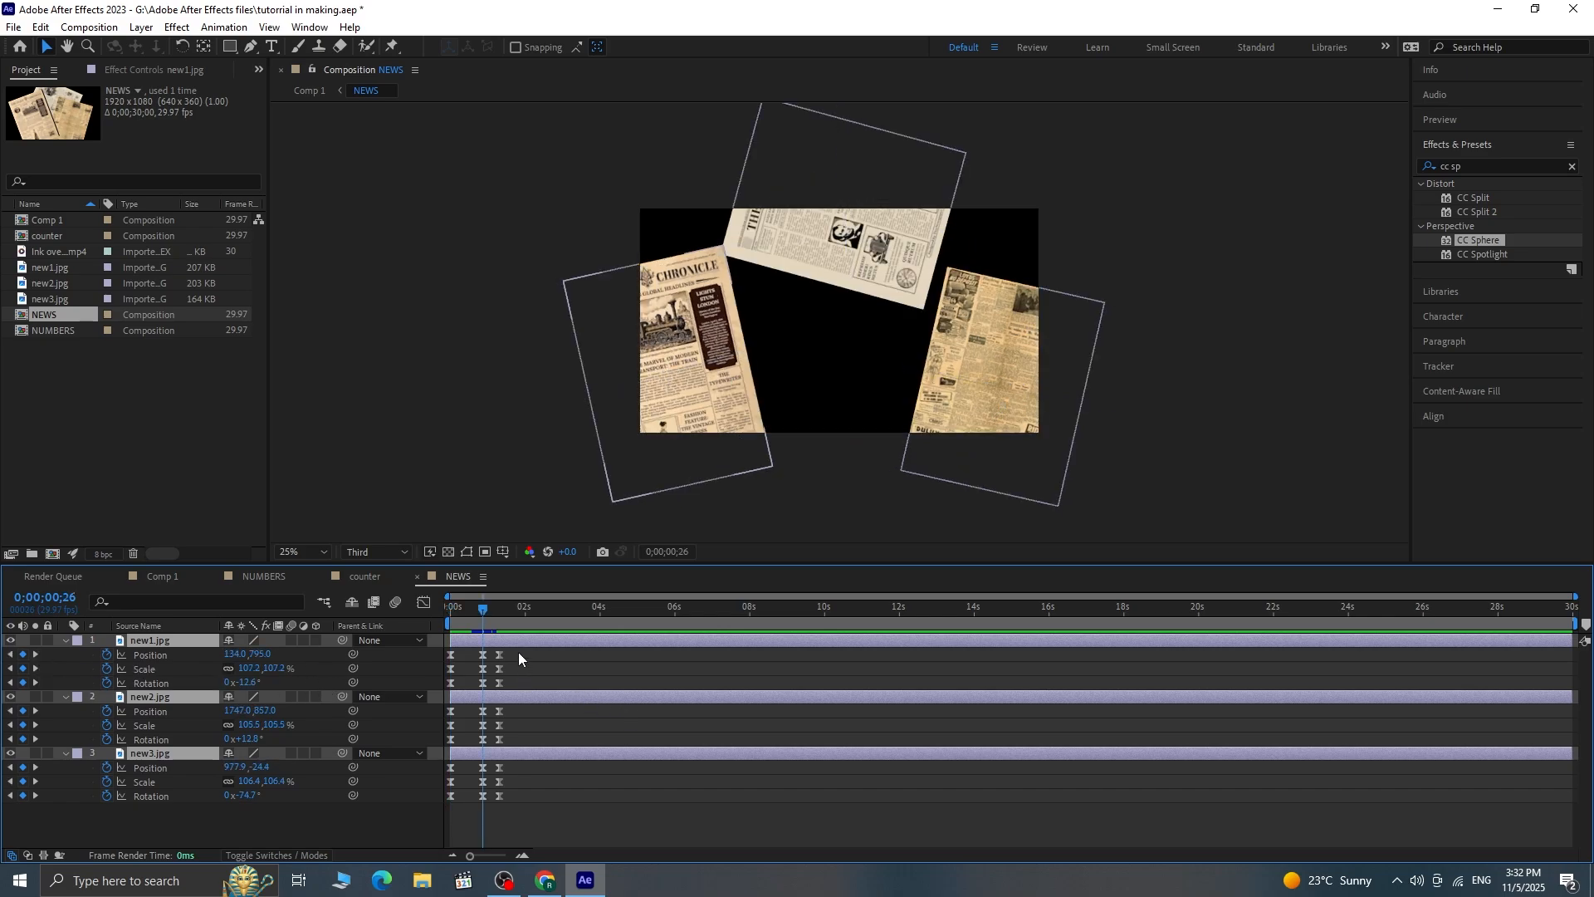
drag(518, 648, 498, 804)
key(Delete)
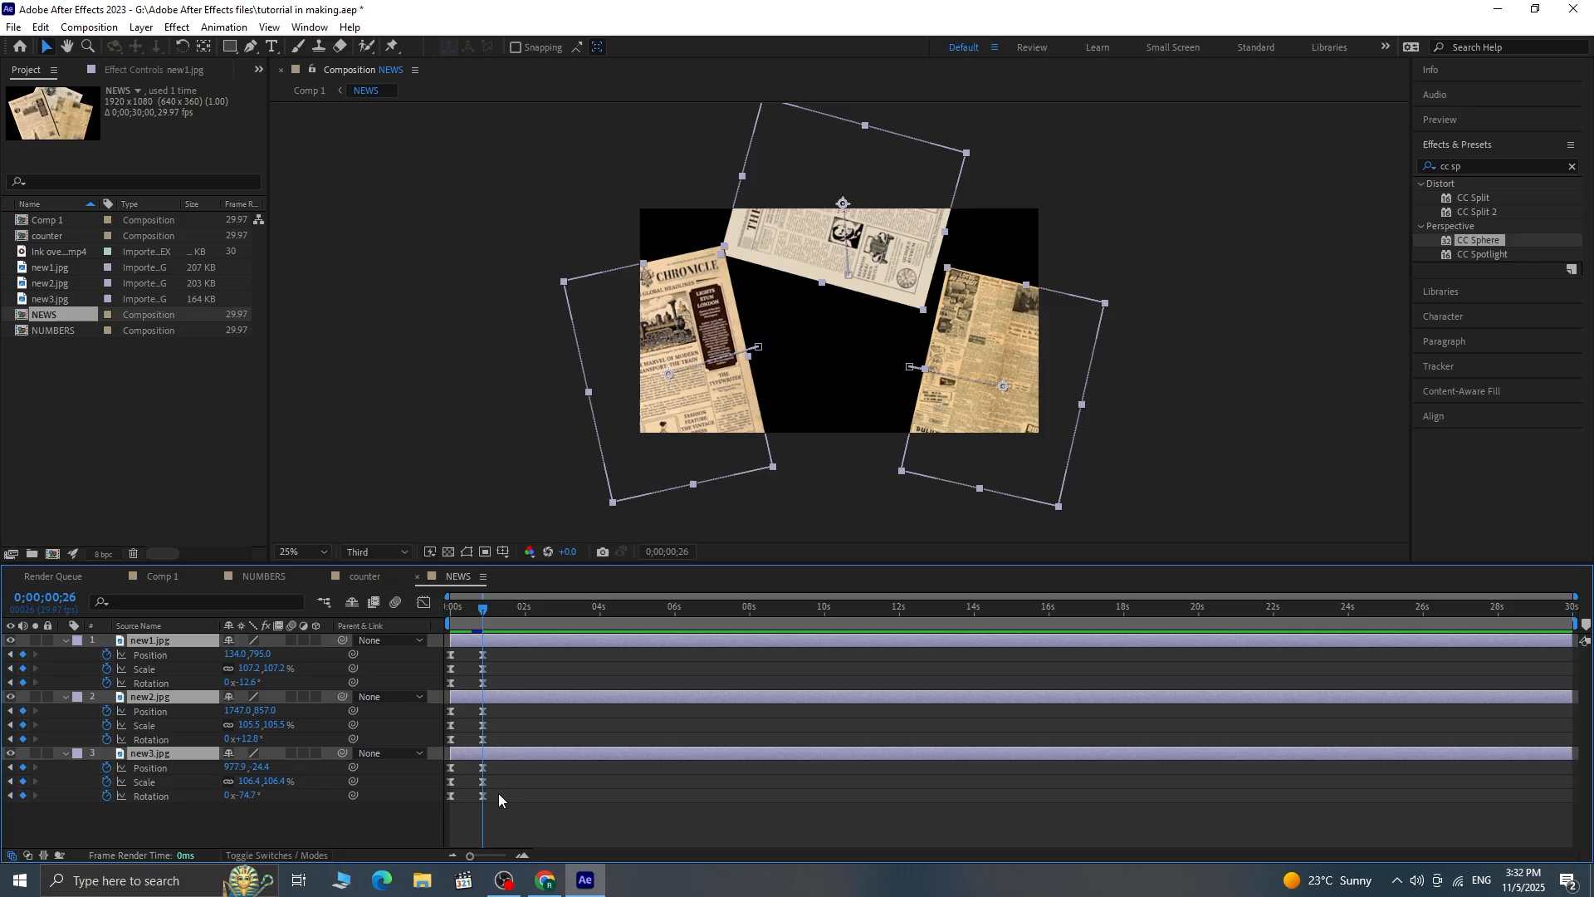
drag(484, 611, 296, 644)
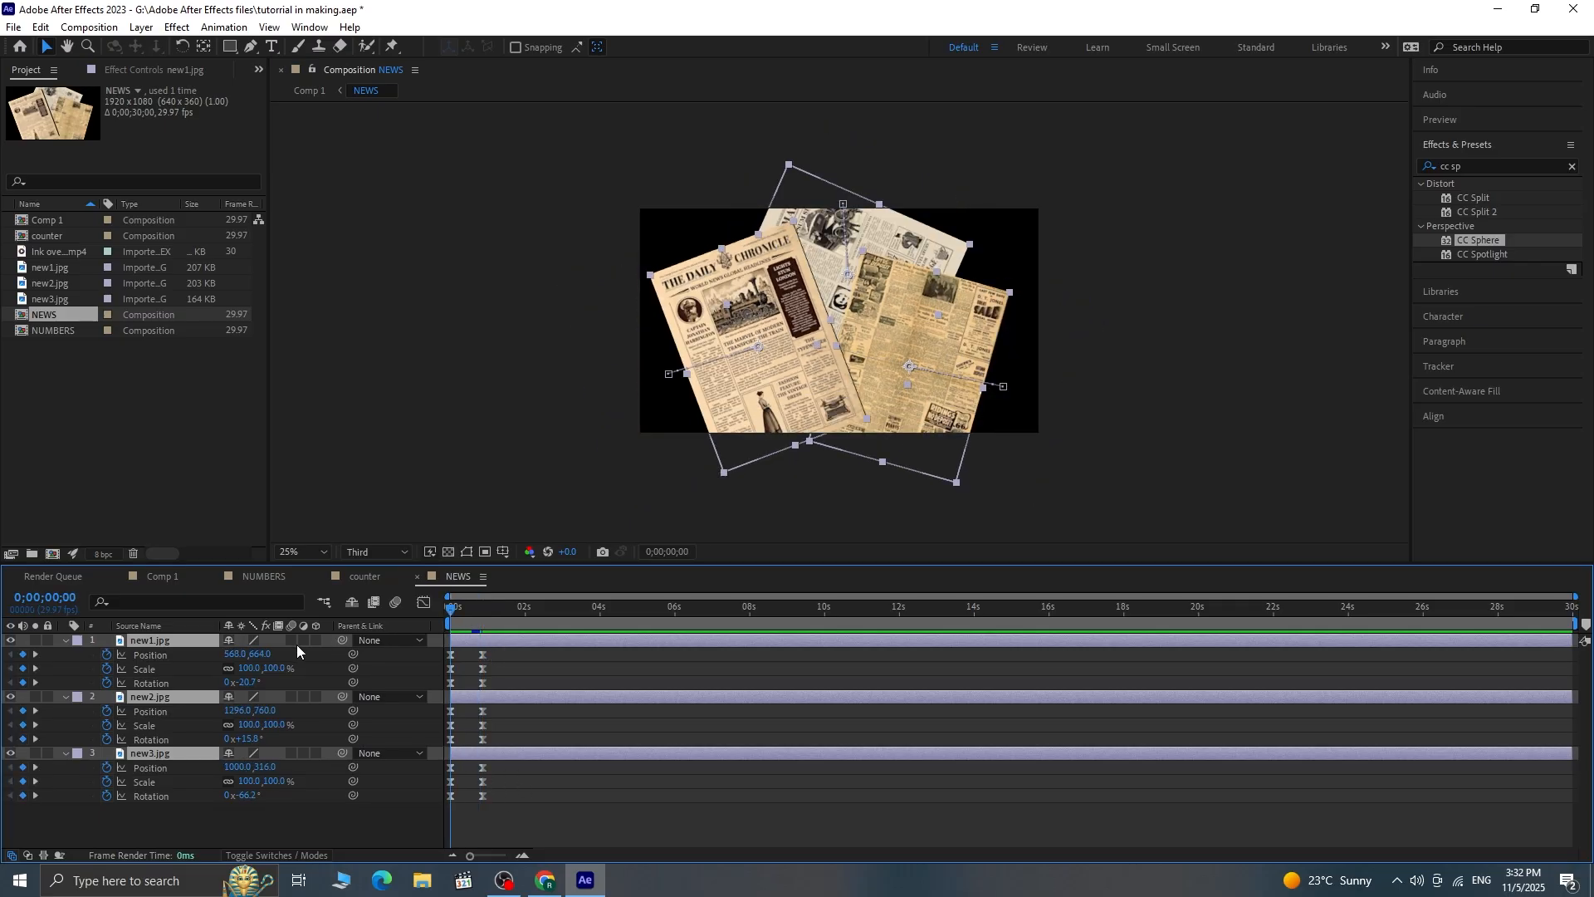
key(space)
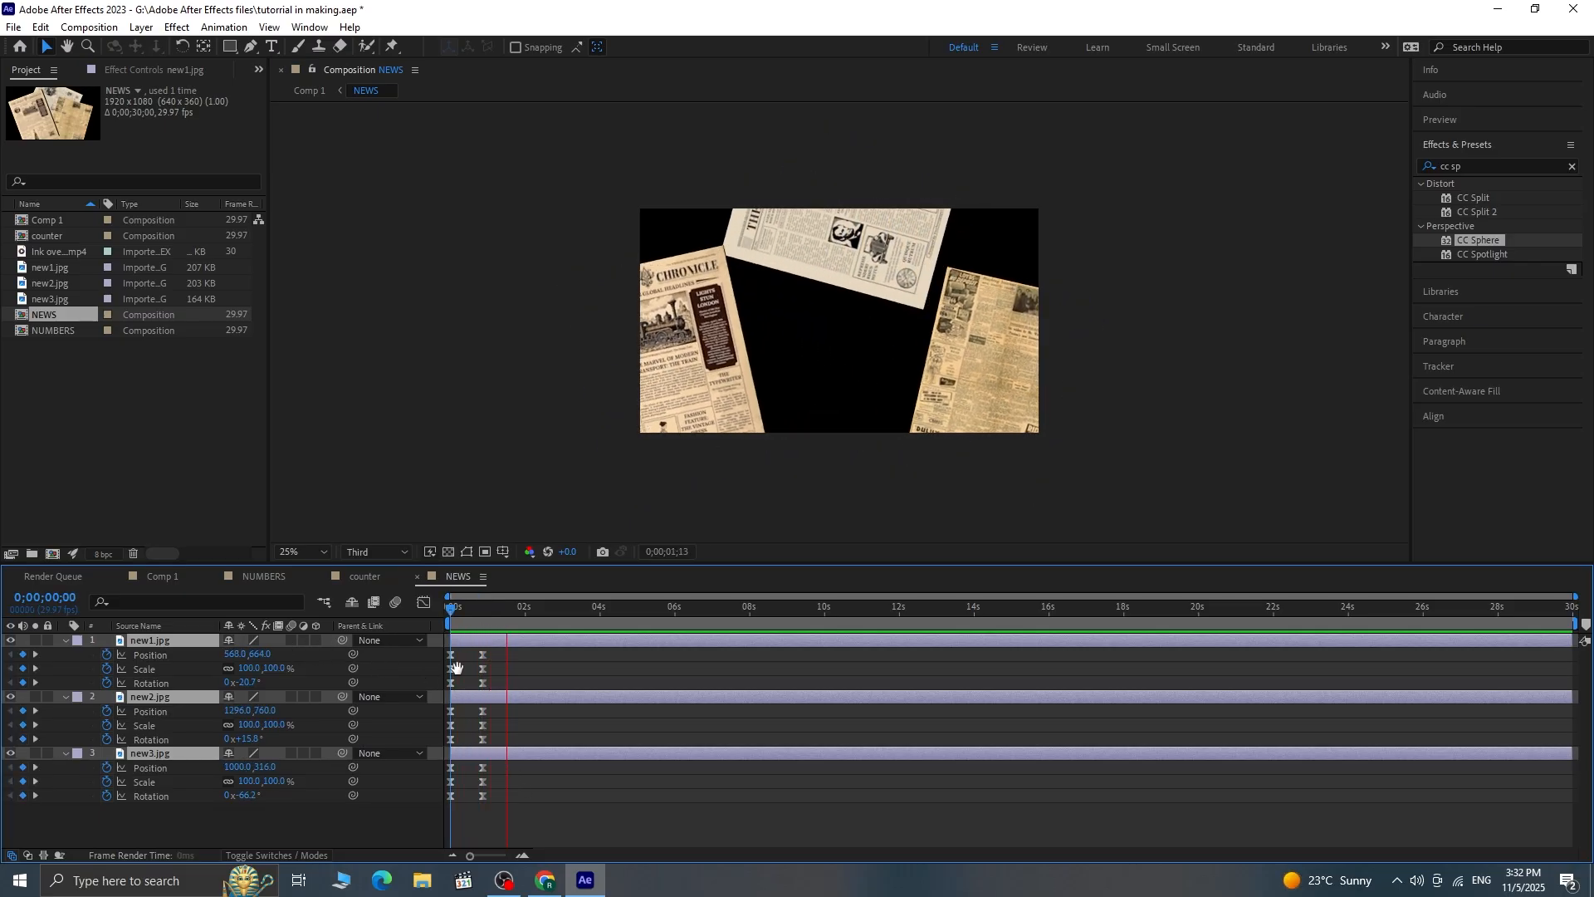
key(space)
Step: Move the second set of keyframes on all three newspaper layers later, to about 0;00;01;10, and preview
drag(540, 649, 441, 801)
drag(484, 656, 515, 660)
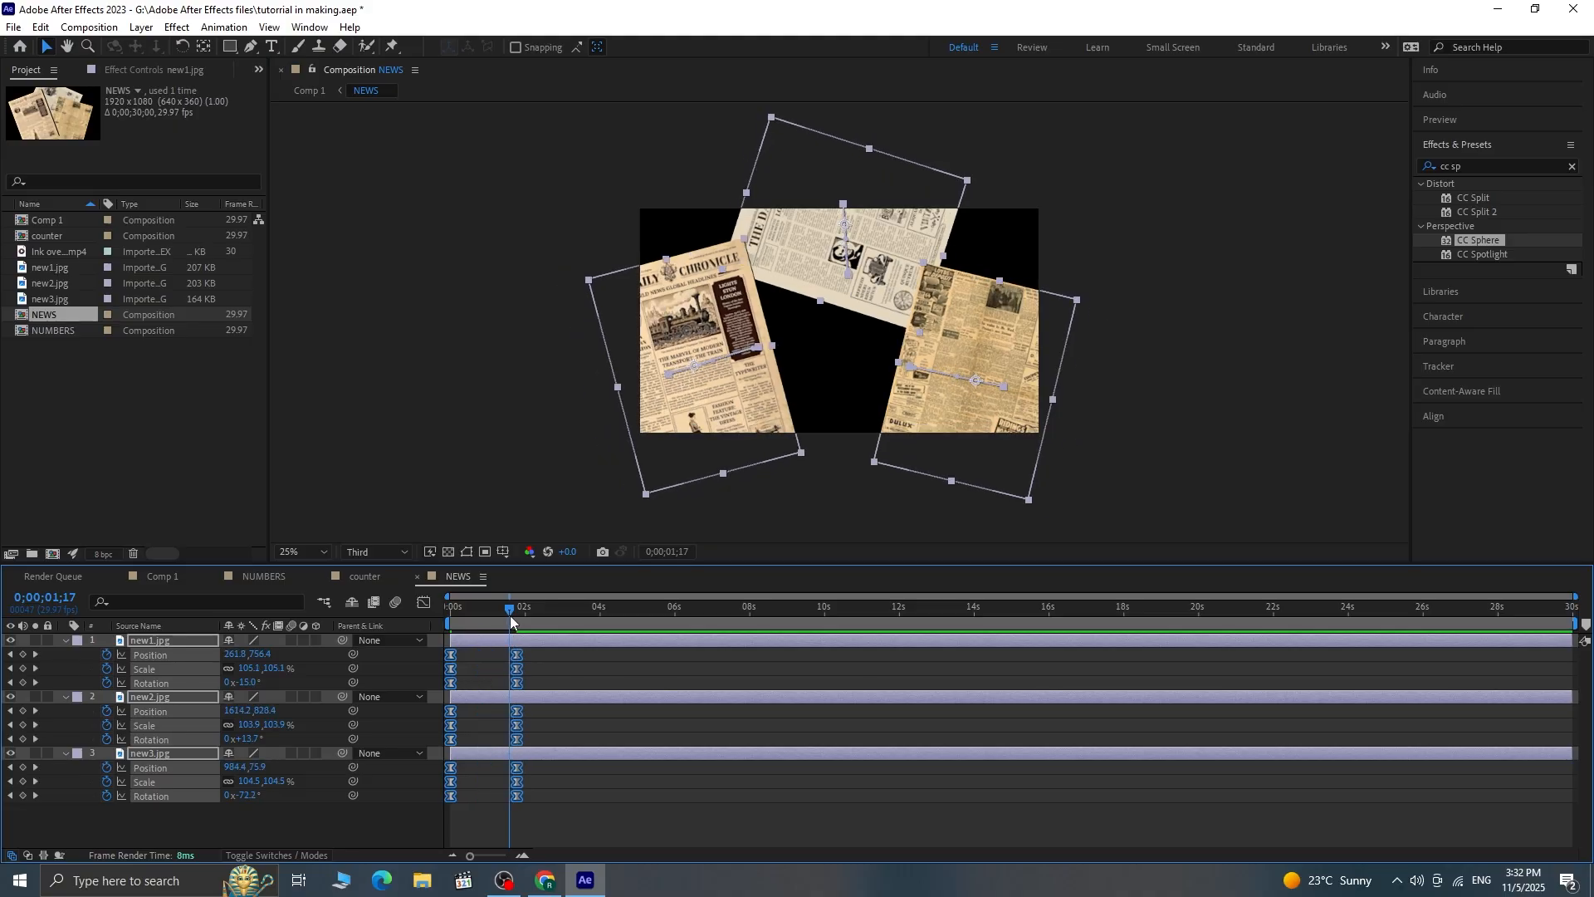
drag(509, 613, 431, 622)
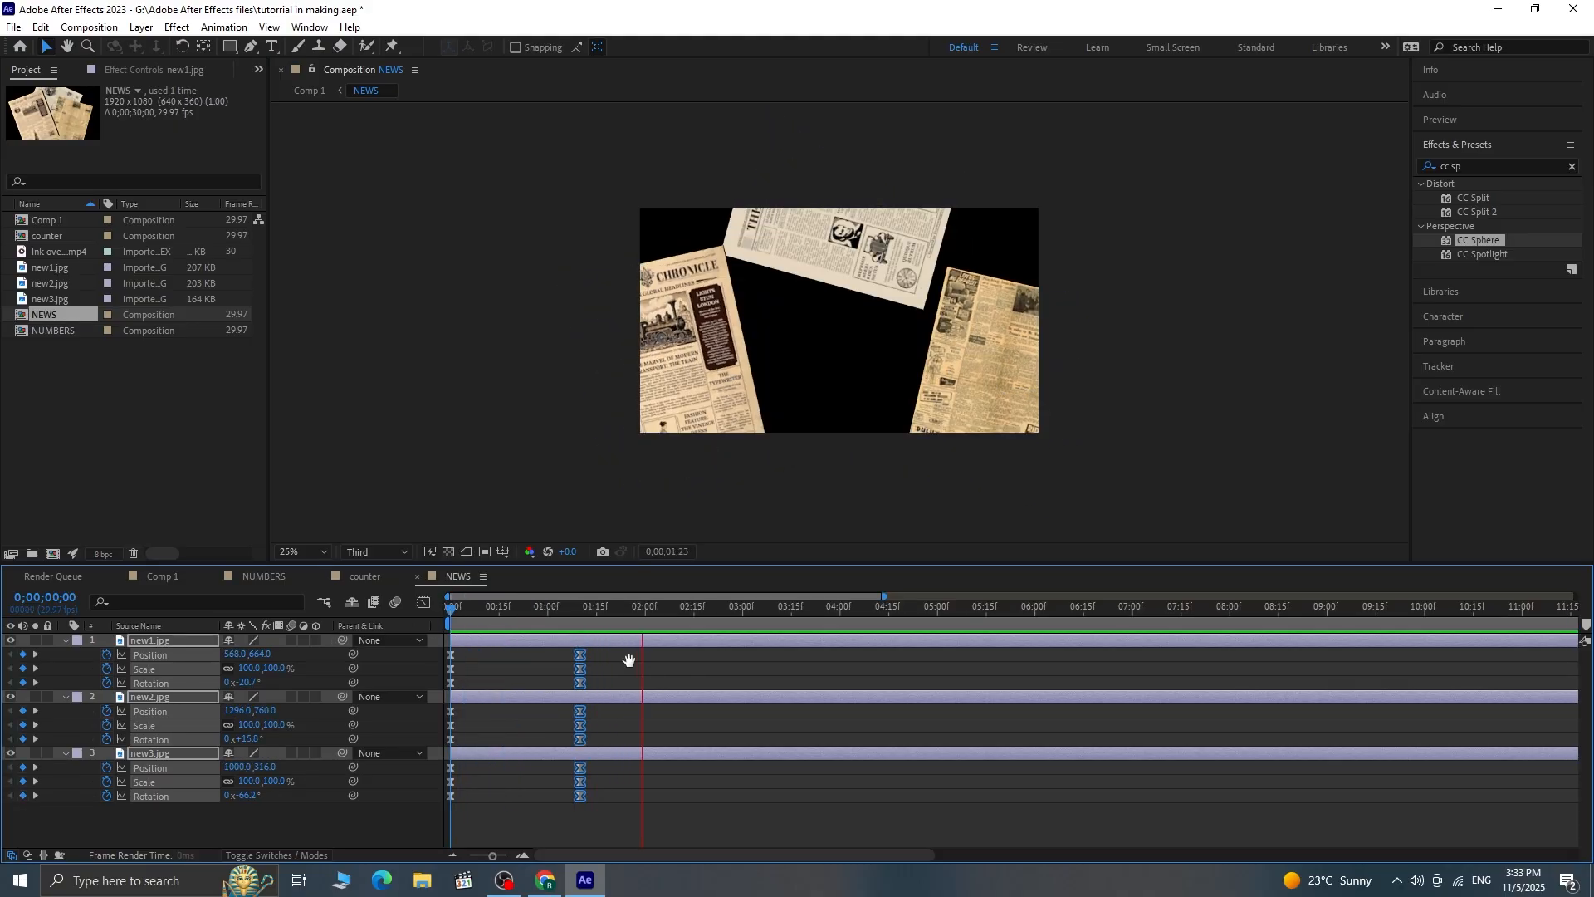
key(space)
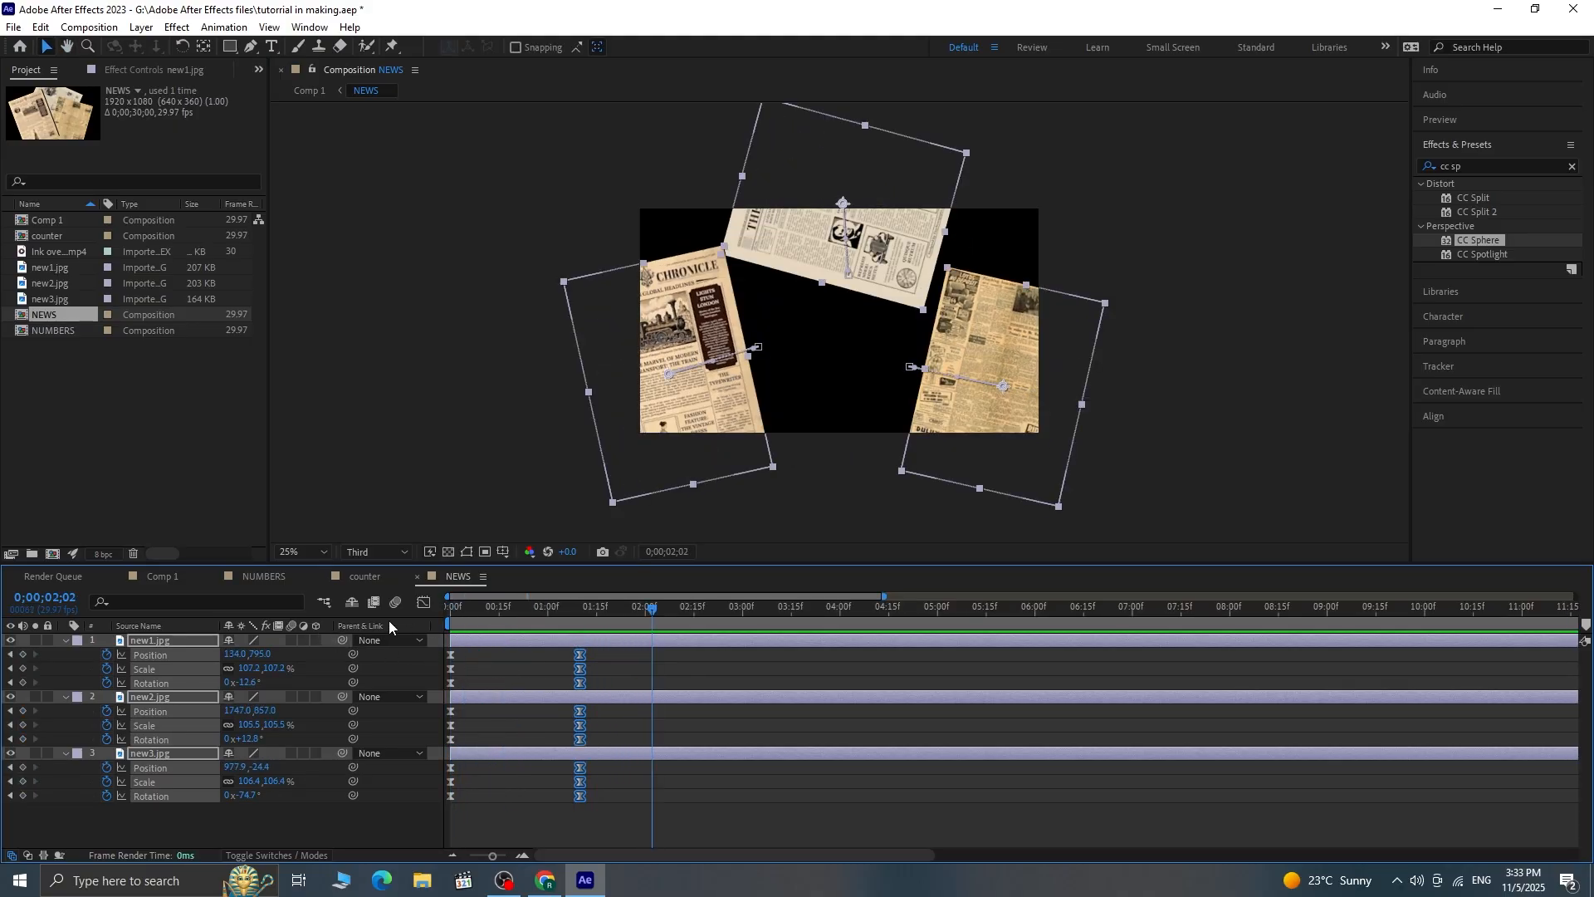
Step: Delay the counter layer in Comp 1 to start at about 1 second and preview the combined animation
click(162, 575)
key(space)
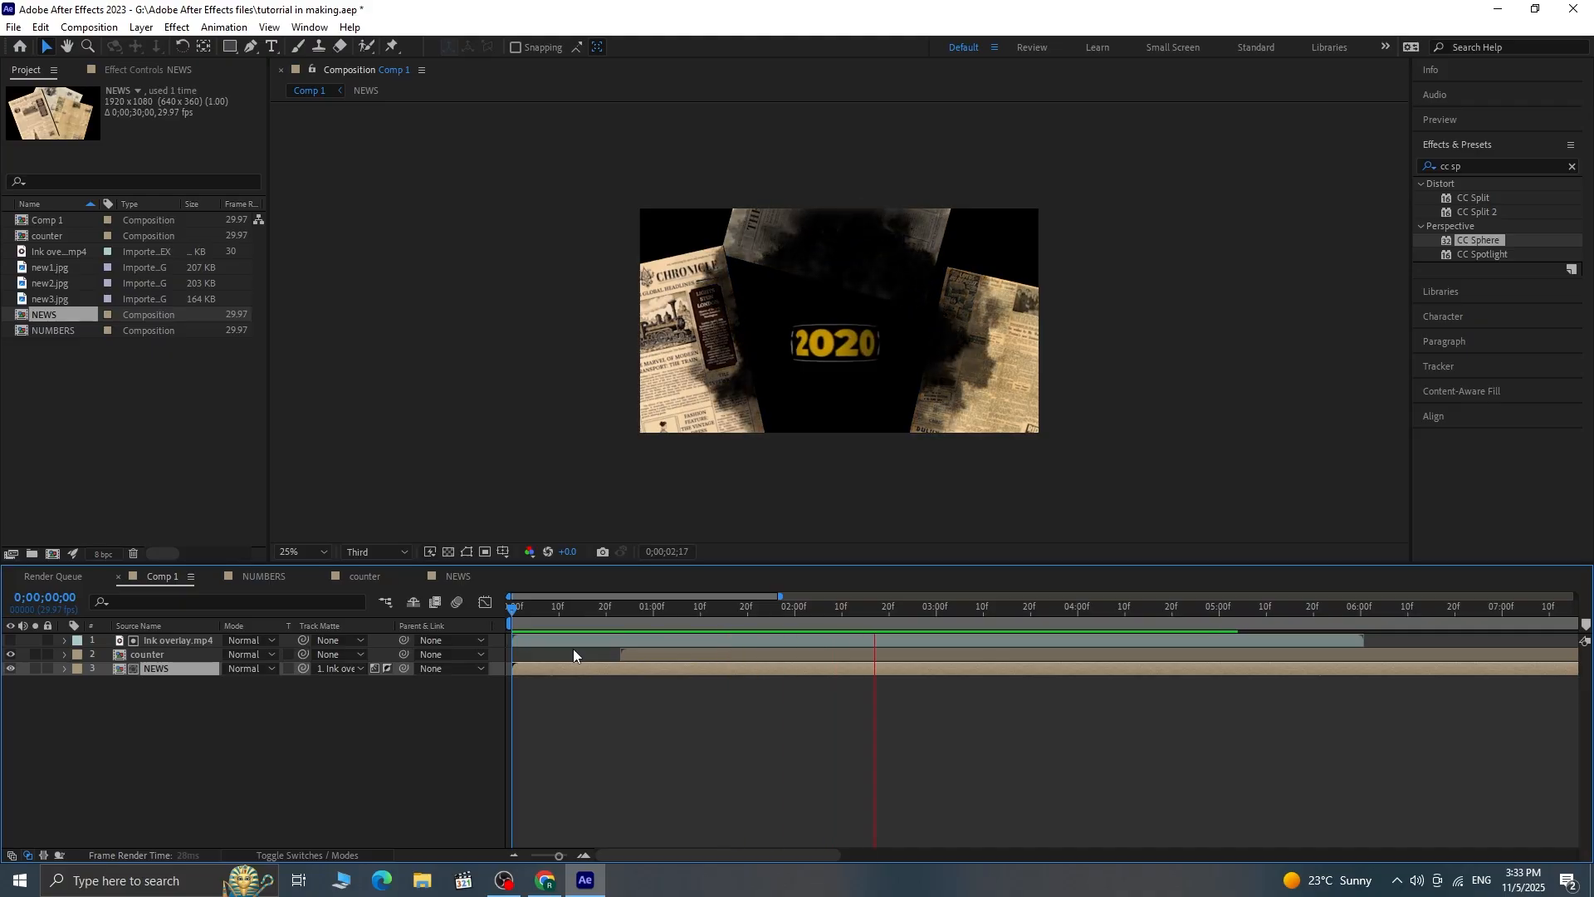
drag(661, 649, 697, 654)
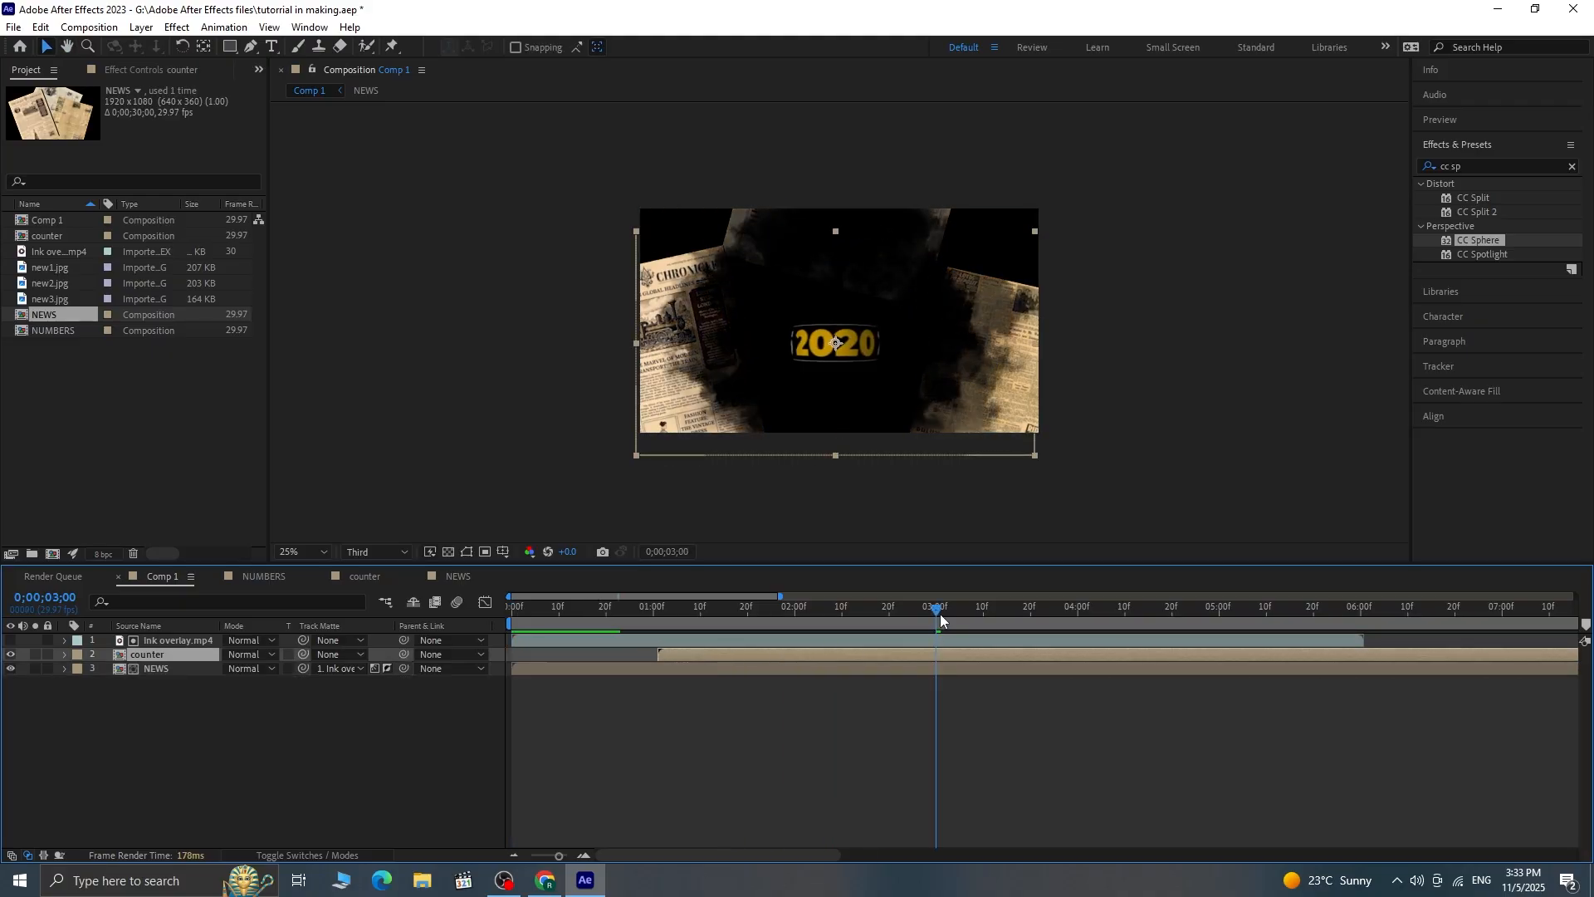
key(Home)
key(space)
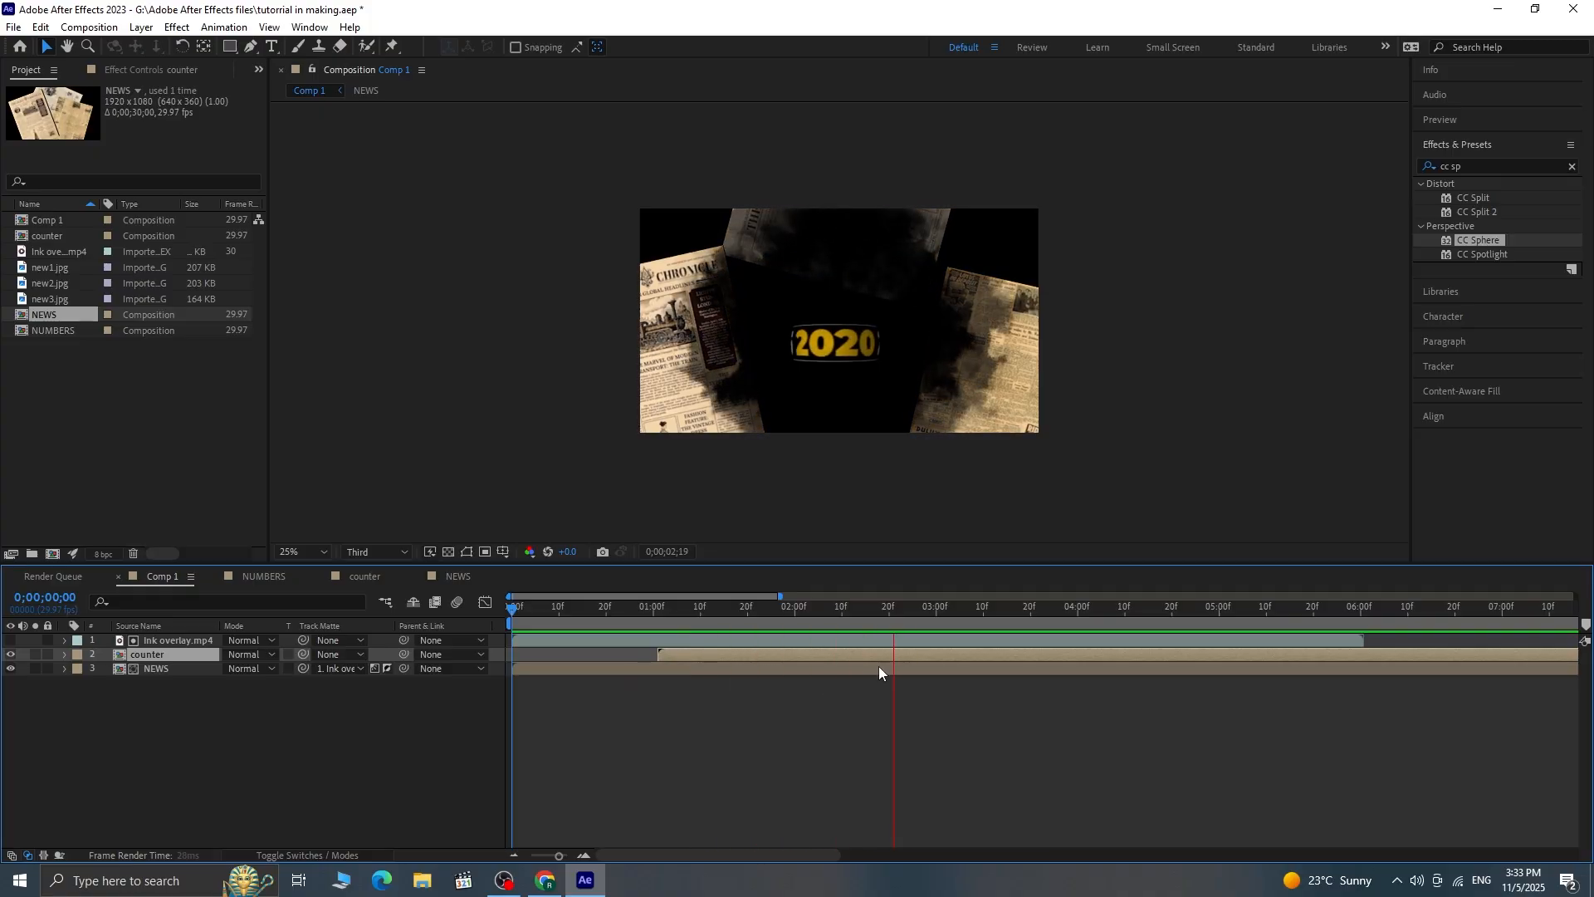
key(space)
Step: Set the Ink overlay layer's scale to 116% and preview from the start
click(149, 639)
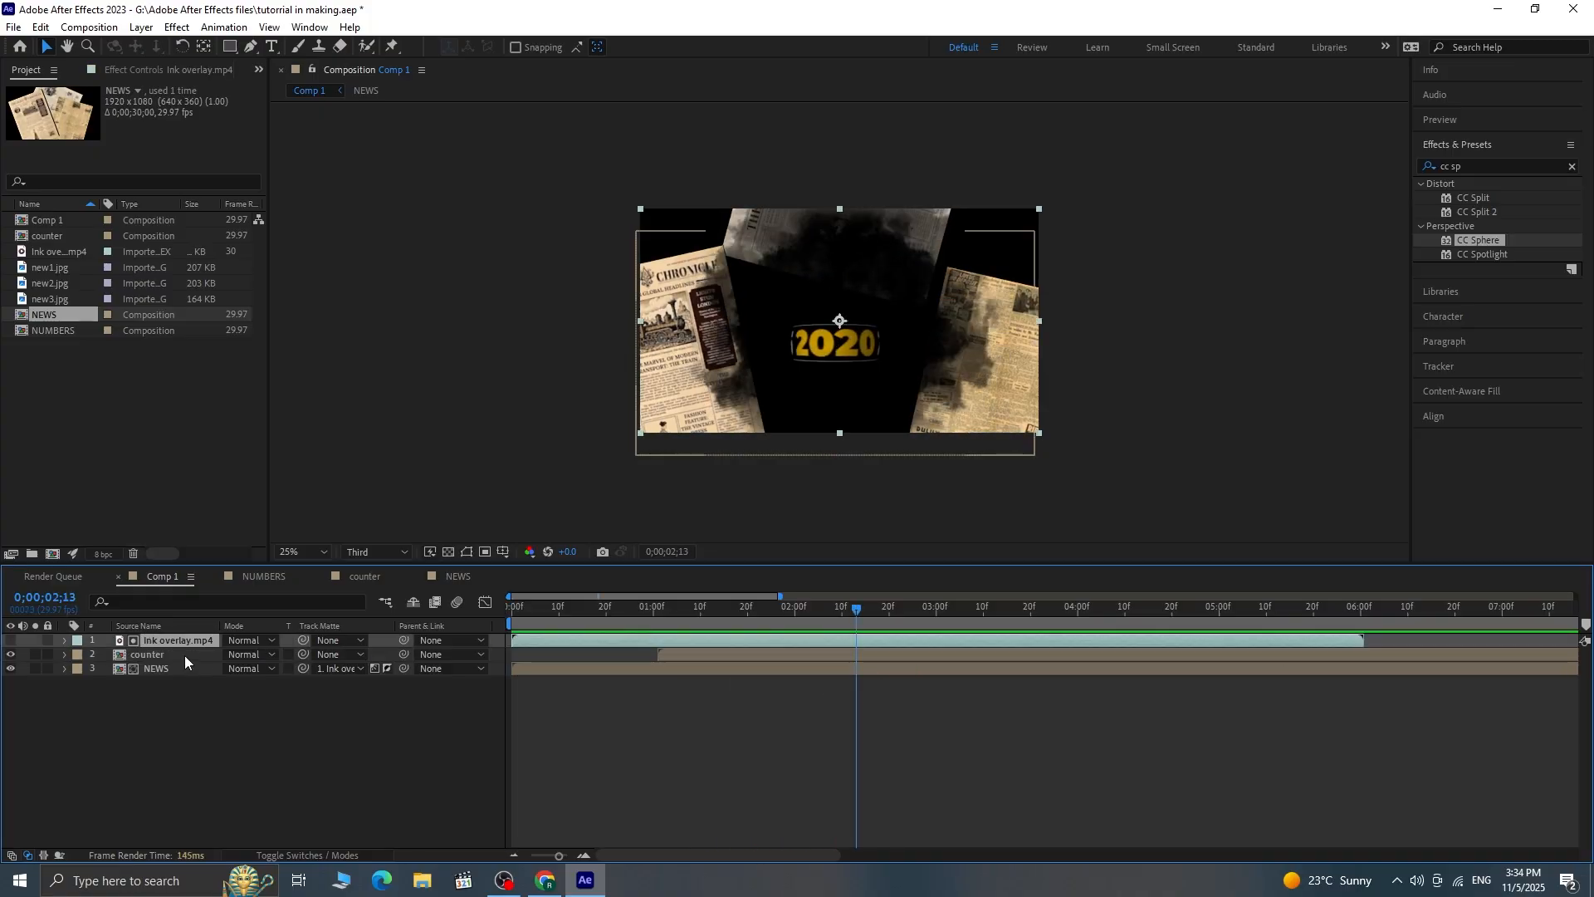
key(s)
drag(274, 660, 287, 660)
key(Home)
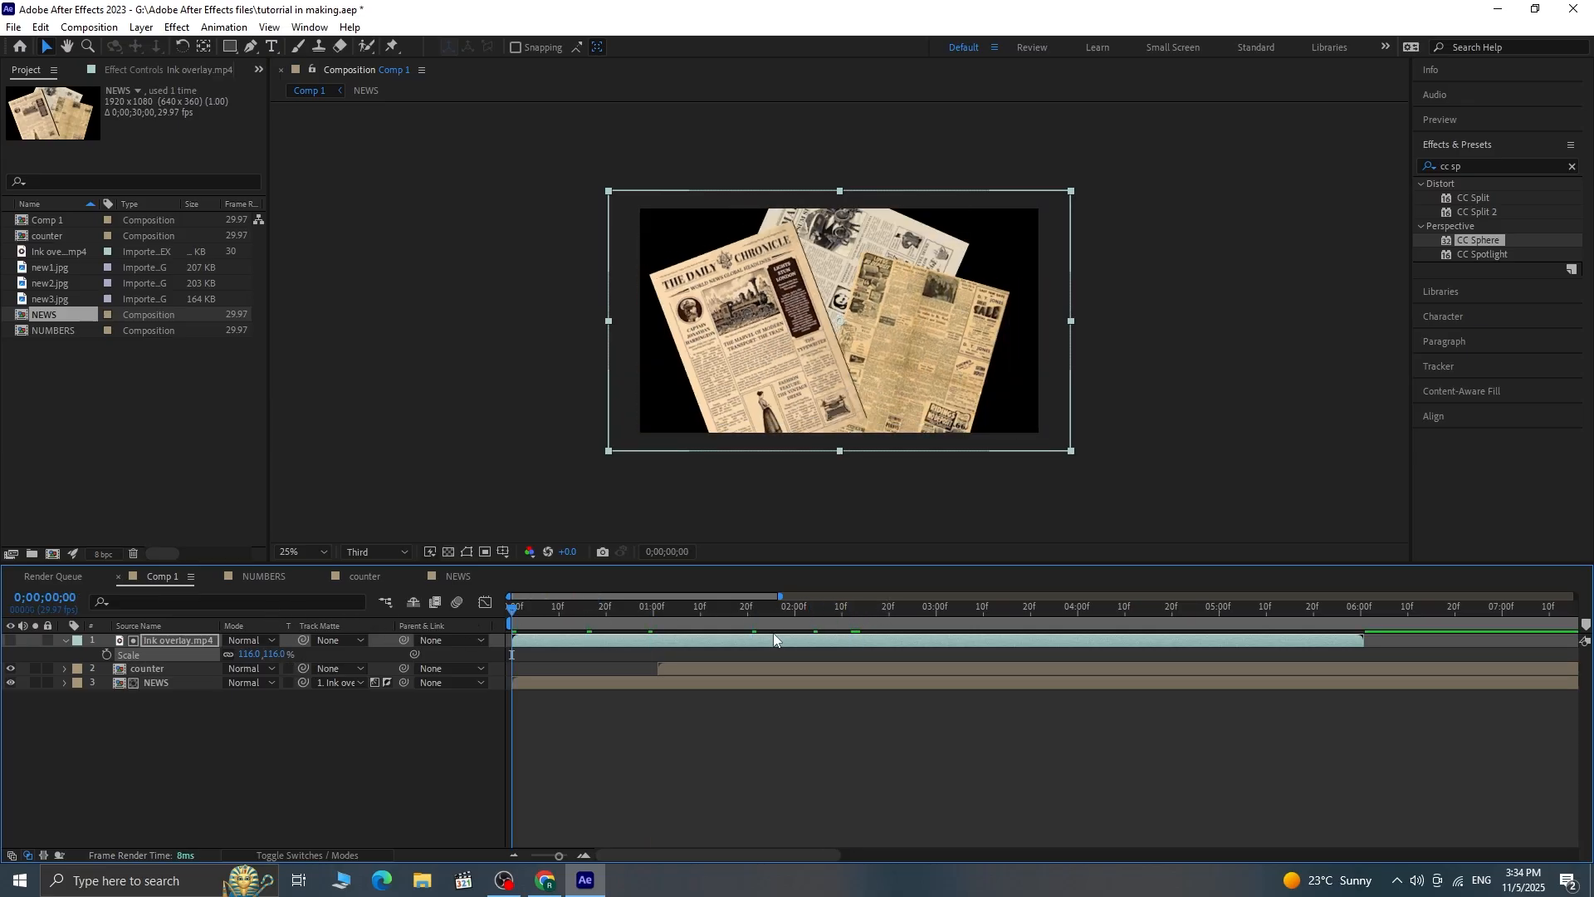
key(space)
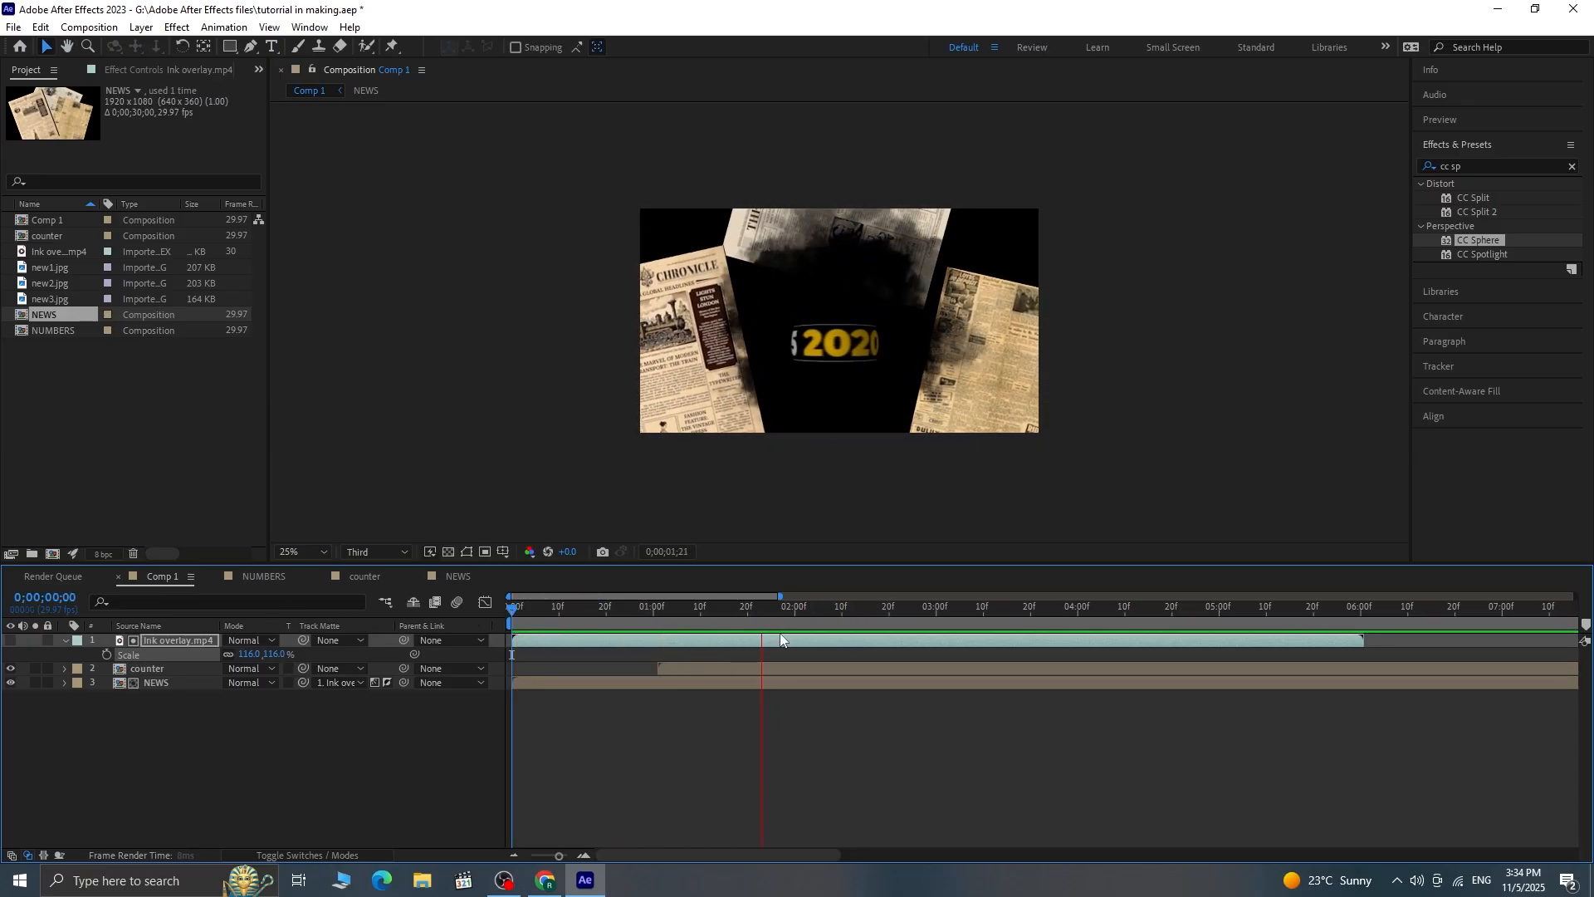
key(space)
Step: Enable time remapping on the Ink overlay layer and preview from the start
click(880, 640)
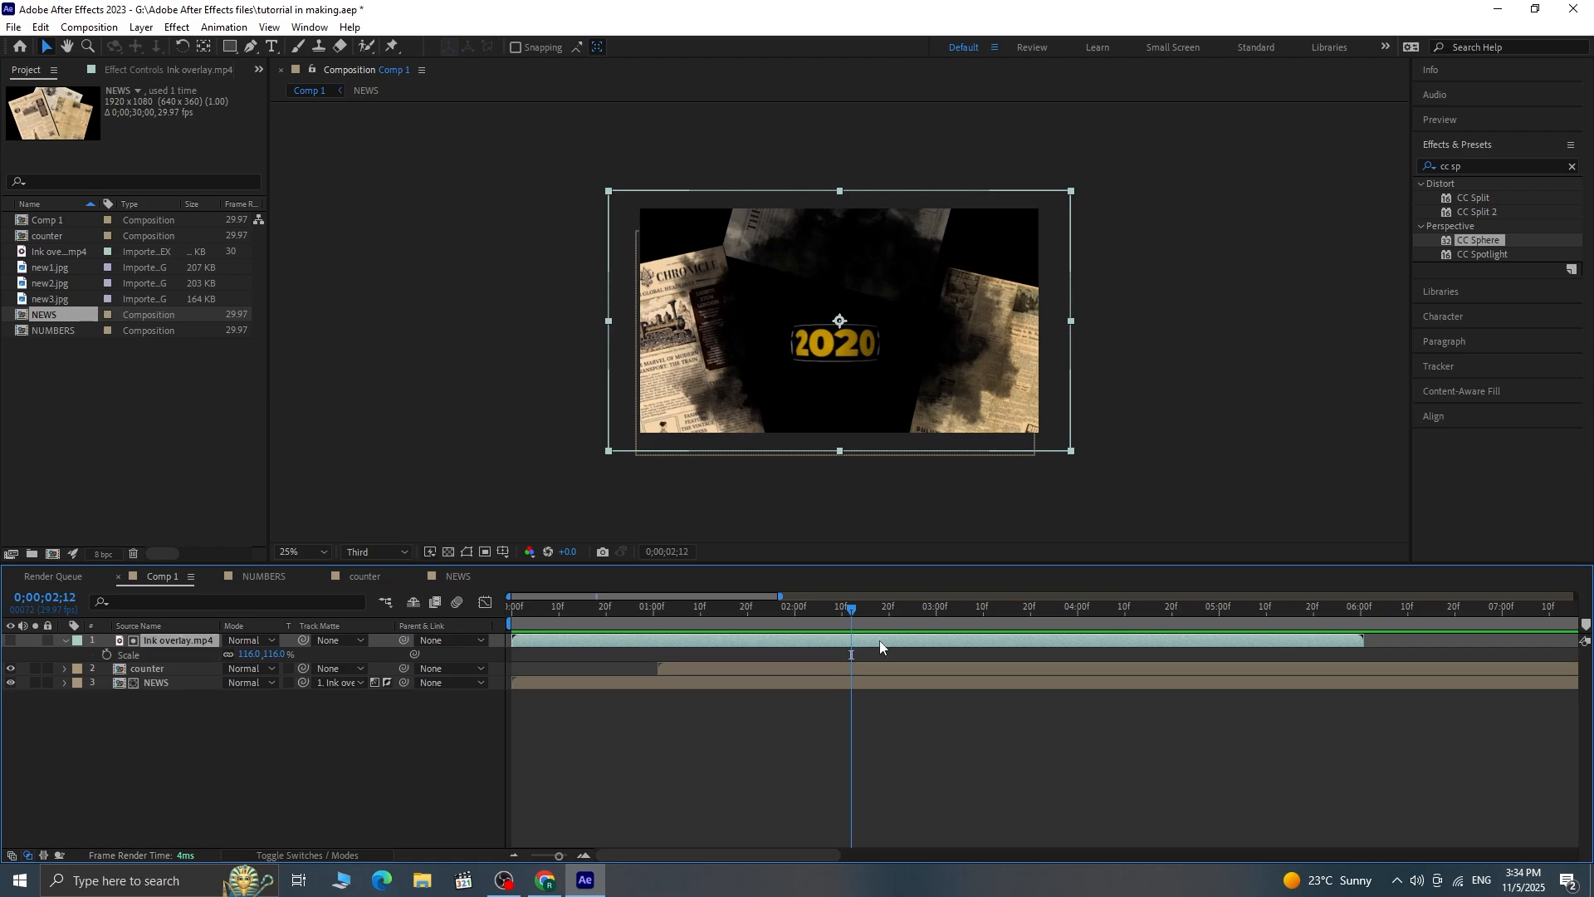
click(137, 27)
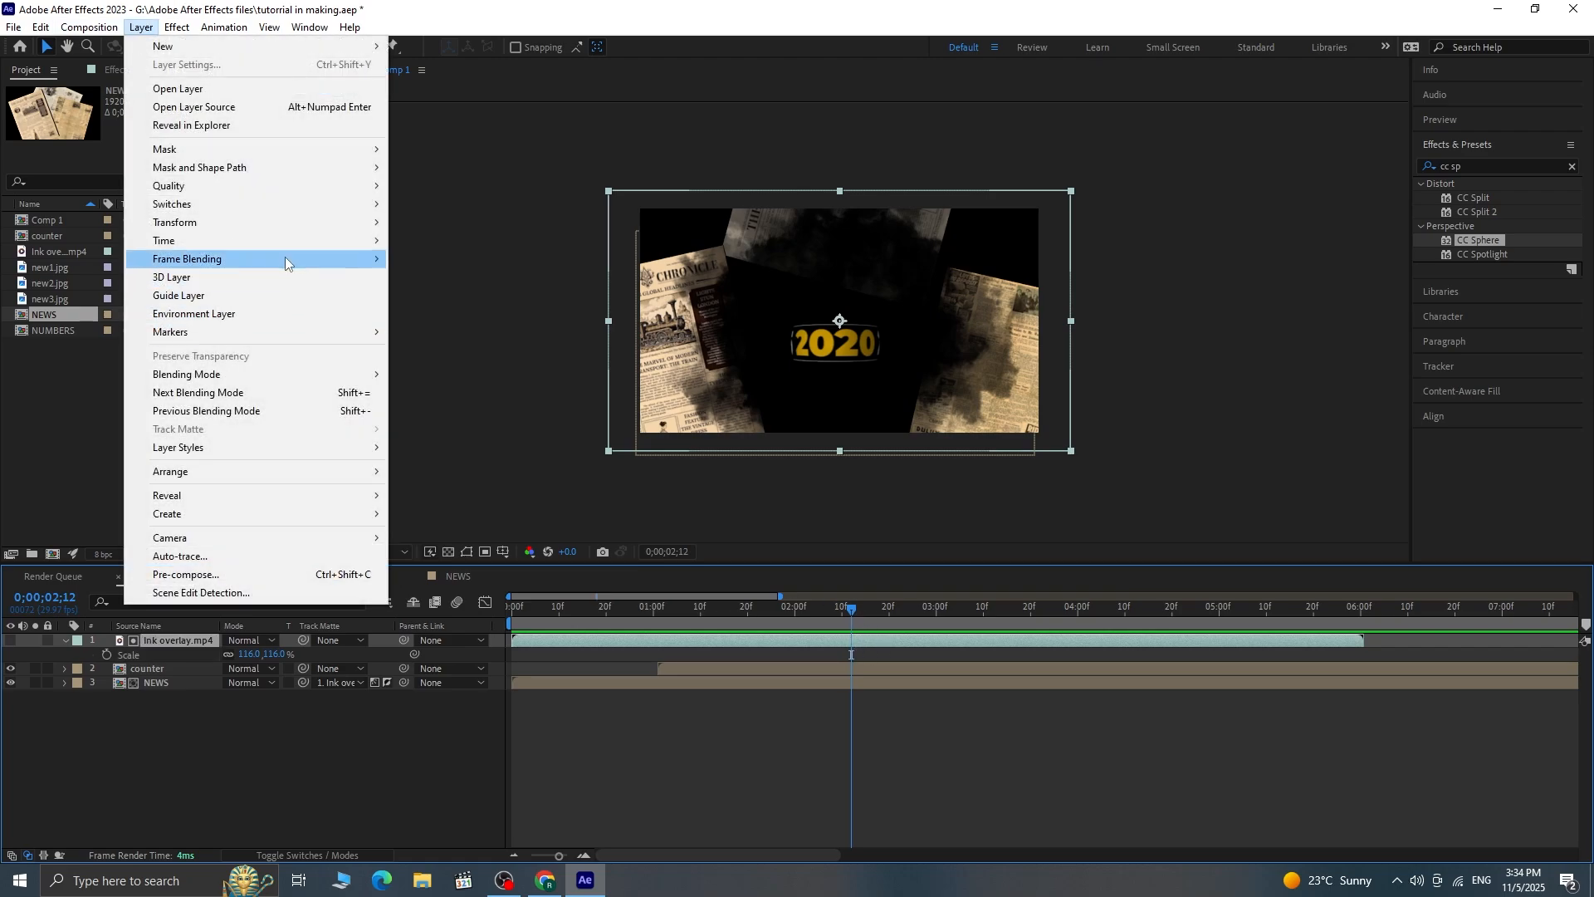
mouse_move(301, 239)
click(456, 243)
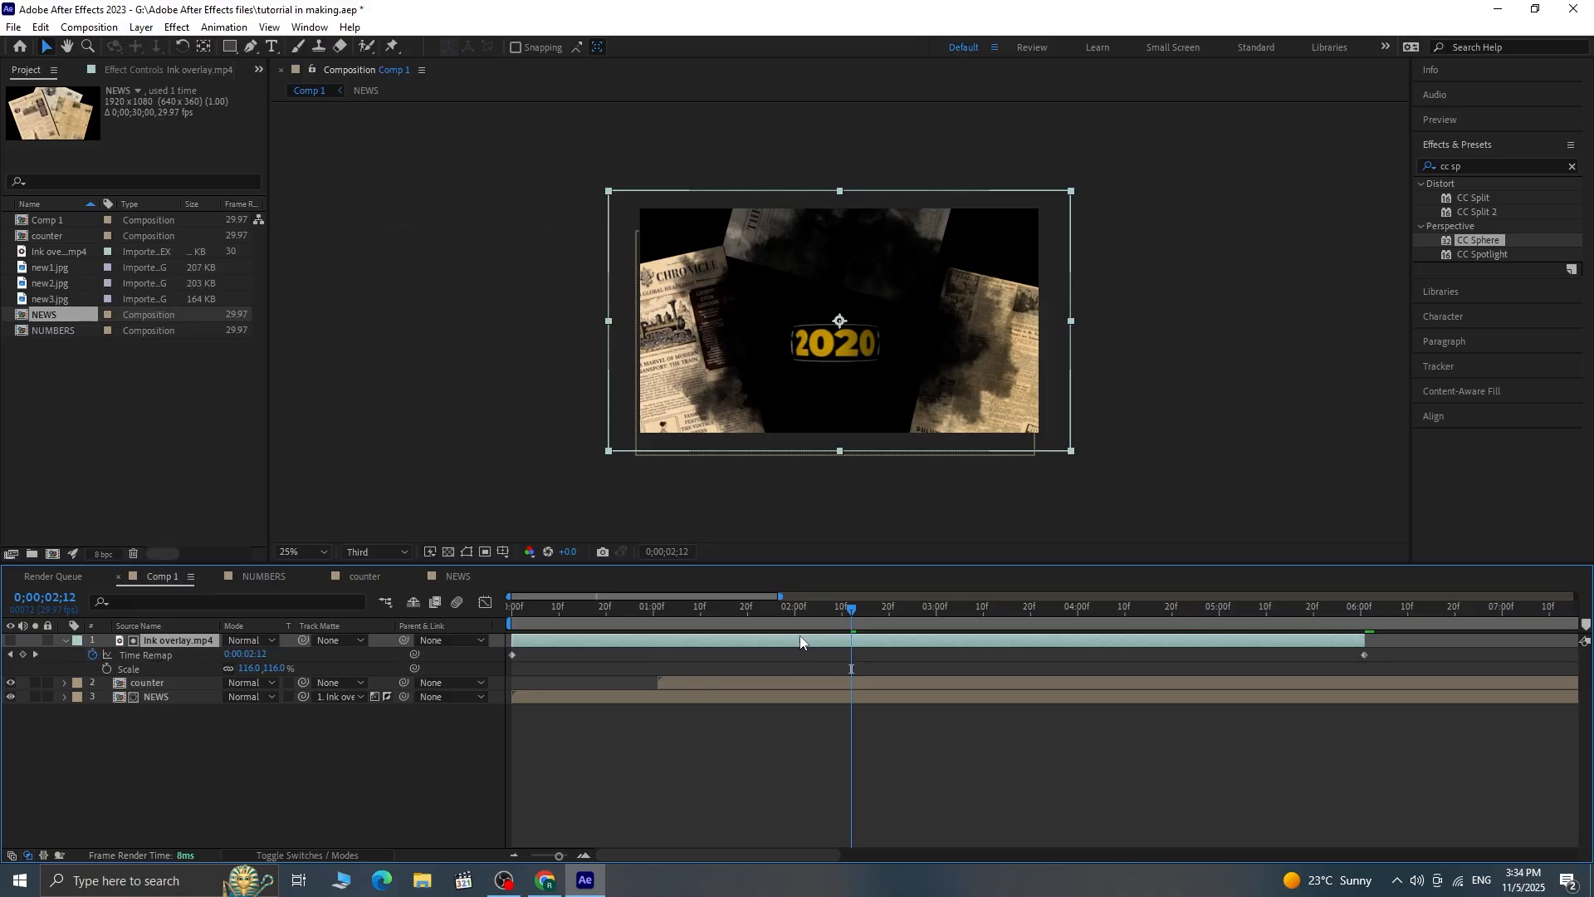
drag(839, 611, 495, 624)
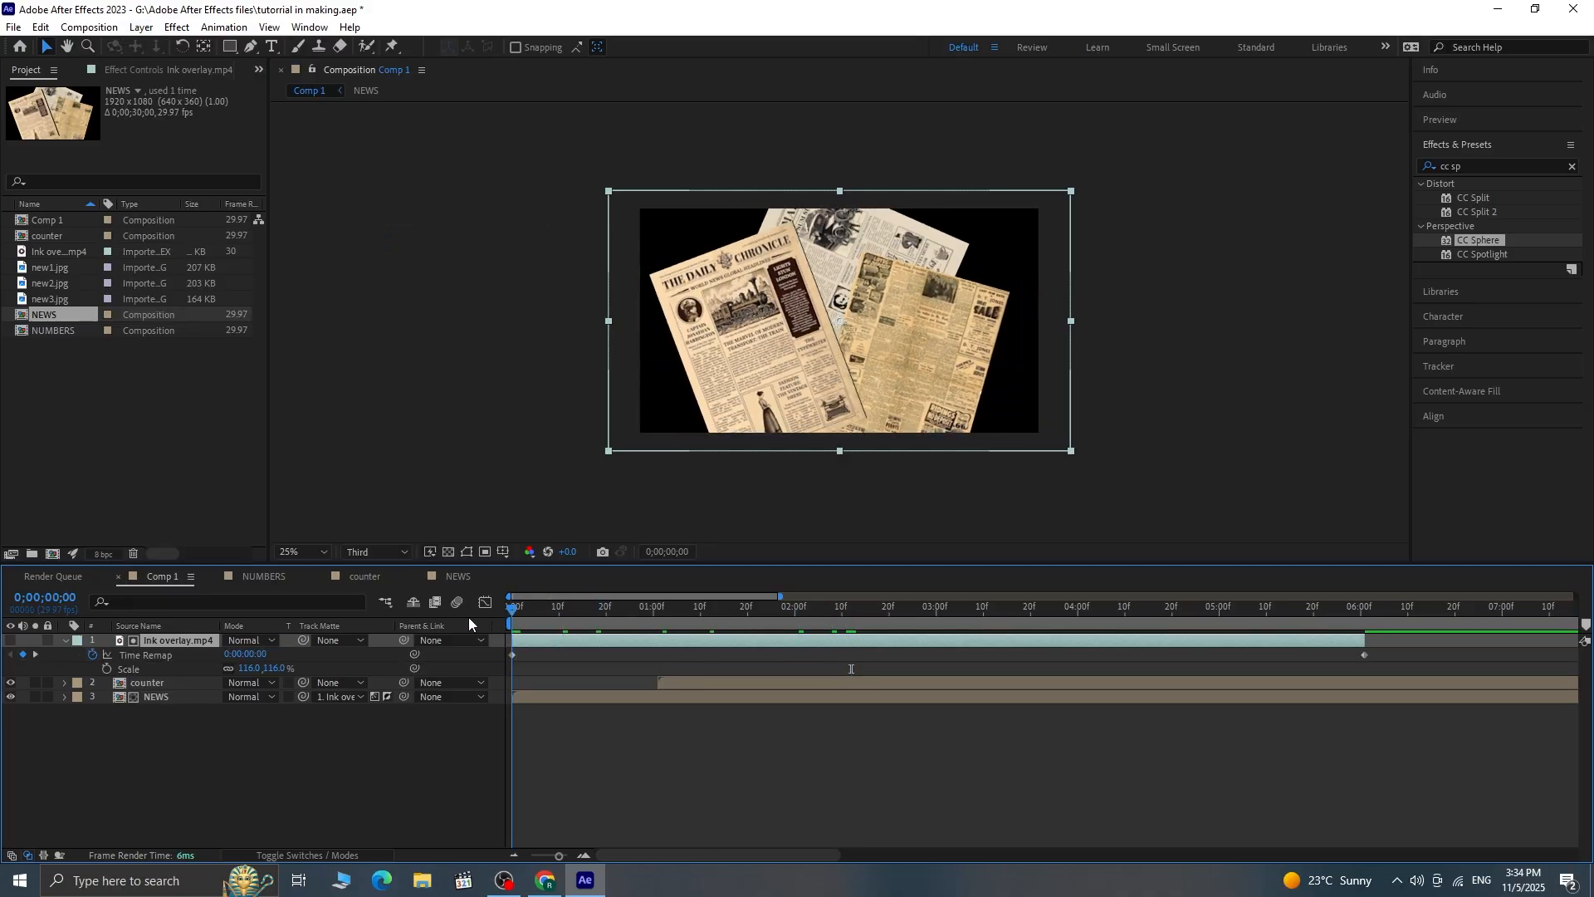
key(space)
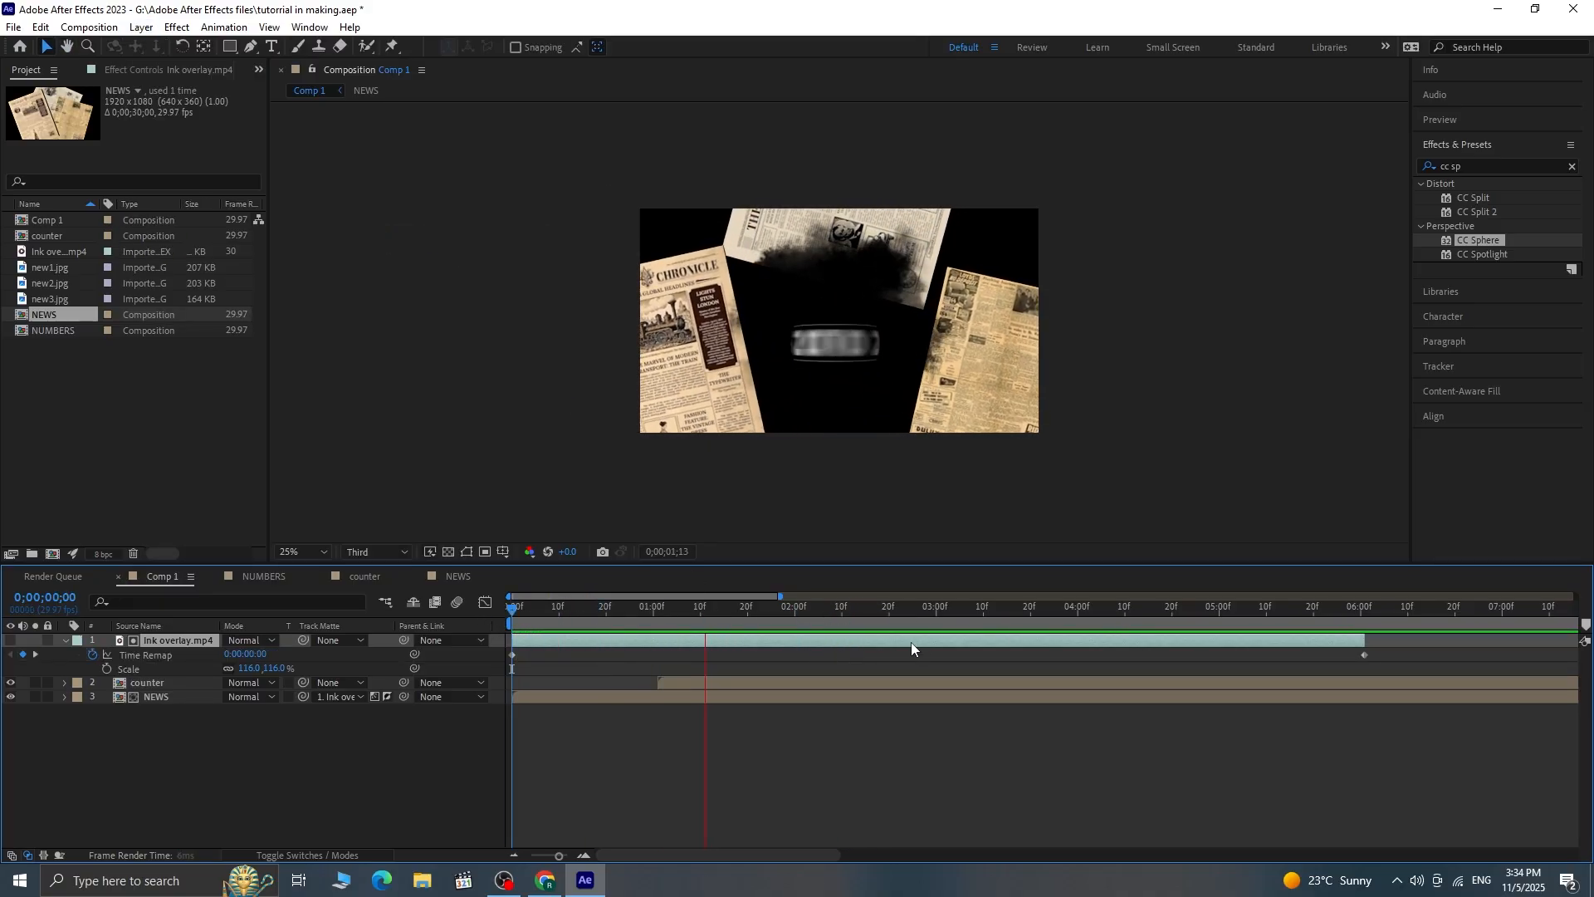
key(space)
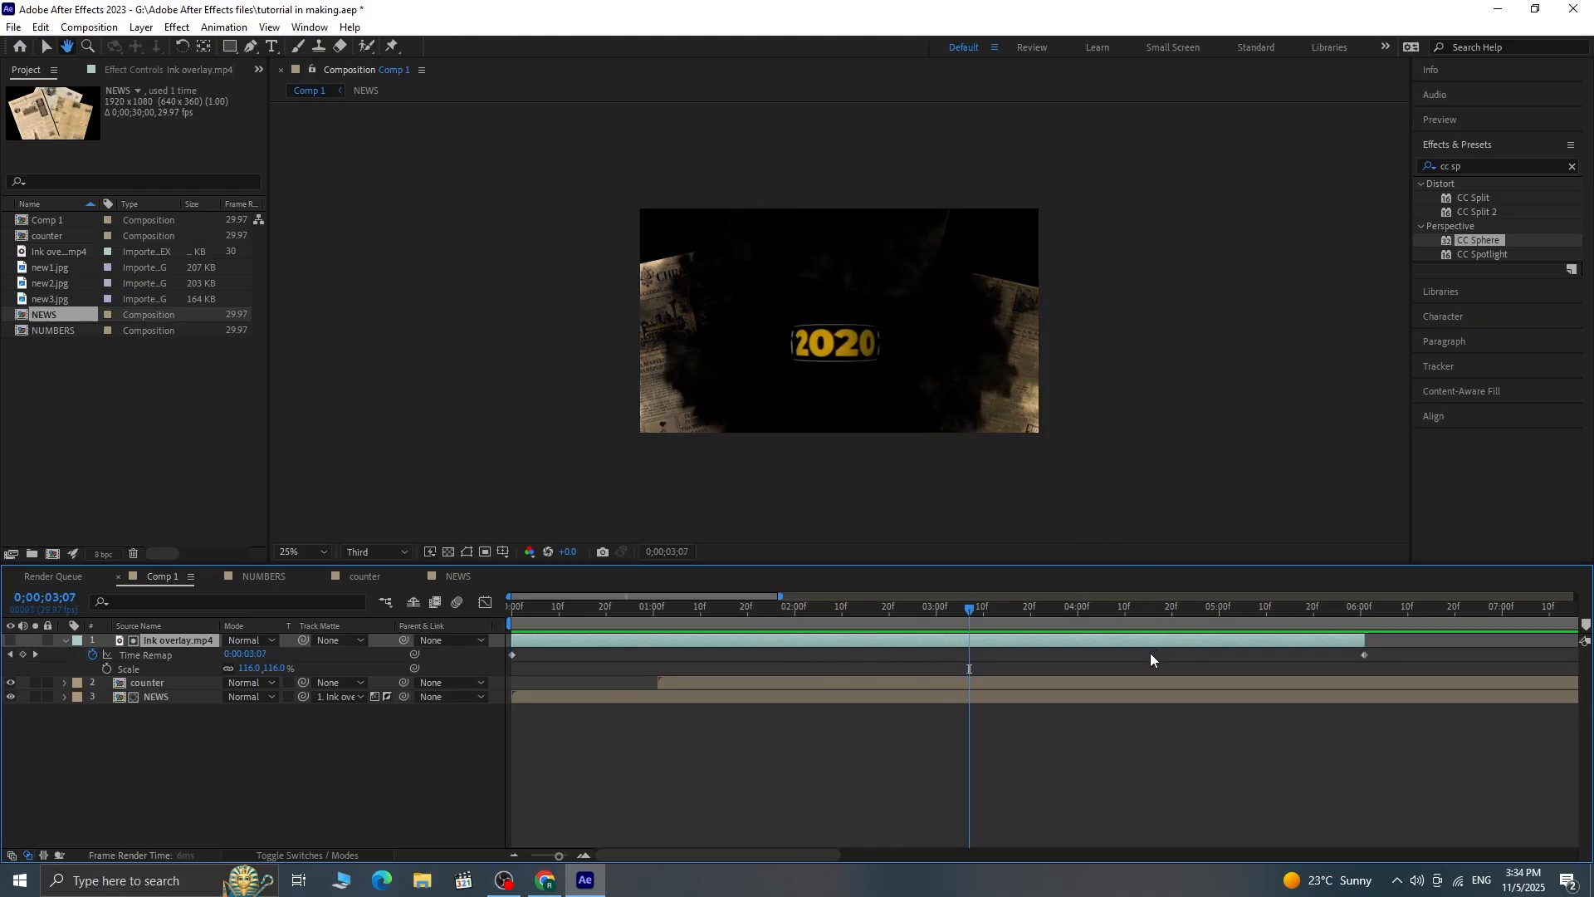
Step: Add a Time Remap keyframe at 0;00;03;07, shift it and the end keyframe earlier to about 1;23 and 4;17, and preview
click(23, 655)
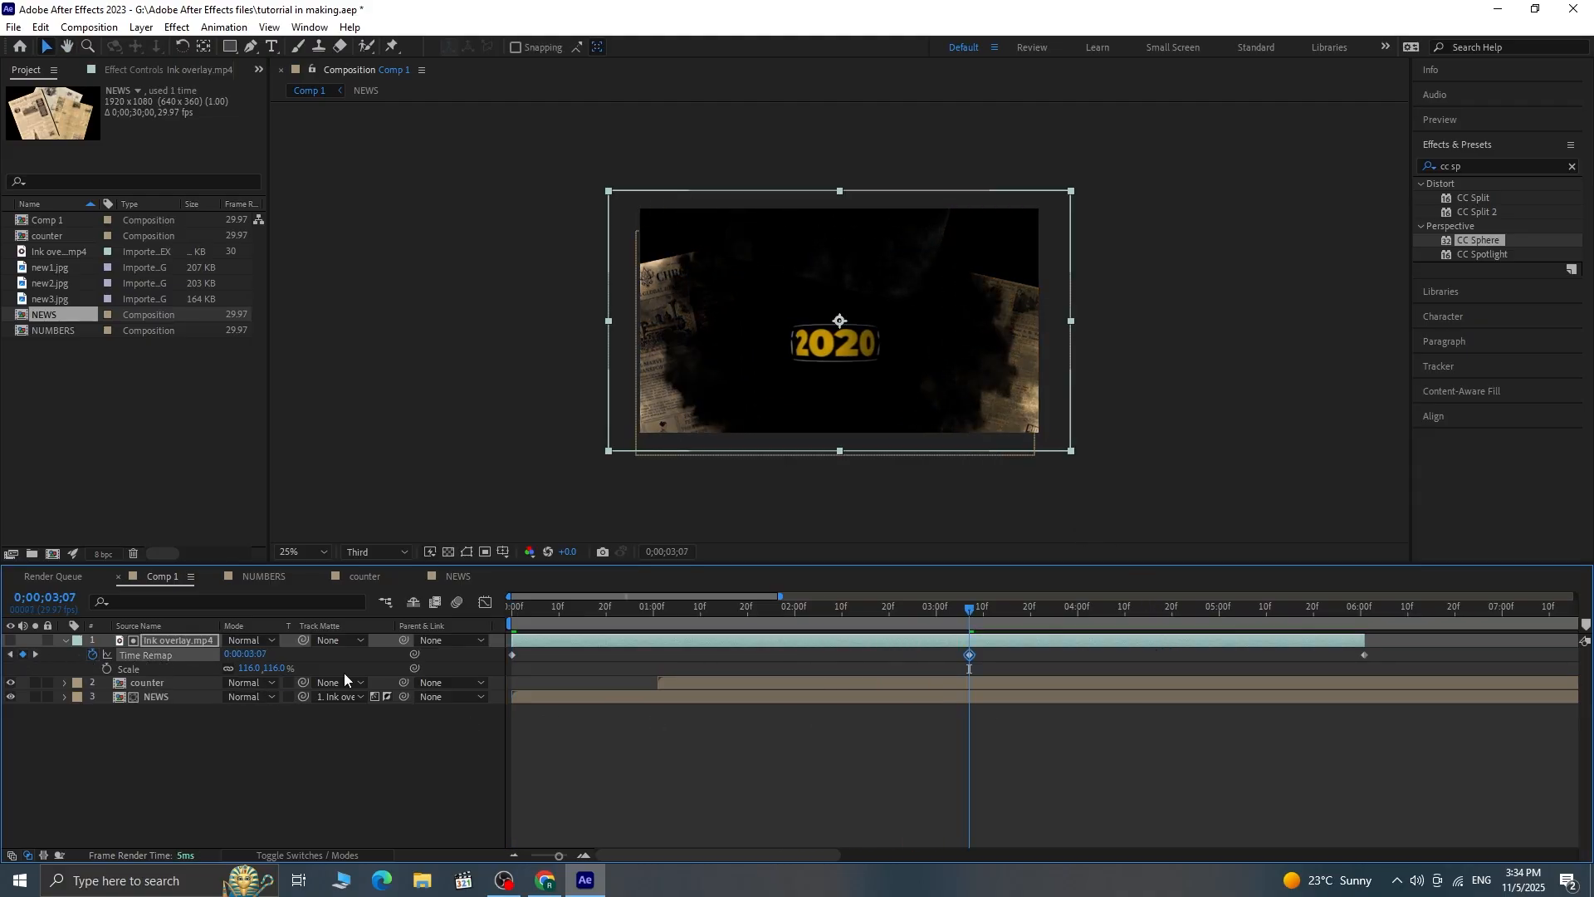
drag(1375, 664, 763, 655)
key(Home)
key(space)
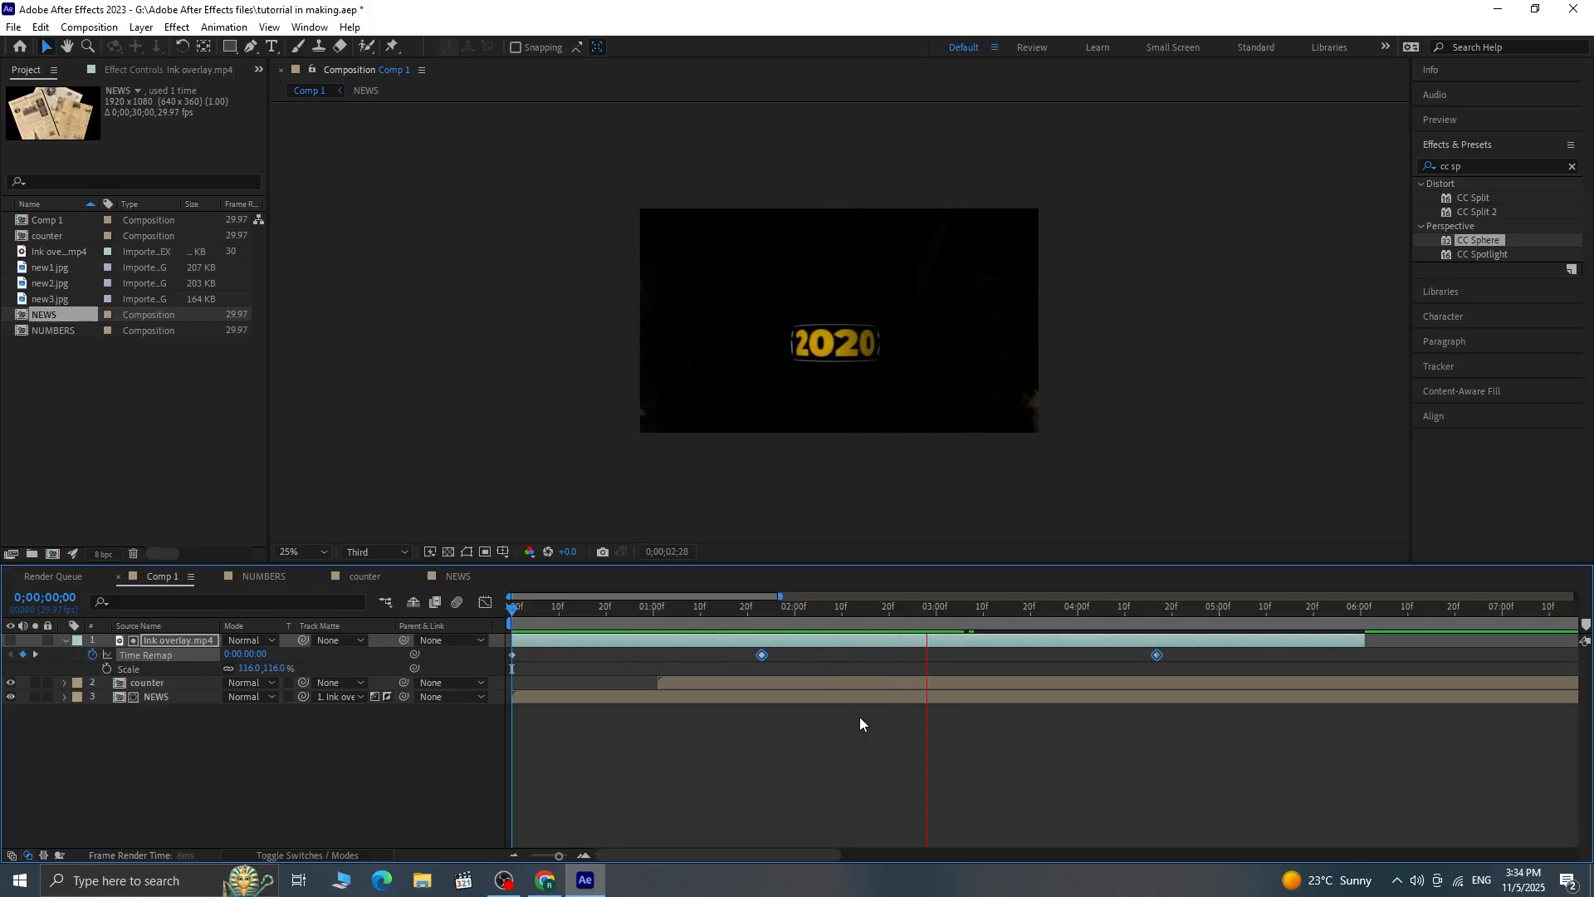
key(space)
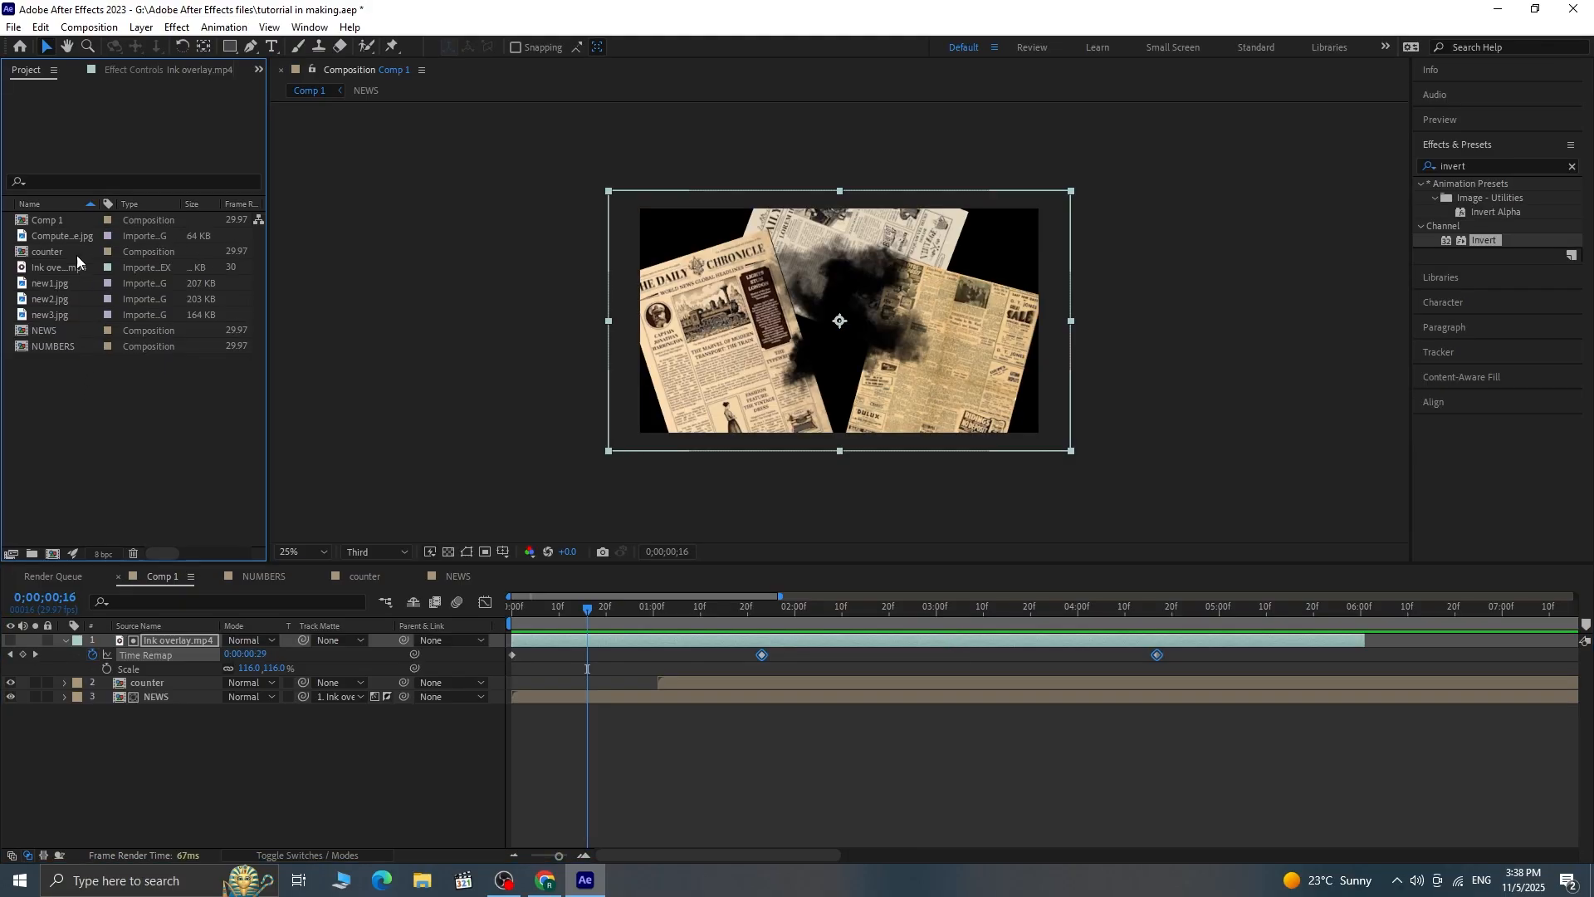
Step: Add Computer vintage.jpg as the top layer of Comp 1 and scale it to 270%
click(58, 221)
click(75, 235)
drag(75, 234, 146, 637)
key(s)
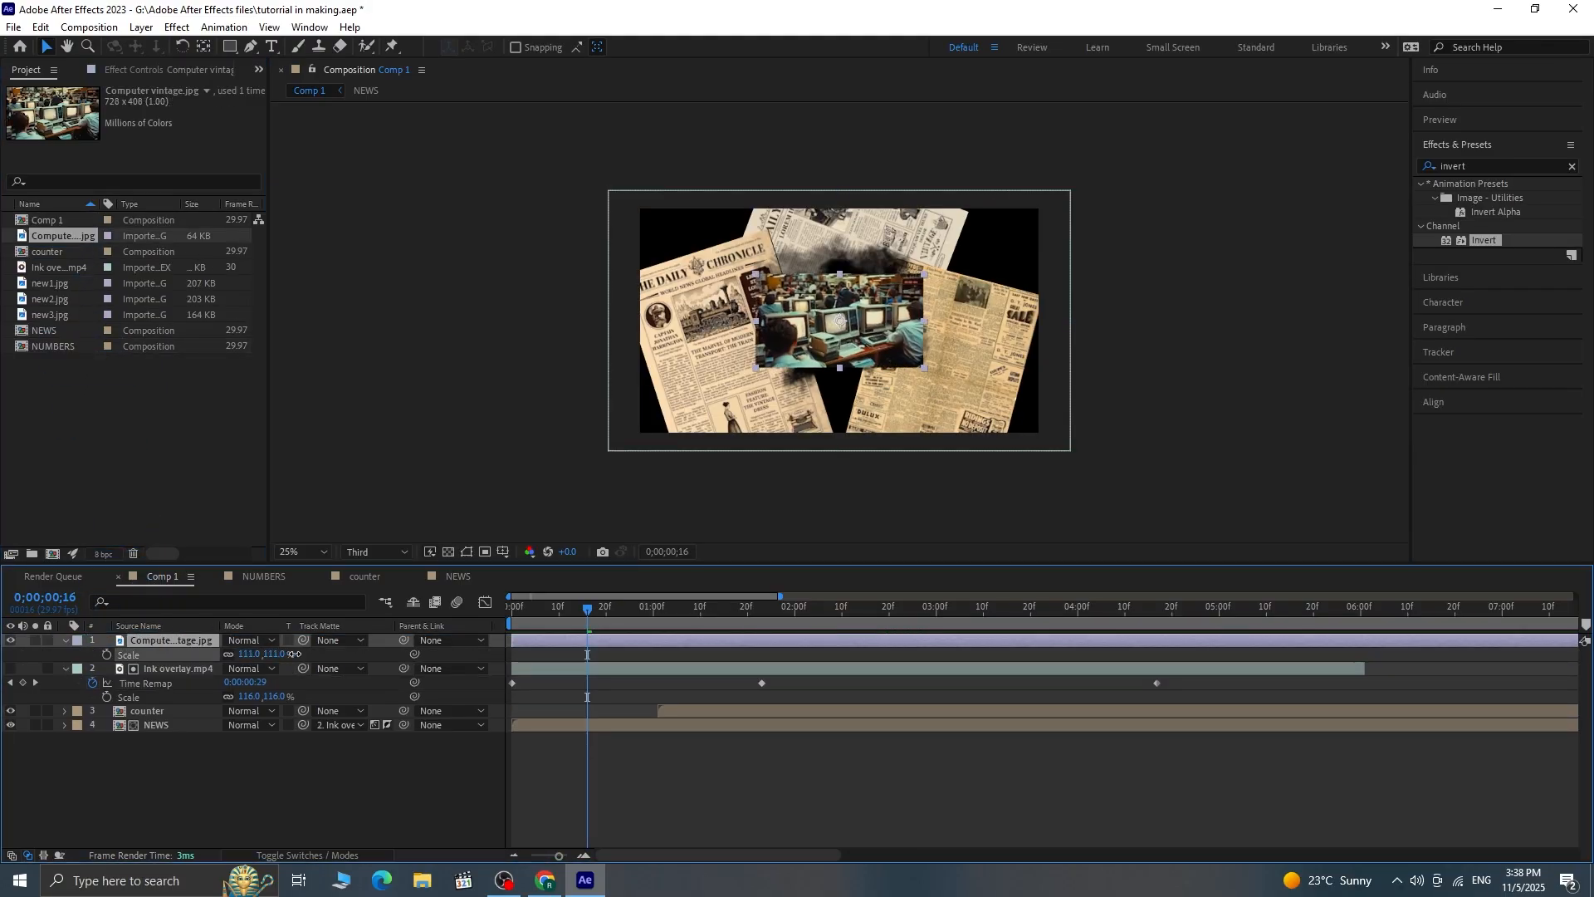
drag(274, 655, 409, 640)
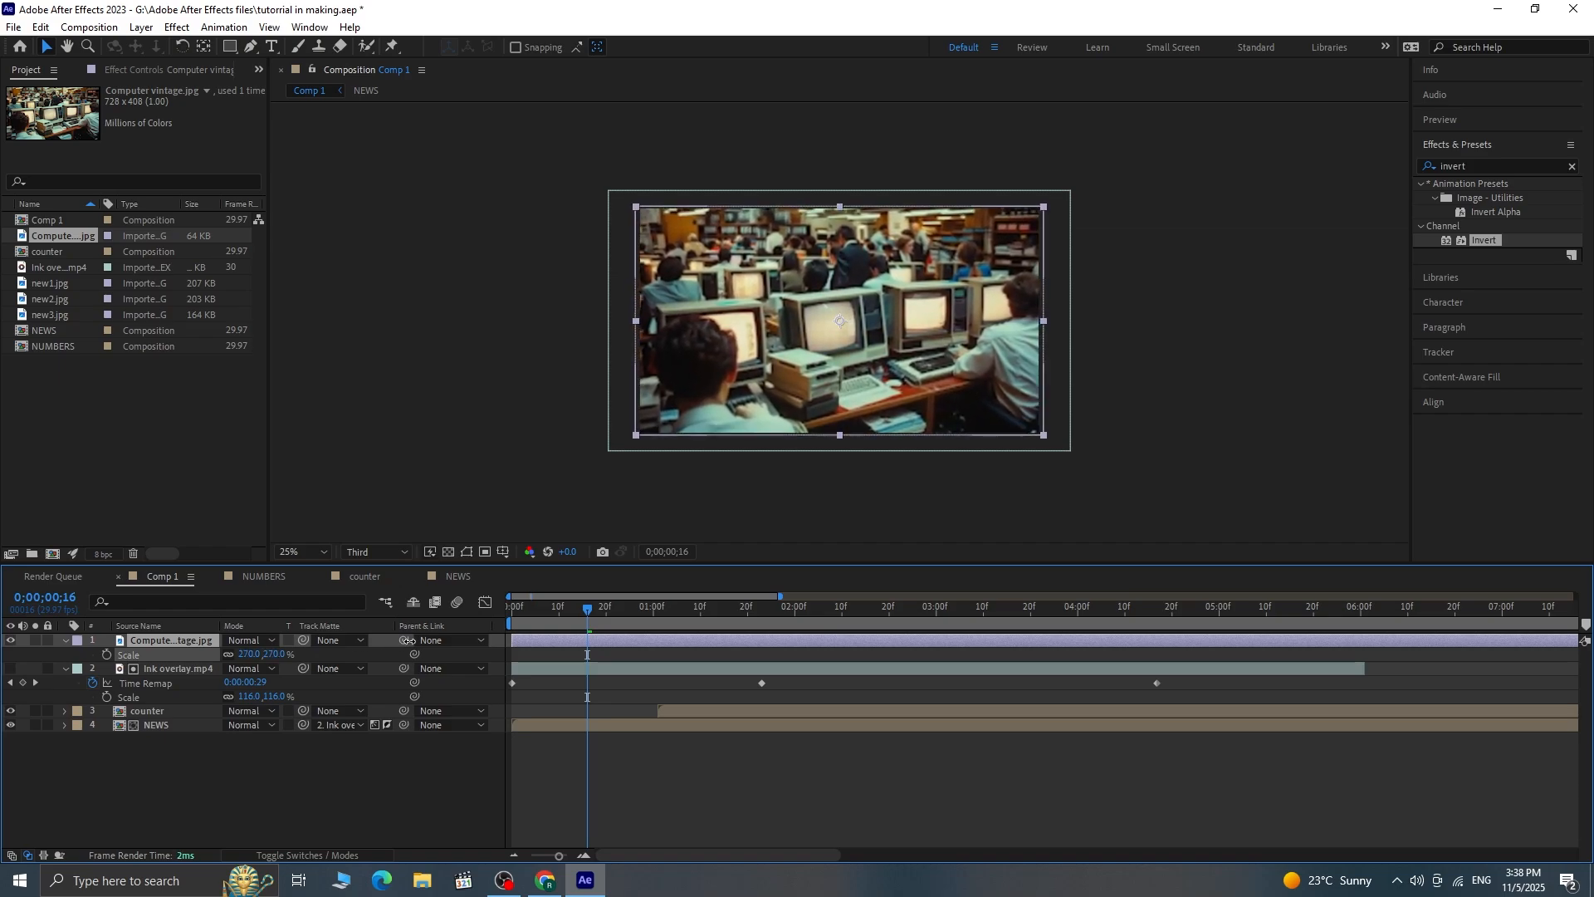
Step: Duplicate the Ink overlay layer, set the duplicate as the Computer vintage.jpg layer's track matte, and preview from the start
click(134, 671)
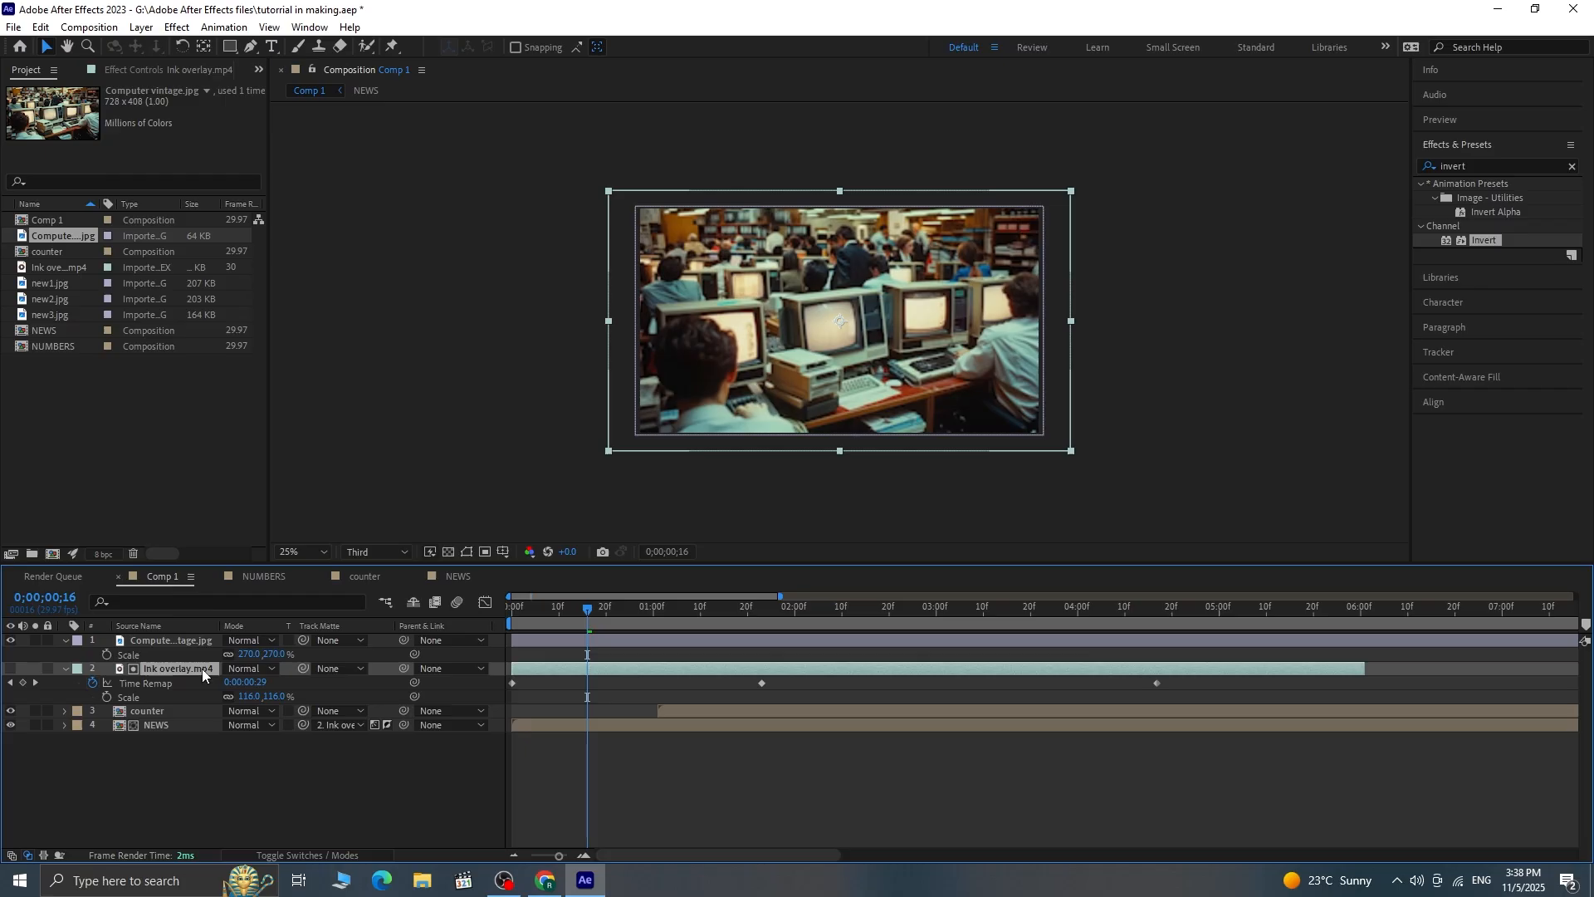
key(ctrl+d)
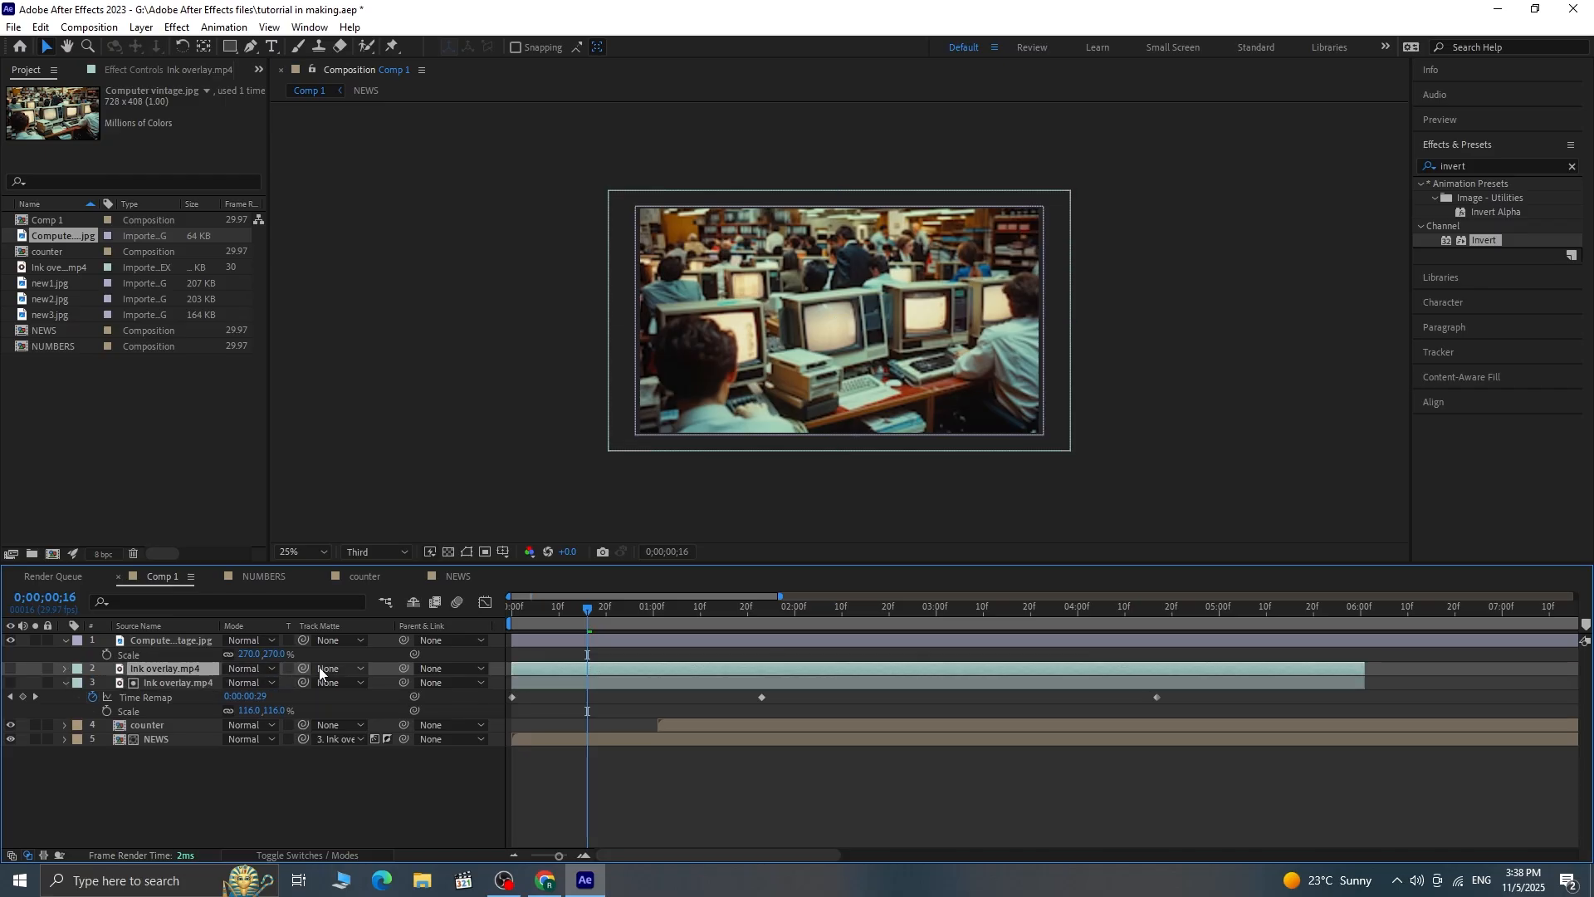
click(11, 669)
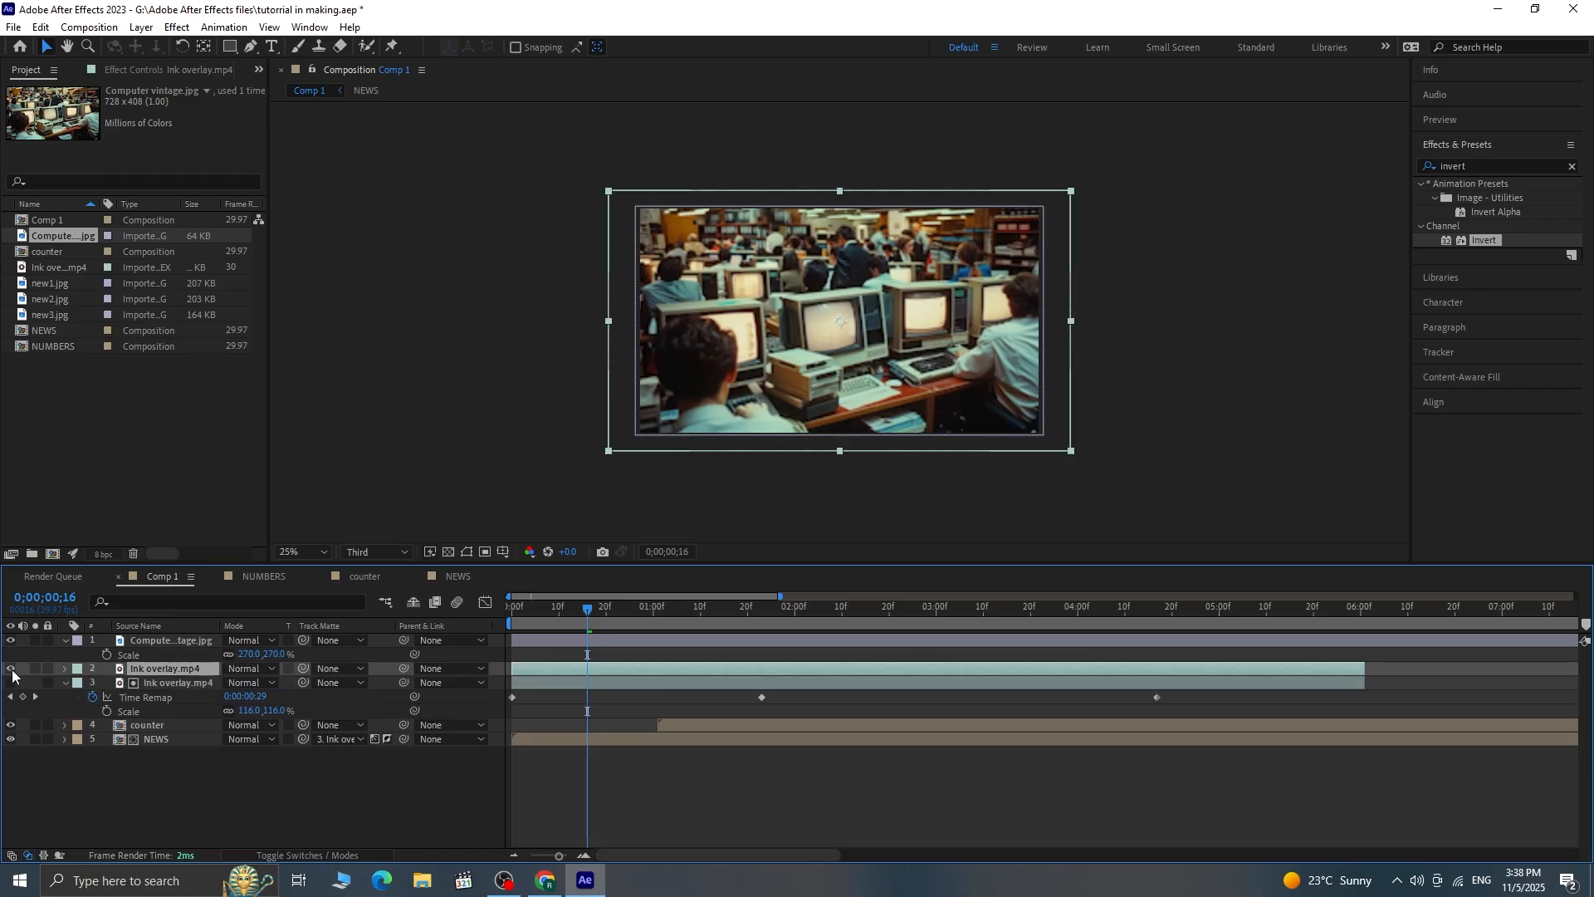
click(332, 640)
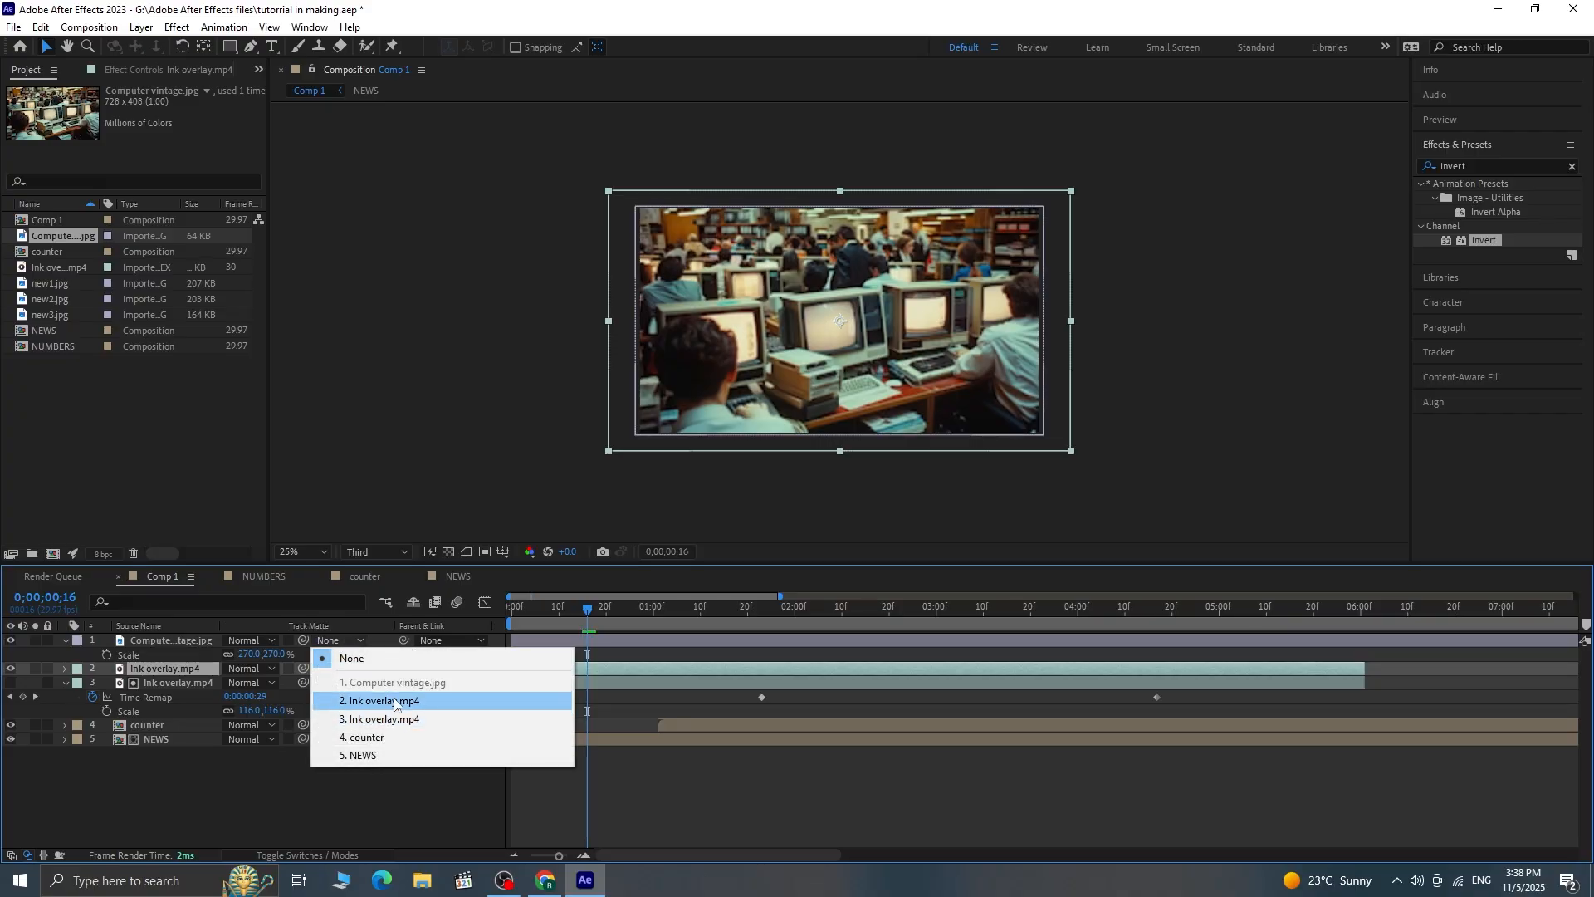
click(395, 702)
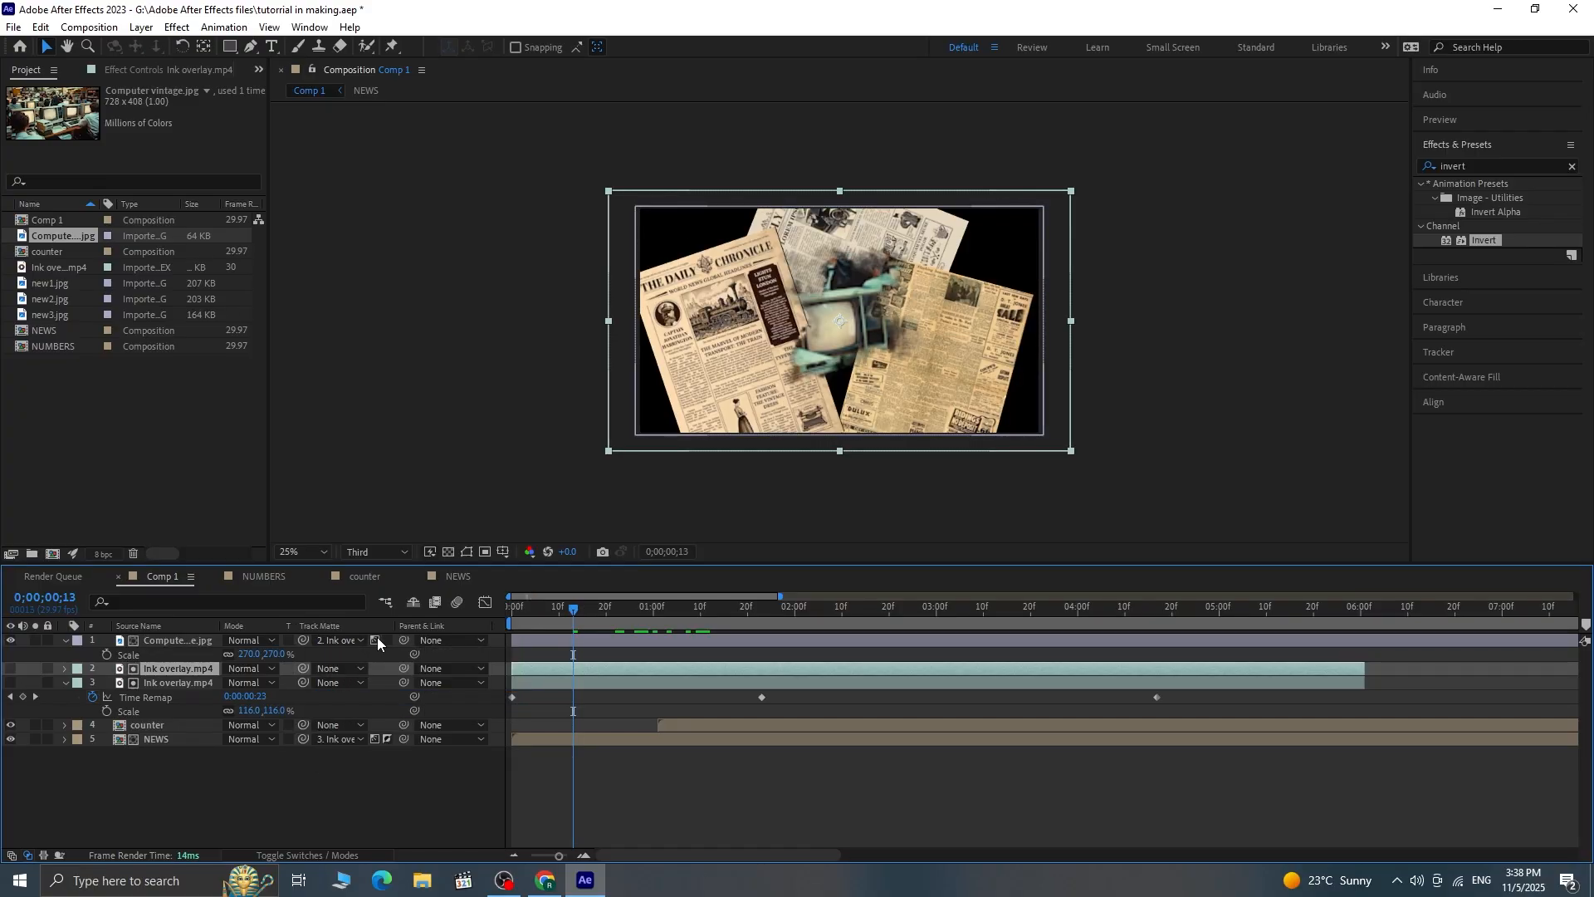
key(Home)
key(space)
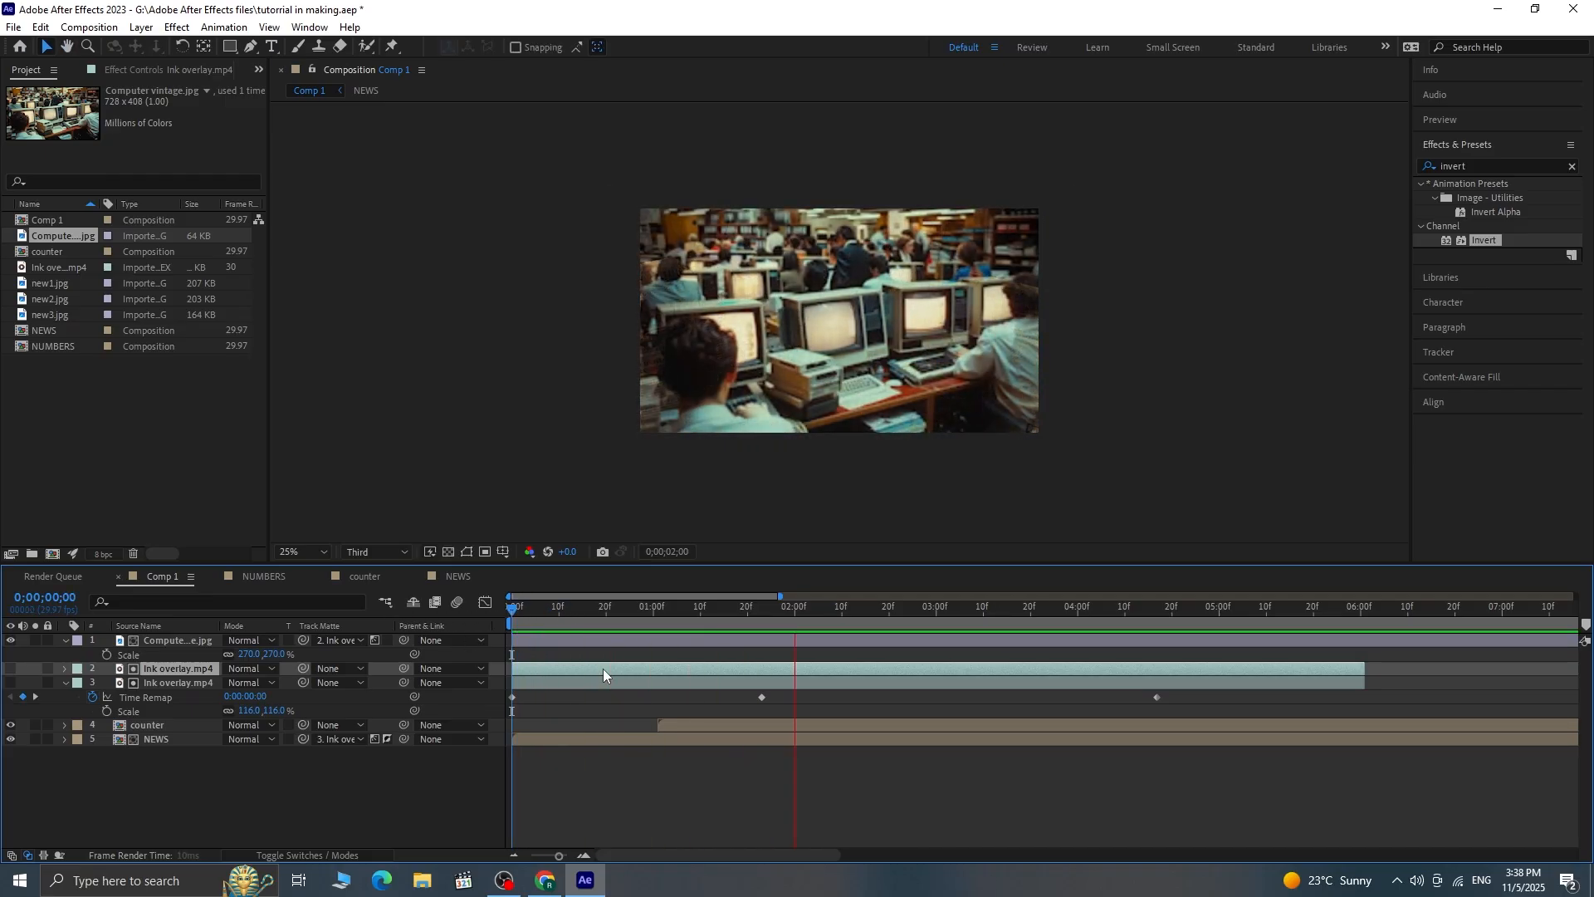
Step: Shift the counter layer to start at about 0;00;00;16 and move it to the top of Comp 1's layer stack
click(744, 729)
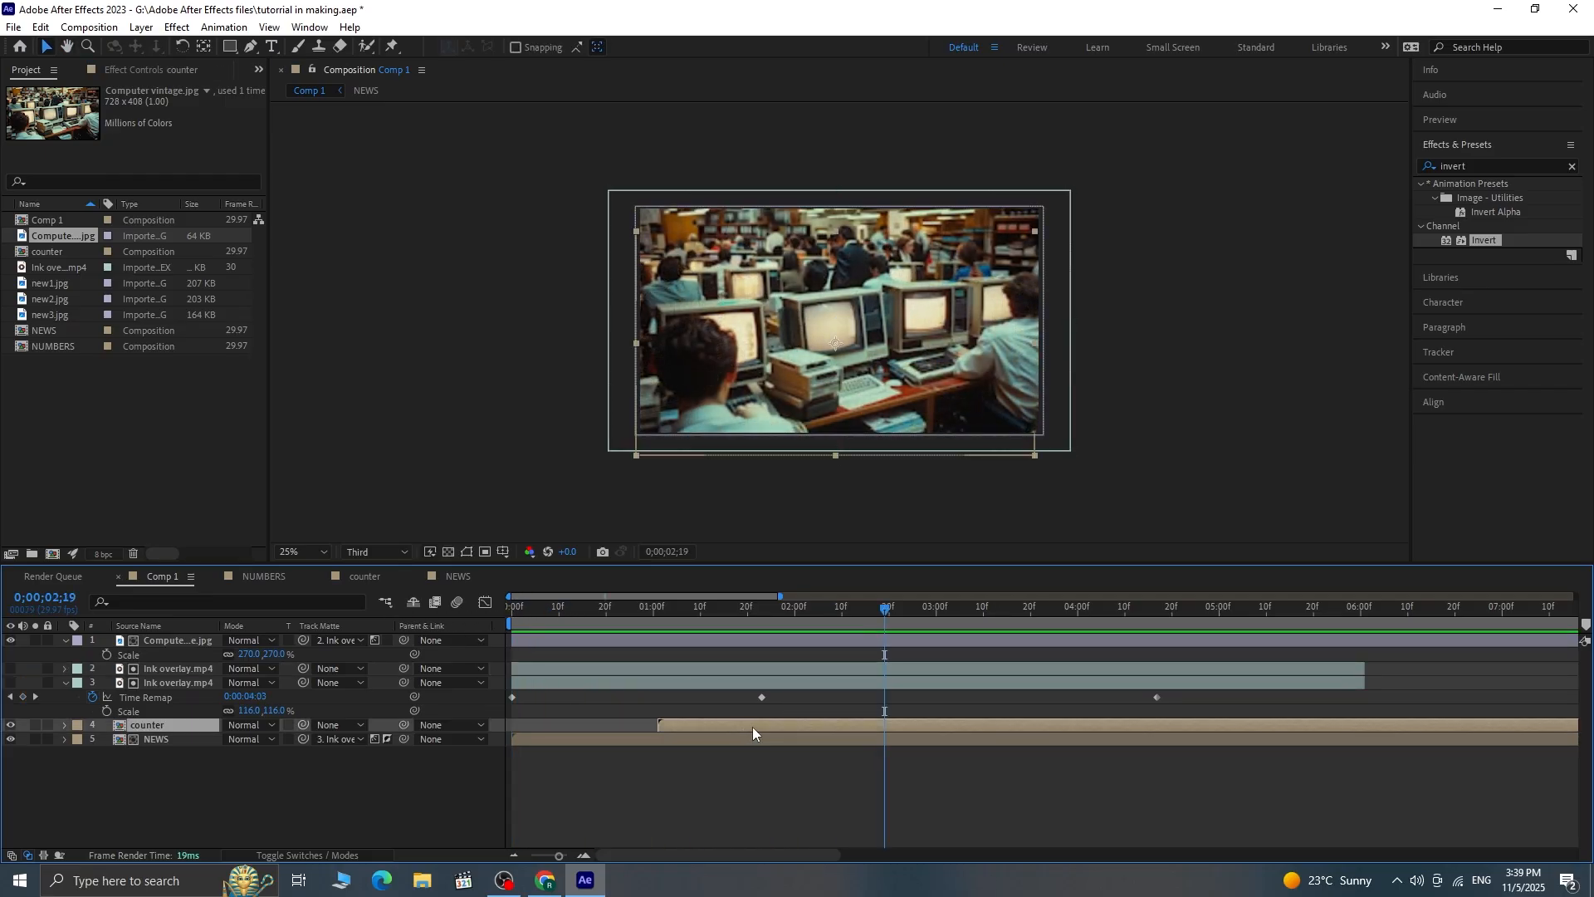
drag(749, 726, 782, 726)
drag(175, 723, 179, 637)
drag(885, 605, 427, 593)
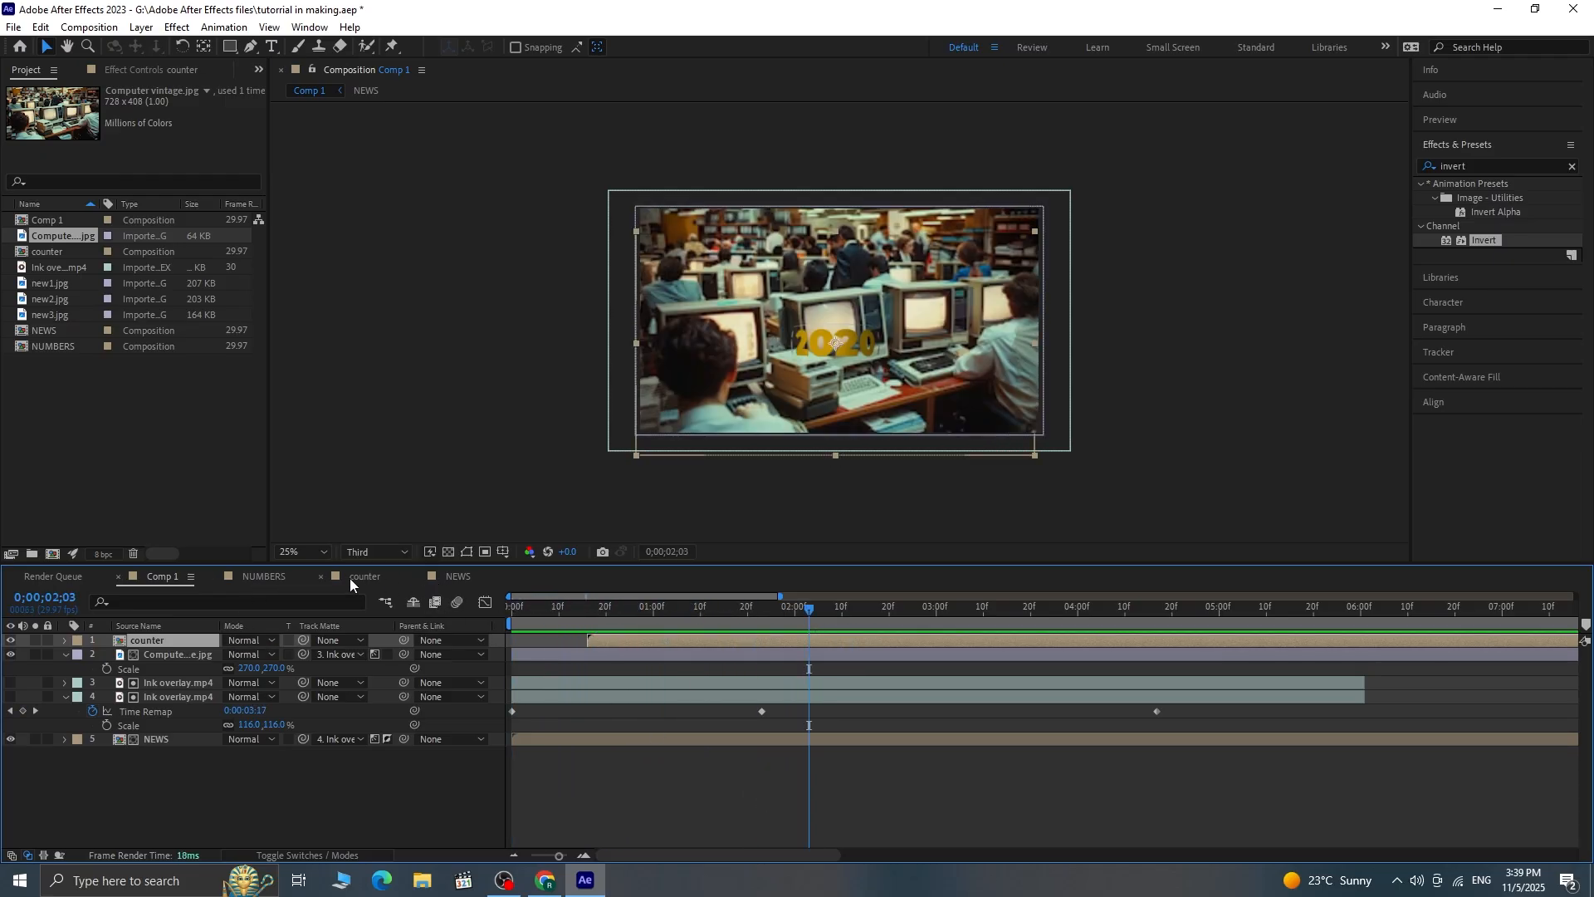
Step: In the NUMBERS composition, draw a wide rectangle over the years around 2020 and center it vertically in the composition
click(352, 576)
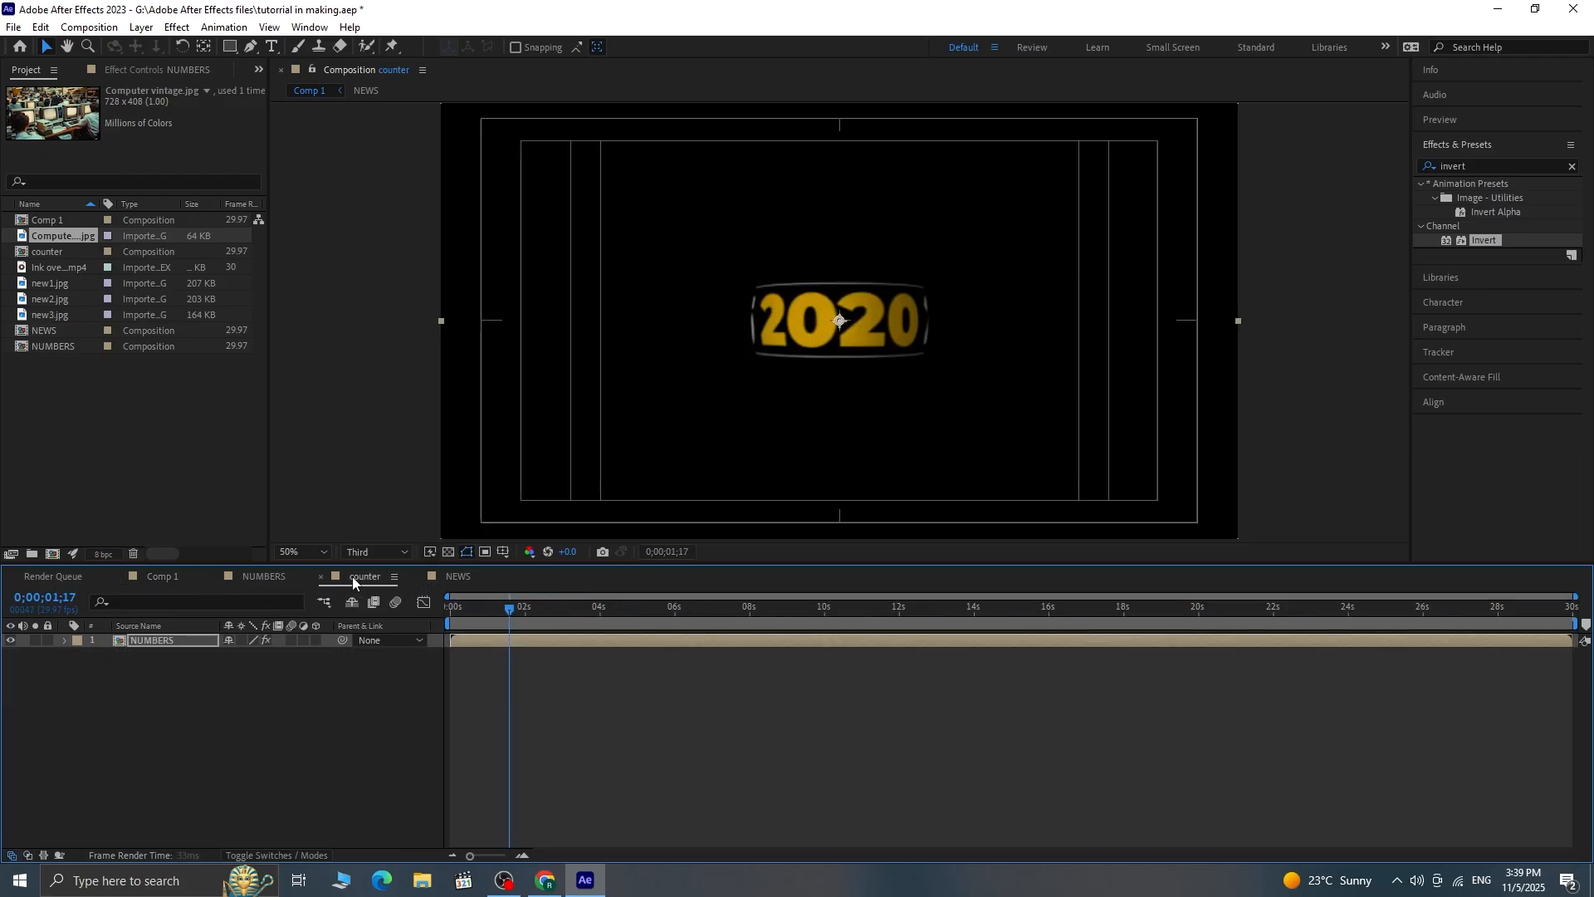
click(283, 576)
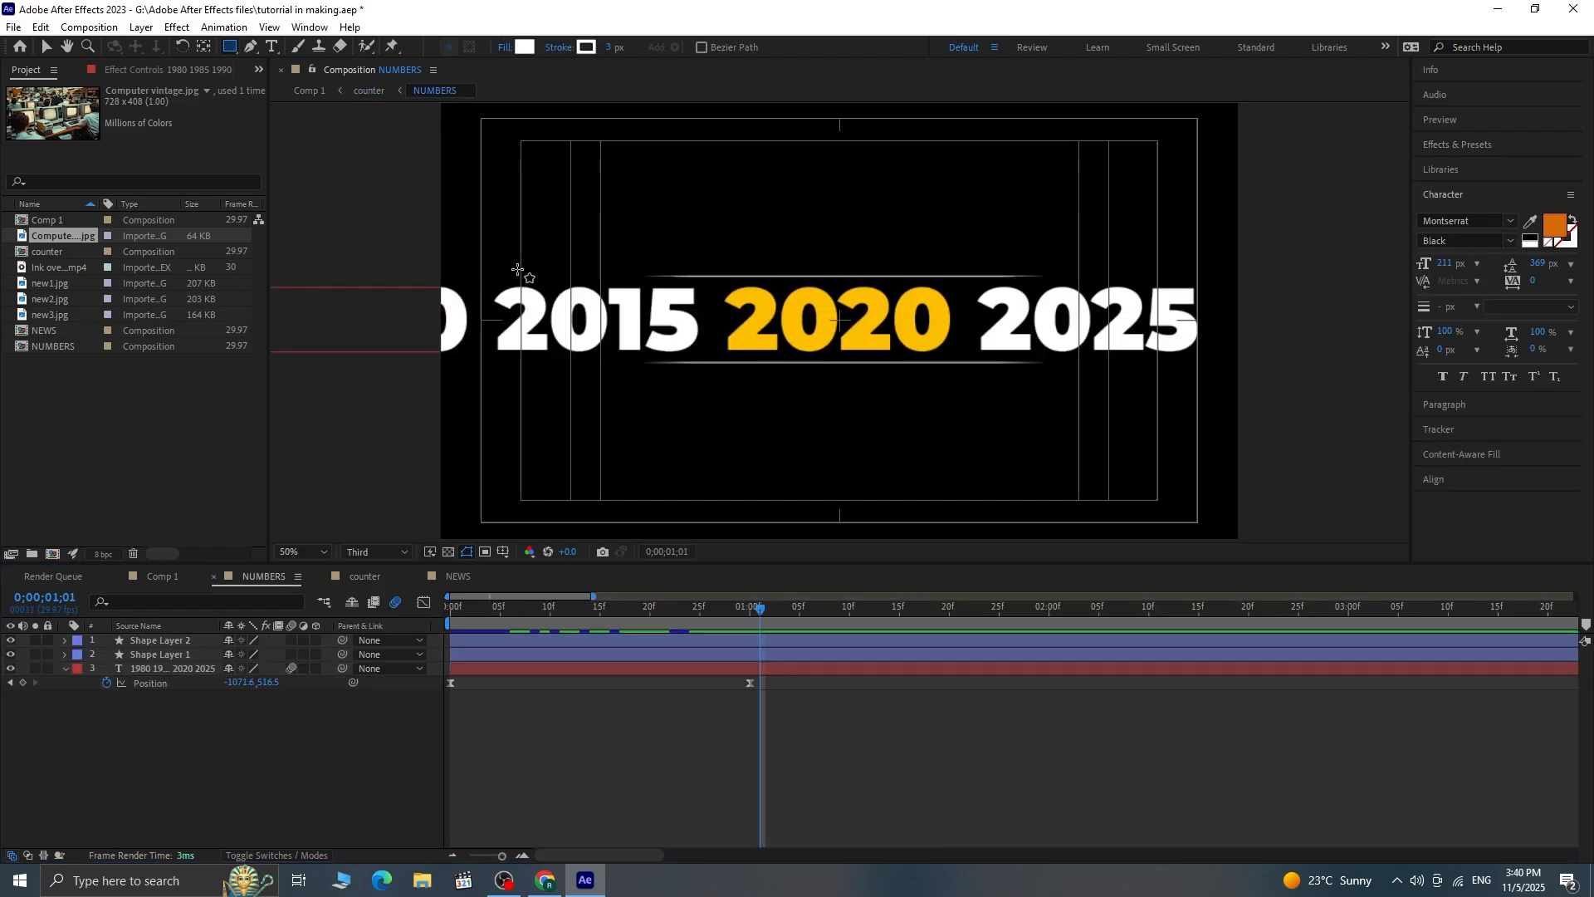
drag(521, 271, 1159, 377)
click(48, 49)
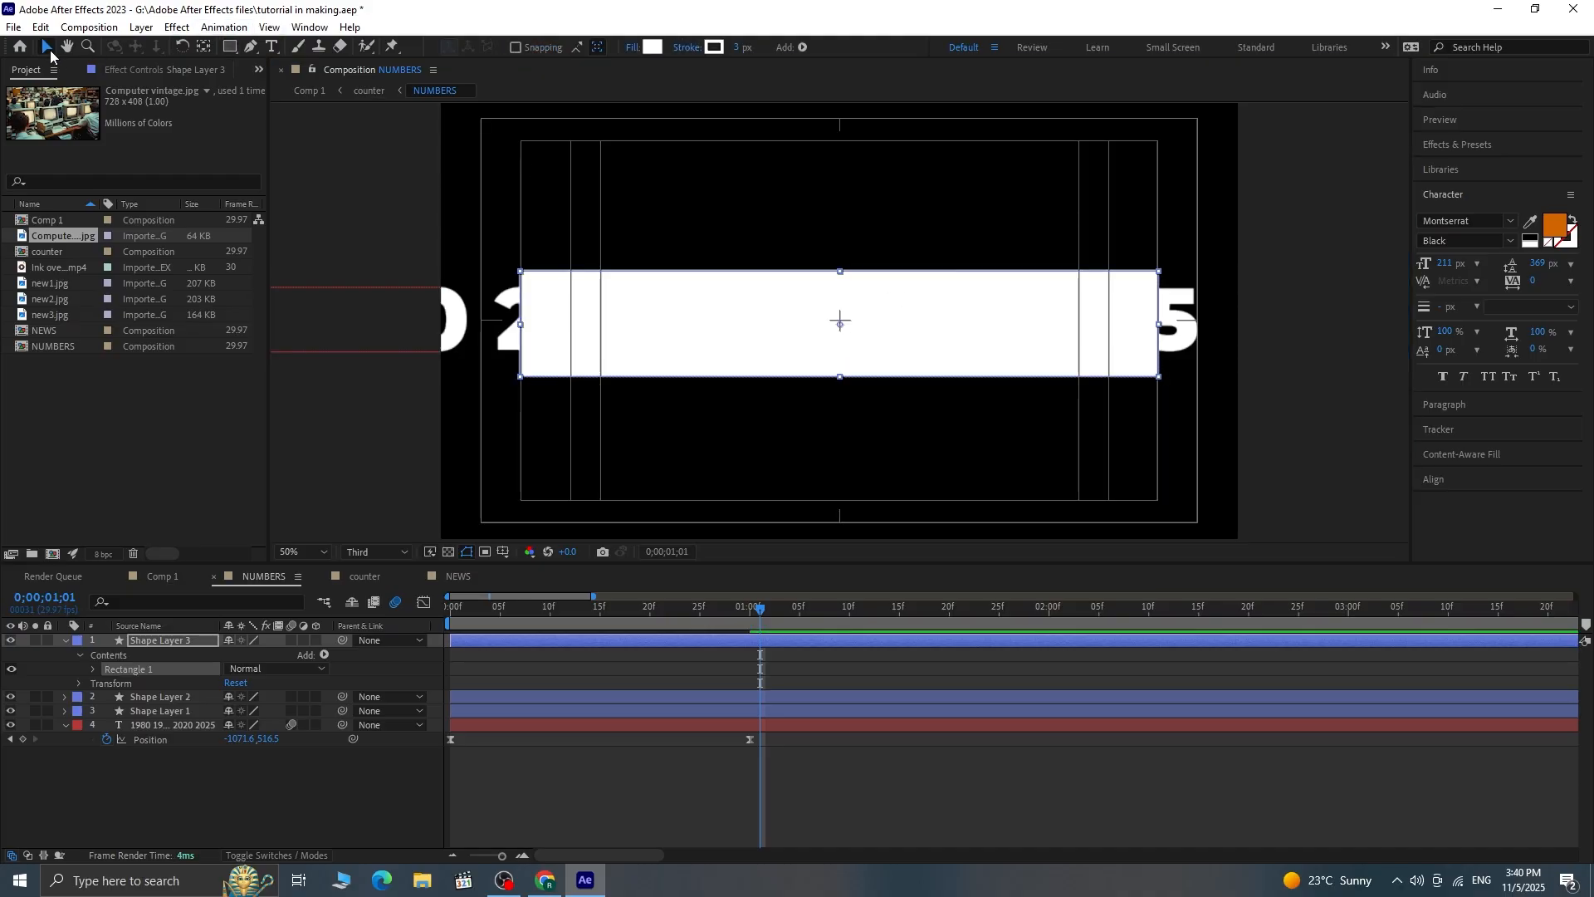
click(1460, 480)
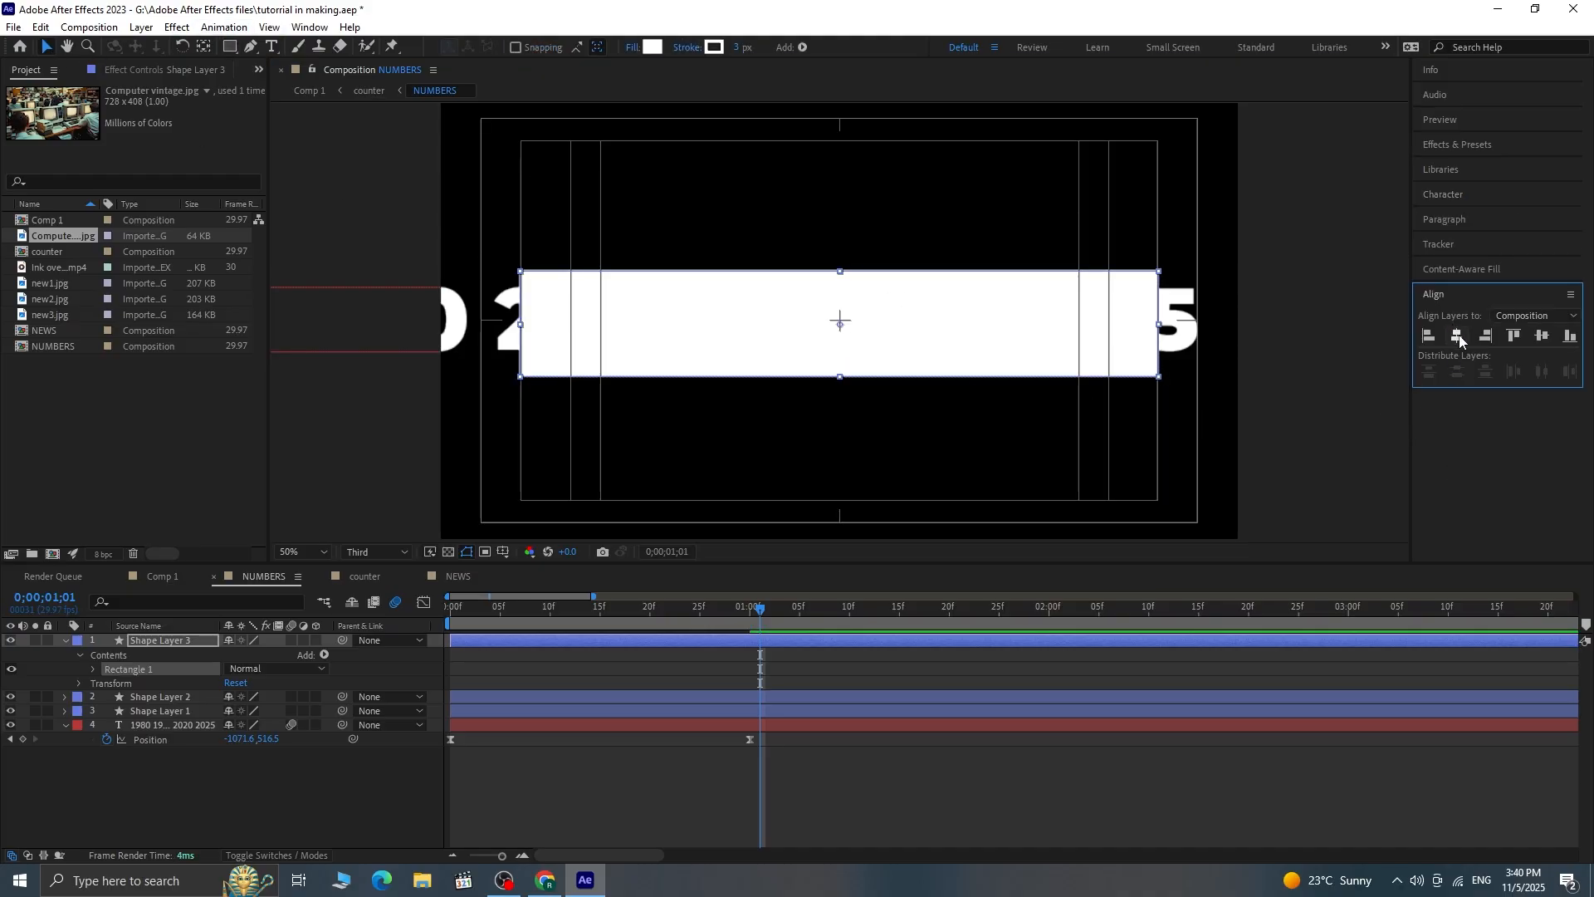
click(1546, 337)
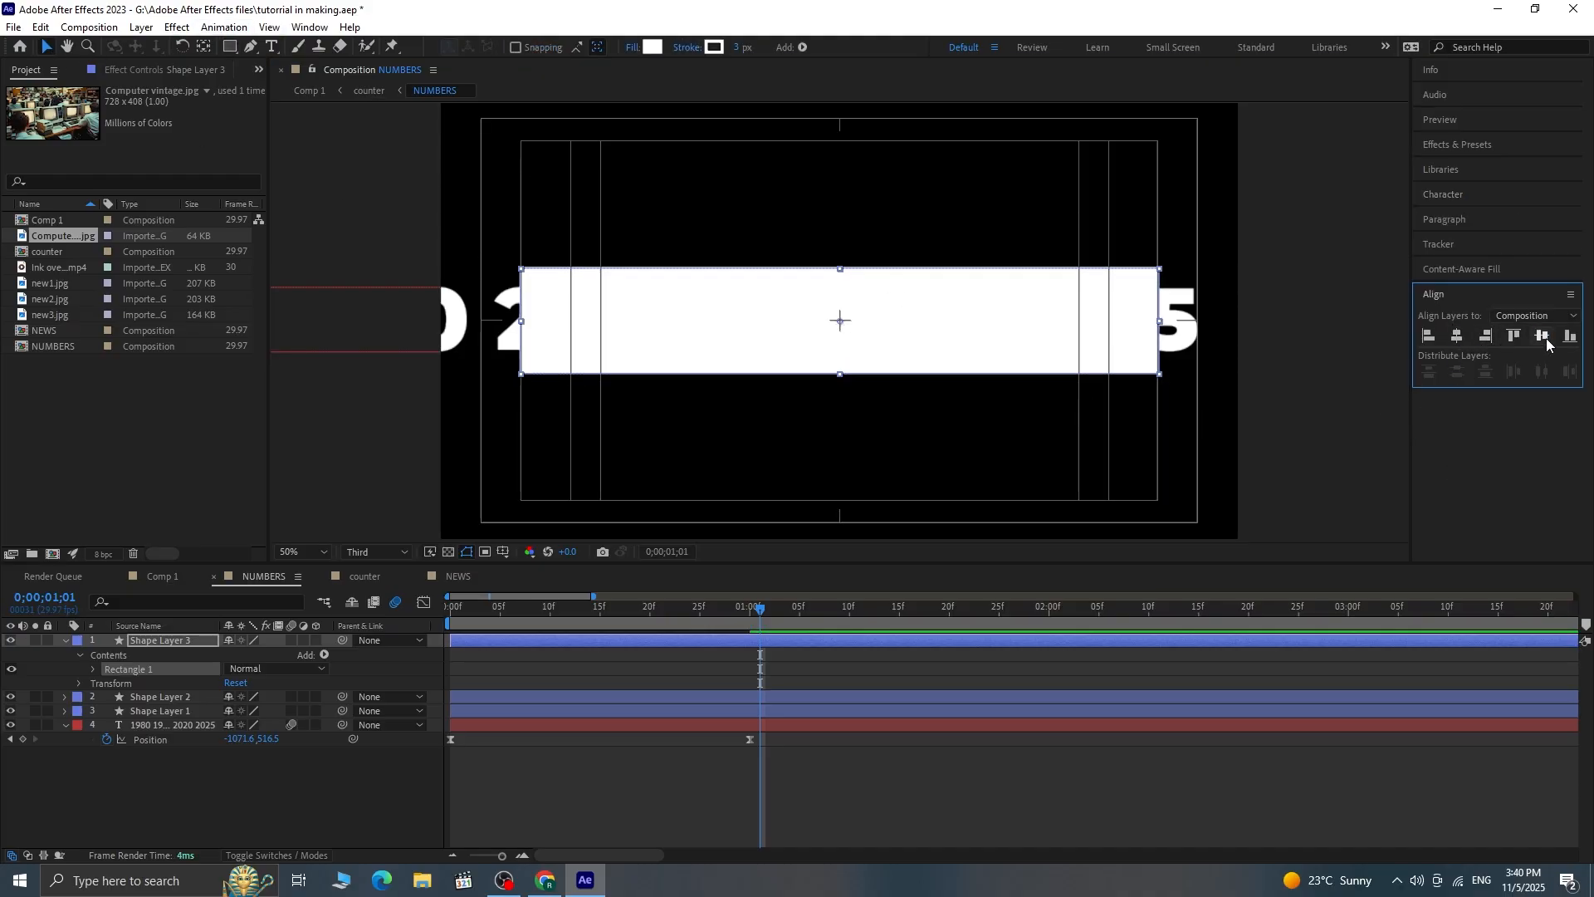
Step: Give the rectangle a black 000000 fill with no stroke and place its layer beneath the year text layer
click(657, 52)
drag(695, 410, 861, 589)
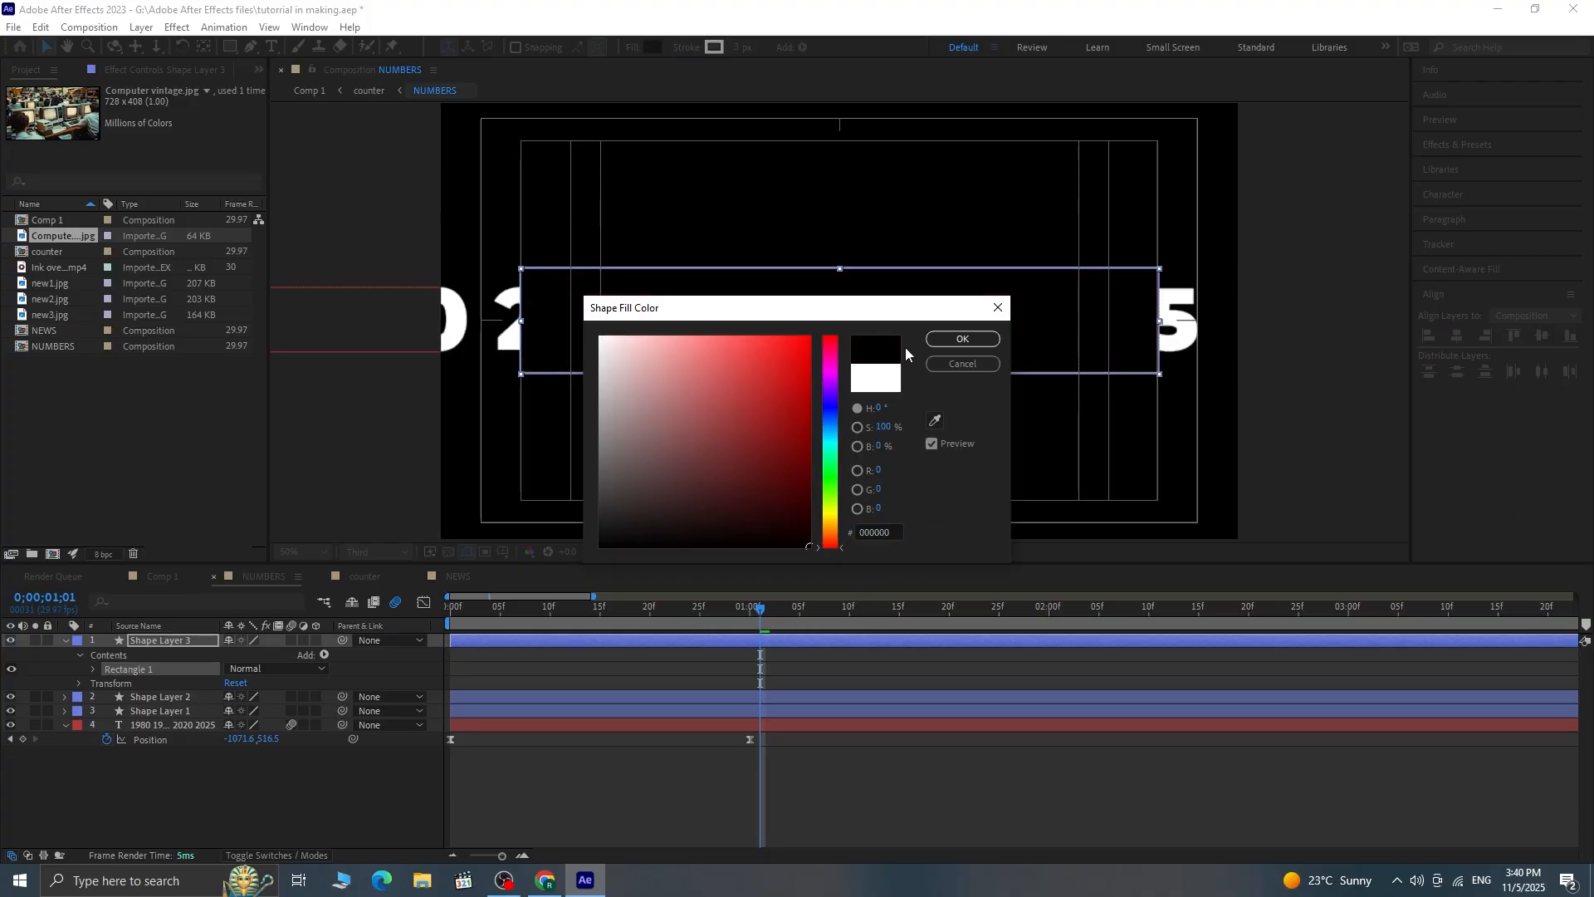
click(959, 339)
click(688, 50)
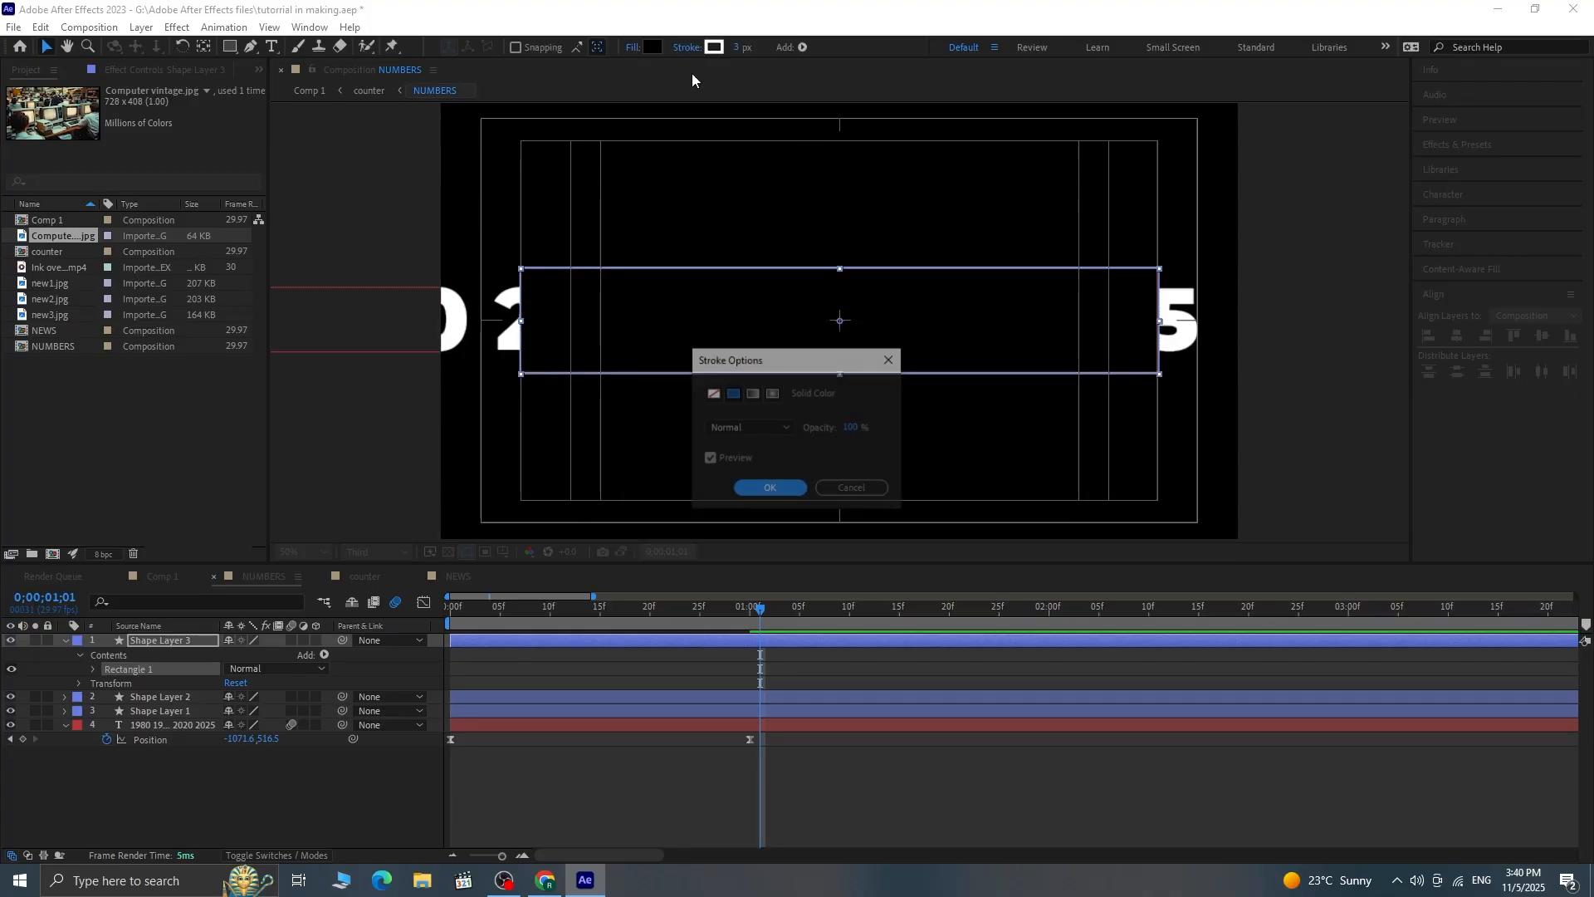
click(712, 394)
click(770, 490)
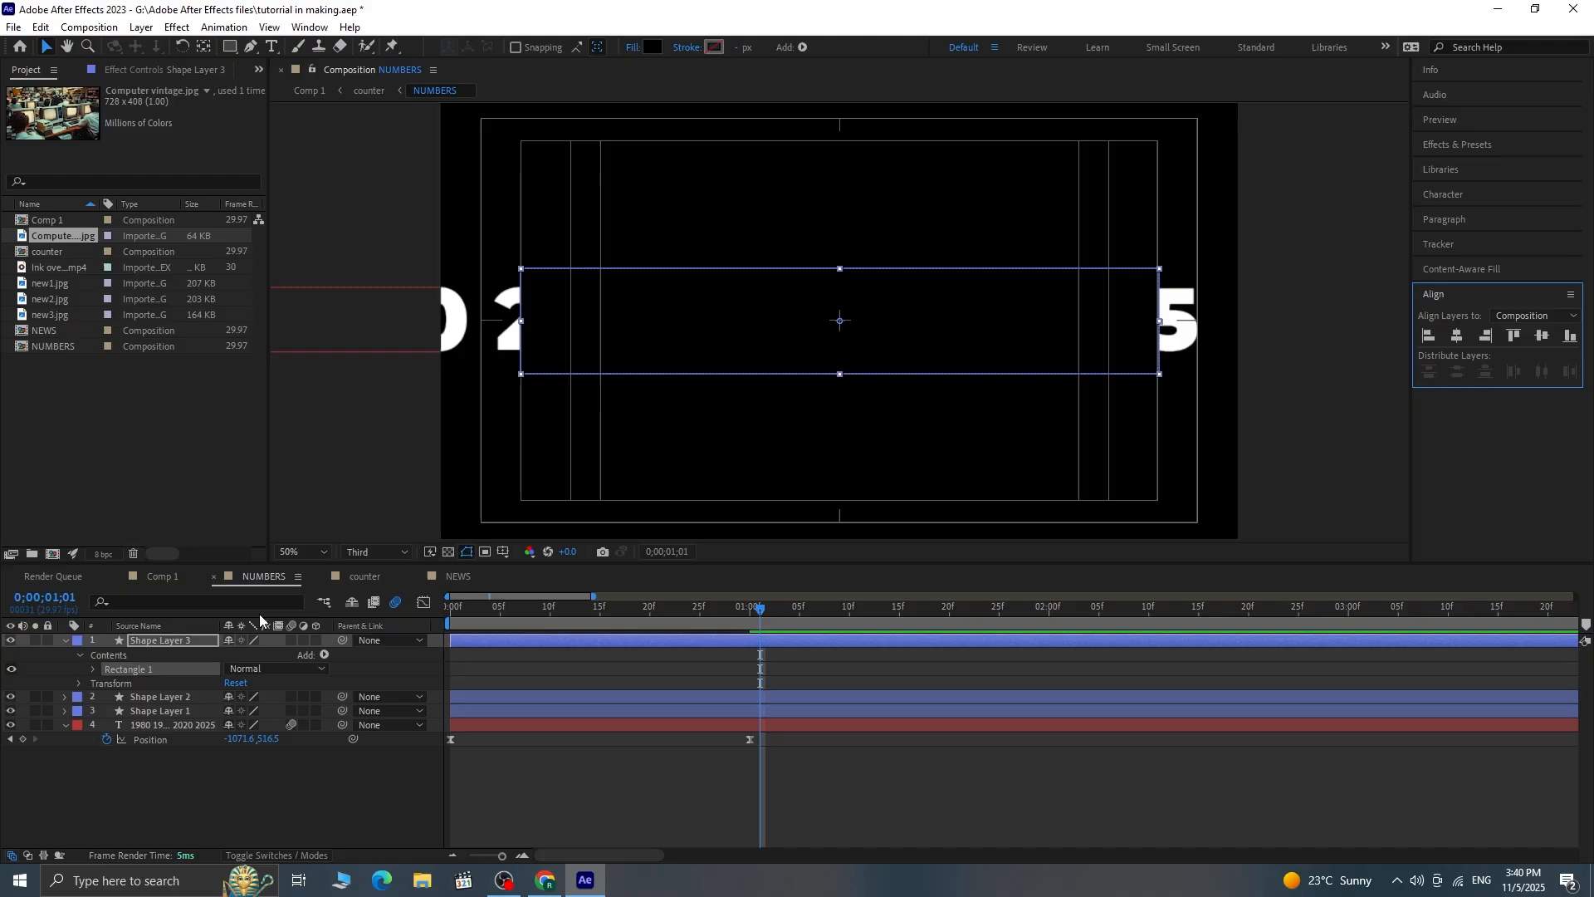
click(447, 551)
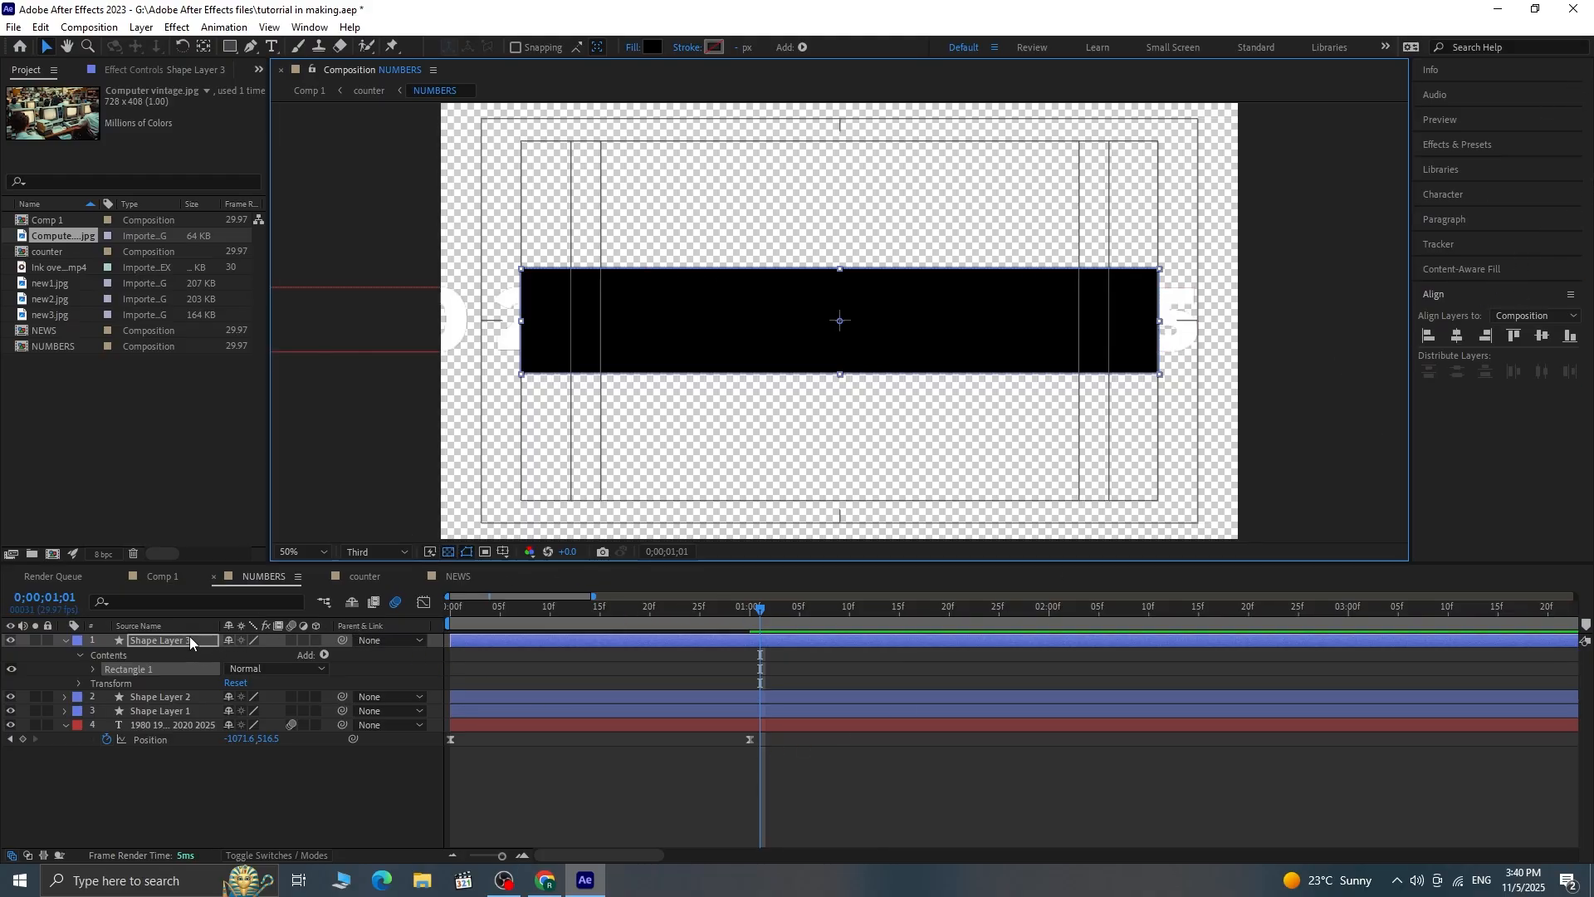
drag(189, 636, 198, 774)
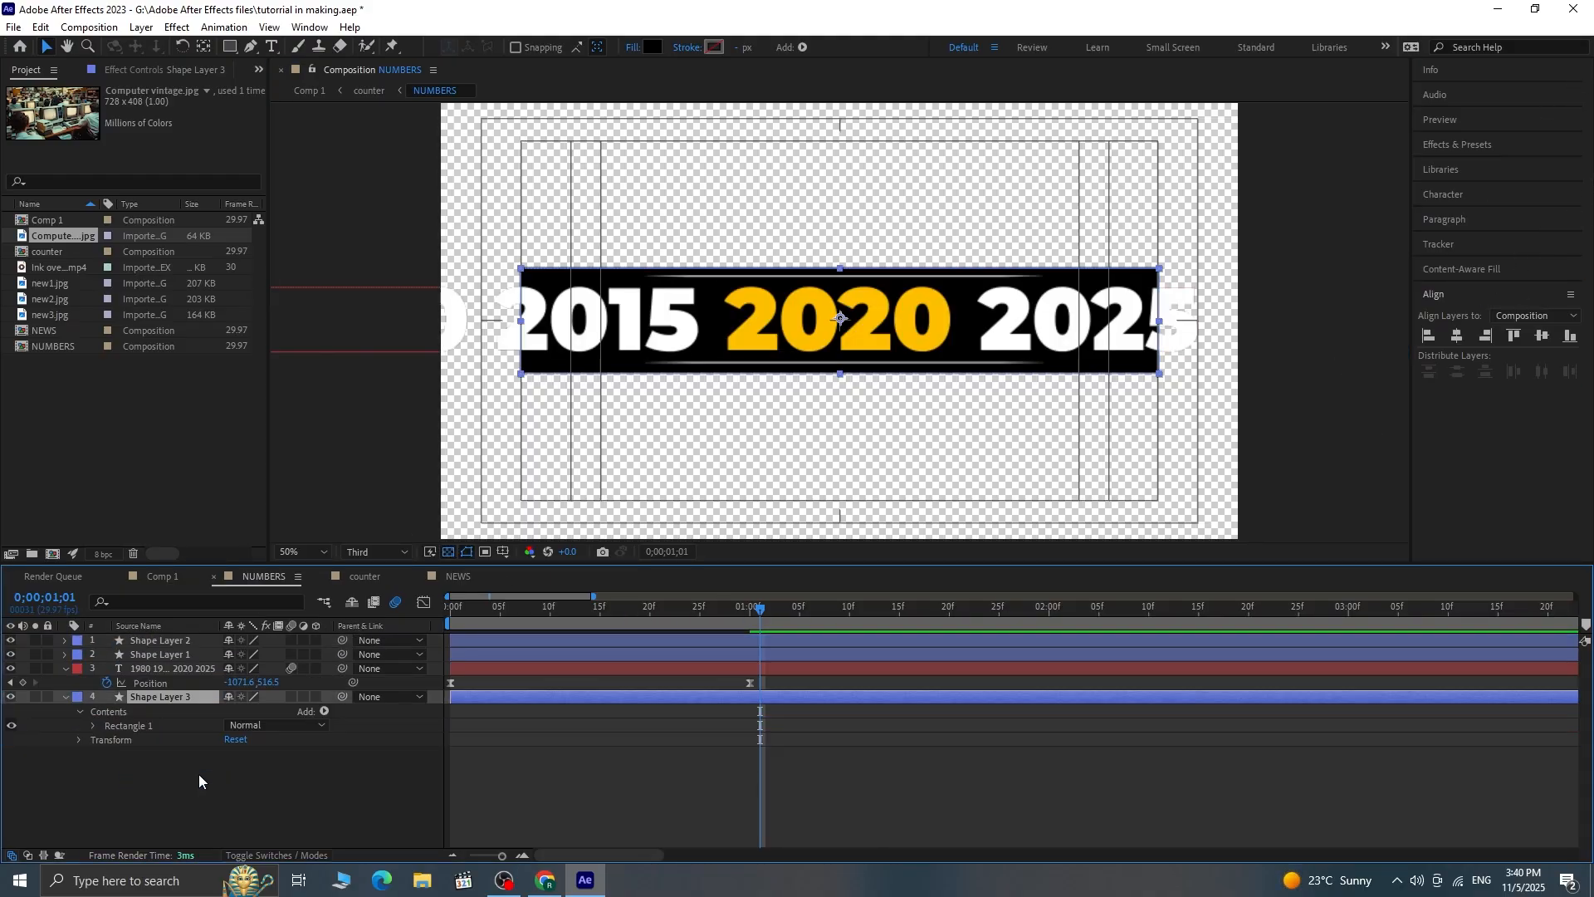
Step: Apply Gaussian Blur to the black rectangle layer with Blurriness 150.4 and Repeat Edge Pixels turned off
click(1462, 143)
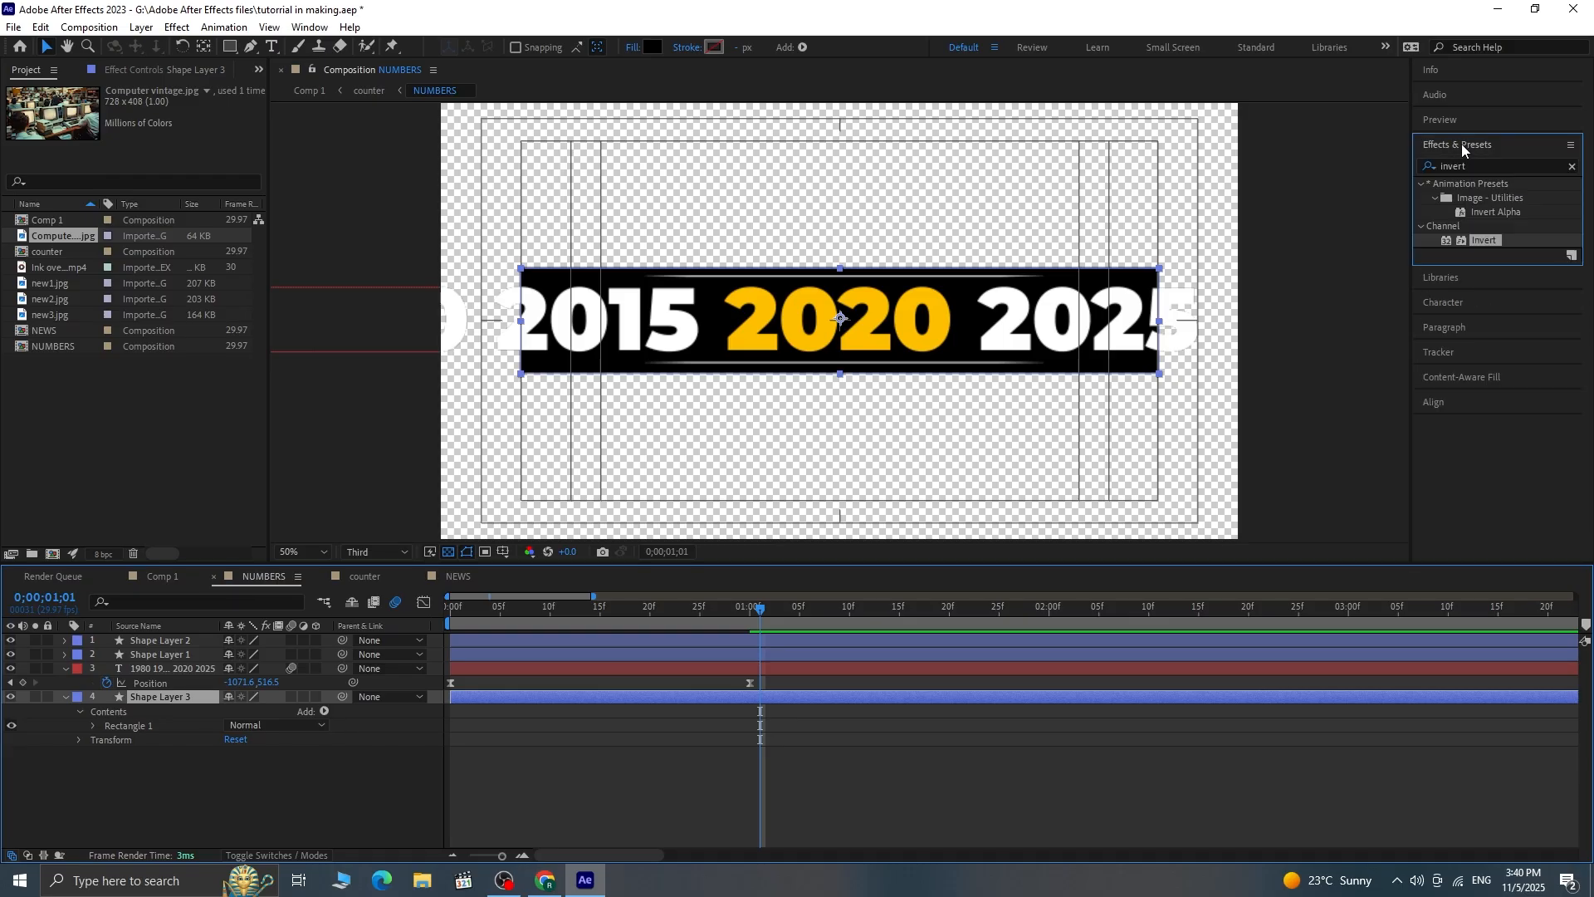
click(1571, 167)
click(1537, 164)
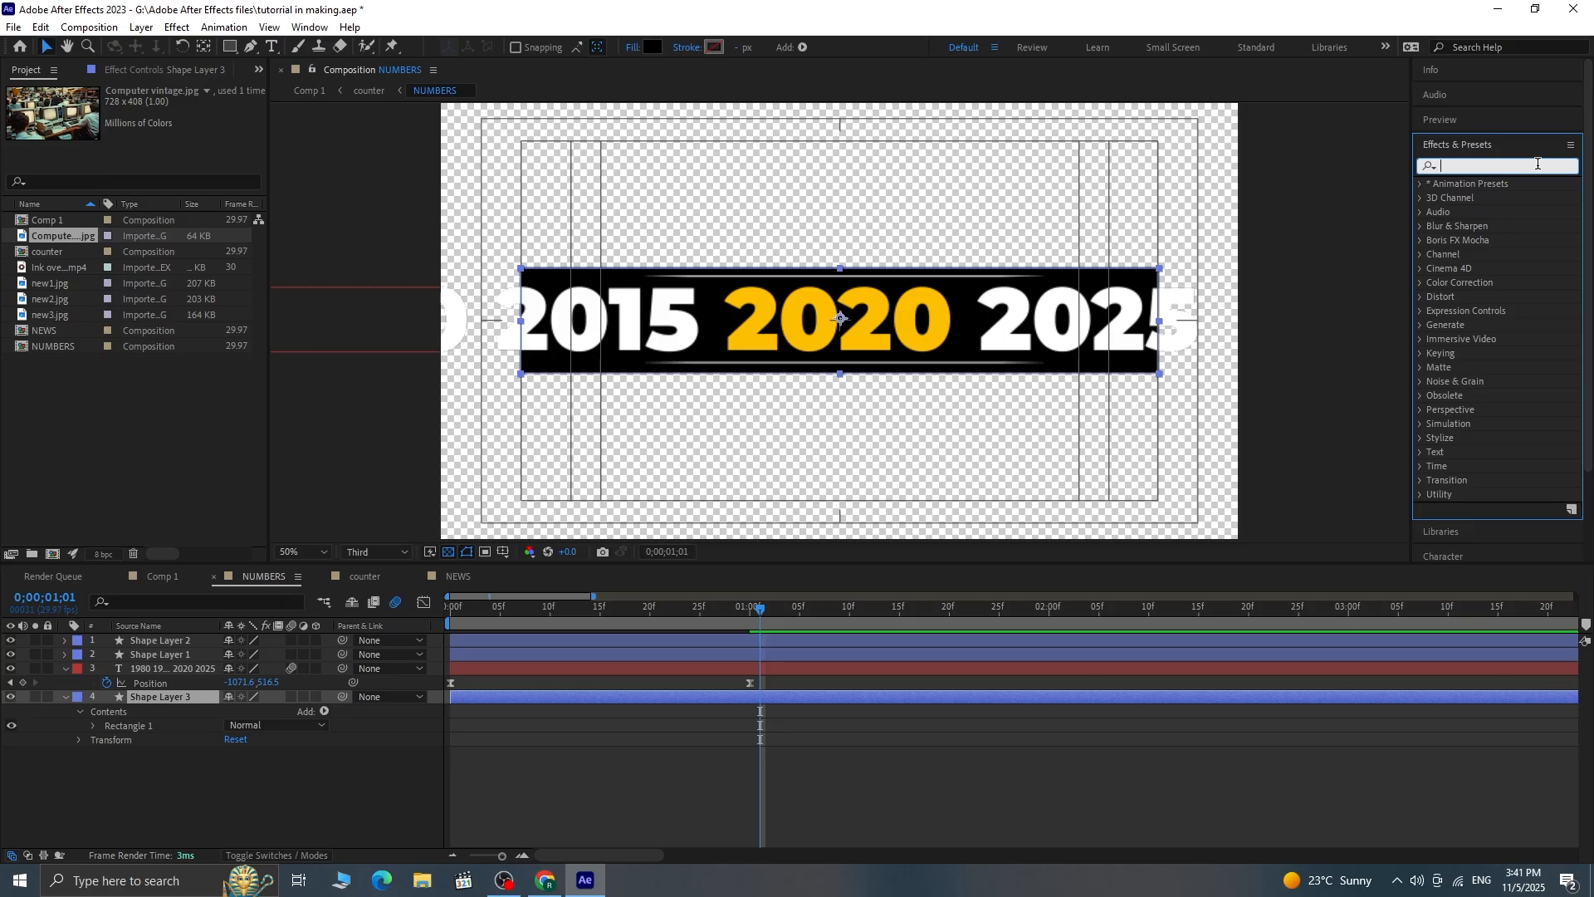
text(gaus)
double_click(1526, 197)
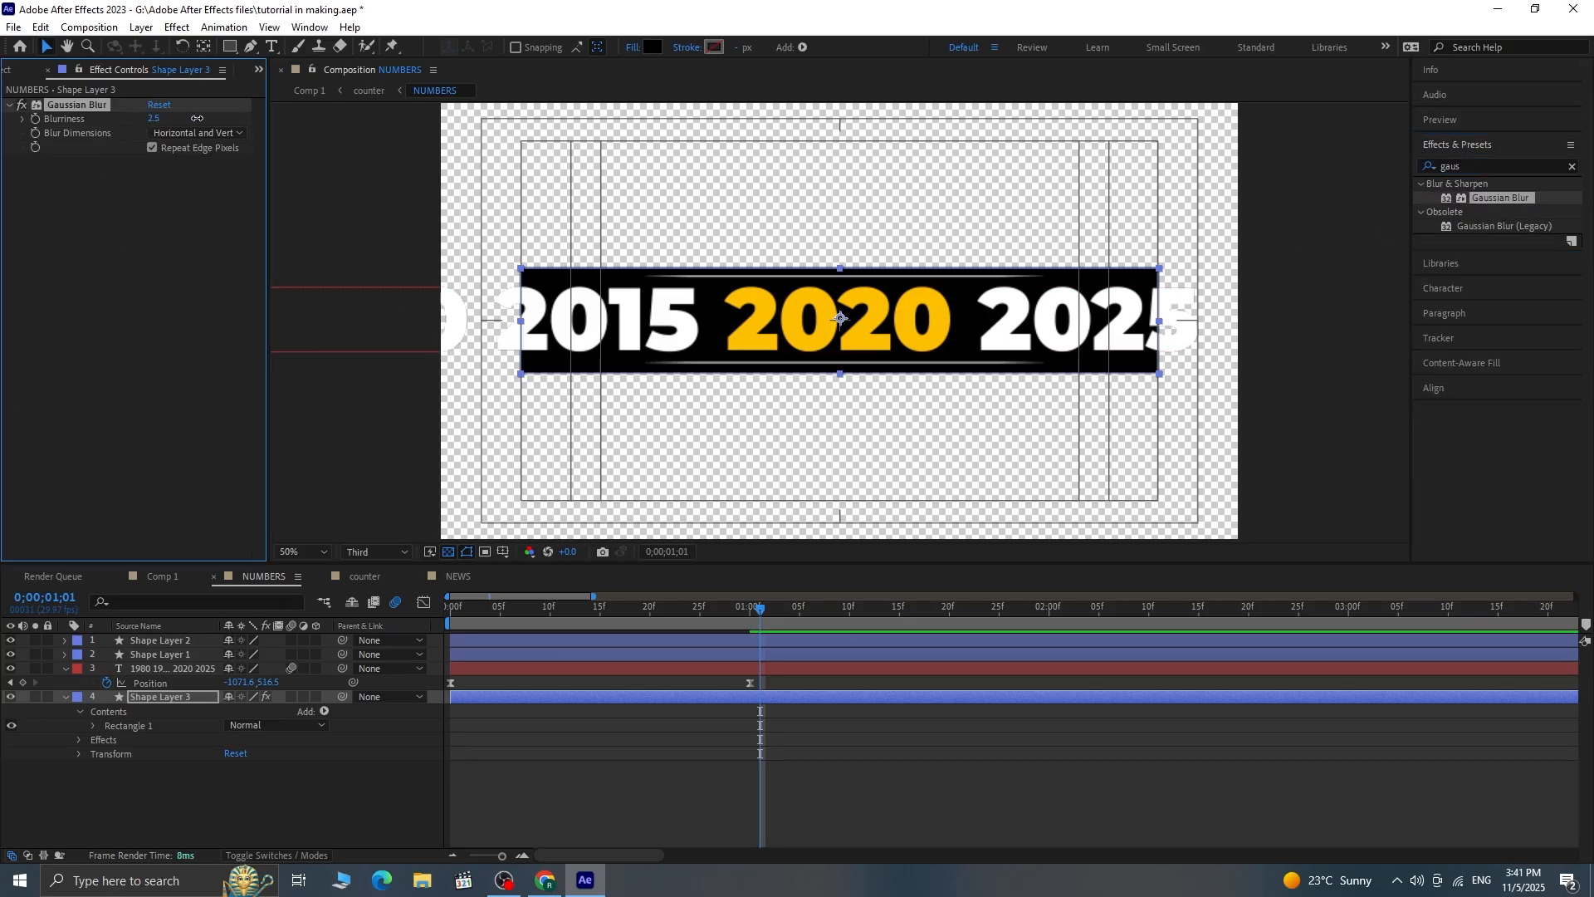
drag(197, 118, 274, 118)
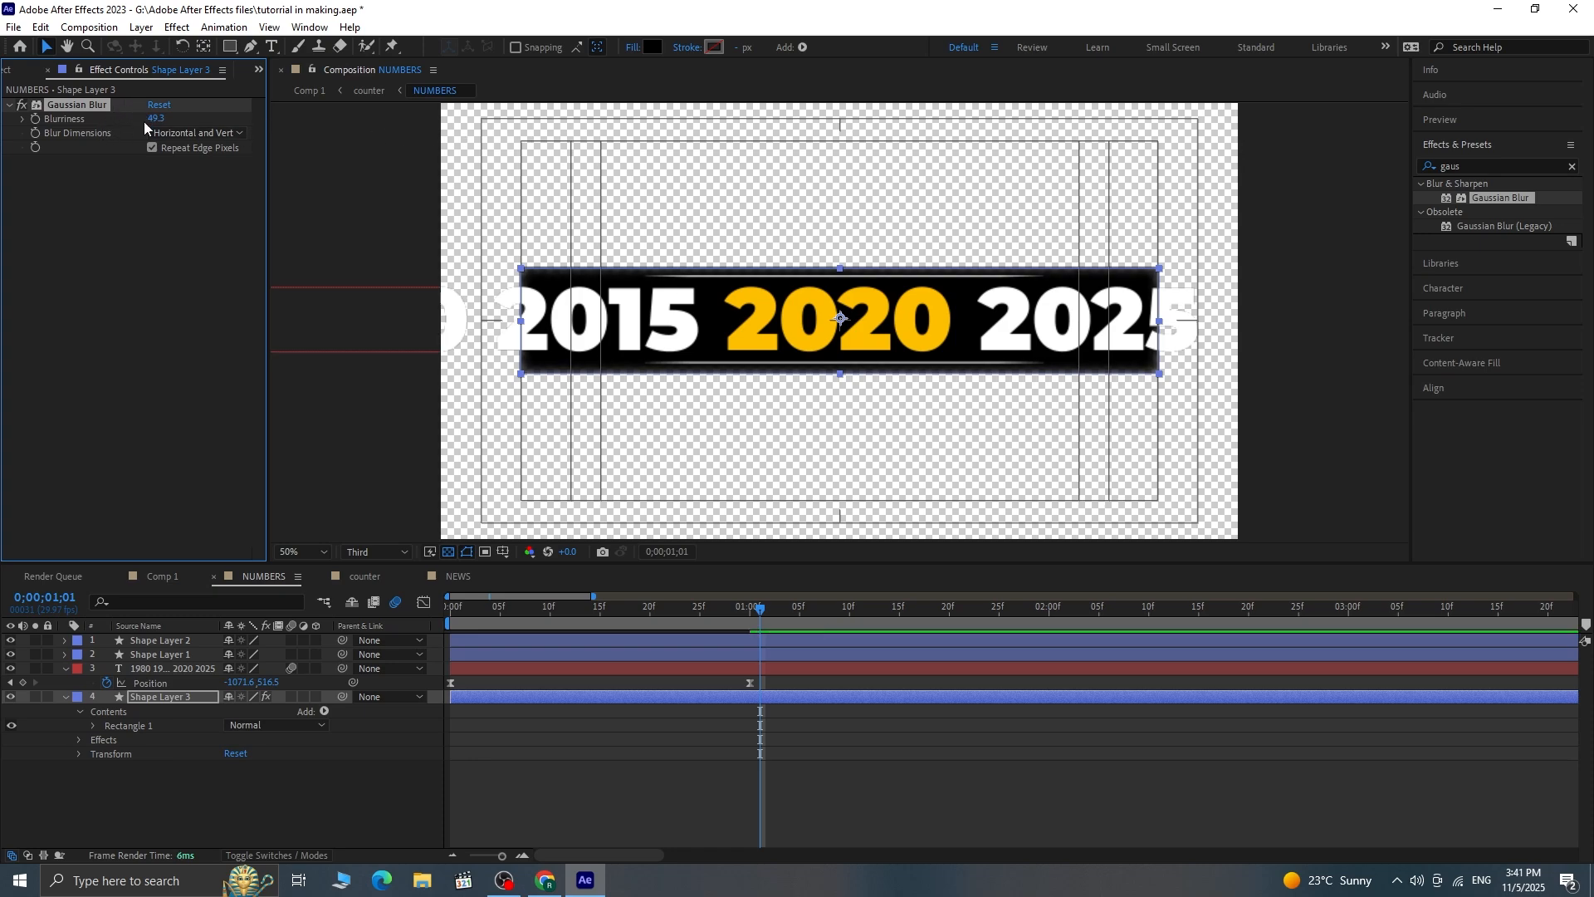
click(153, 147)
key(Page_Up)
drag(160, 117, 103, 118)
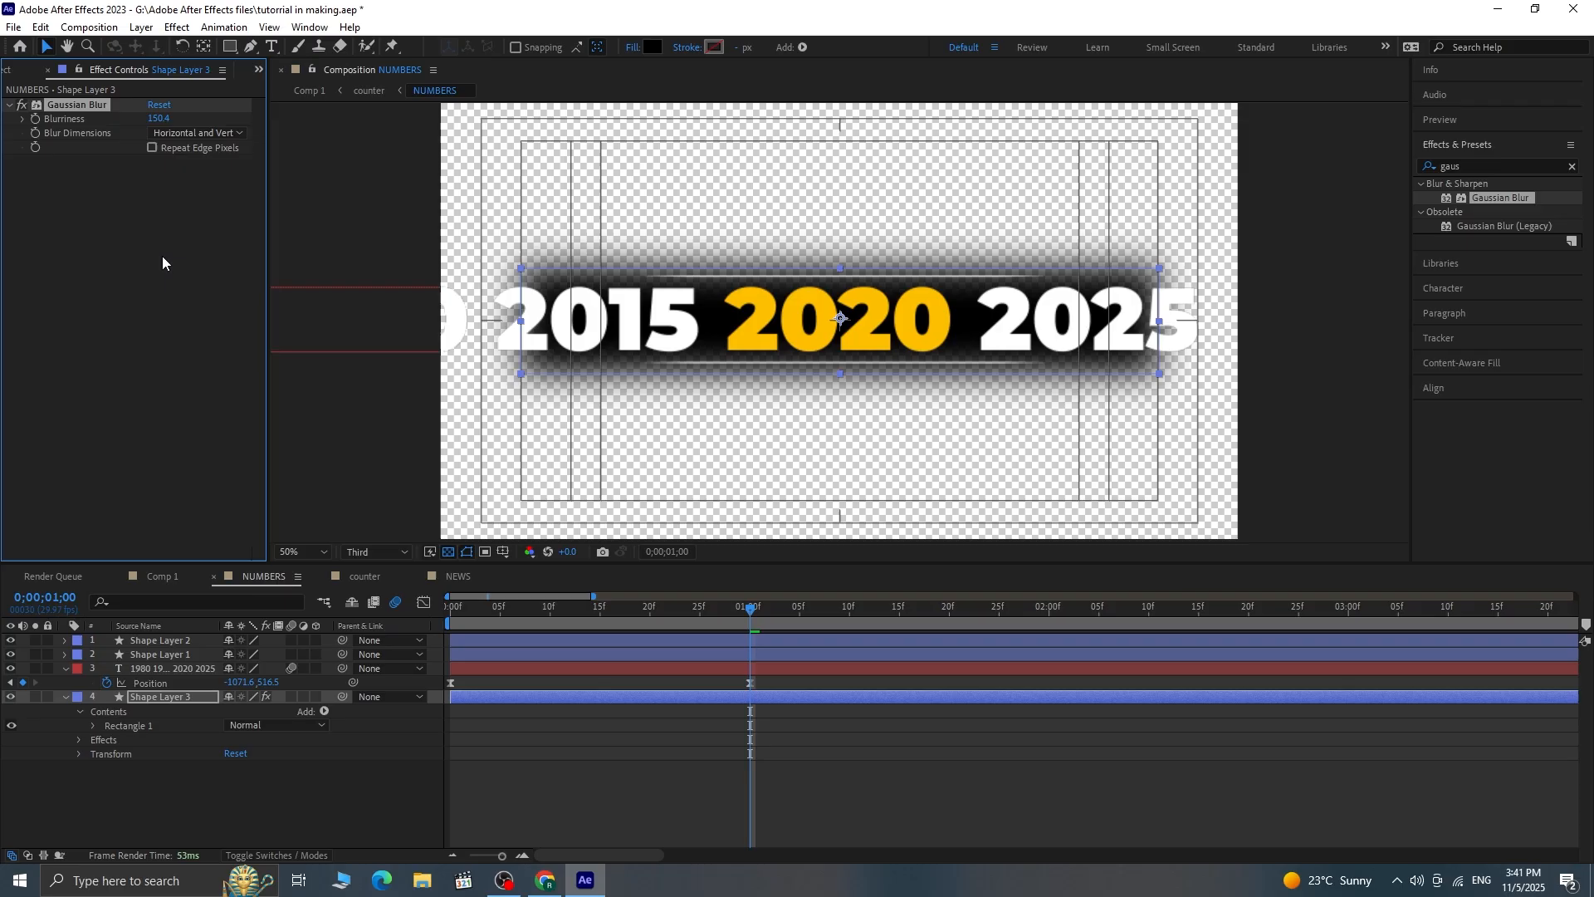
Step: In Comp 1, move the counter layer earlier to start at about 0;00;00;14 and preview from the start
click(163, 576)
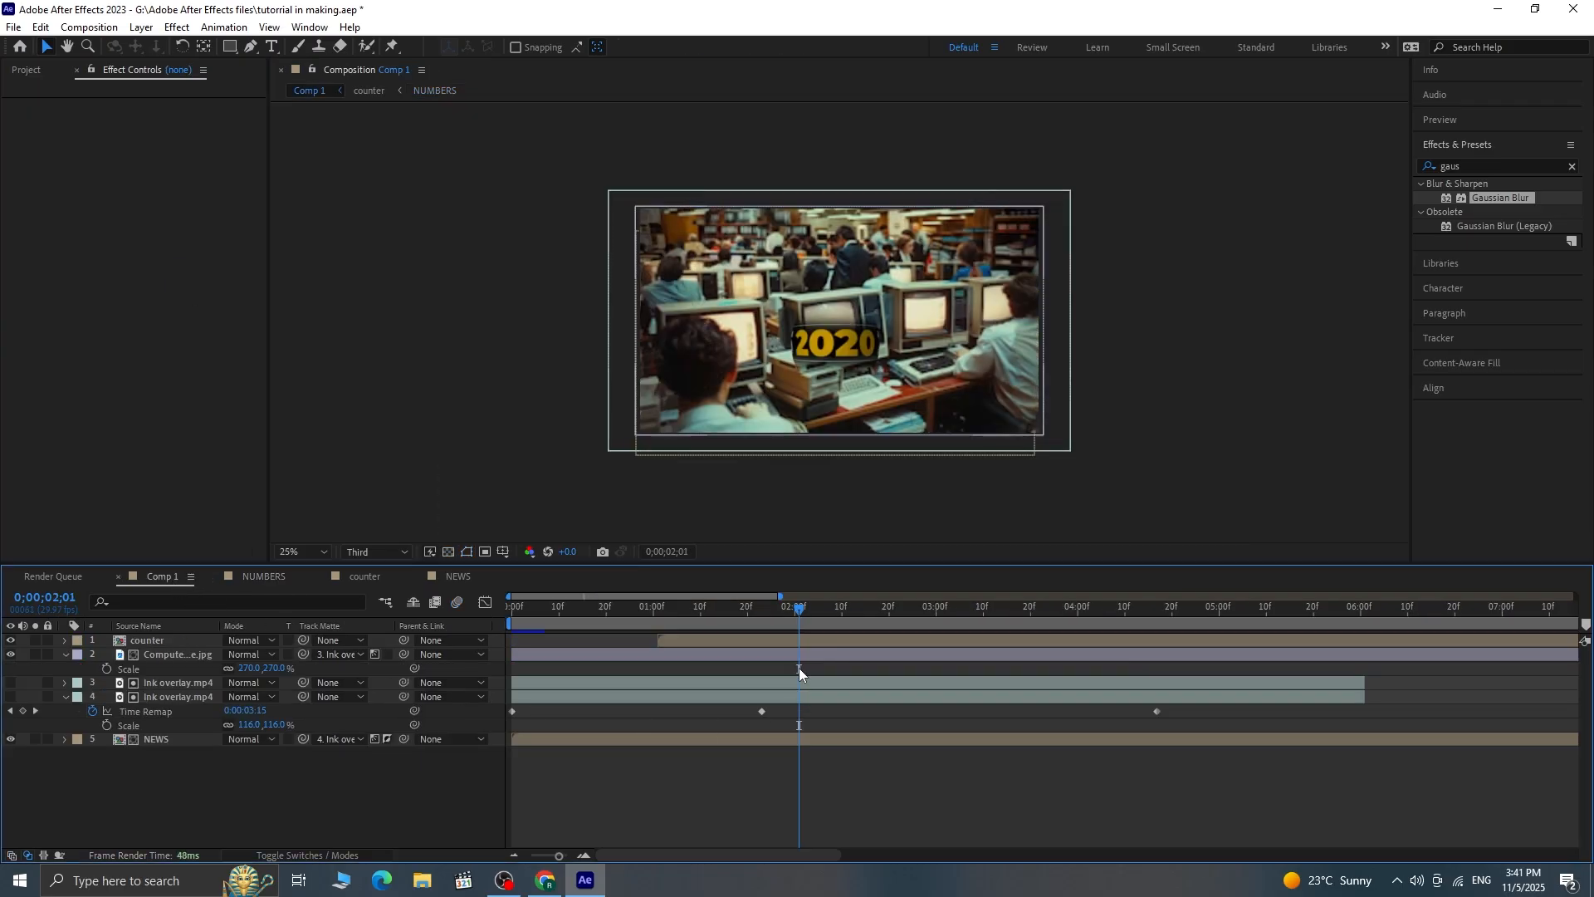
drag(744, 615, 574, 623)
click(709, 643)
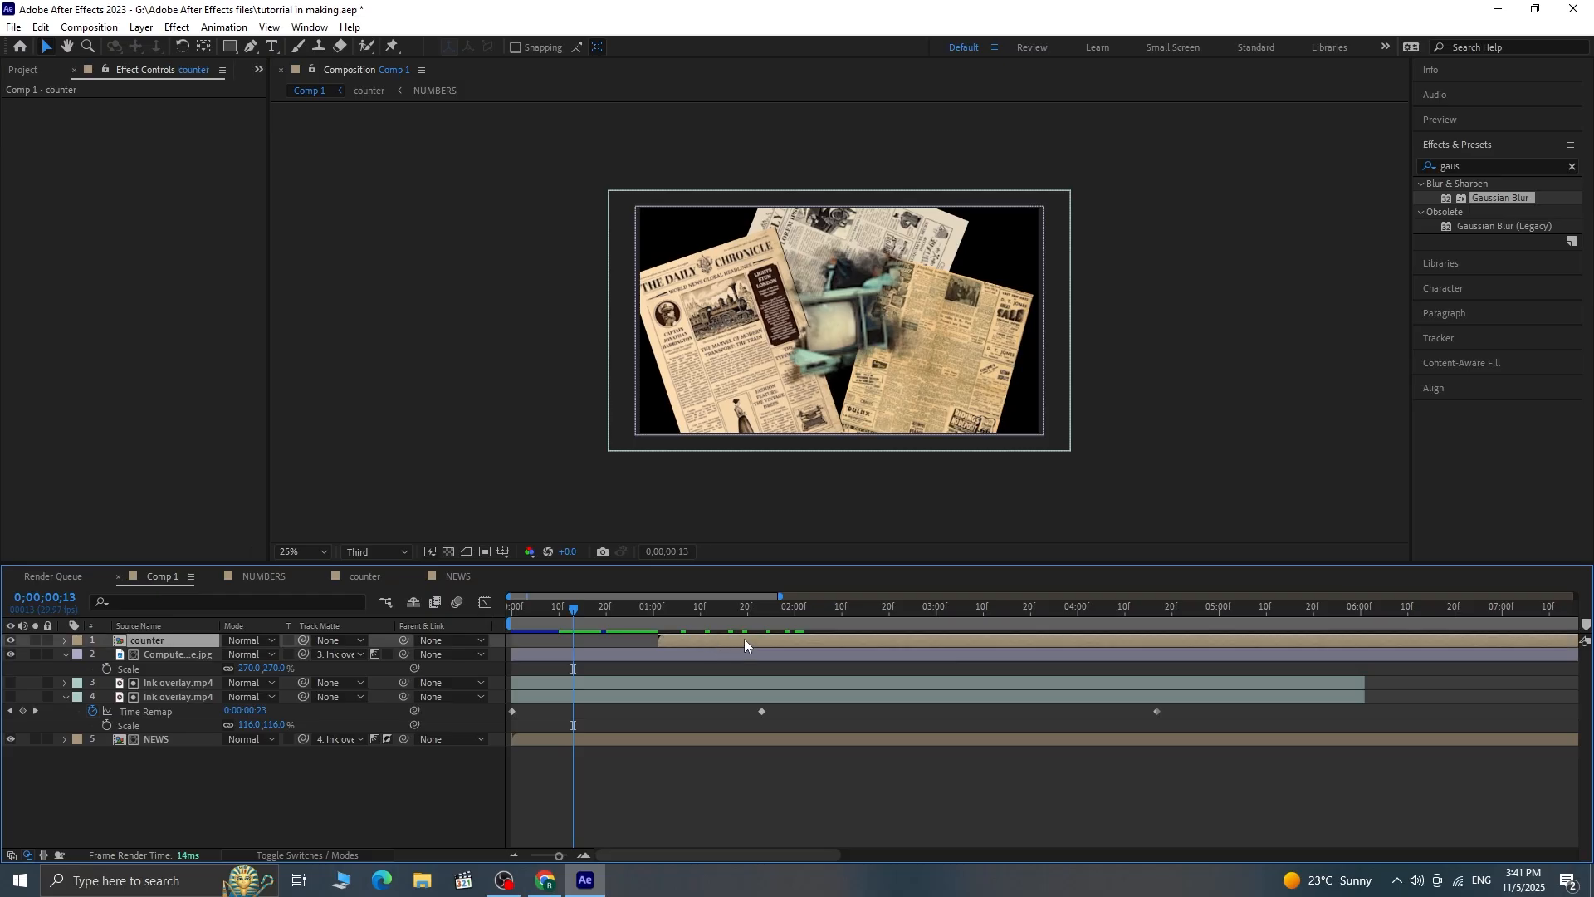
drag(689, 640, 666, 639)
drag(855, 639, 787, 645)
drag(578, 607, 446, 614)
key(space)
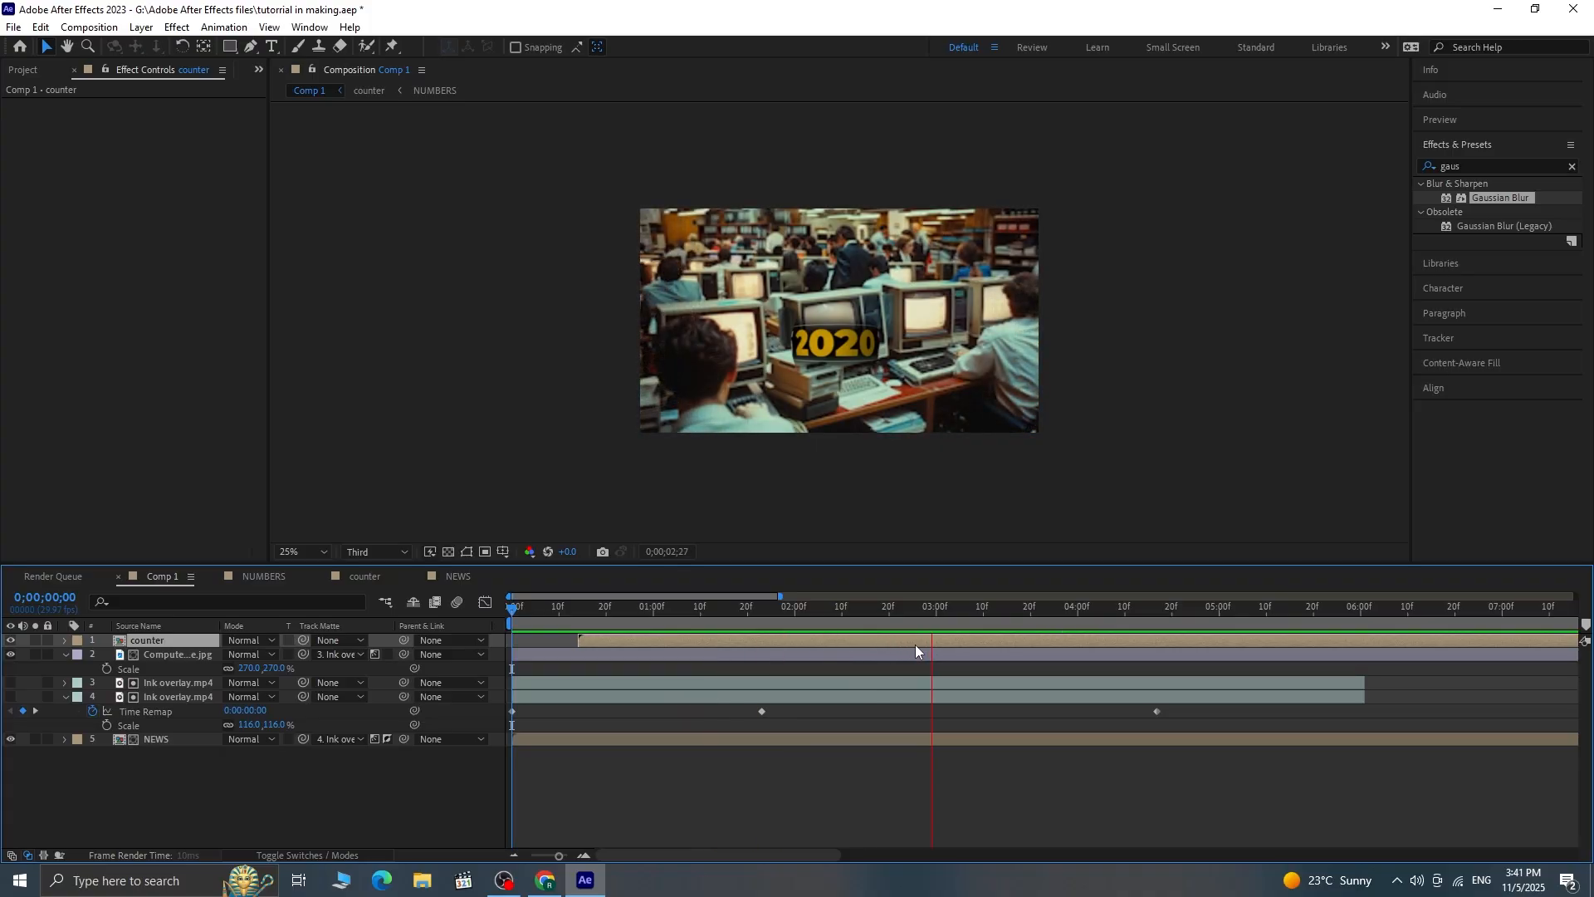
key(space)
Step: Keyframe the counter layer's Opacity from 100% at 0;00;01;16 to 3% at 0;00;01;22
drag(959, 615, 726, 648)
key(t)
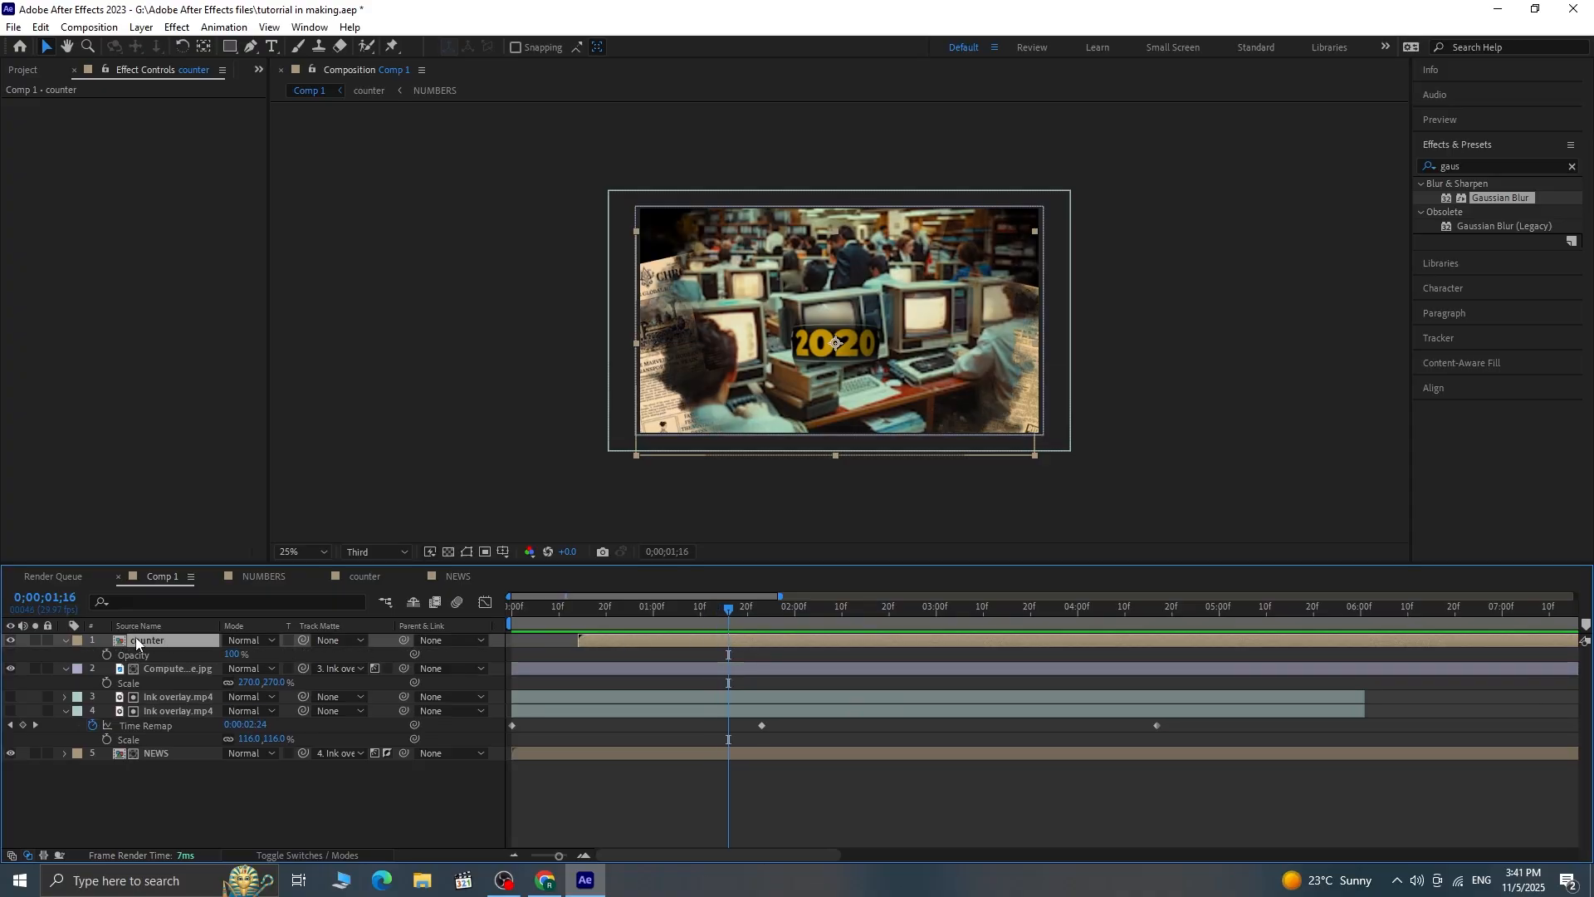
click(107, 655)
drag(730, 614, 757, 612)
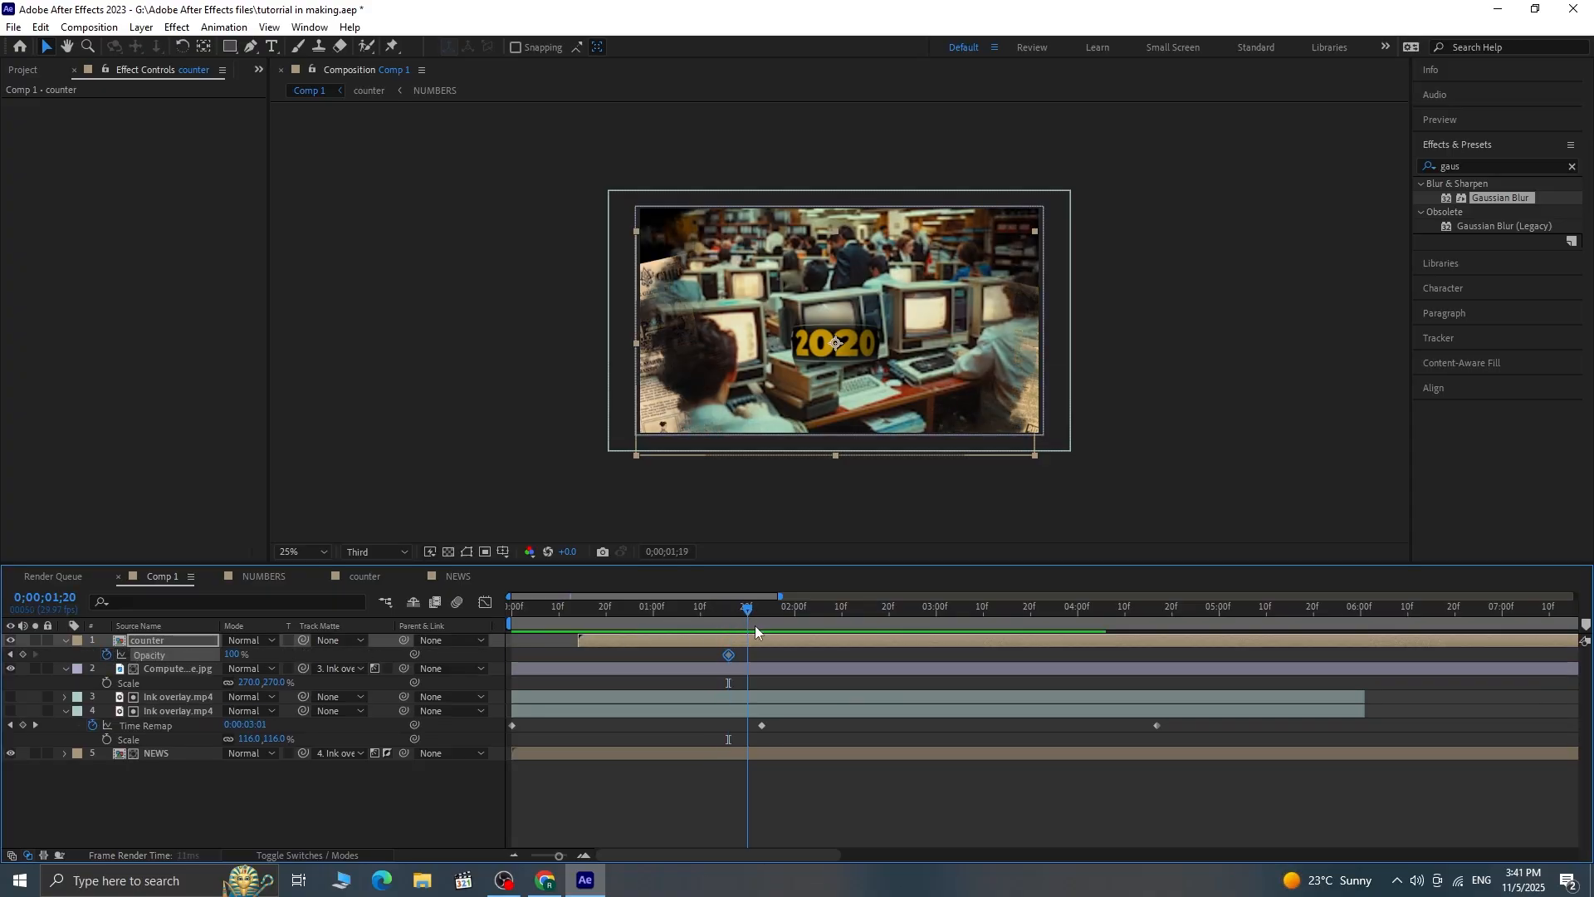
drag(230, 654, 4, 647)
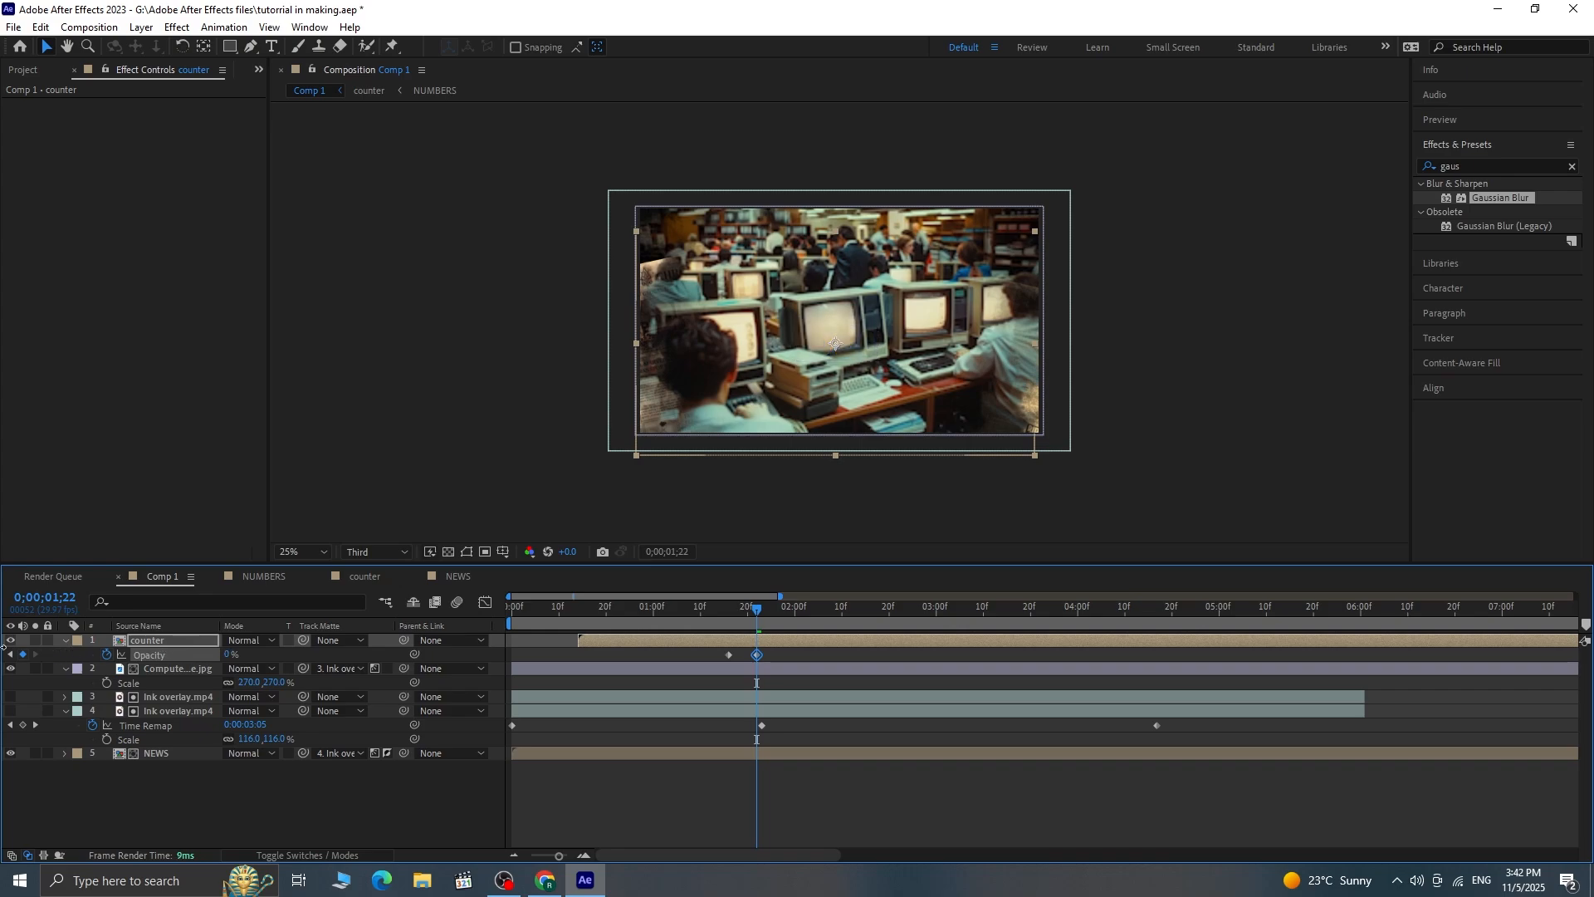
Step: Apply Easy Ease to both Opacity keyframes of the counter layer and preview from the start
click(775, 652)
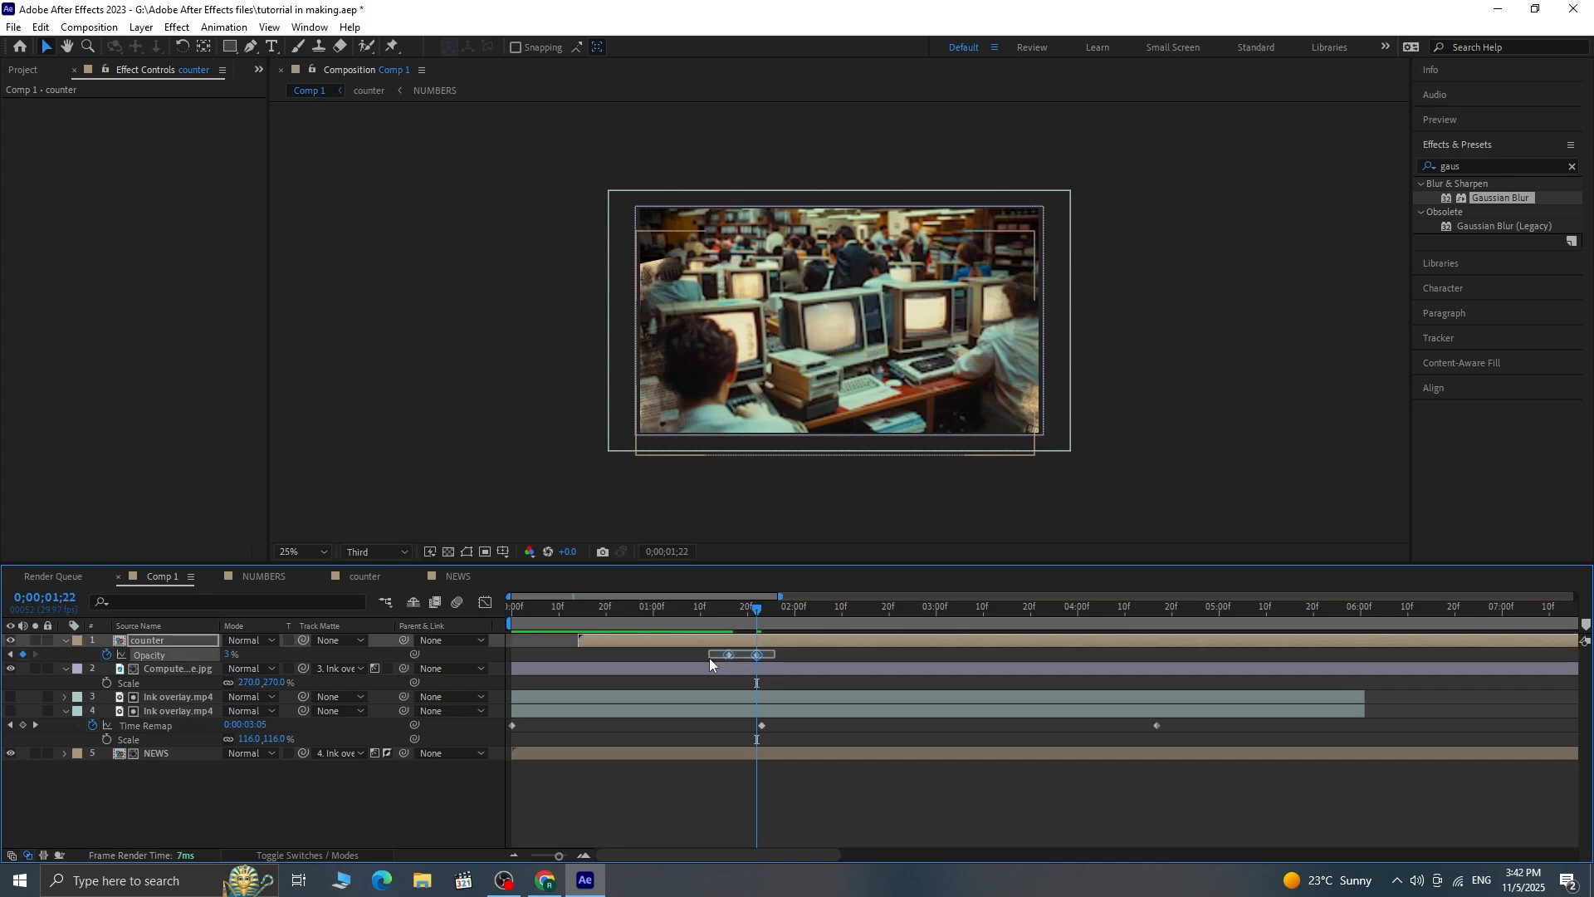
drag(710, 661, 712, 663)
drag(761, 613, 444, 614)
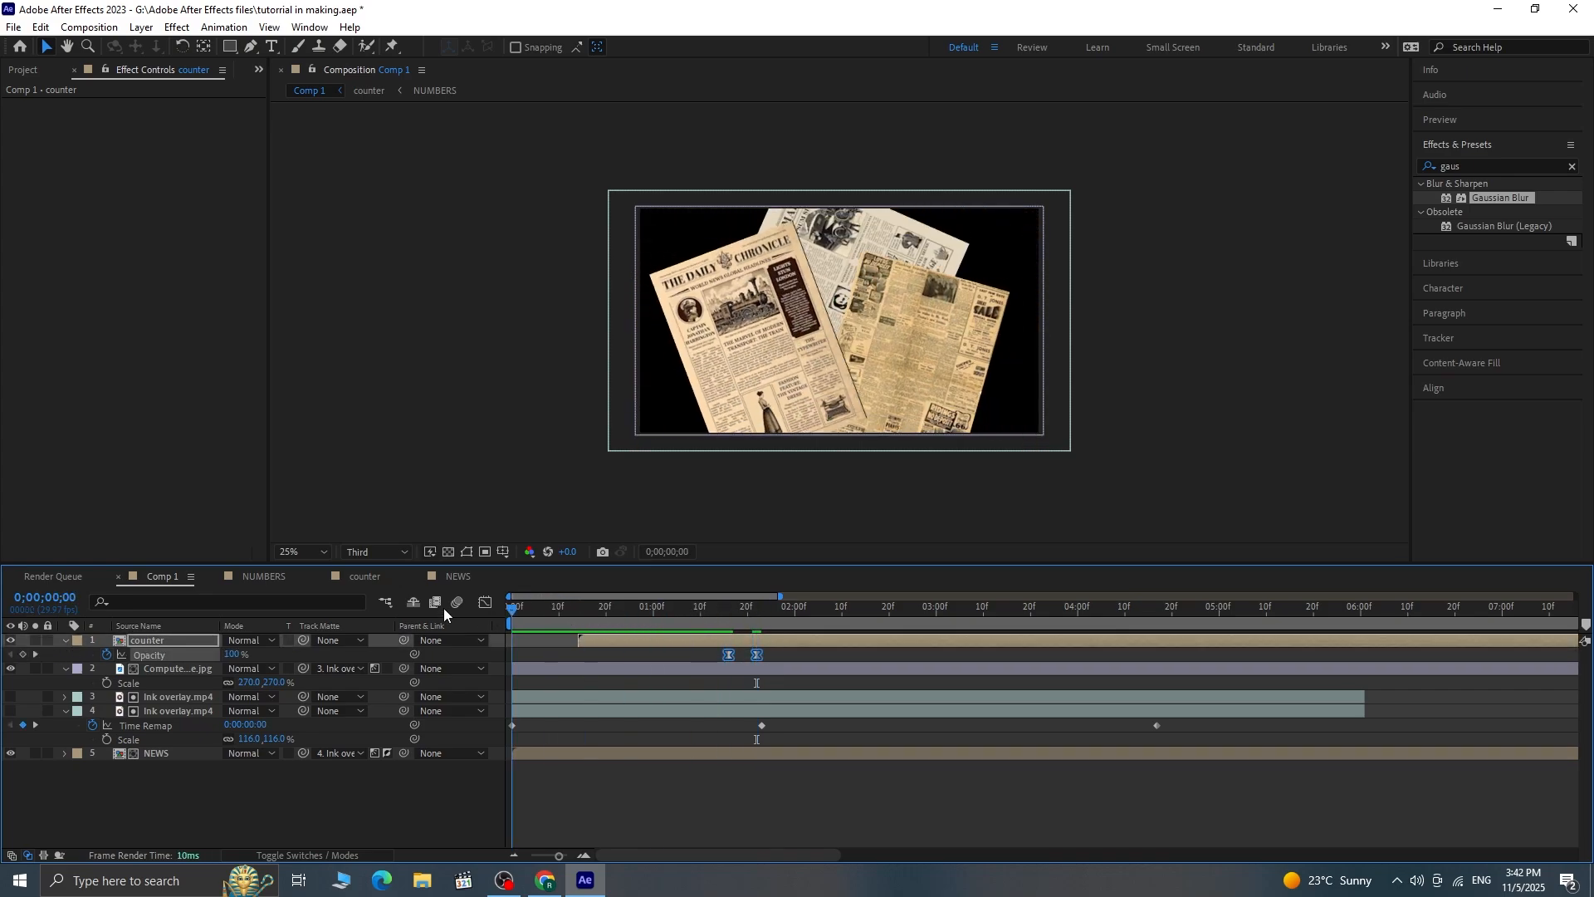
key(space)
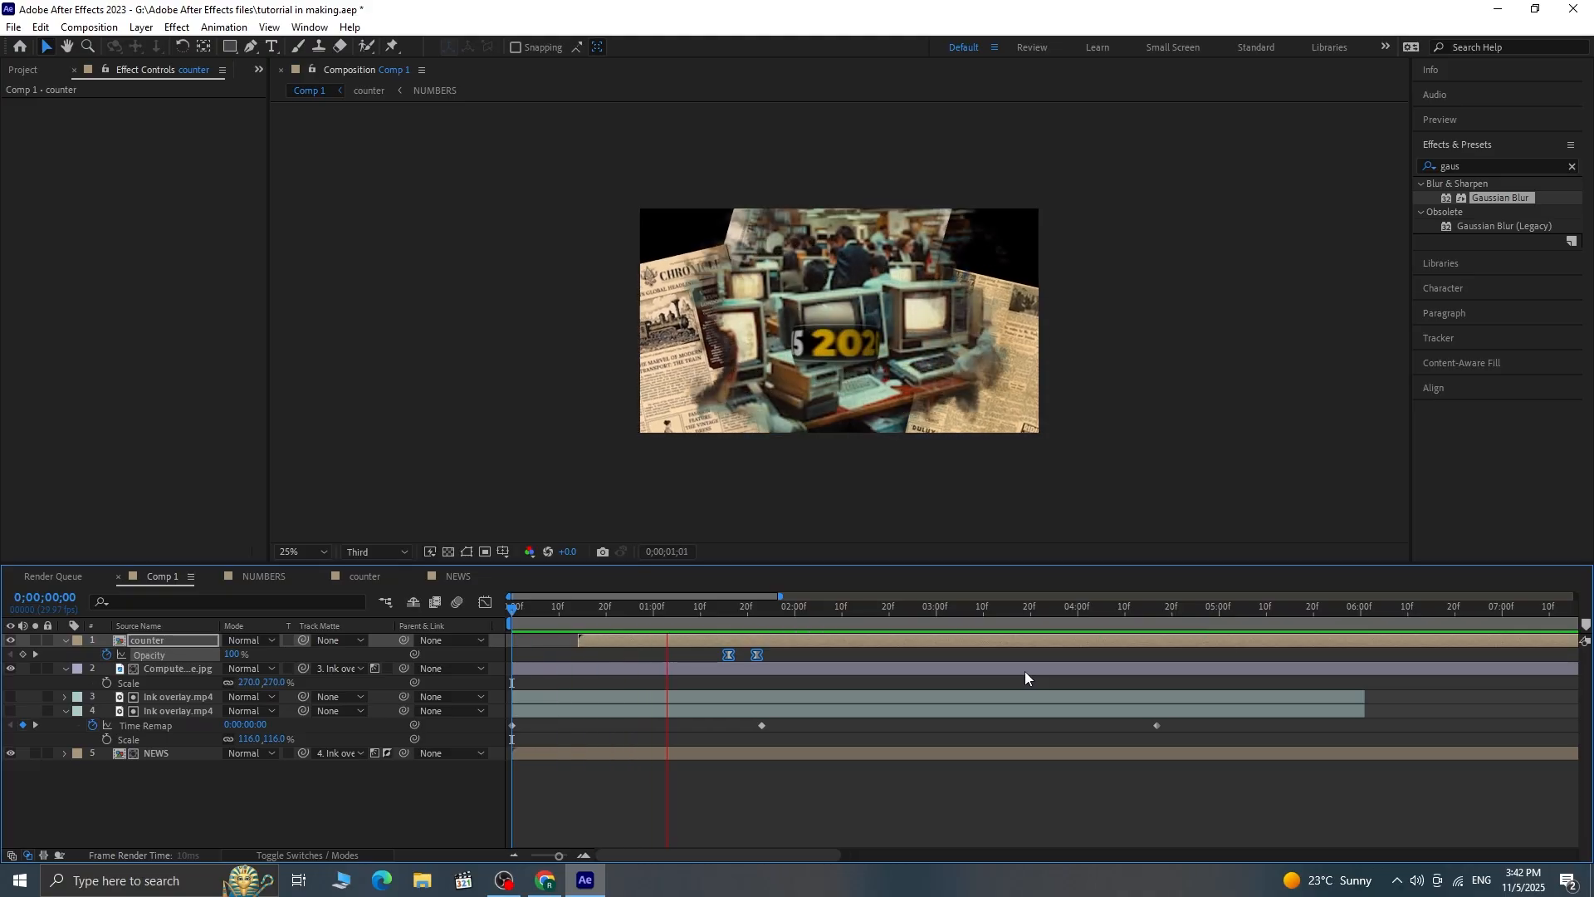
key(space)
Step: Spread the counter's Opacity keyframes to about 0;00;01;07 and 0;00;02;03, preview, and collapse the properties of the top two layers
drag(755, 657, 807, 659)
key(space)
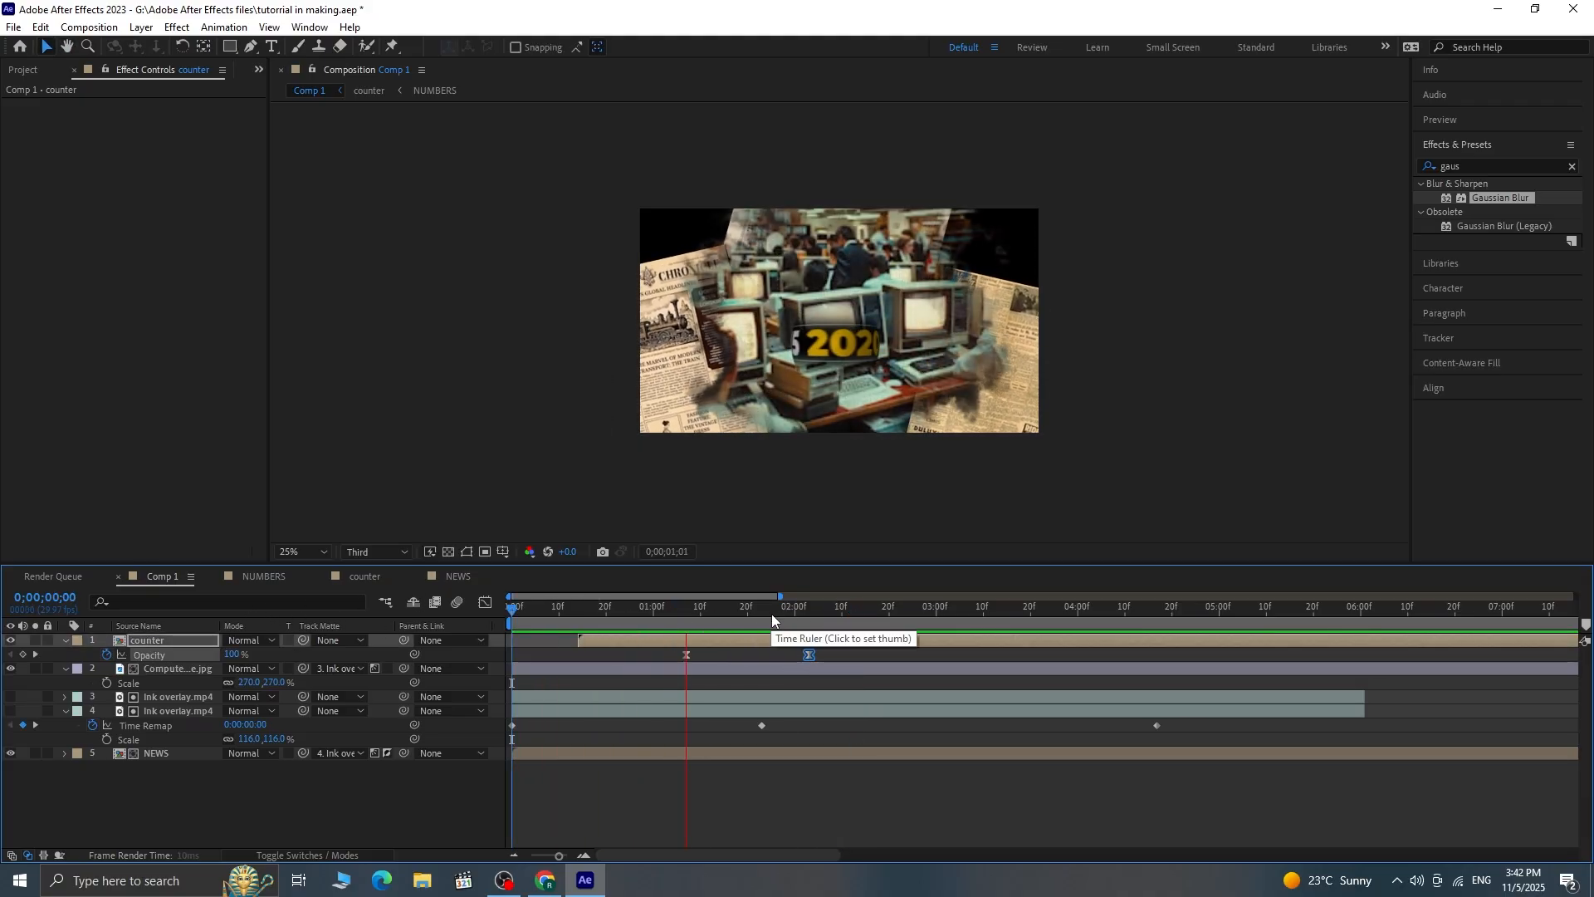
key(space)
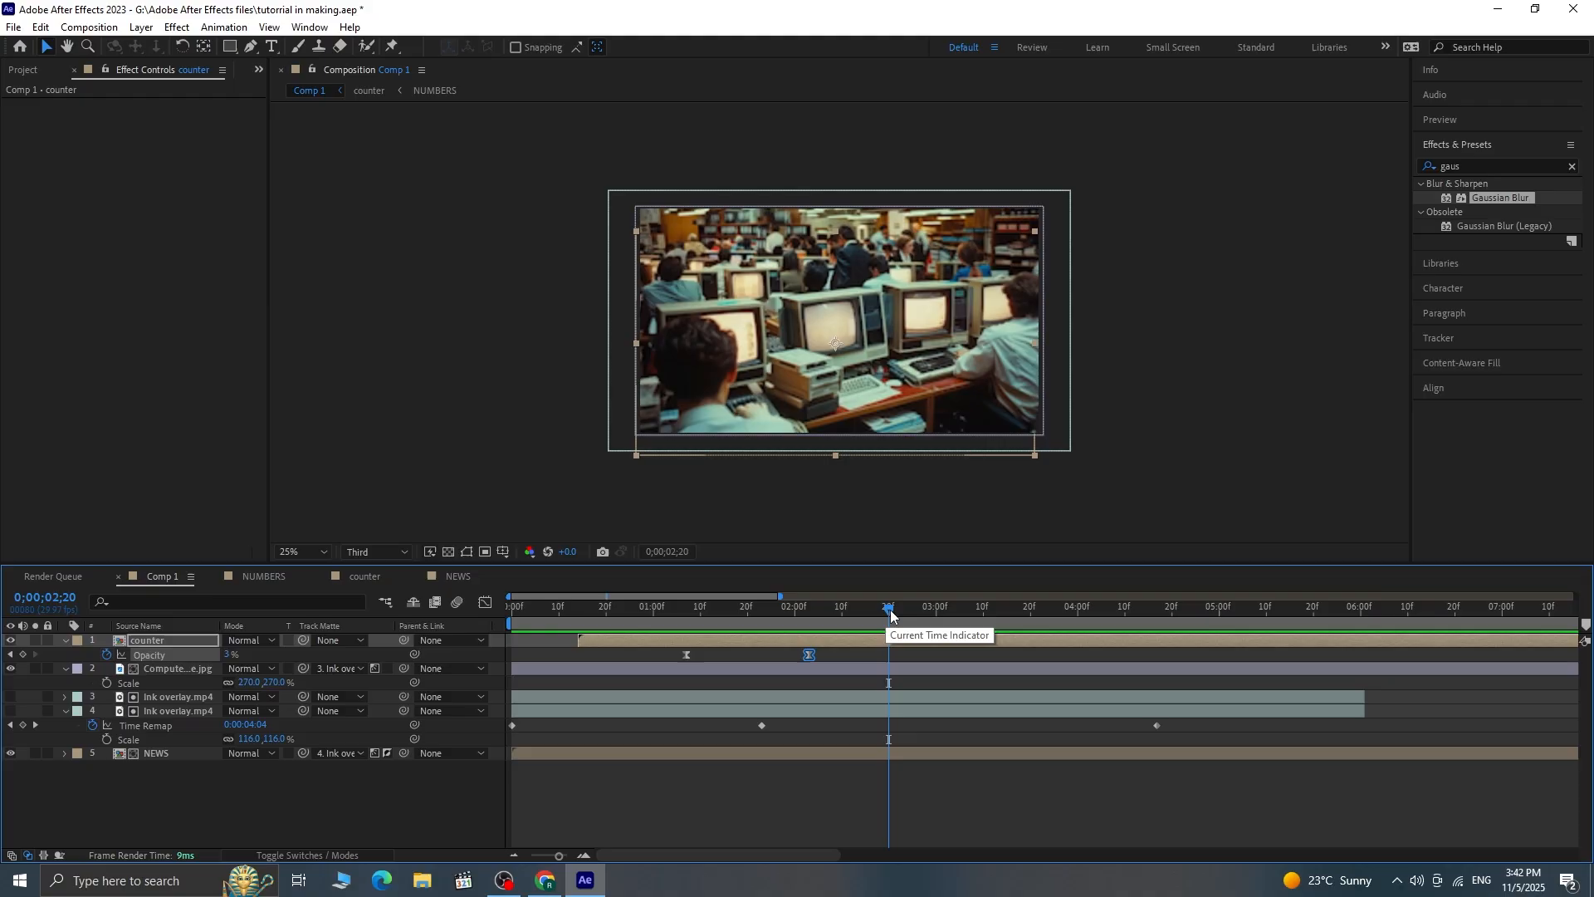
click(65, 640)
click(65, 655)
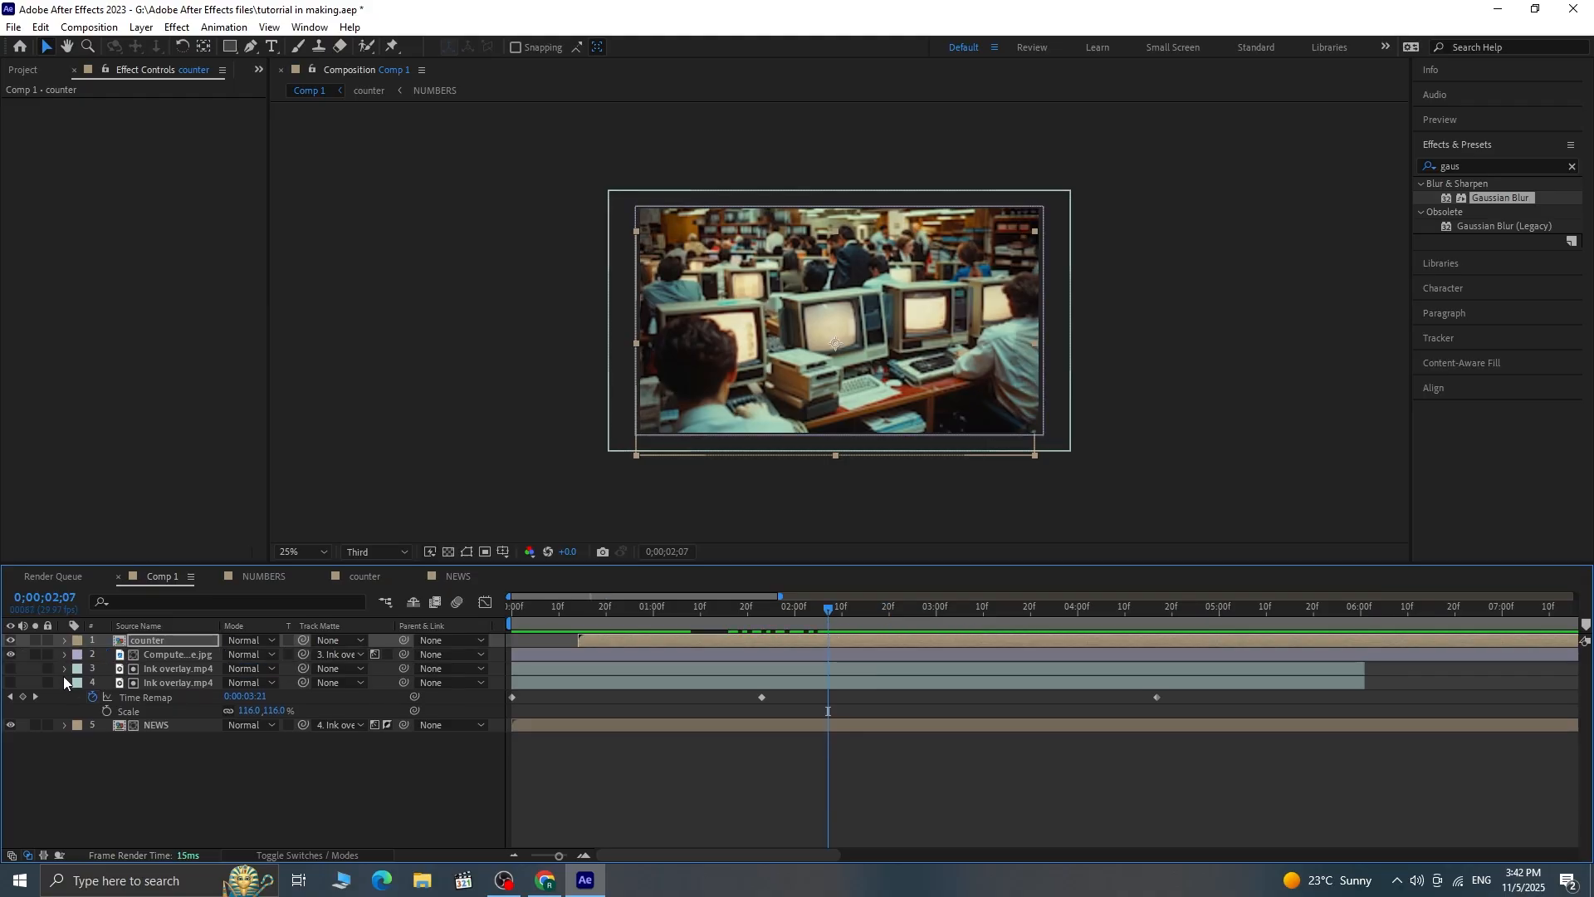
Step: Collapse the lower Ink overlay layer's properties and add new2.jpg as the top layer of Comp 1
click(65, 682)
click(101, 714)
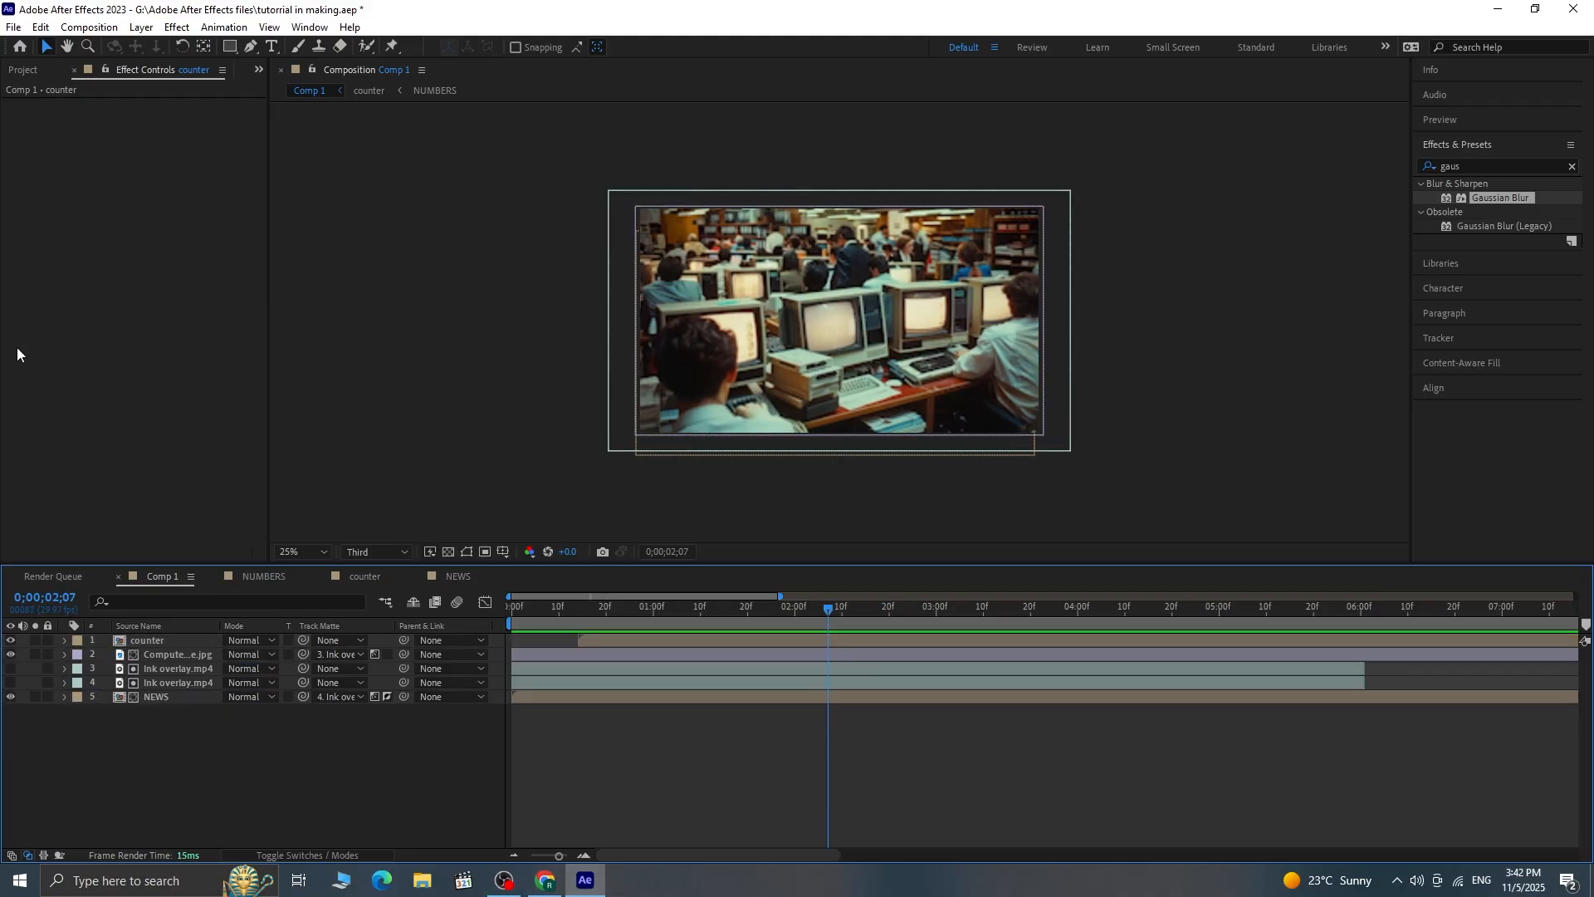
click(23, 71)
click(61, 286)
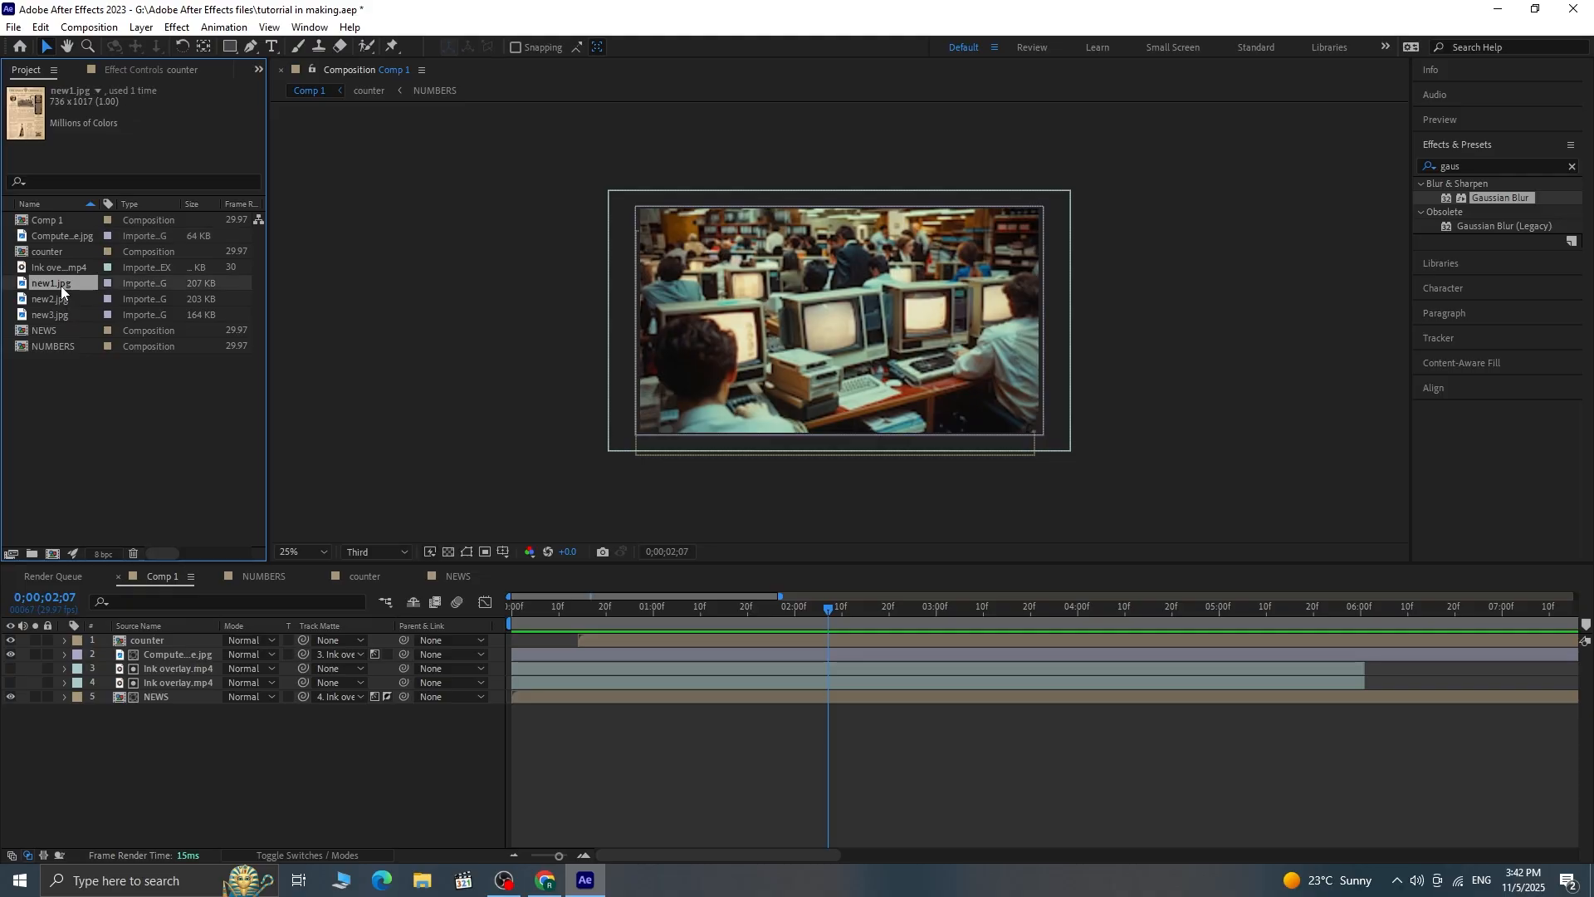
drag(58, 303, 150, 641)
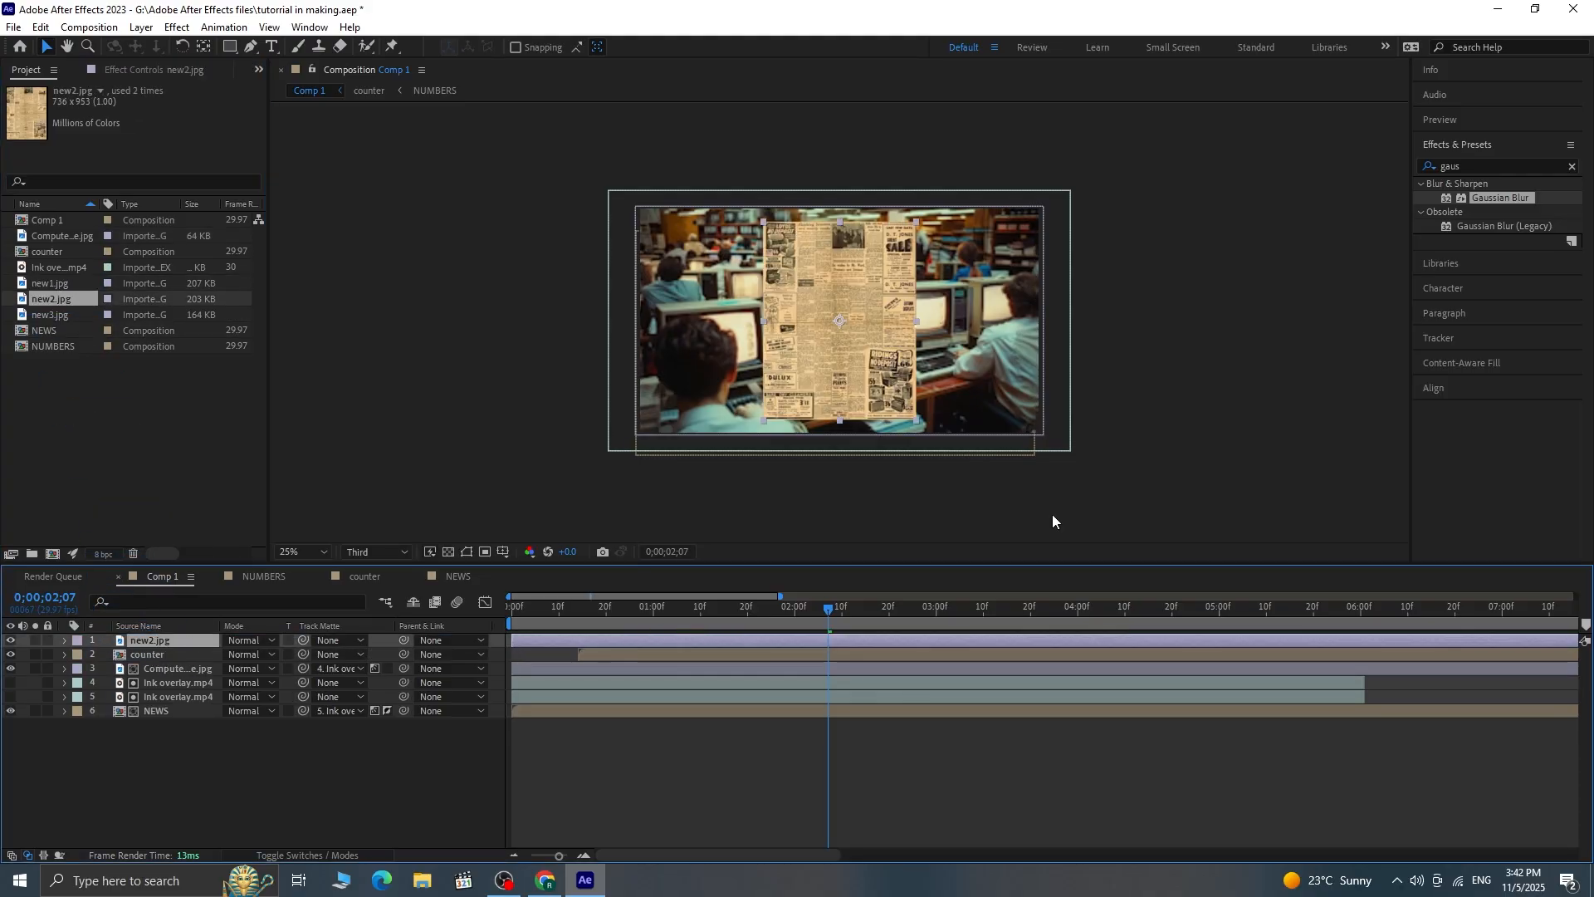
Step: Scale the new2.jpg layer to 166% and rotate it to about -15.5°
key(s)
drag(270, 655, 294, 653)
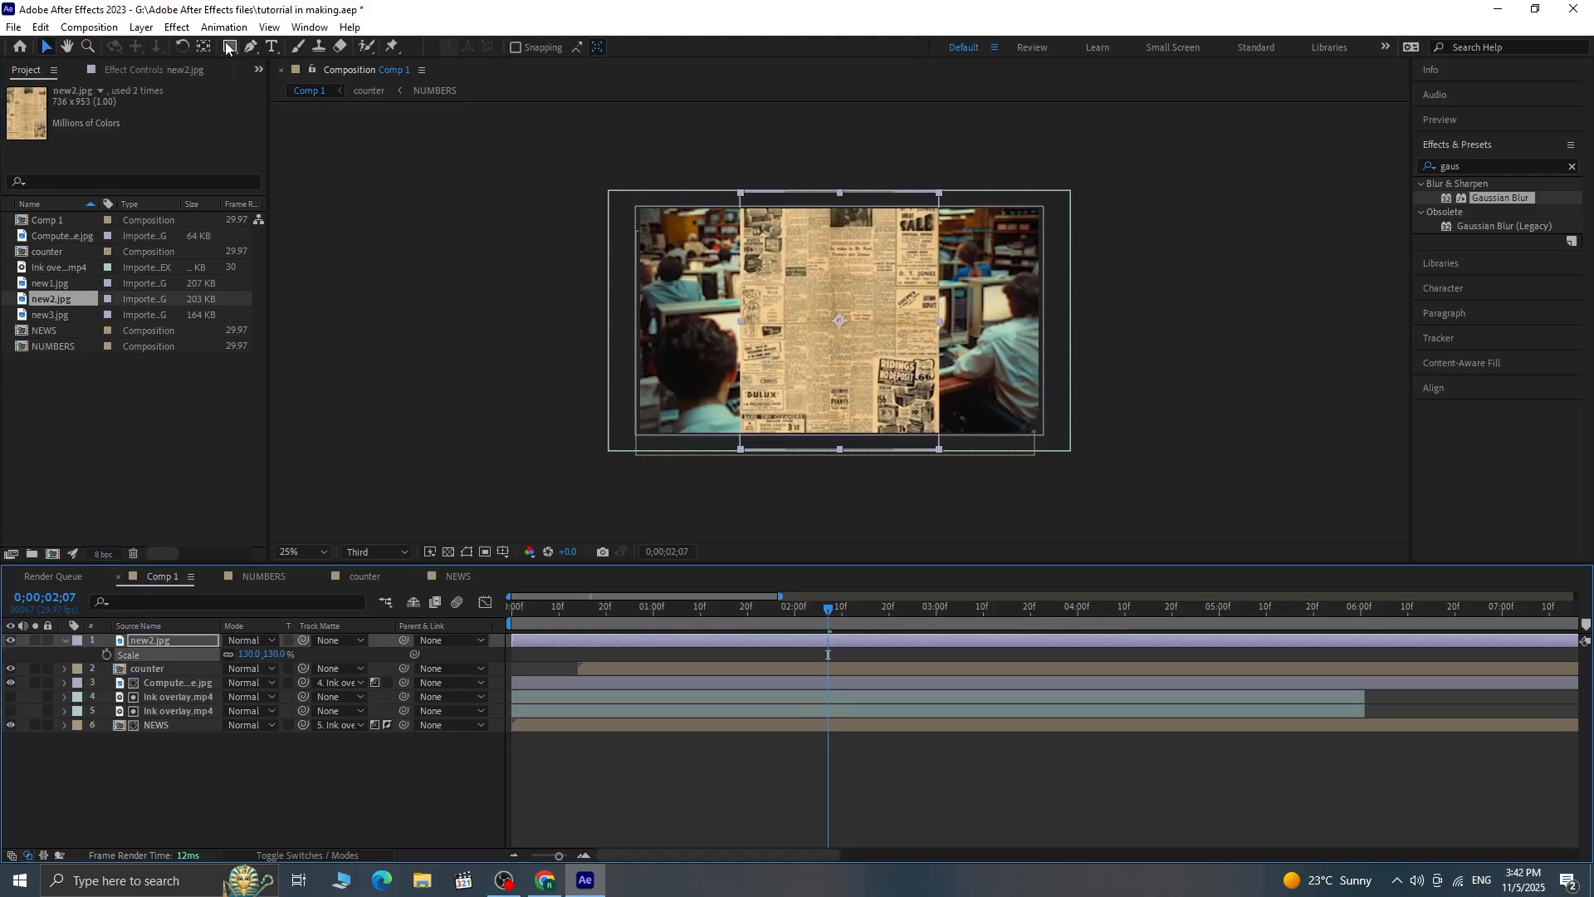
click(182, 48)
drag(757, 335, 762, 357)
drag(269, 655, 302, 650)
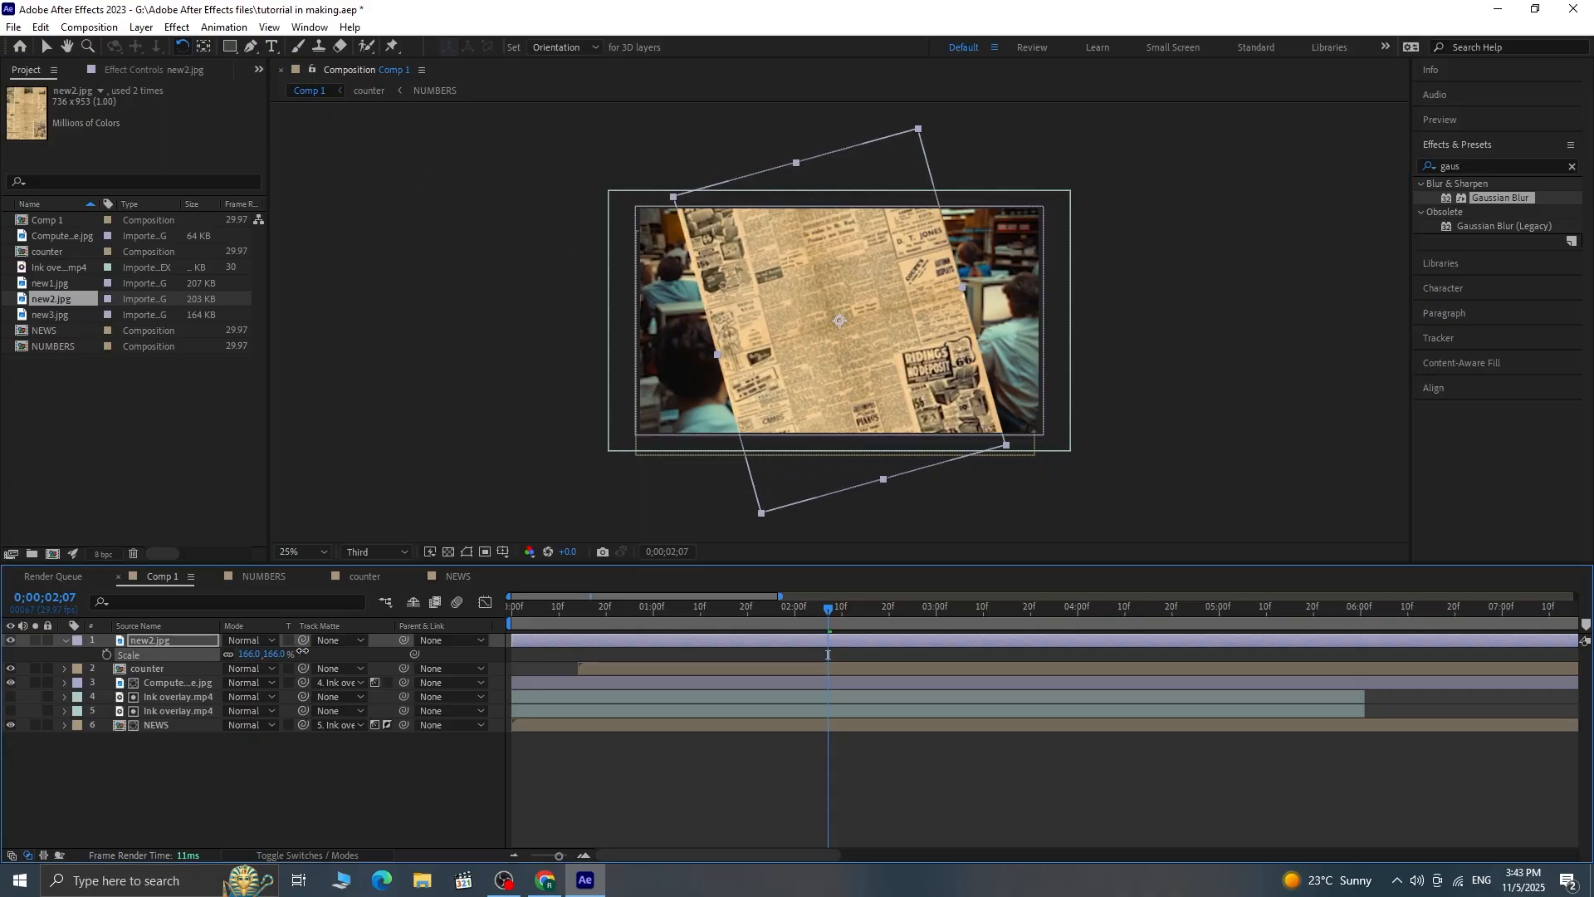
Step: Move new2.jpg outside the frame's left edge and keyframe its Position and Rotation at 0;00;02;07
key(v)
drag(869, 395, 511, 440)
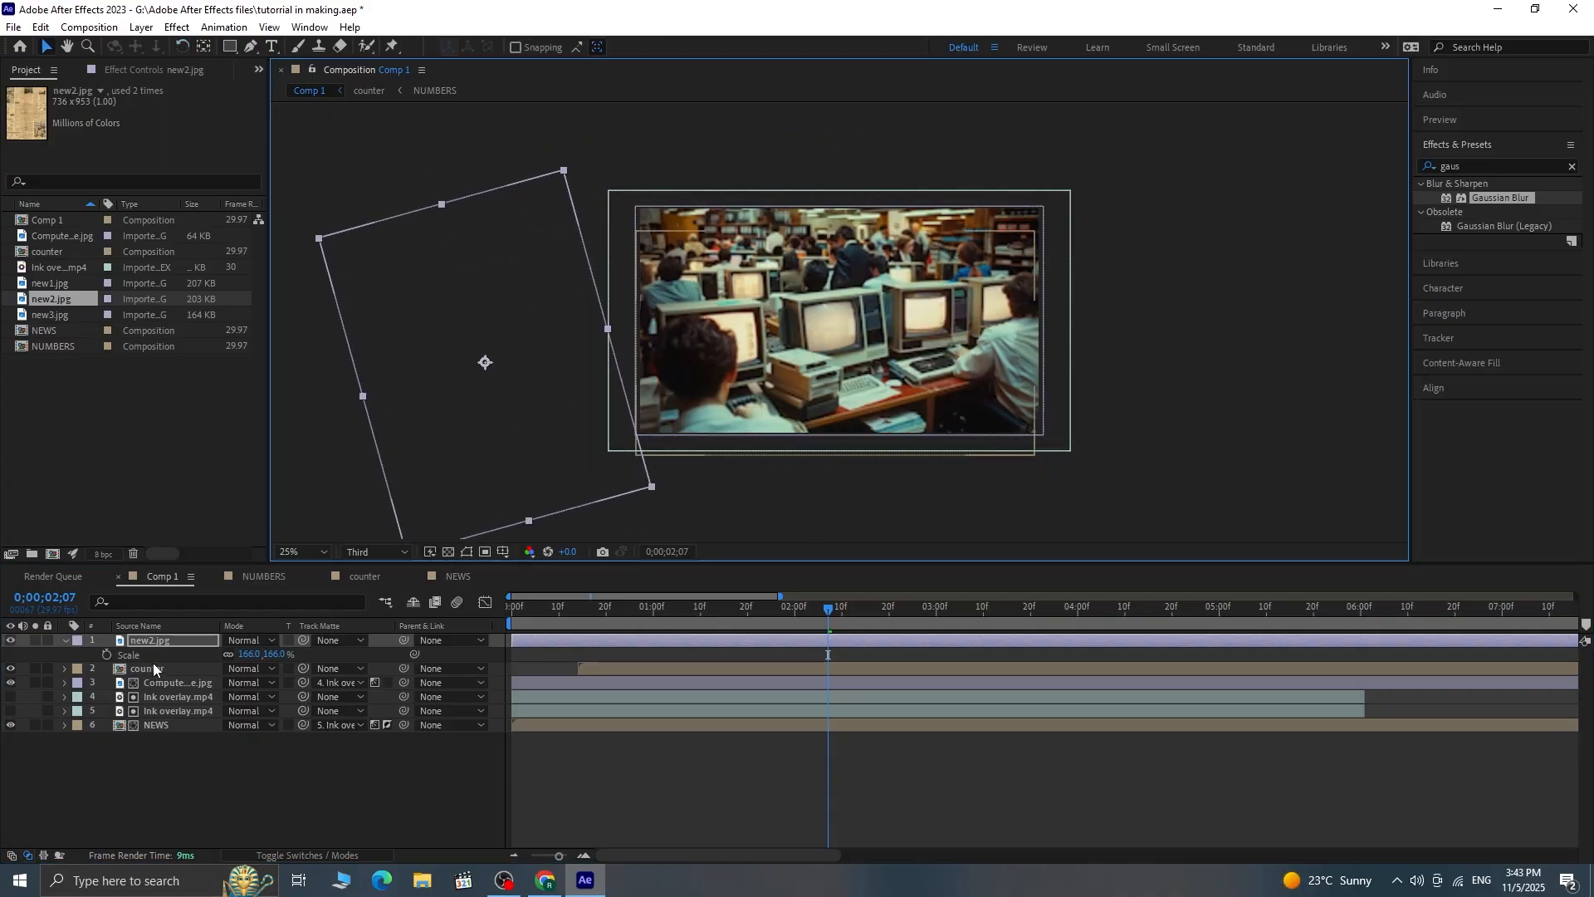
key(p)
click(111, 654)
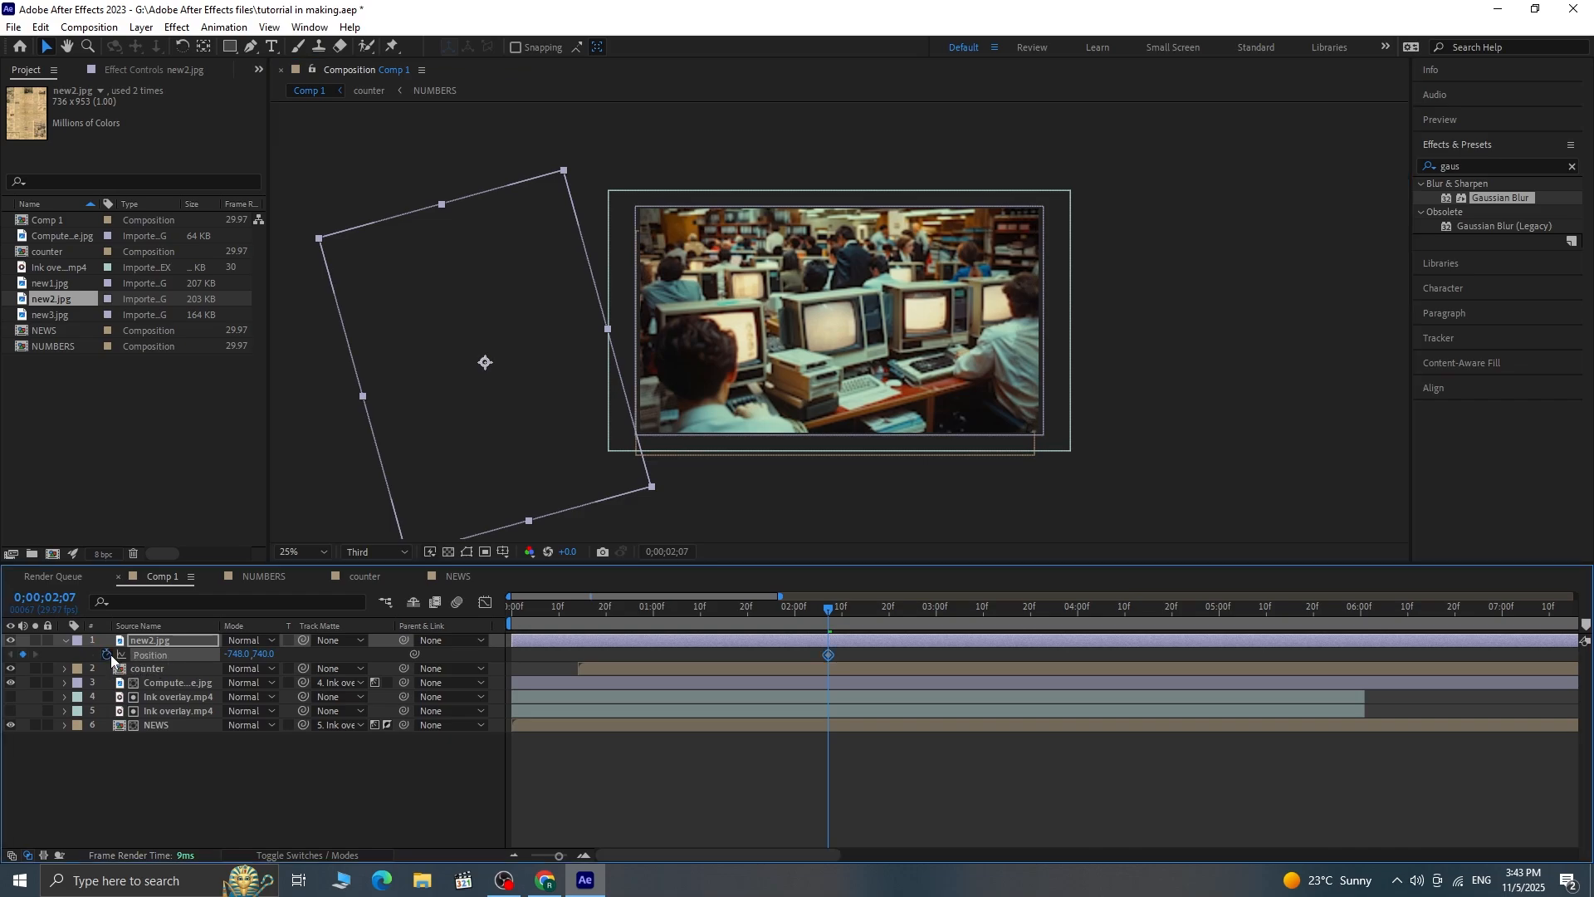
key(shift+r)
click(106, 668)
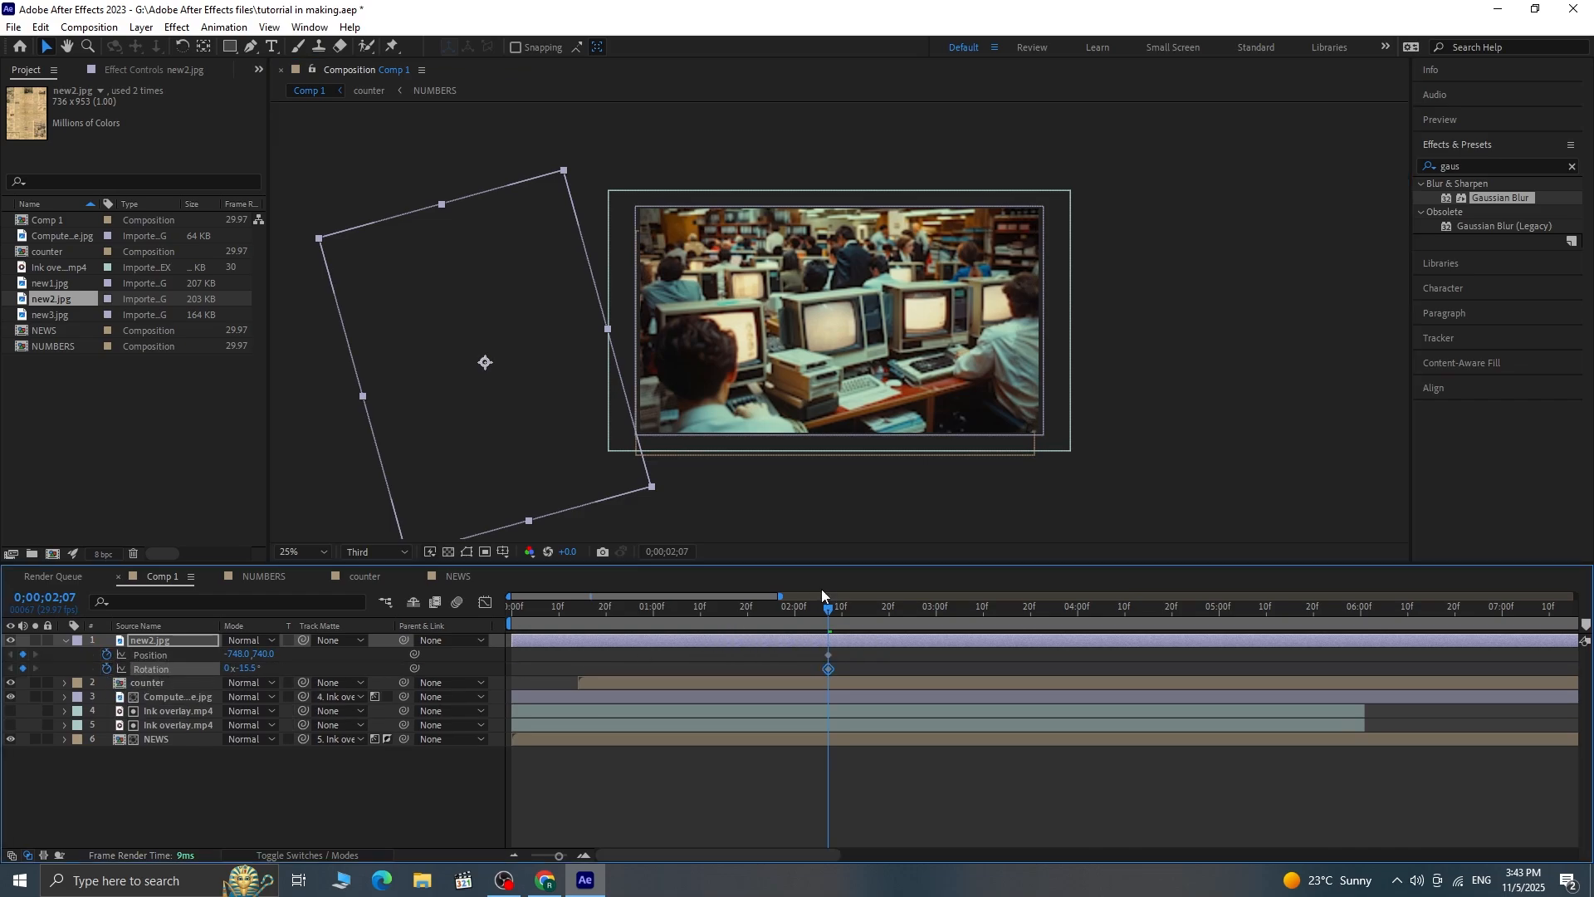
Step: At 0;00;02;26, keyframe new2.jpg past the frame's right edge at about 2692, 740 with Rotation 18.5°, and preview the sweep
drag(823, 609, 856, 621)
key(space)
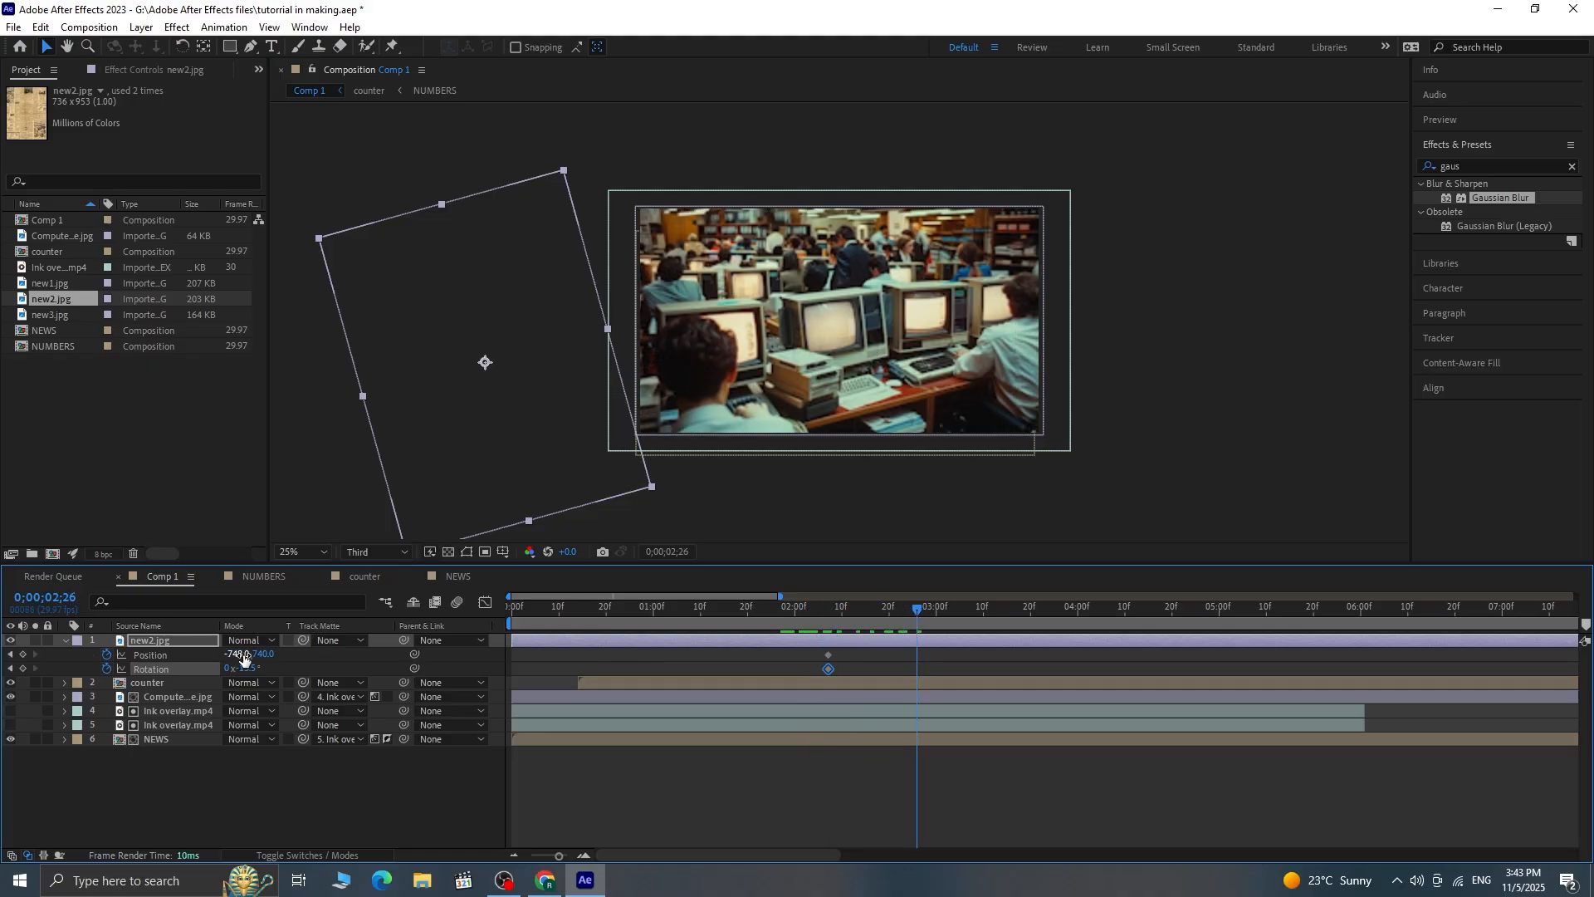
drag(239, 654, 381, 630)
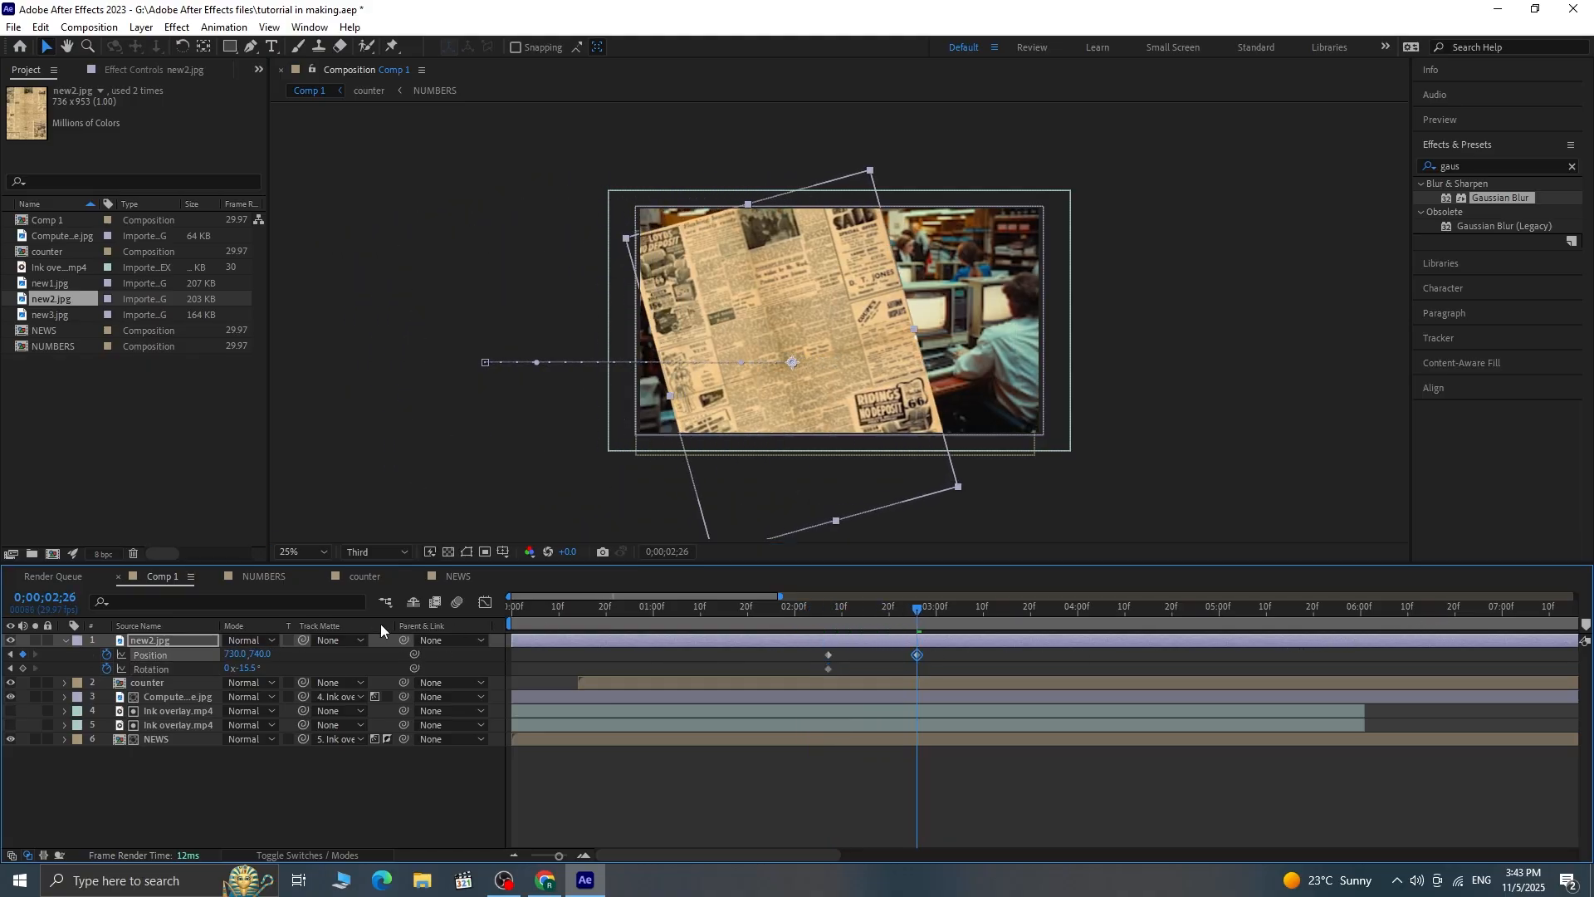
drag(230, 654, 998, 534)
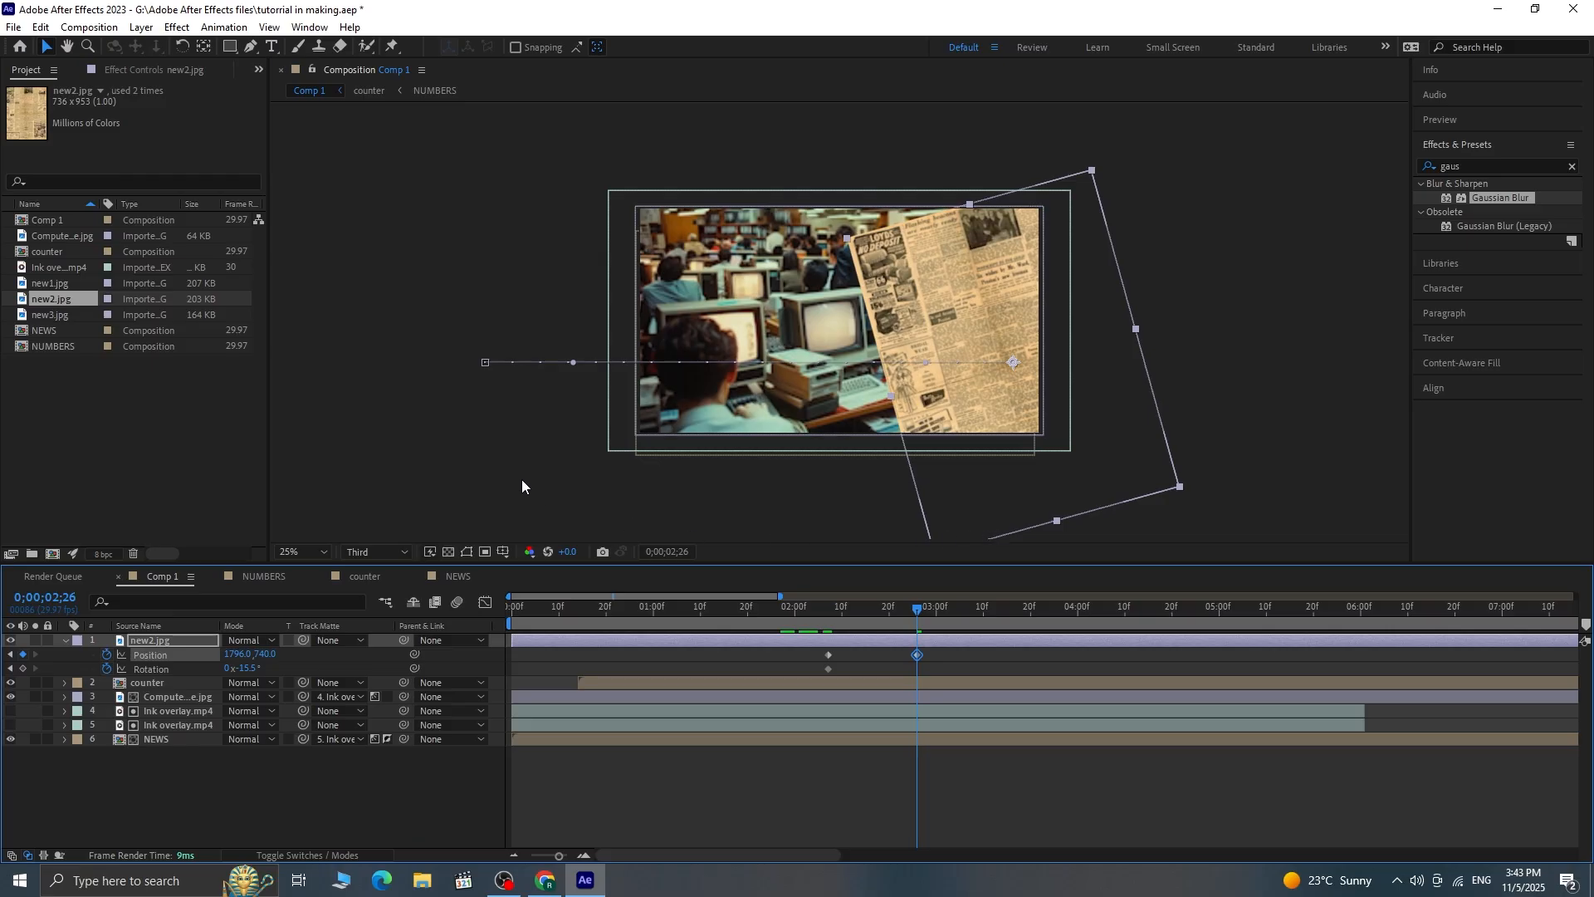
drag(246, 668, 981, 661)
drag(918, 613, 818, 621)
key(space)
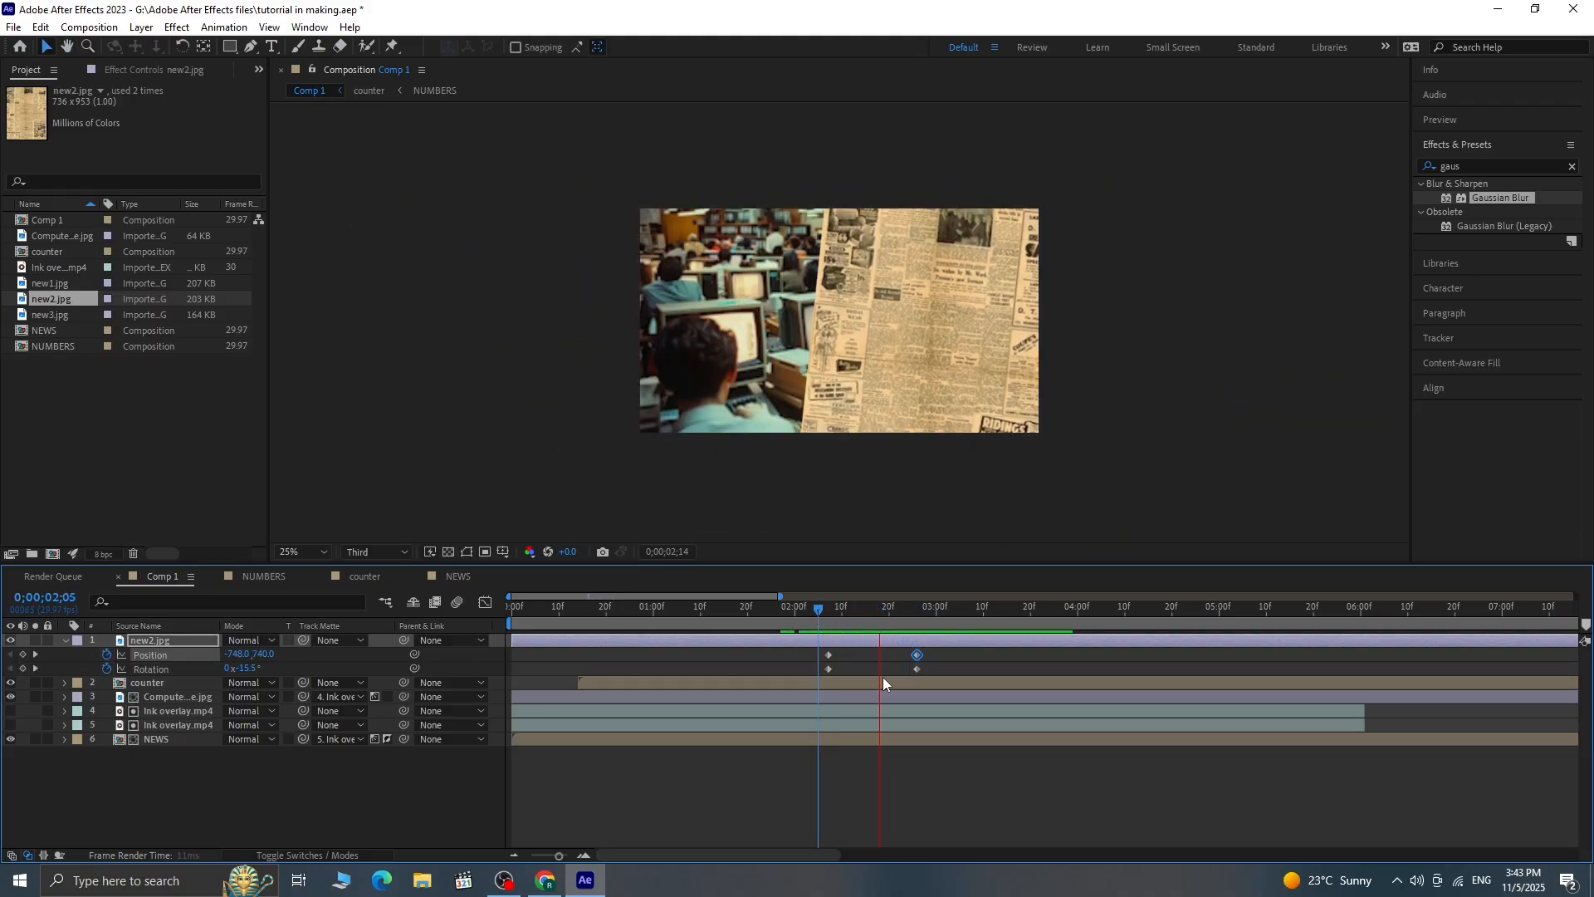
Step: Apply Easy Ease to all Position and Rotation keyframes of new2.jpg and scrub through the sweep
drag(934, 647, 822, 671)
key(F9)
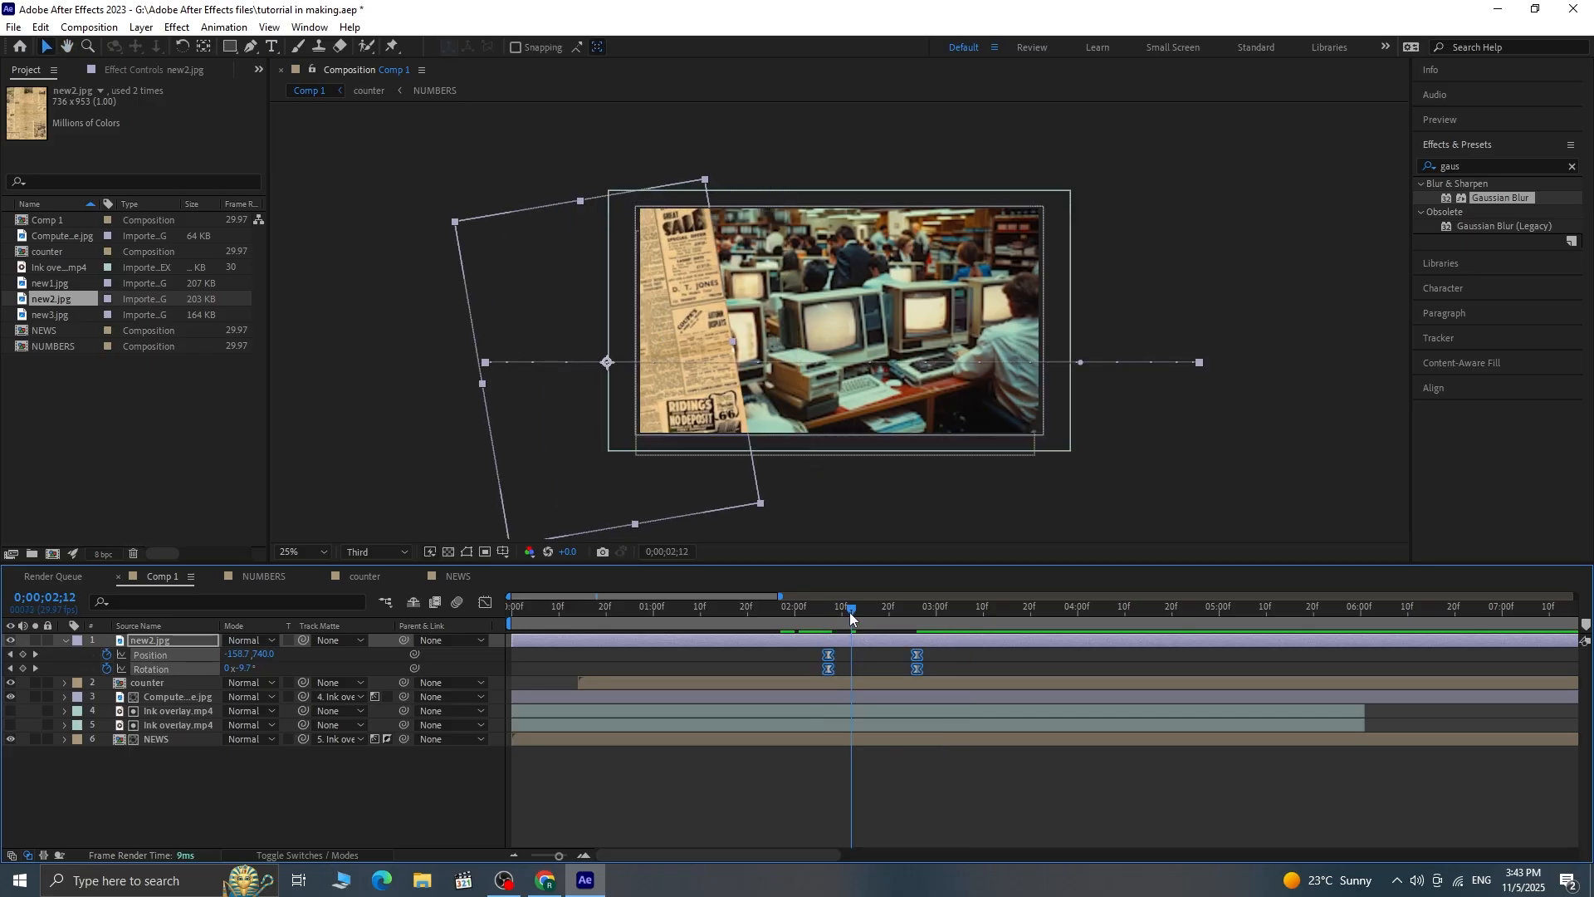
drag(849, 611, 889, 621)
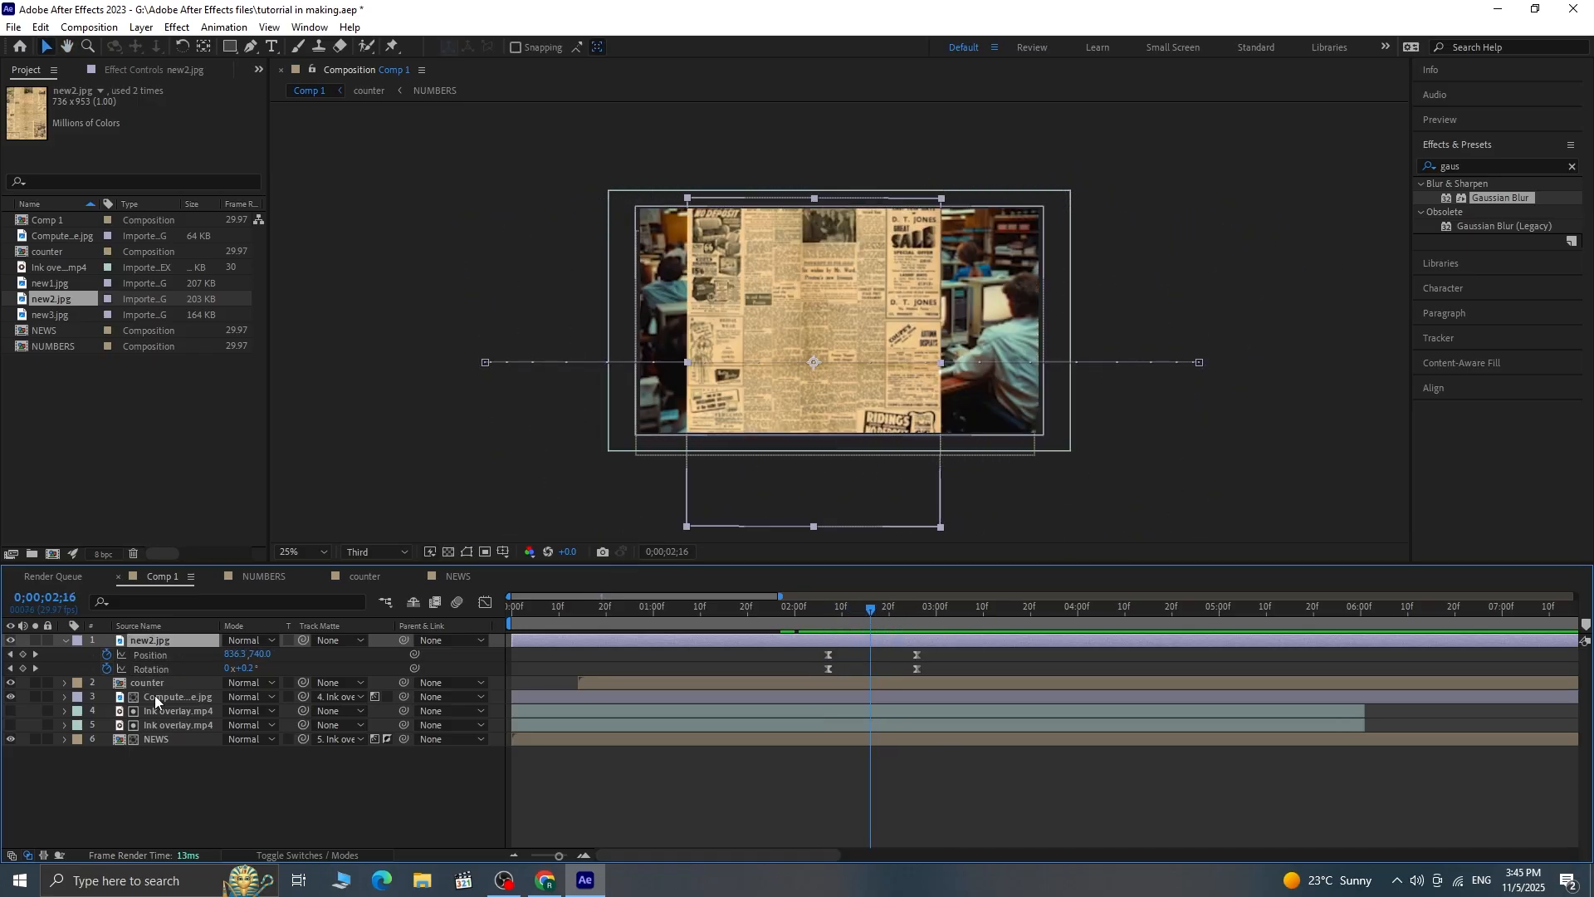
Step: Duplicate the computer image layer and trim the ends of both copies to 0;00;02;08
click(154, 697)
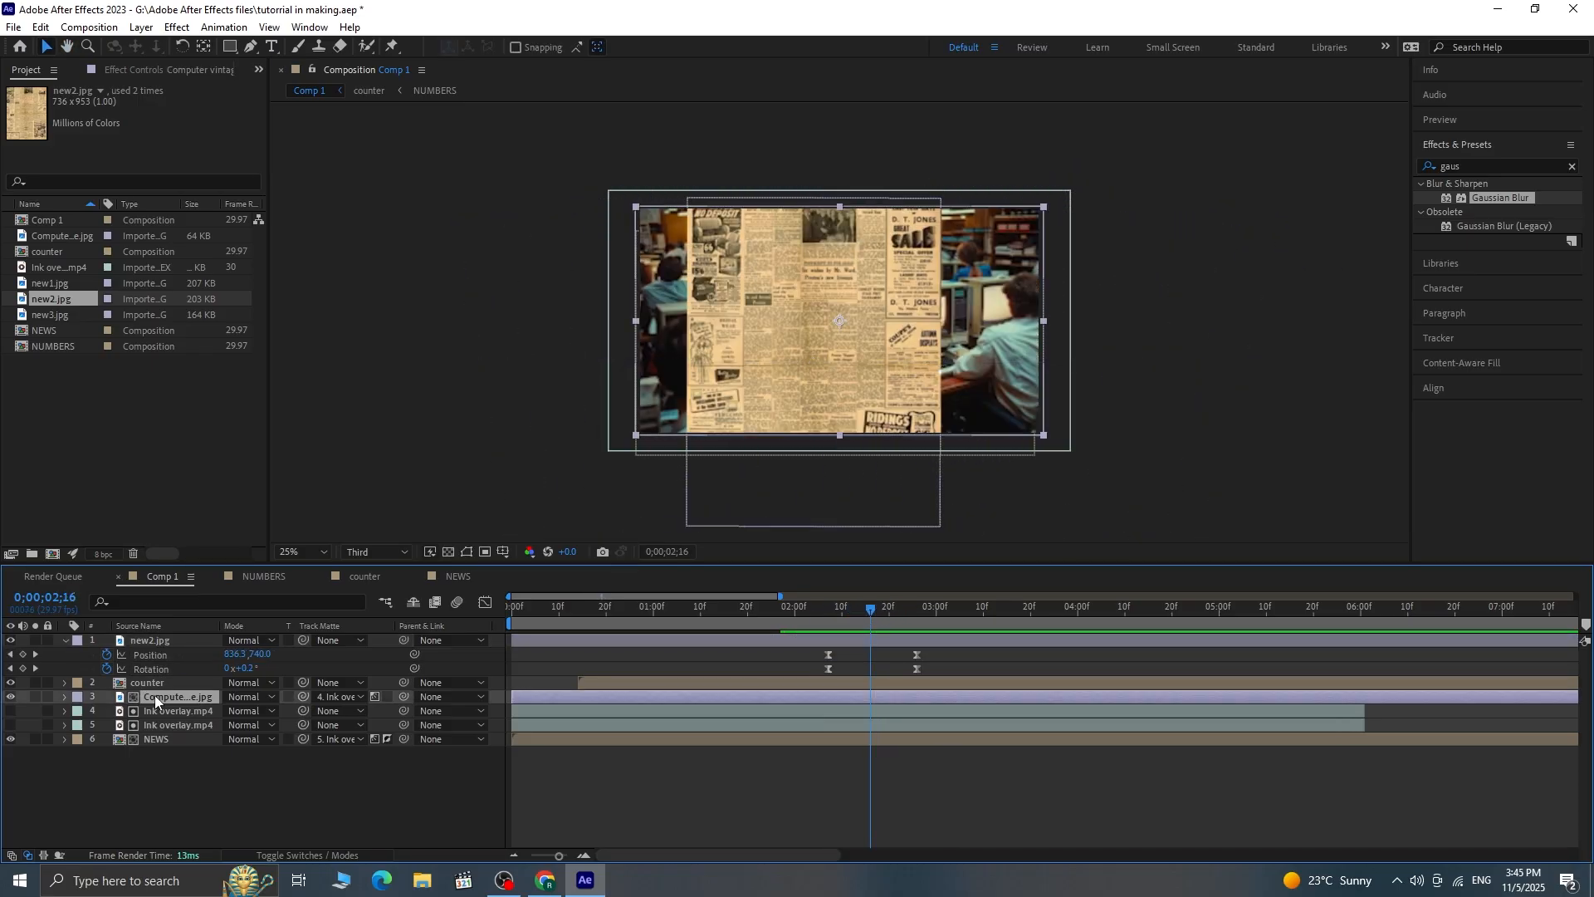
key(ctrl+d)
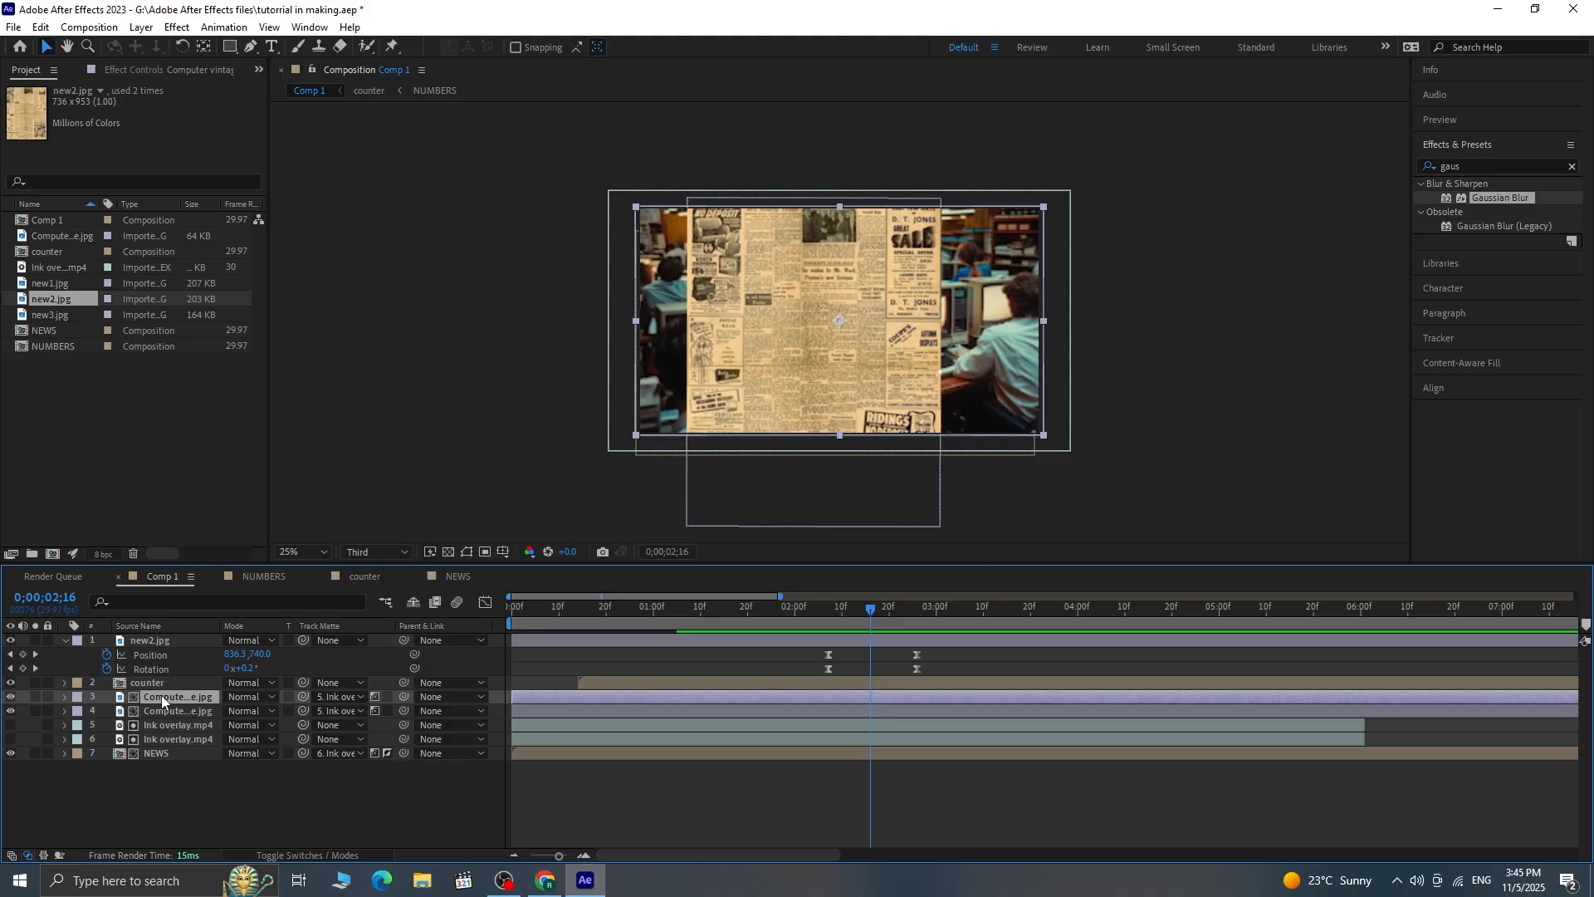
drag(867, 625, 827, 624)
click(834, 710)
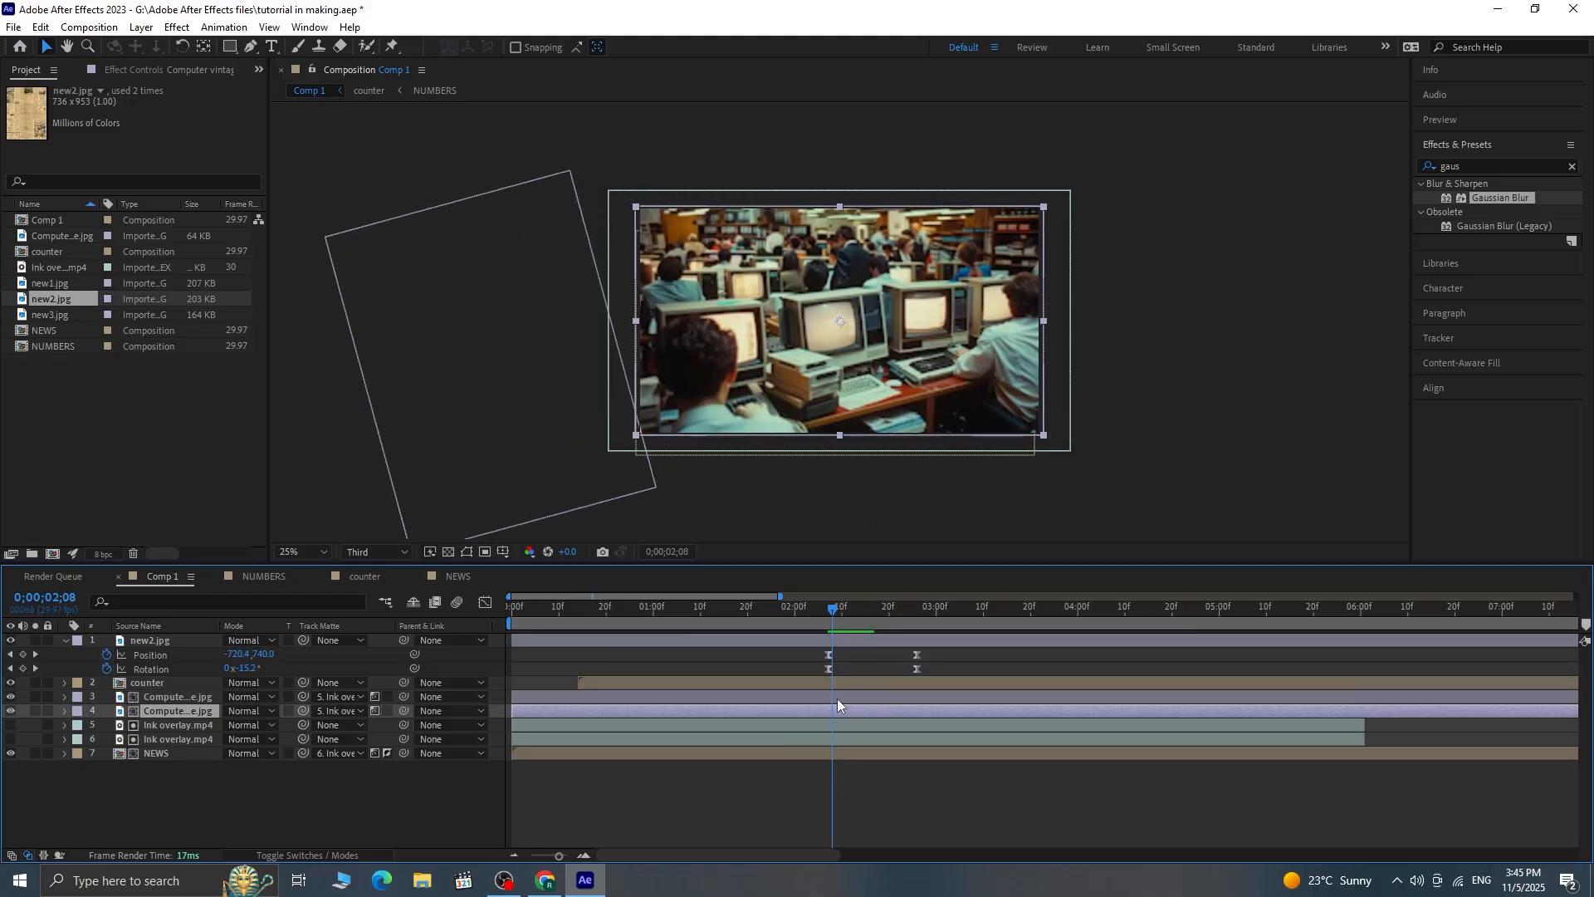
shift+click(837, 697)
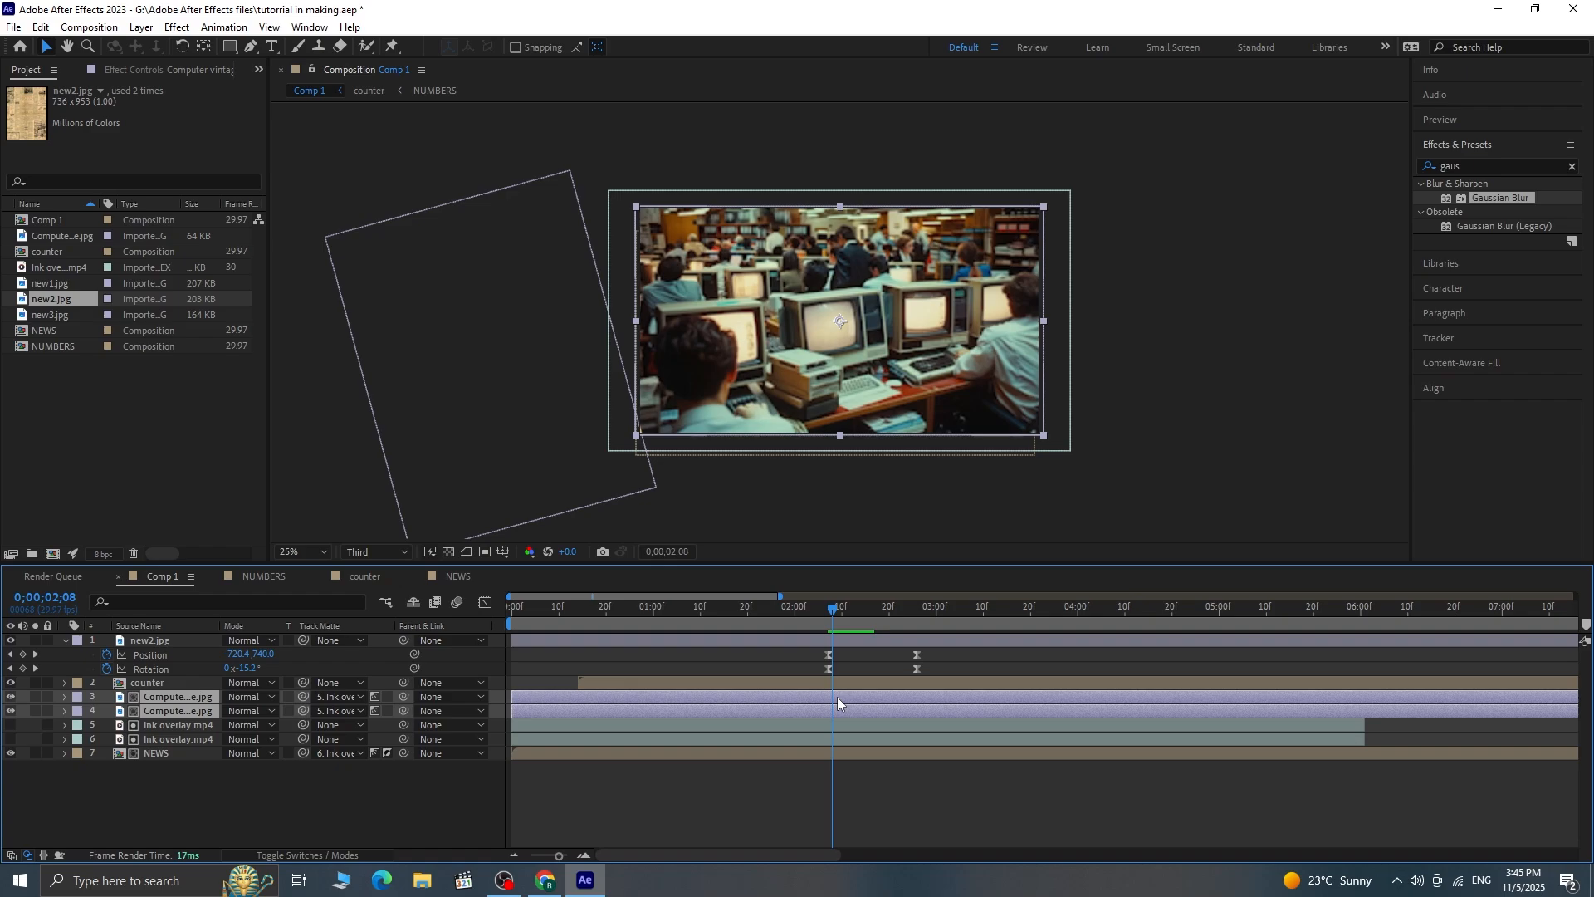
key(alt+bracketright)
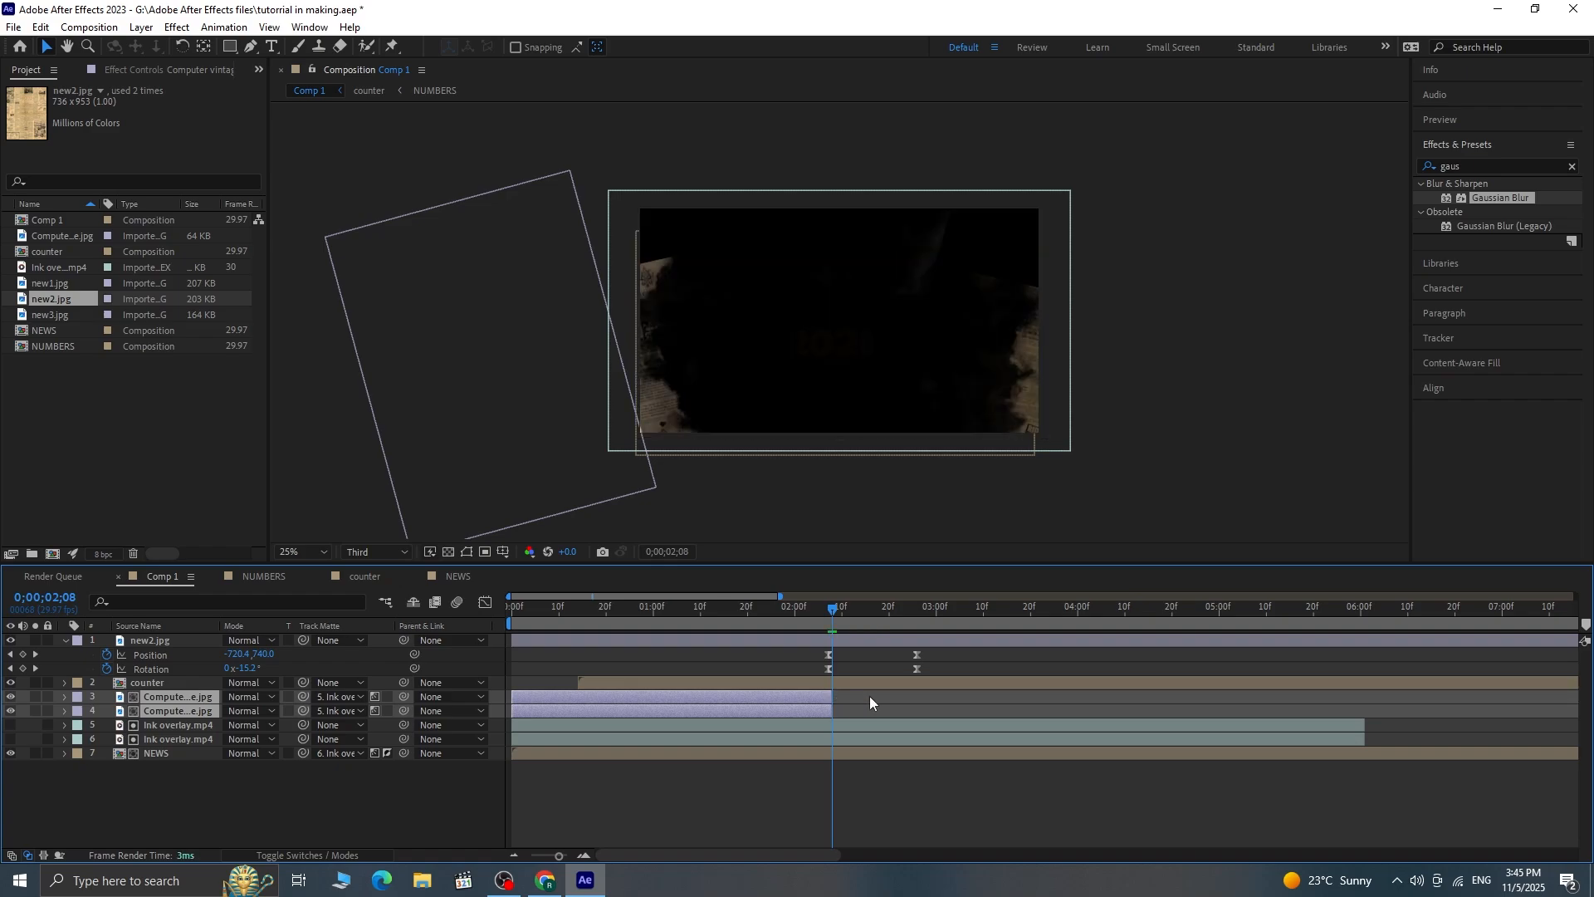
Step: Shift the upper computer image copy to start at 0;00;02;08 and check the frame at 0;00;02;17
click(787, 695)
drag(761, 695, 1081, 696)
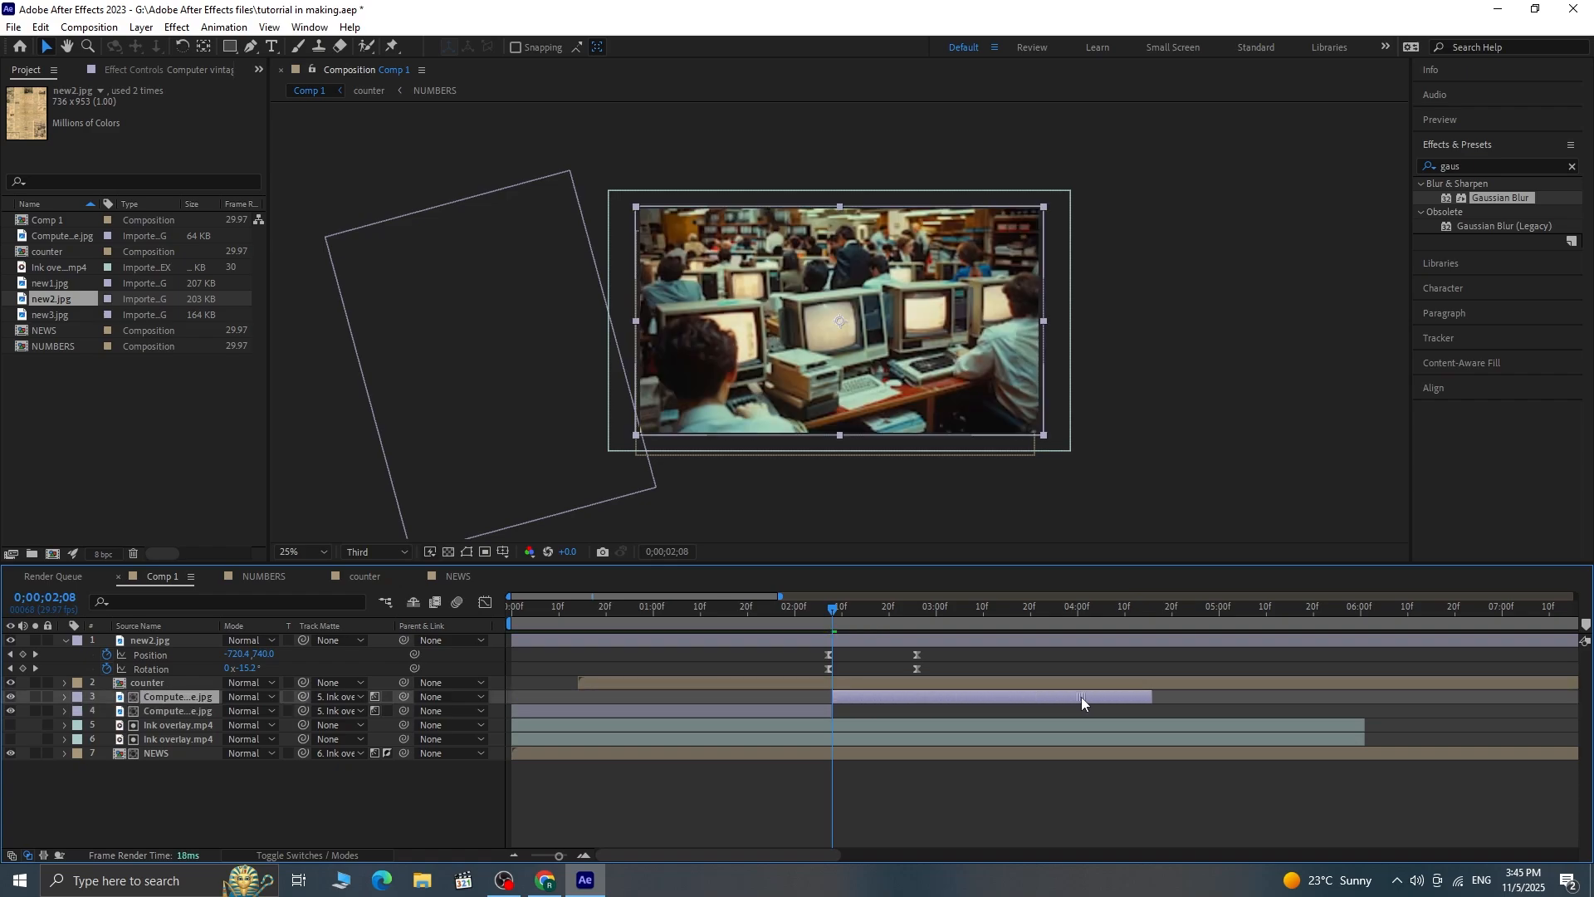
drag(834, 615, 875, 613)
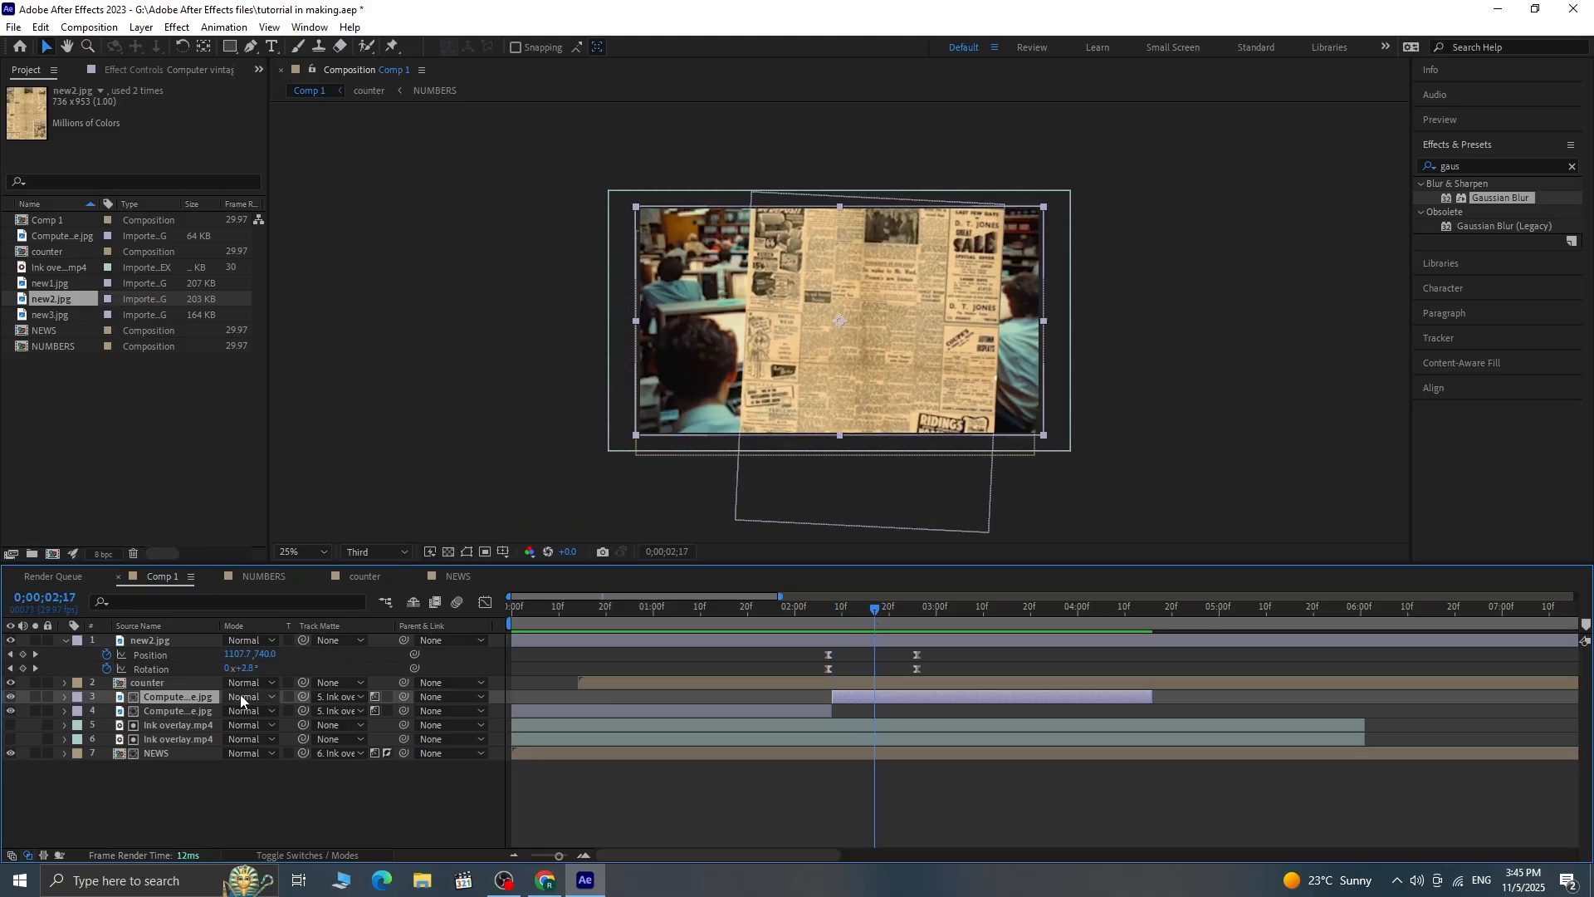
Step: Set new2.jpg as the upper computer image copy's track matte, as an inverted Alpha Matte
click(338, 697)
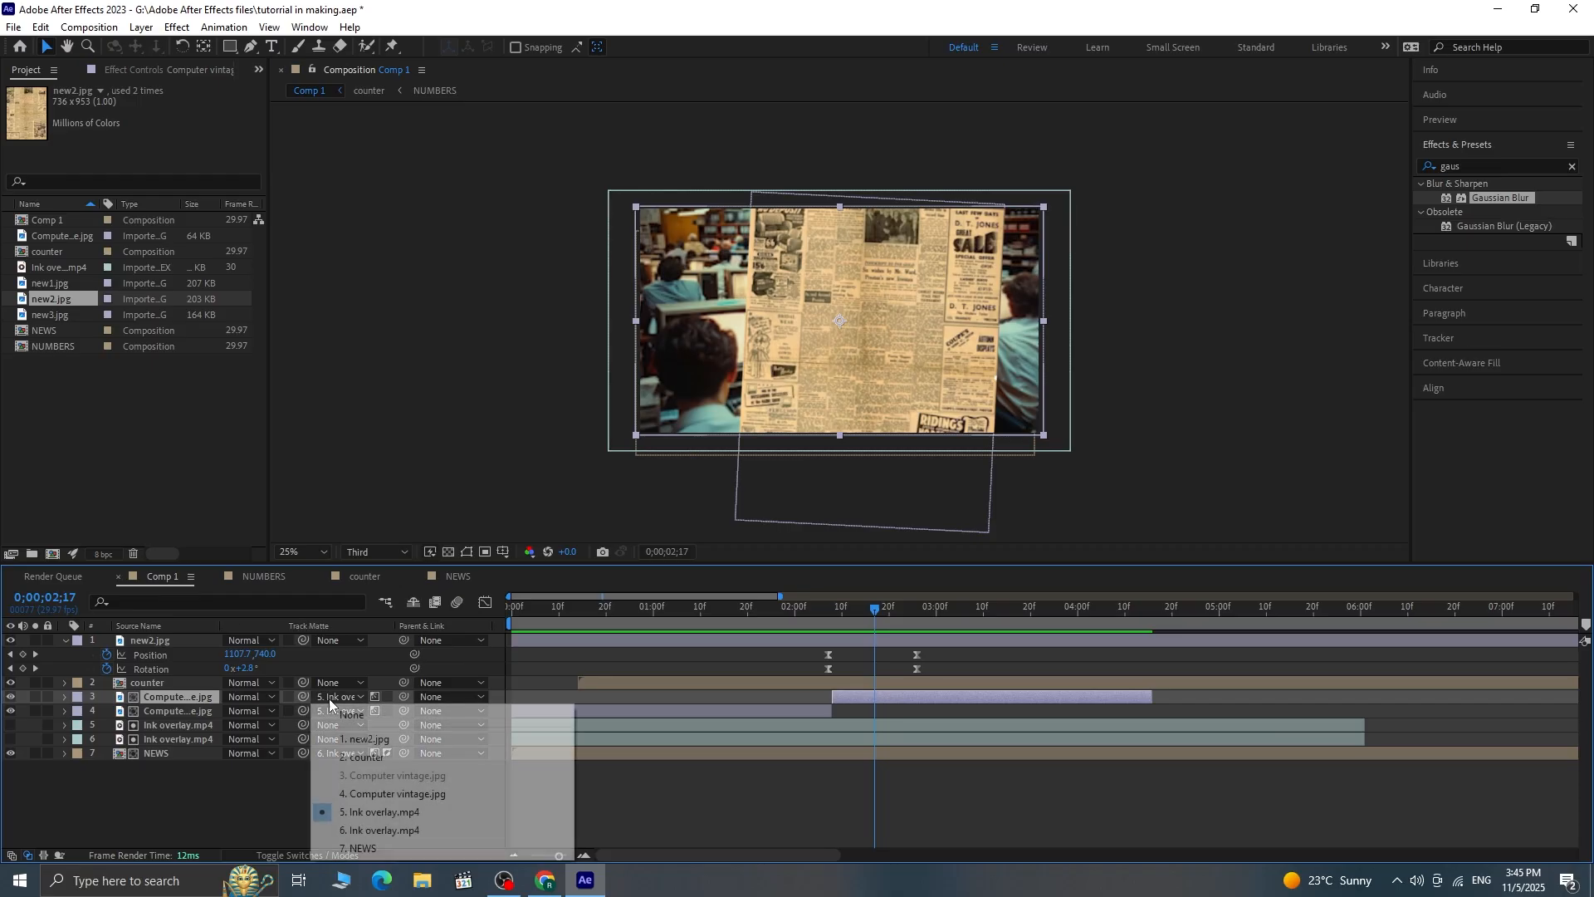
click(361, 739)
click(387, 697)
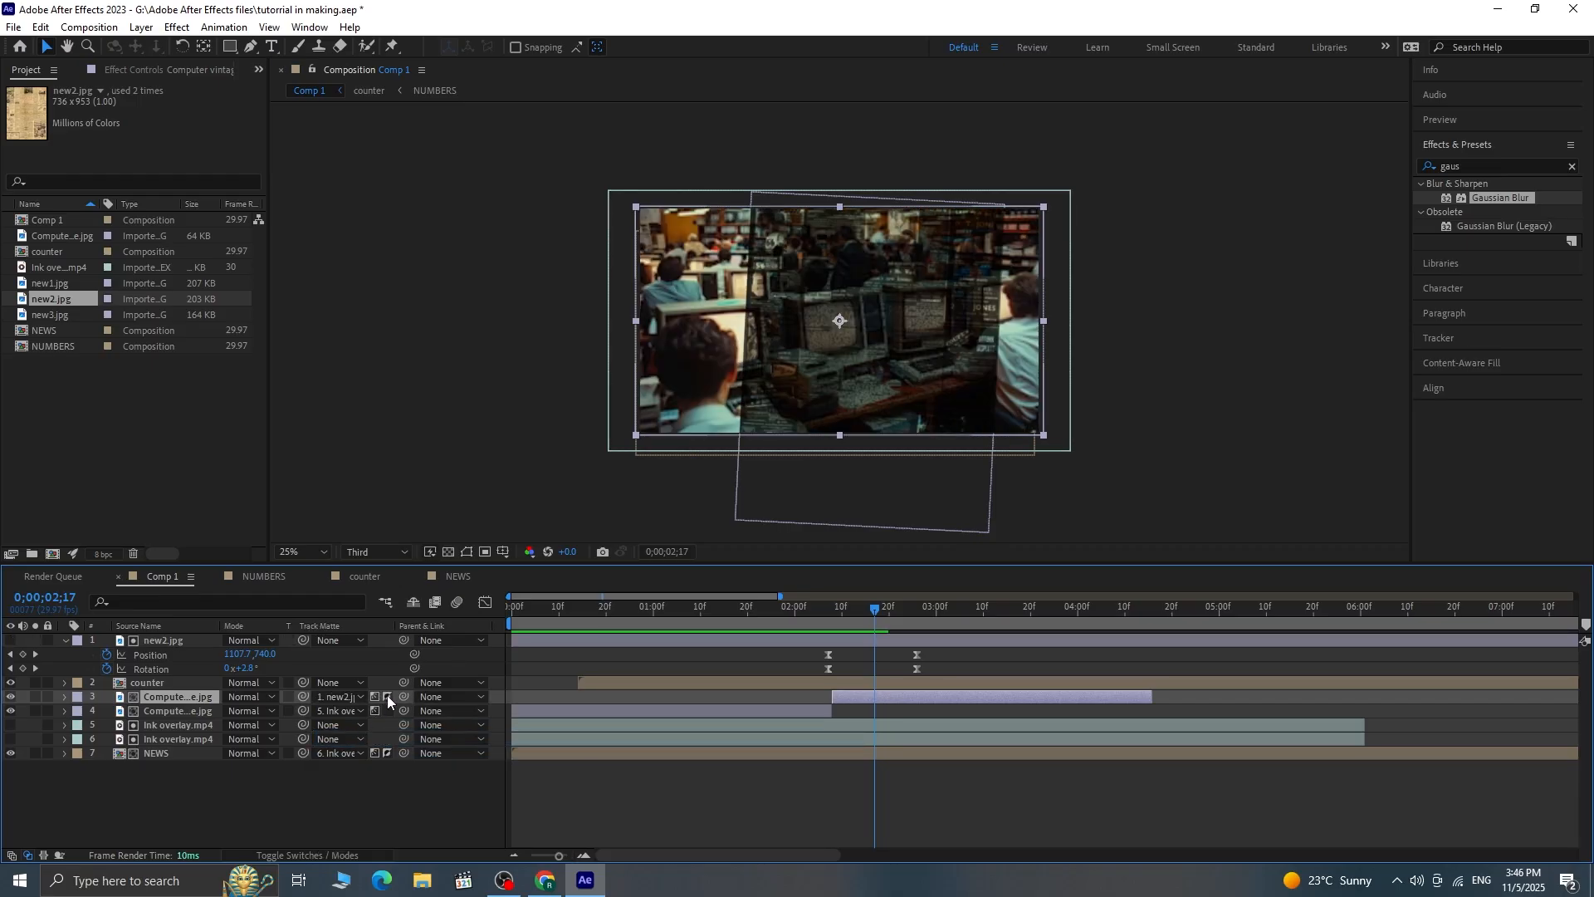
click(373, 695)
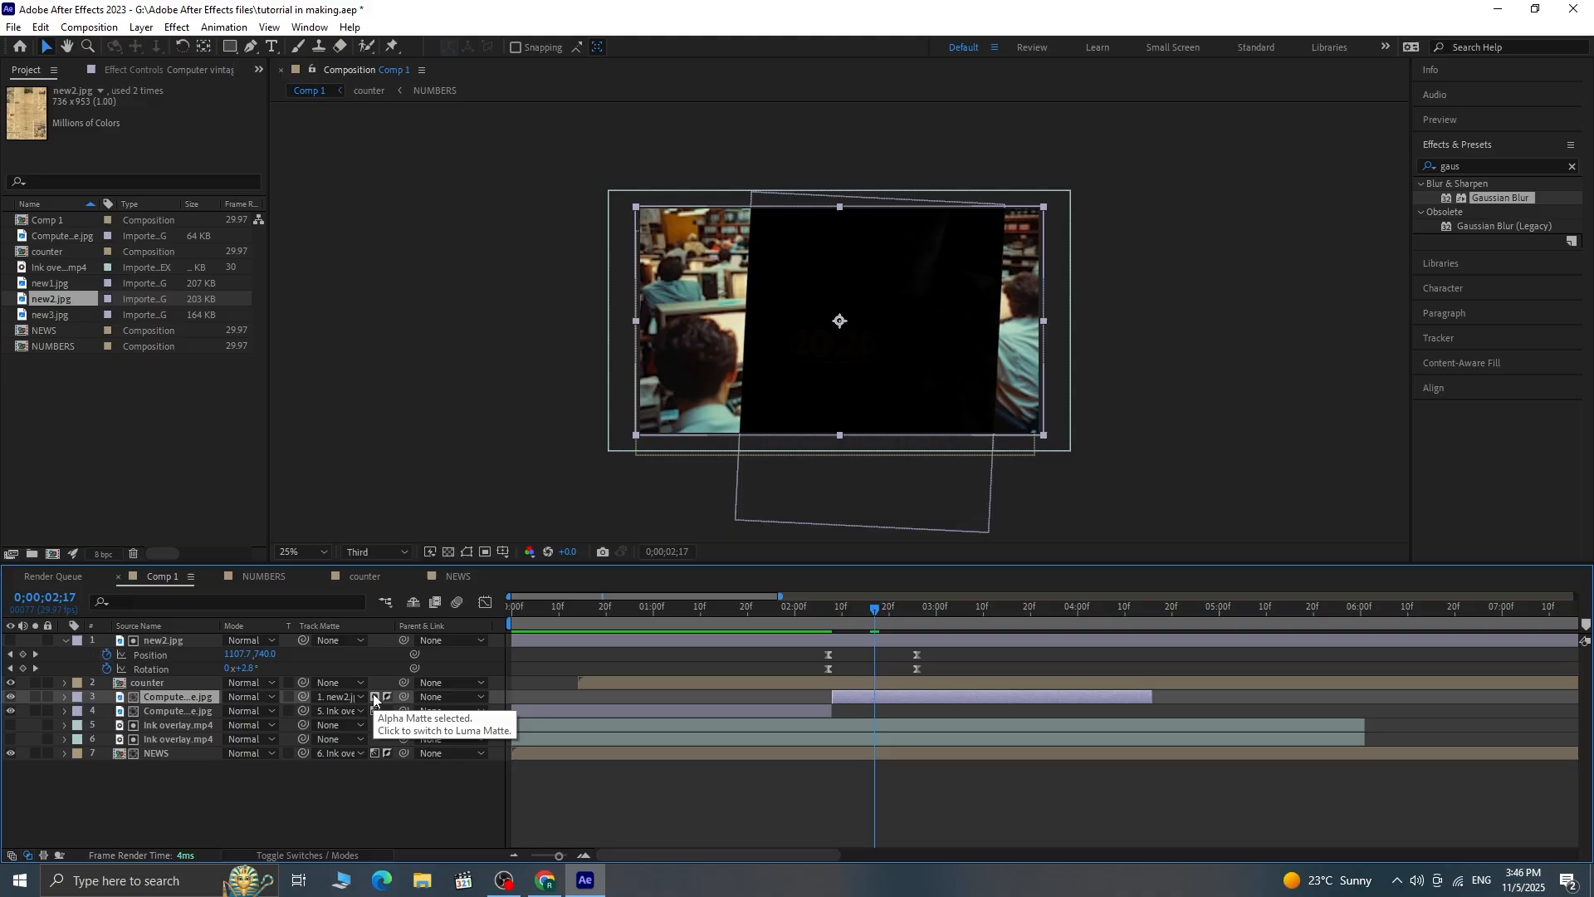
Step: Duplicate the new2.jpg layer and turn on the visibility of the top copy
click(197, 643)
key(ctrl+d)
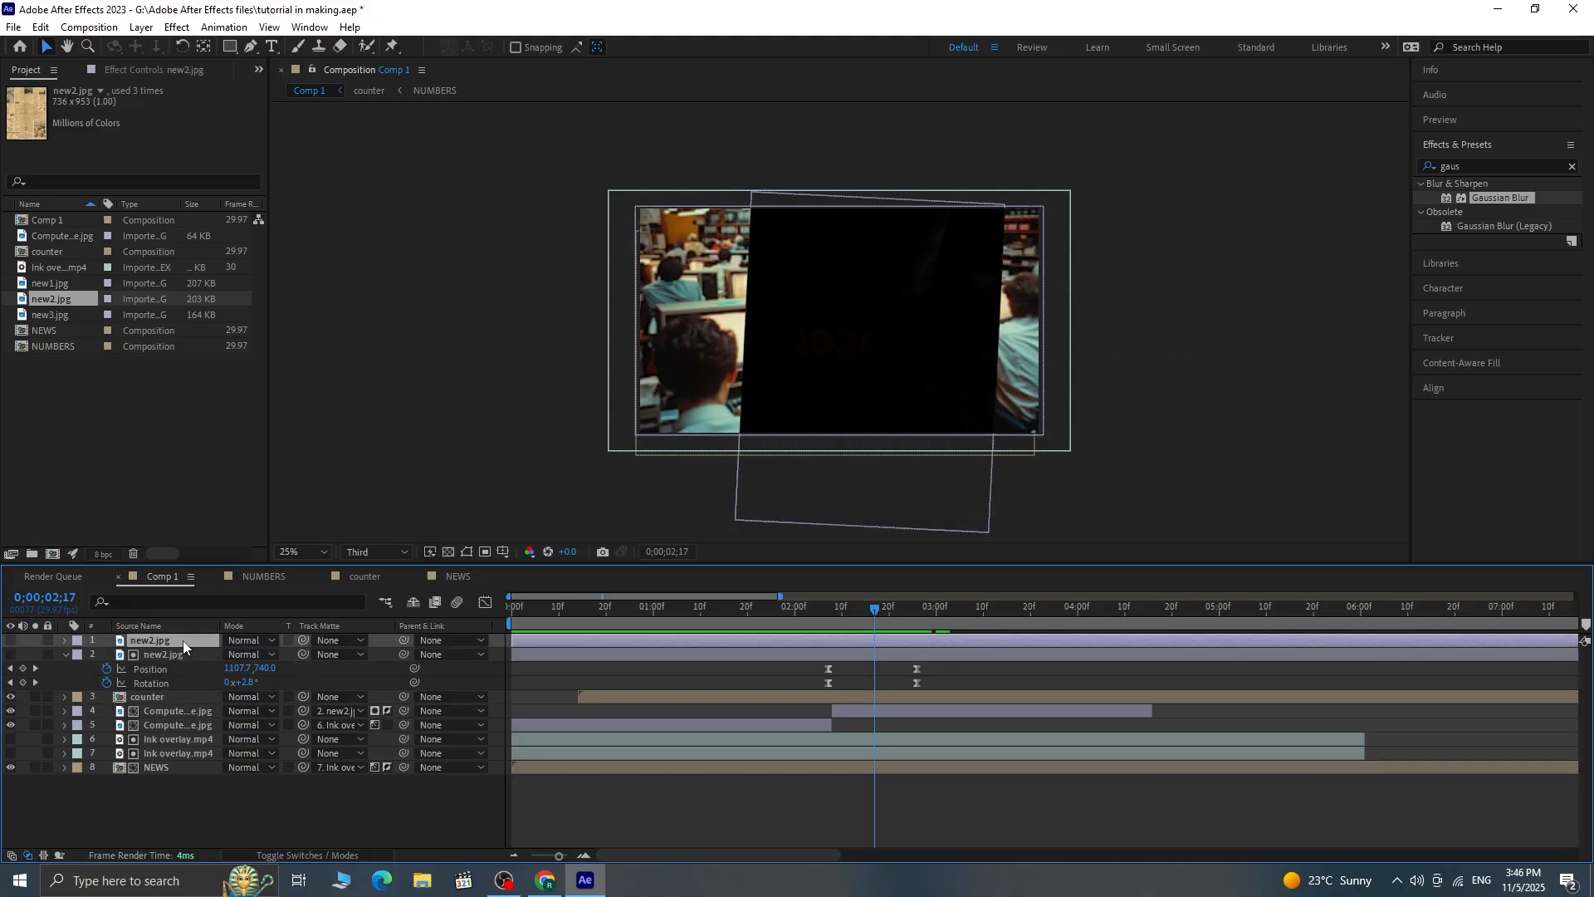
click(10, 641)
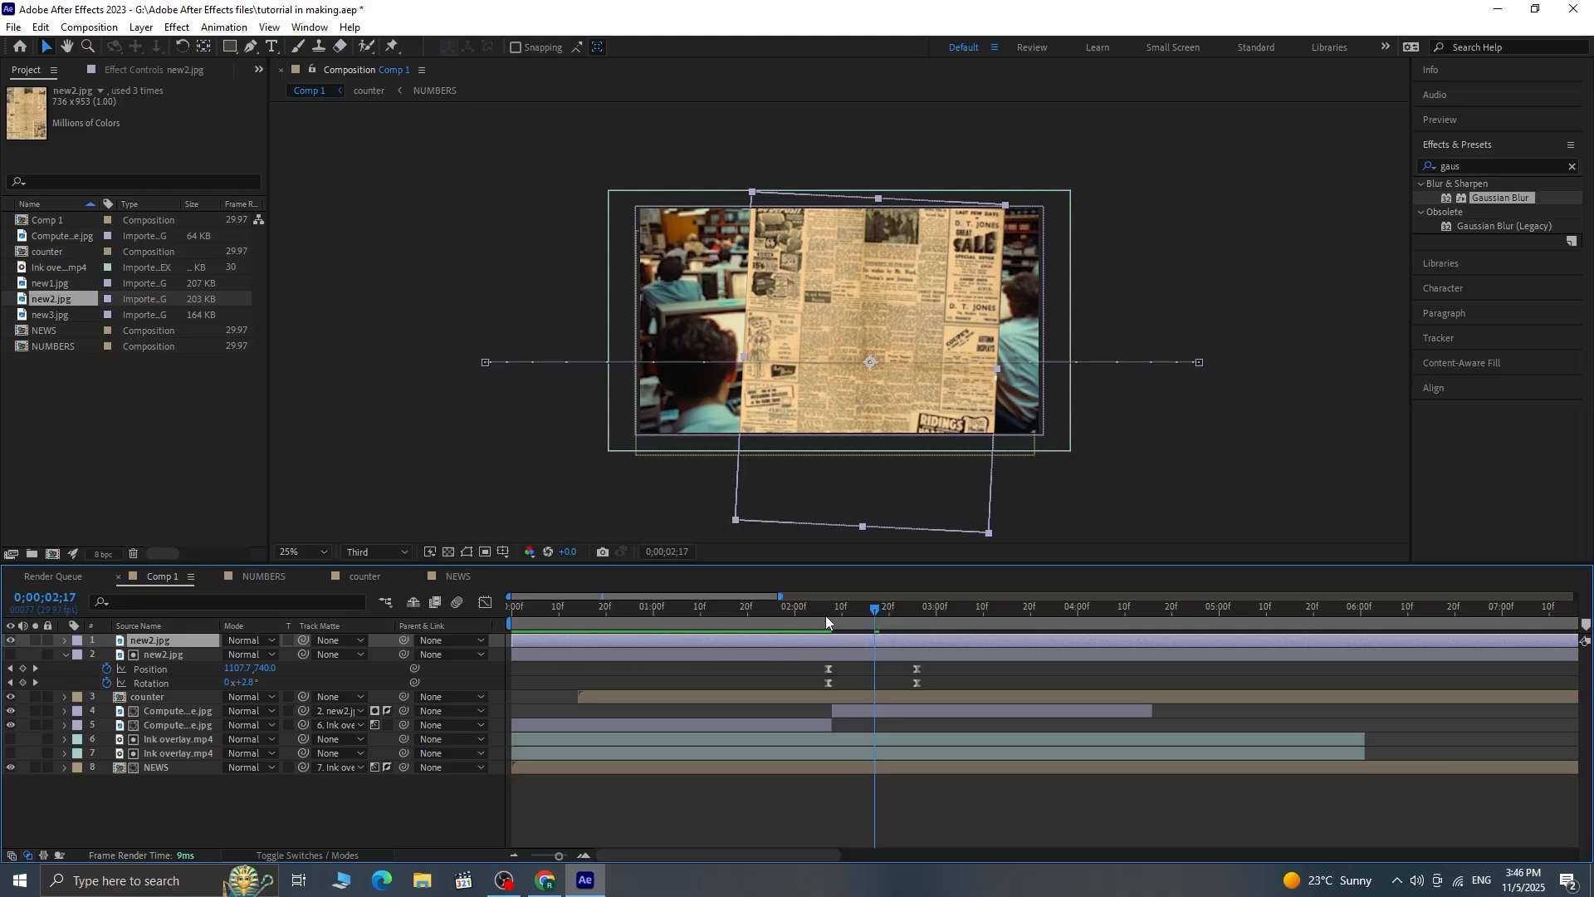
Step: Enlarge the lower new2.jpg matte layer's Scale to 322%
click(182, 650)
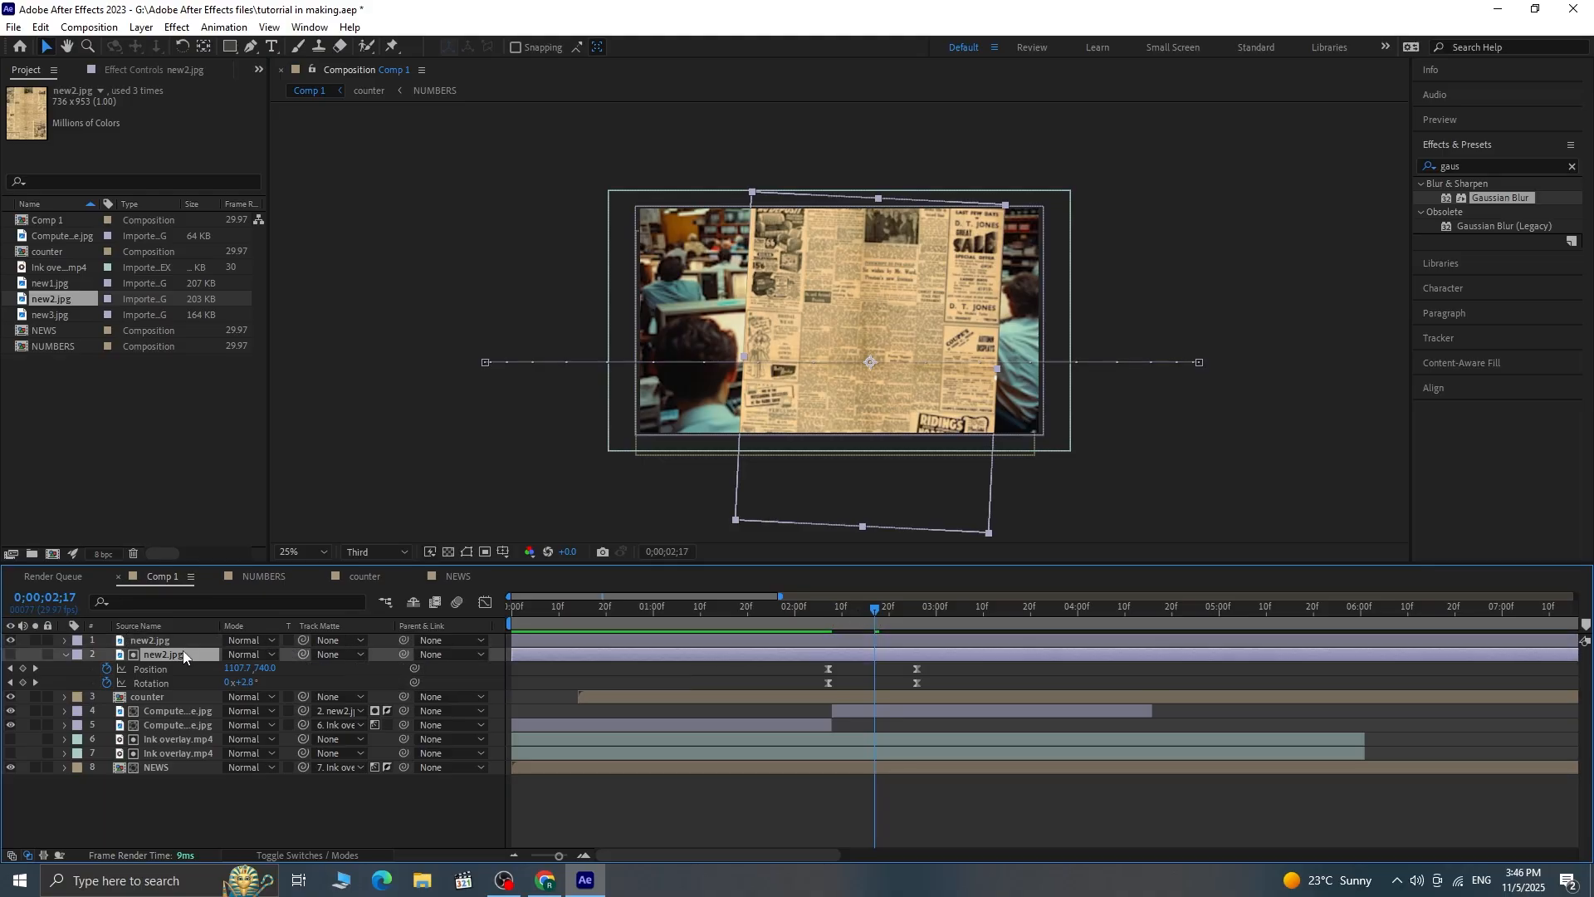
key(s)
drag(279, 669, 393, 654)
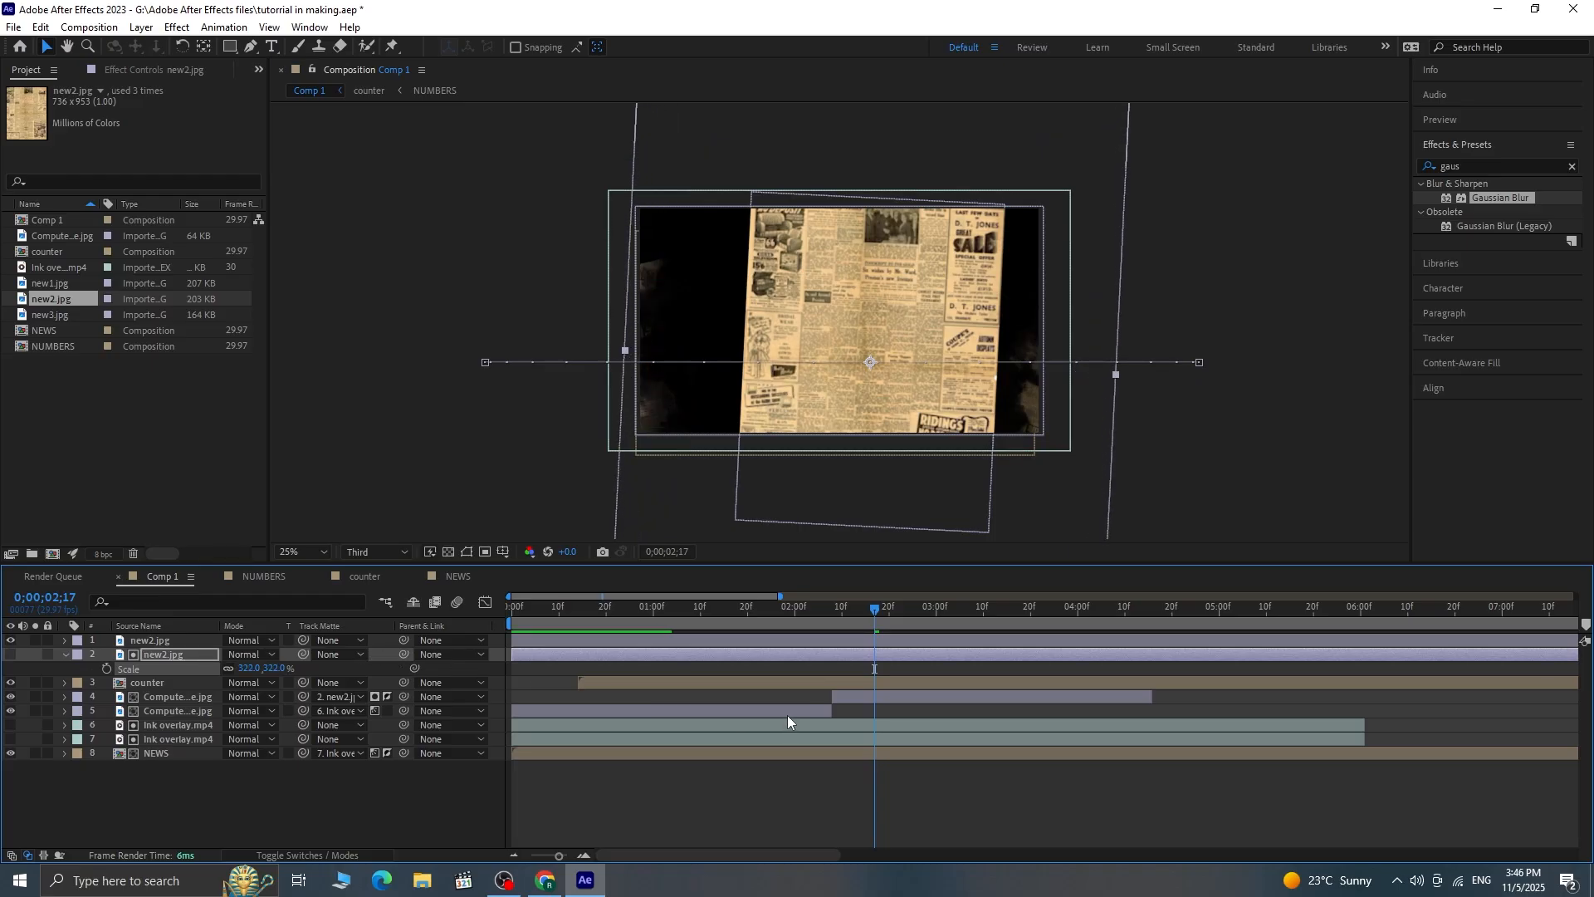
Step: At 0;00;02;07, move the matte layer's Position keyframe farther left to about -1312, 840 and preview the wipe
key(u)
drag(900, 620, 828, 631)
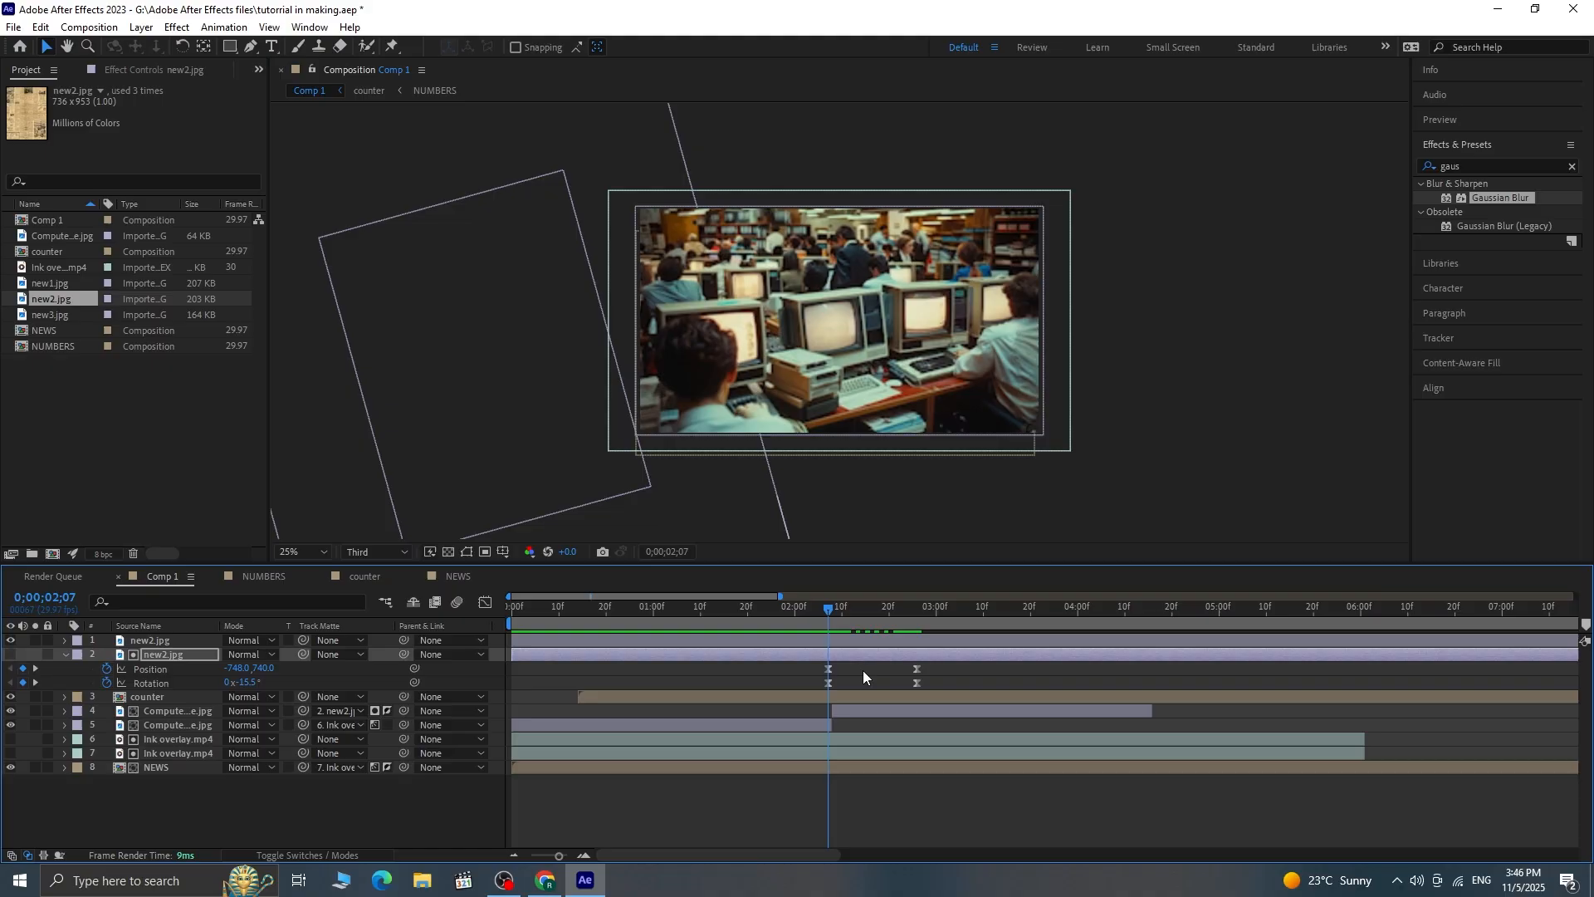
click(864, 674)
click(835, 654)
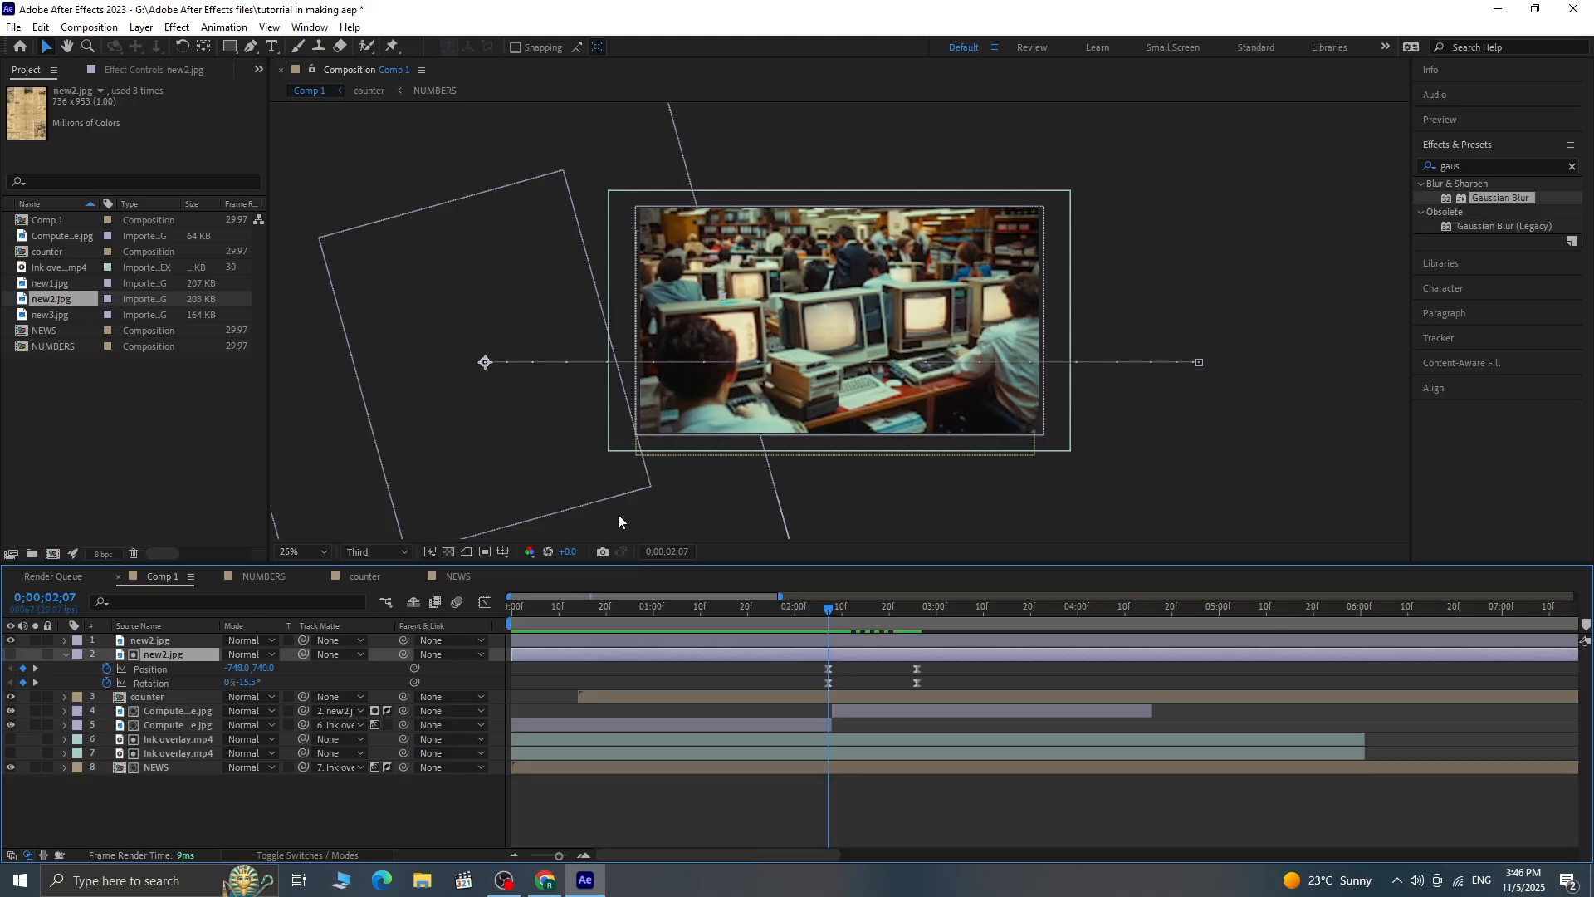
drag(704, 506, 587, 526)
key(space)
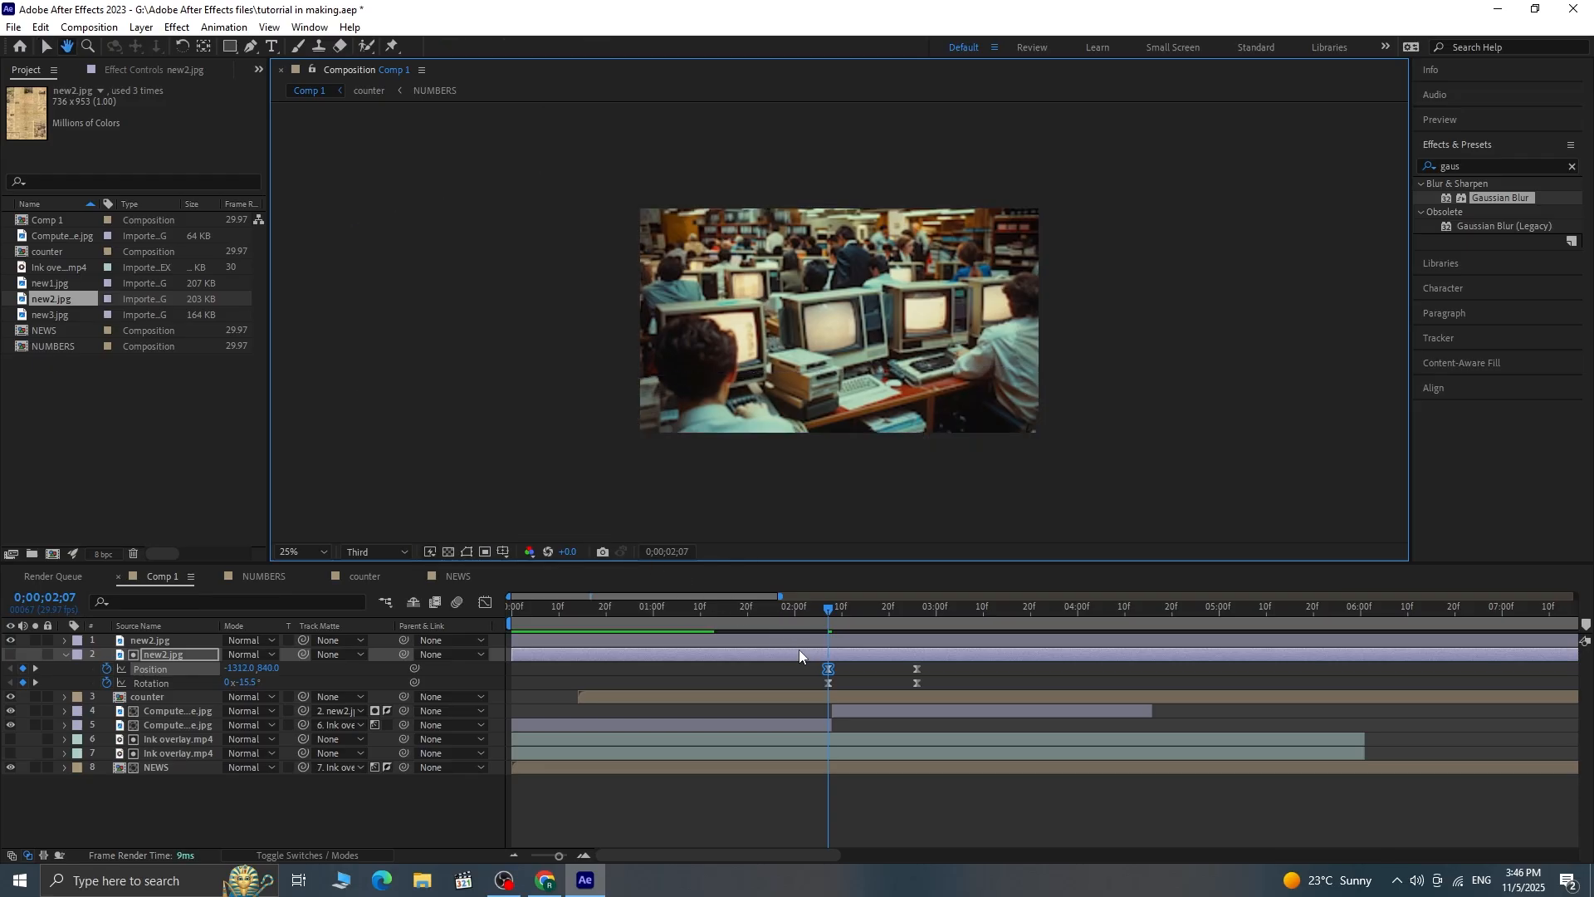
key(space)
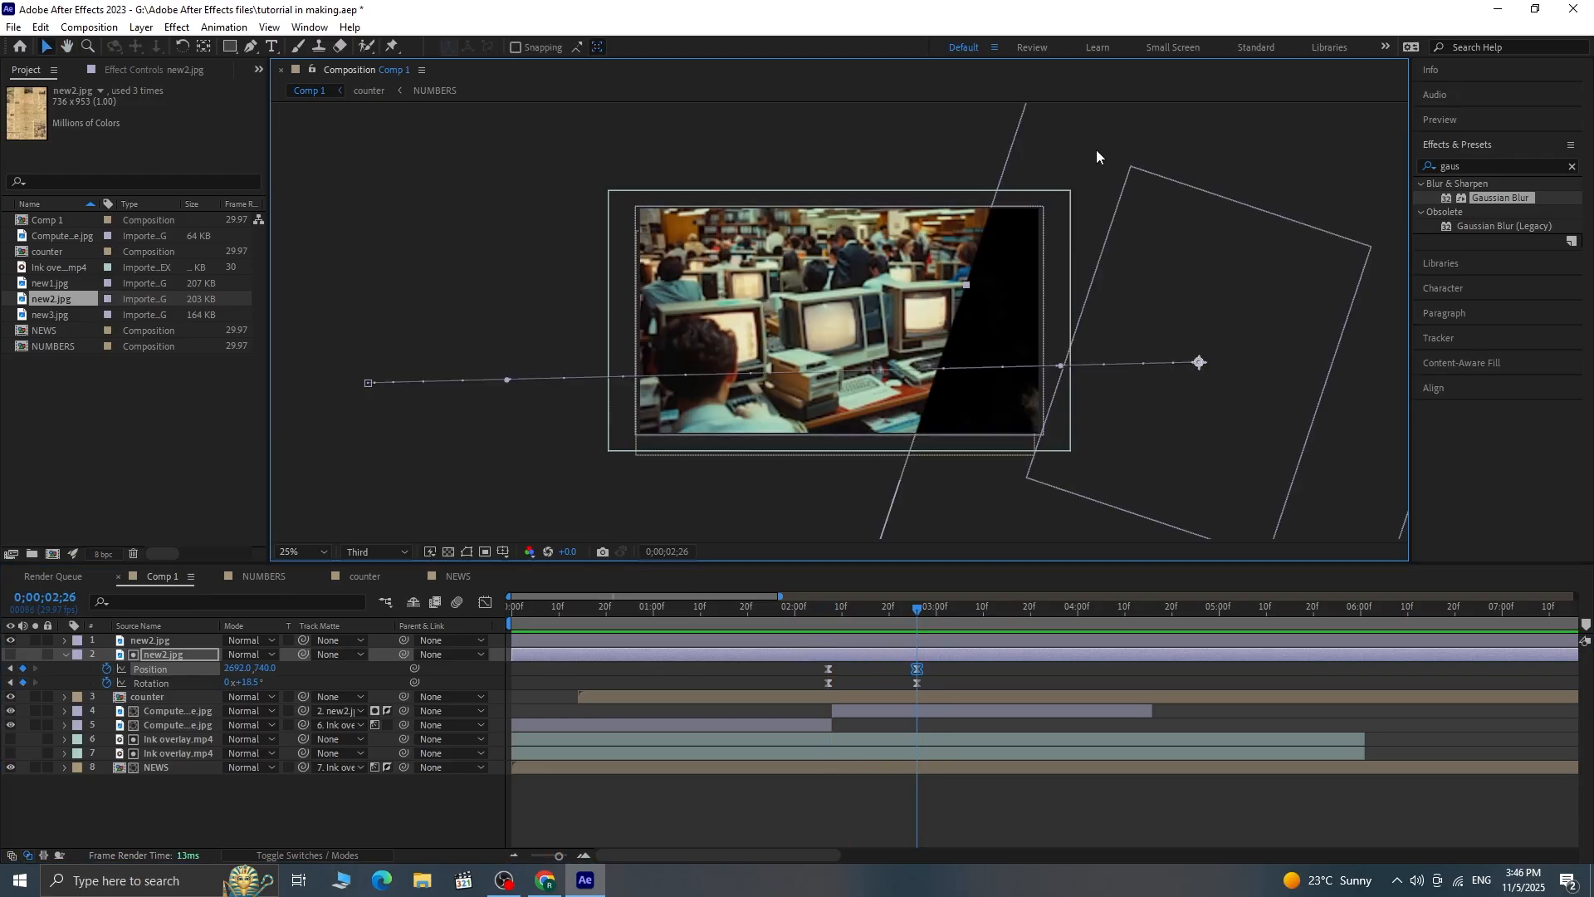
Step: At 0;00;02;26, move the matte layer near the frame's center, about 1044, 548, so it hides the whole computer image
drag(1097, 151, 814, 149)
drag(763, 126, 746, 106)
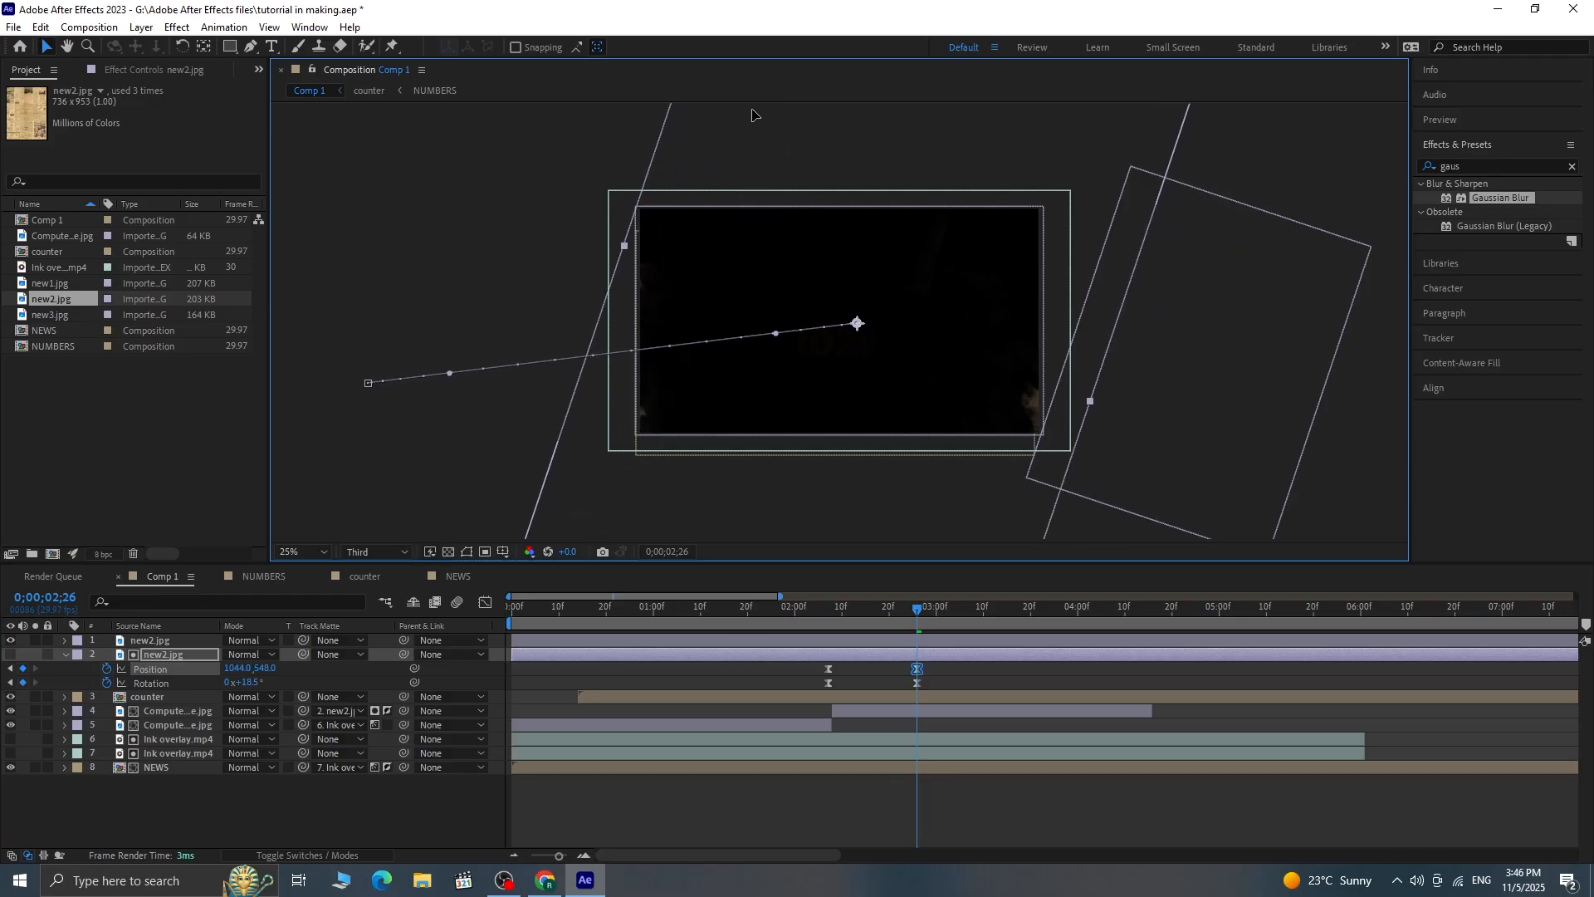
mouse_move(908, 612)
mouse_down()
mouse_move(874, 630)
mouse_move(935, 628)
mouse_move(915, 619)
mouse_up()
Step: Import dollars.png from the TUTORIAL folder and place it as the top layer in Comp 1
right_click(120, 420)
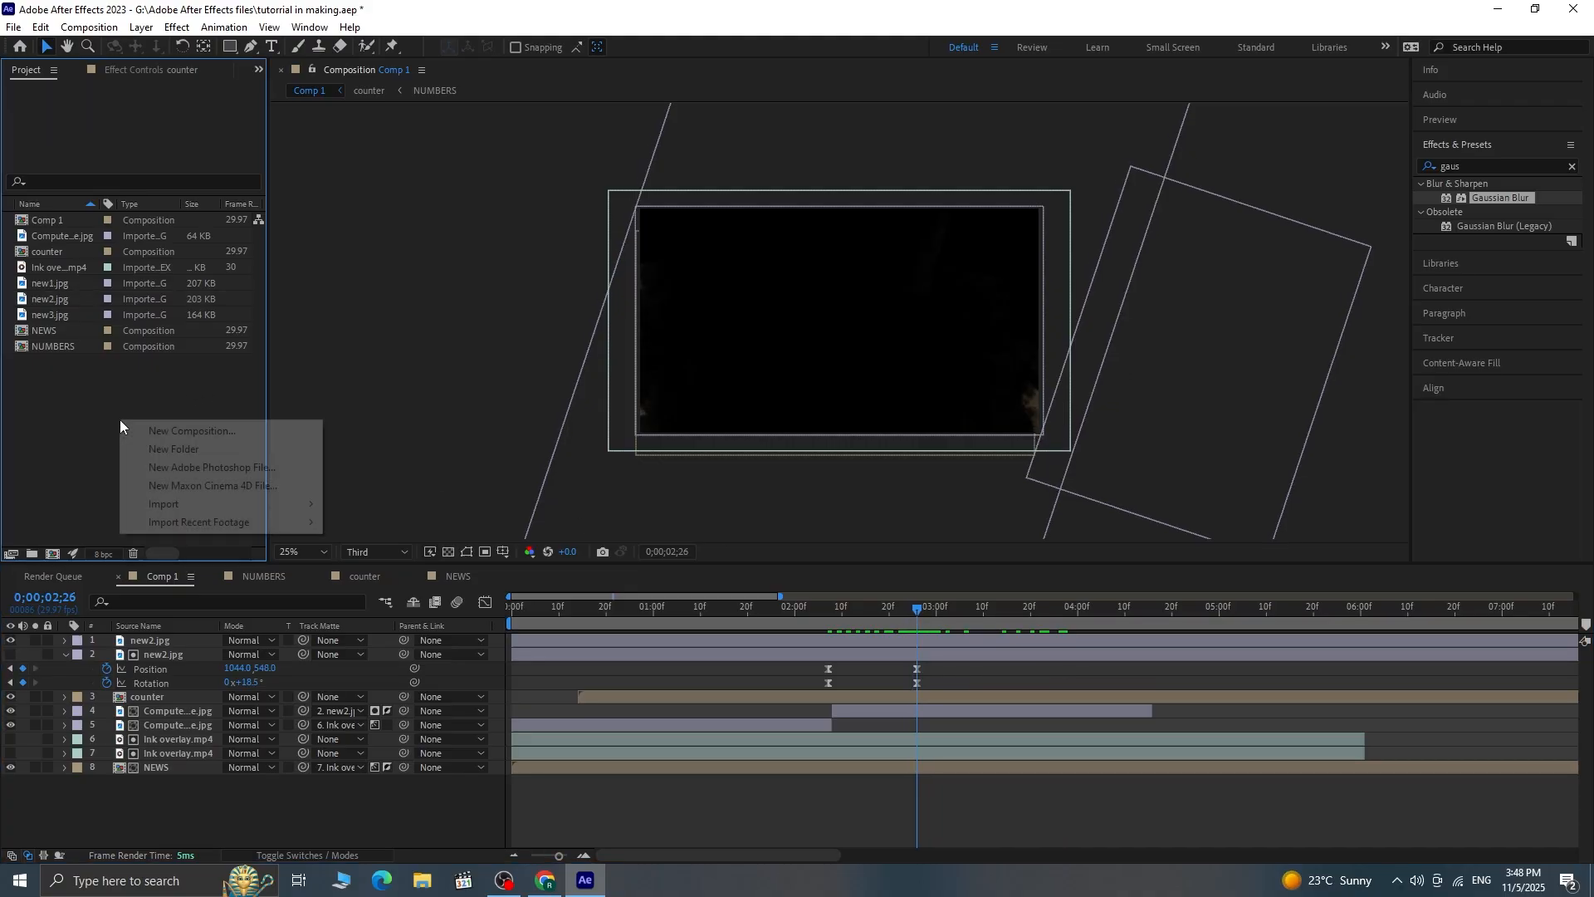
mouse_move(184, 505)
click(373, 505)
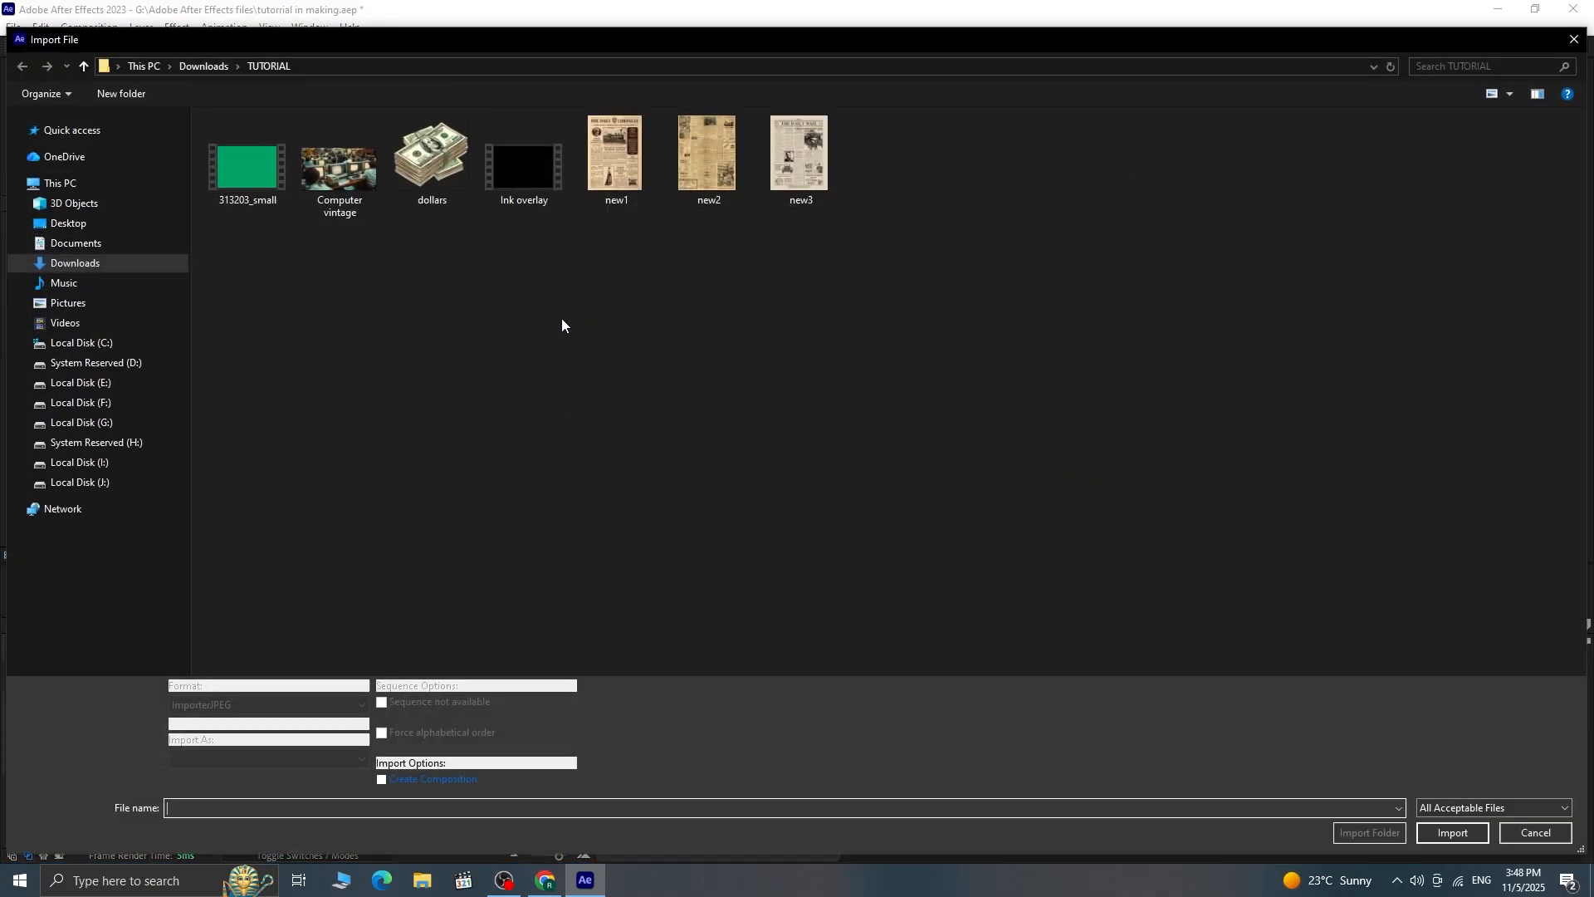
click(426, 199)
click(1452, 821)
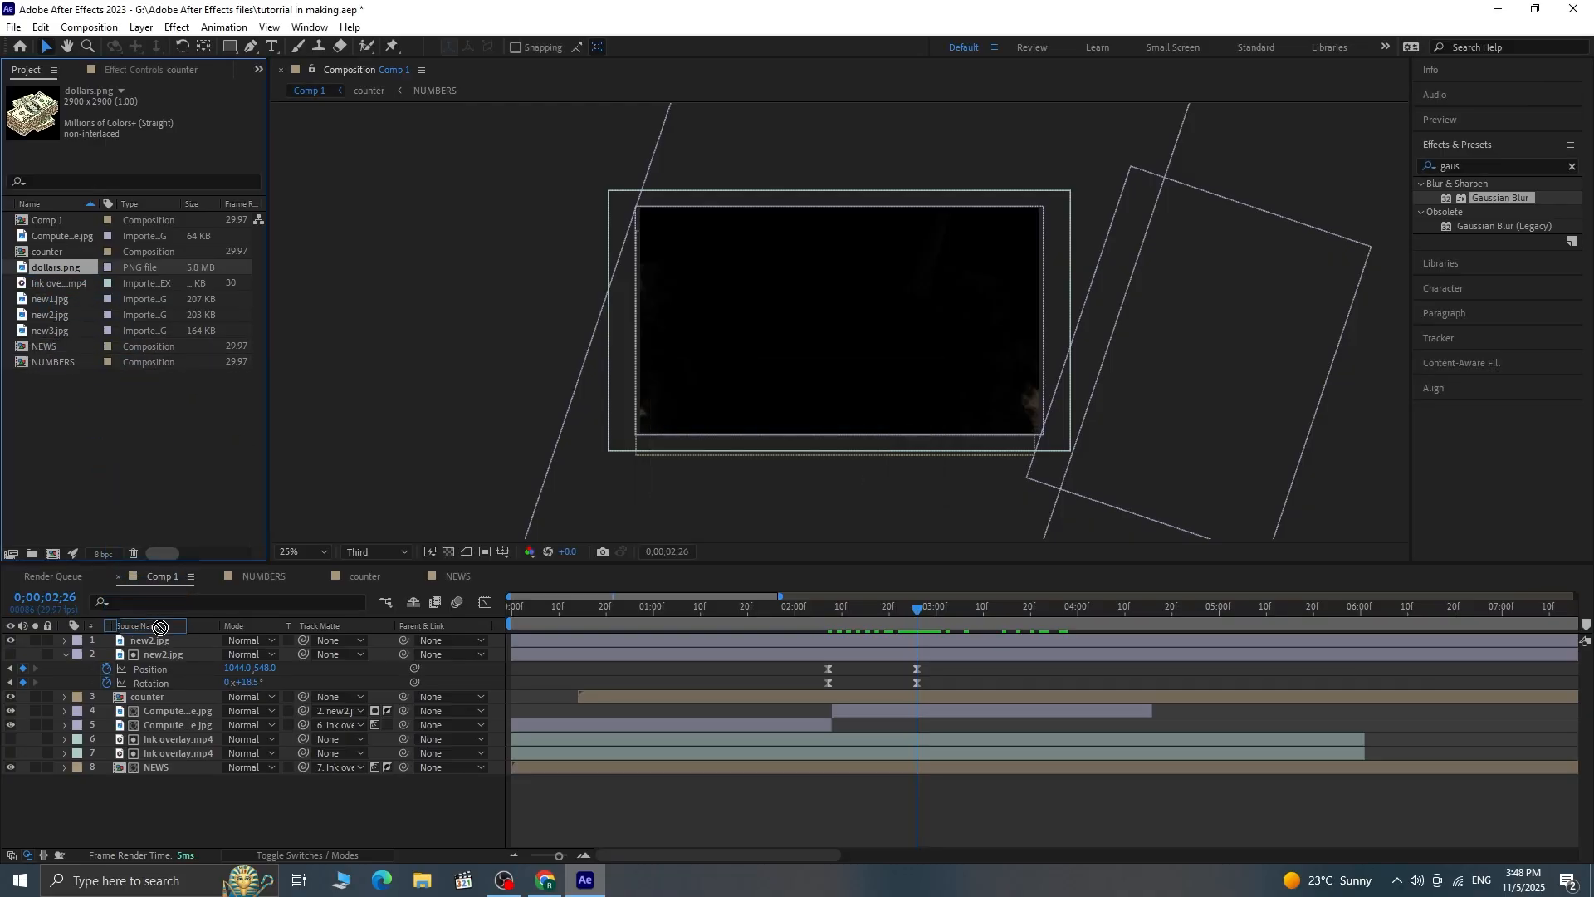
drag(160, 627, 153, 639)
Step: Reduce the dollars.png layer's Scale to 20%
click(65, 668)
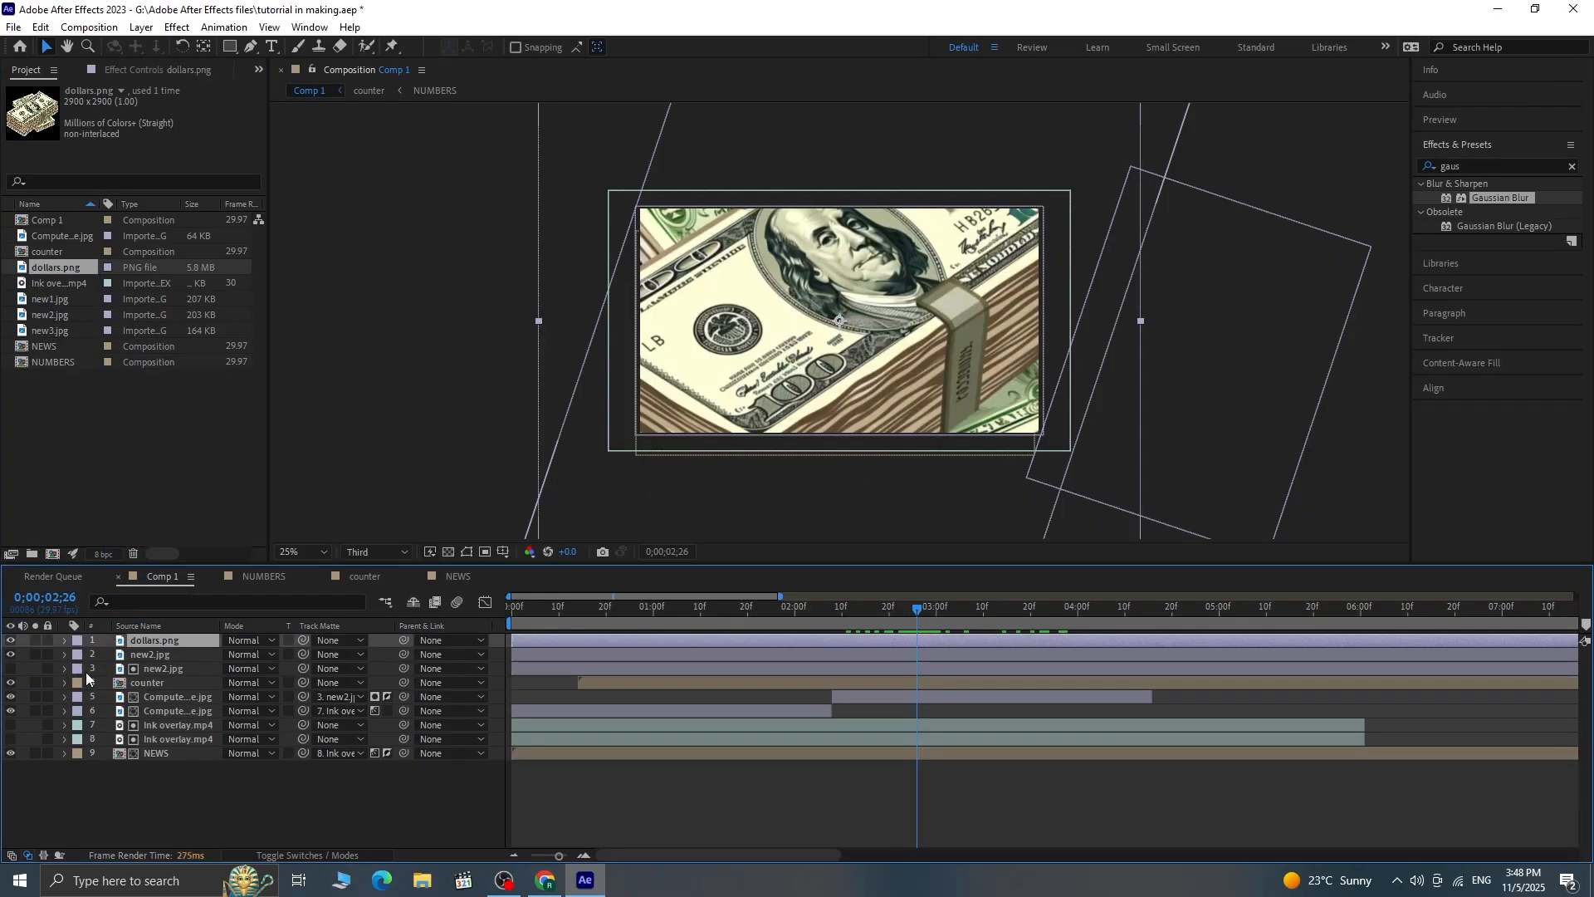
key(s)
drag(273, 655, 206, 656)
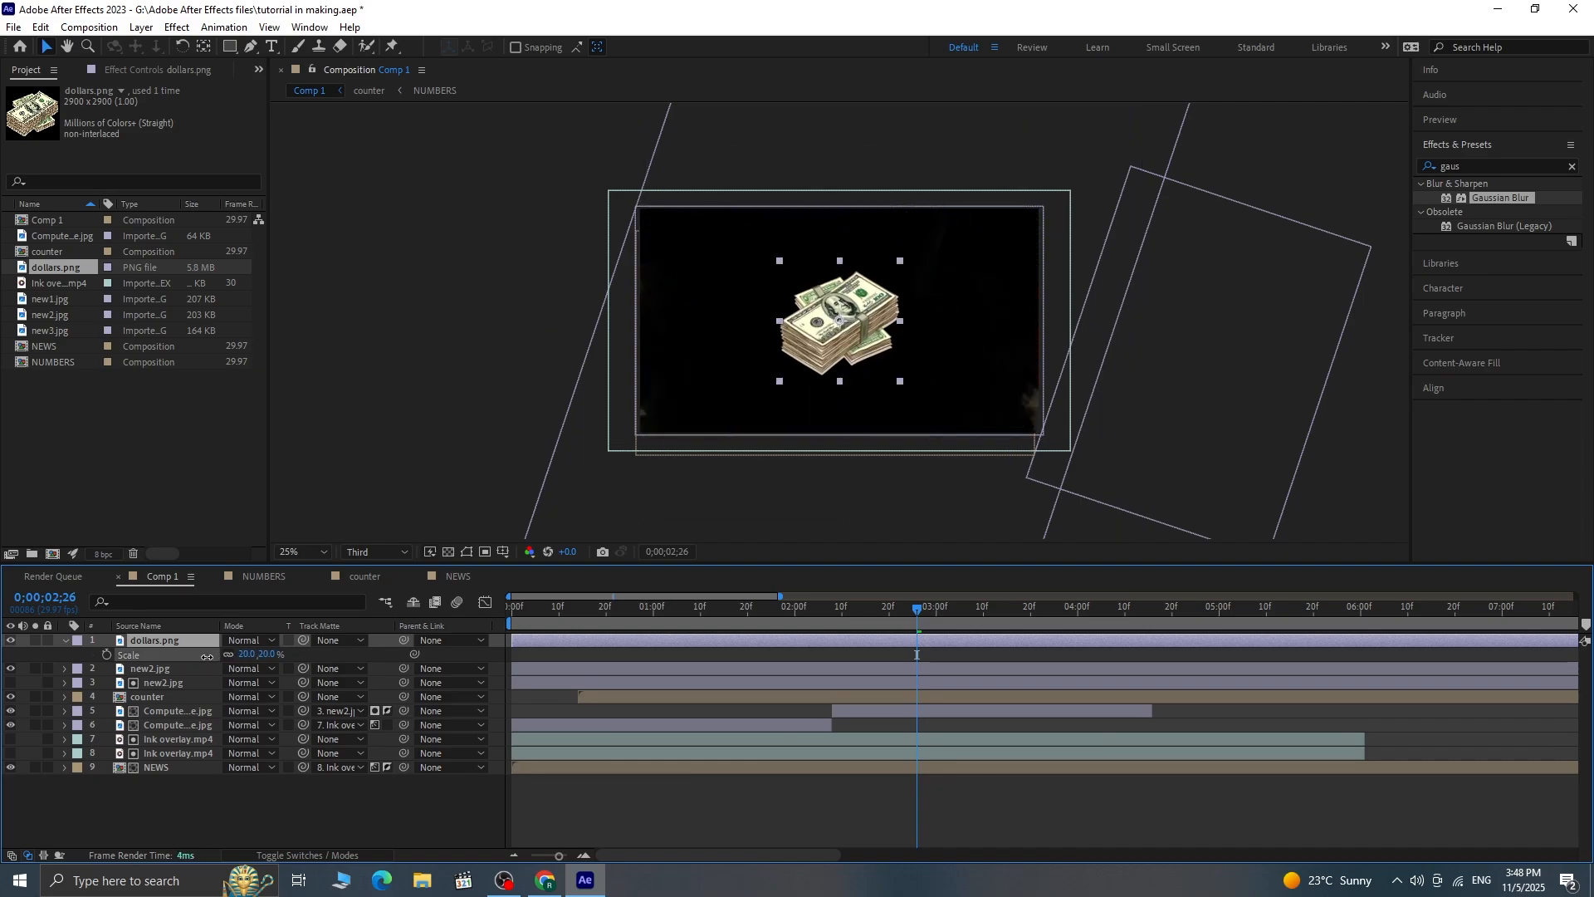
Step: At 0;00;02;20, add Position, Scale and Rotation keyframes to the dollars.png layer
drag(919, 620, 887, 633)
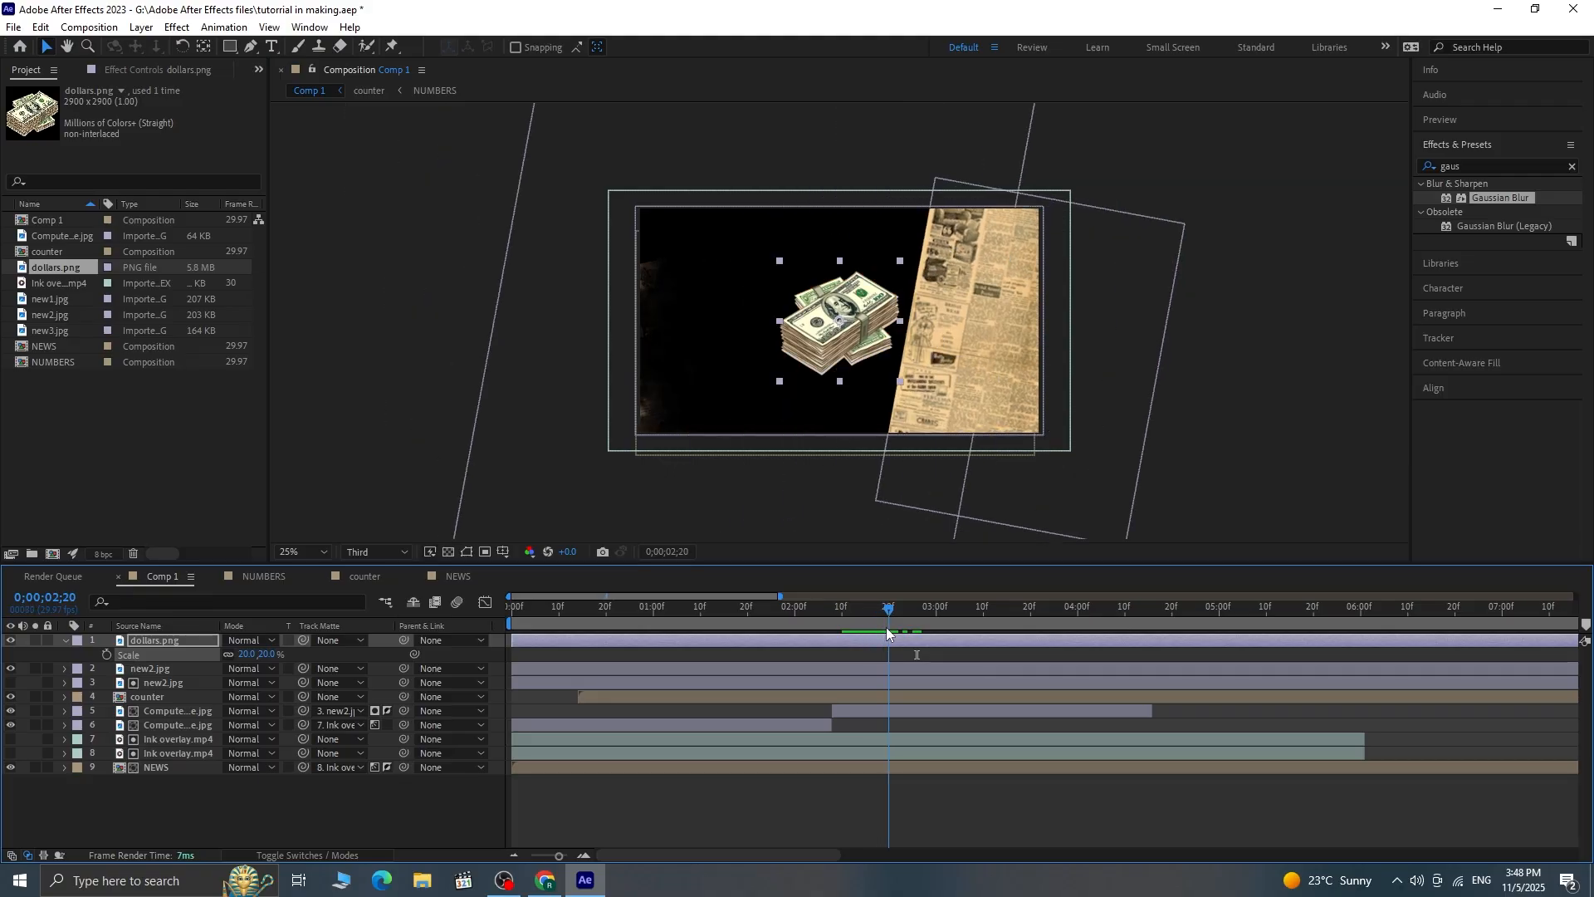
click(893, 643)
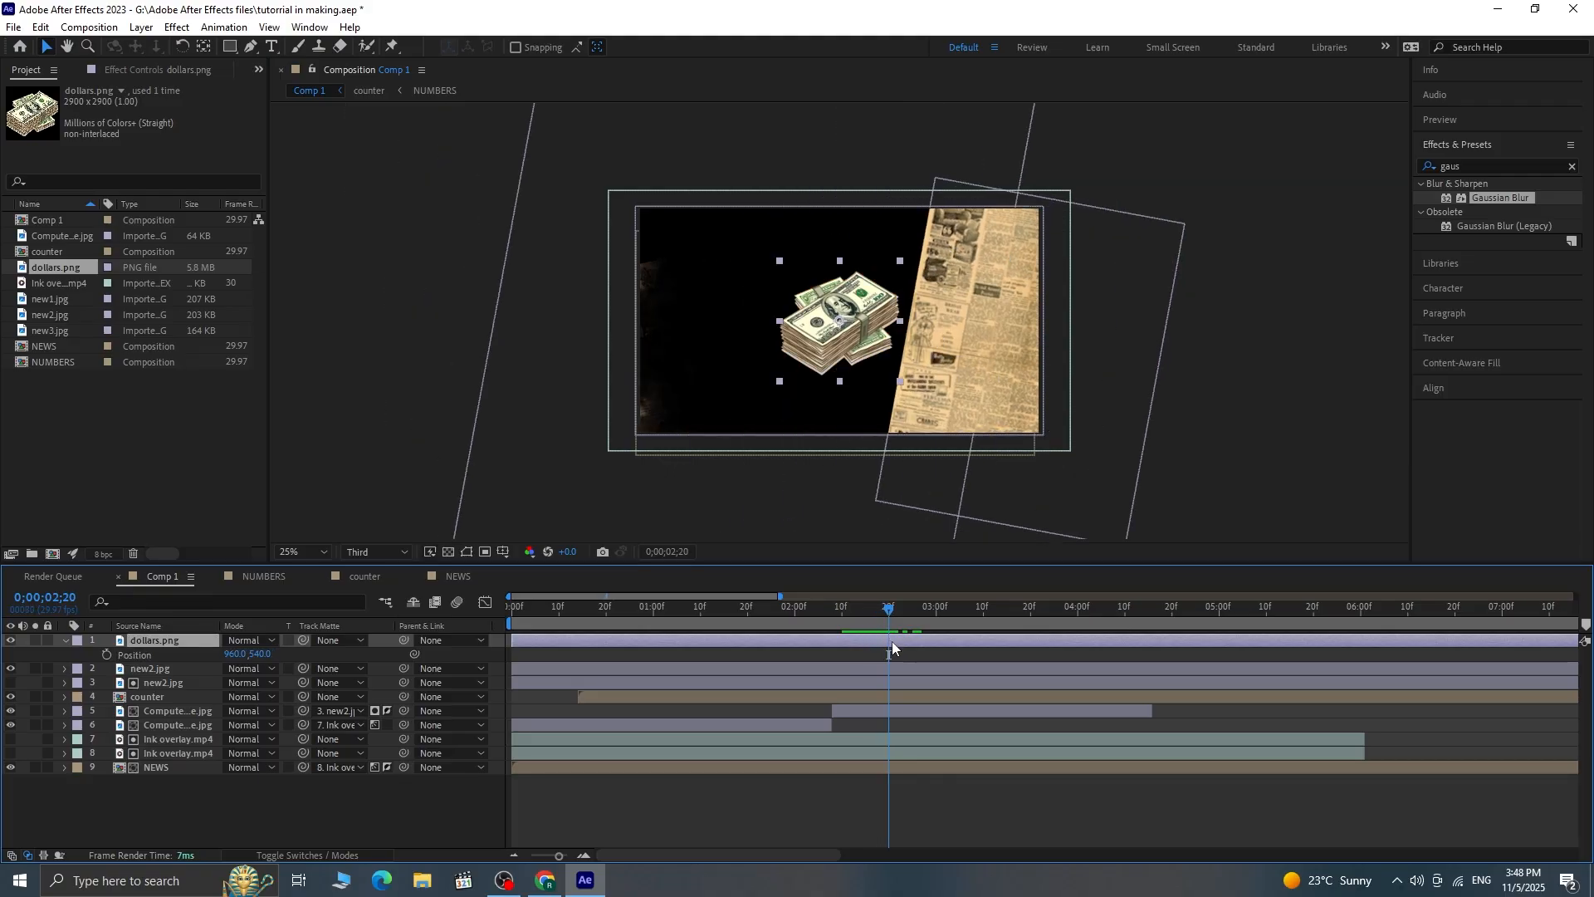
key(shift+r)
click(107, 669)
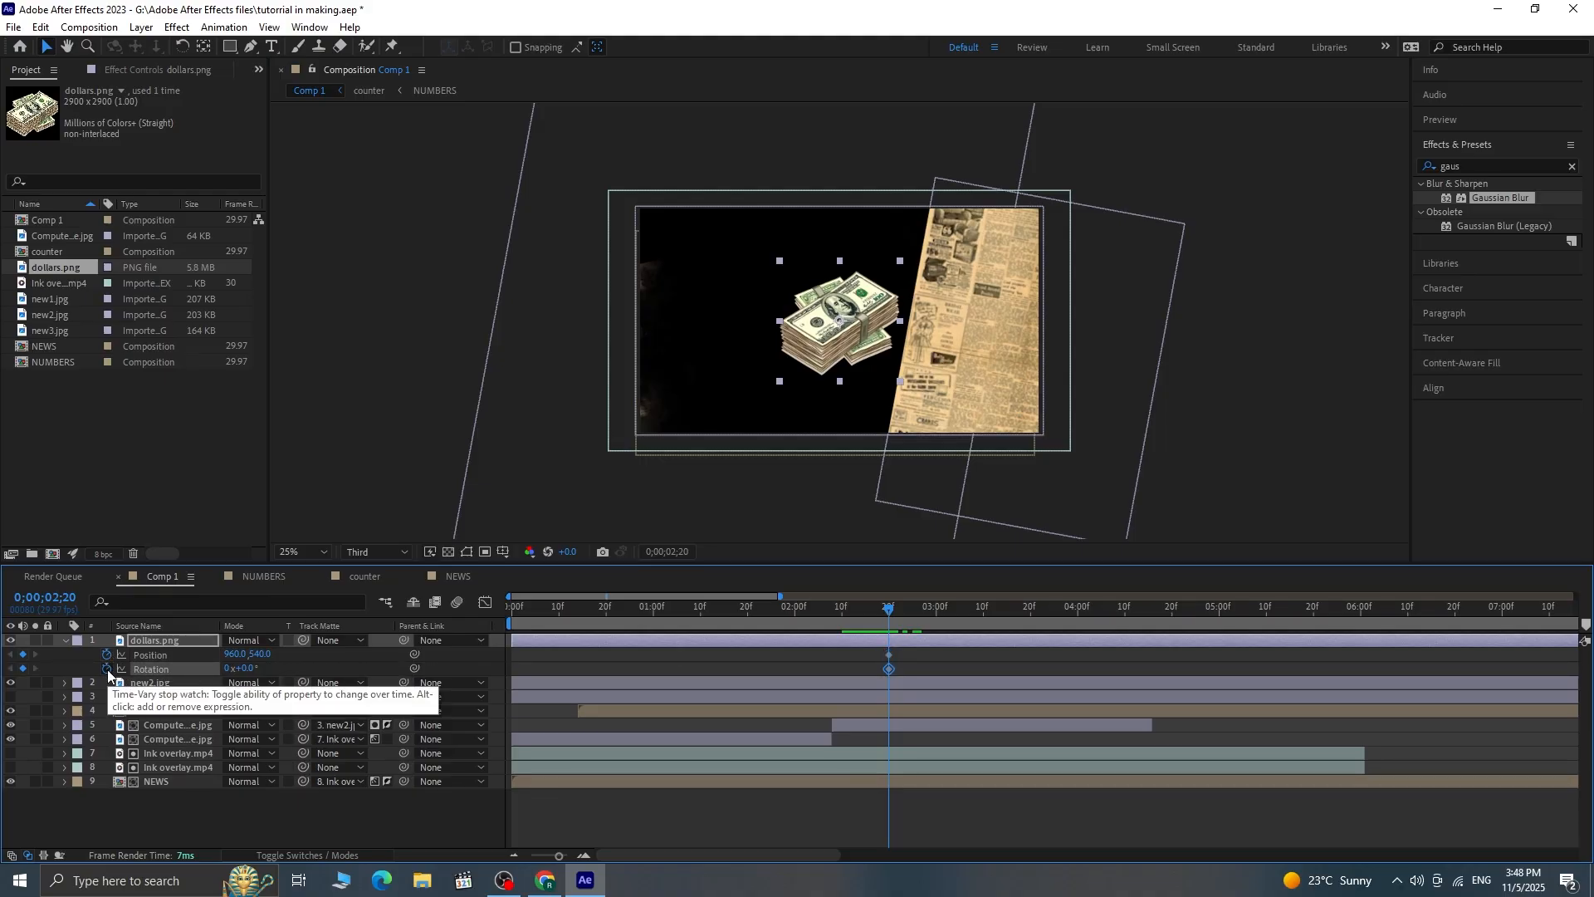
key(shift+s)
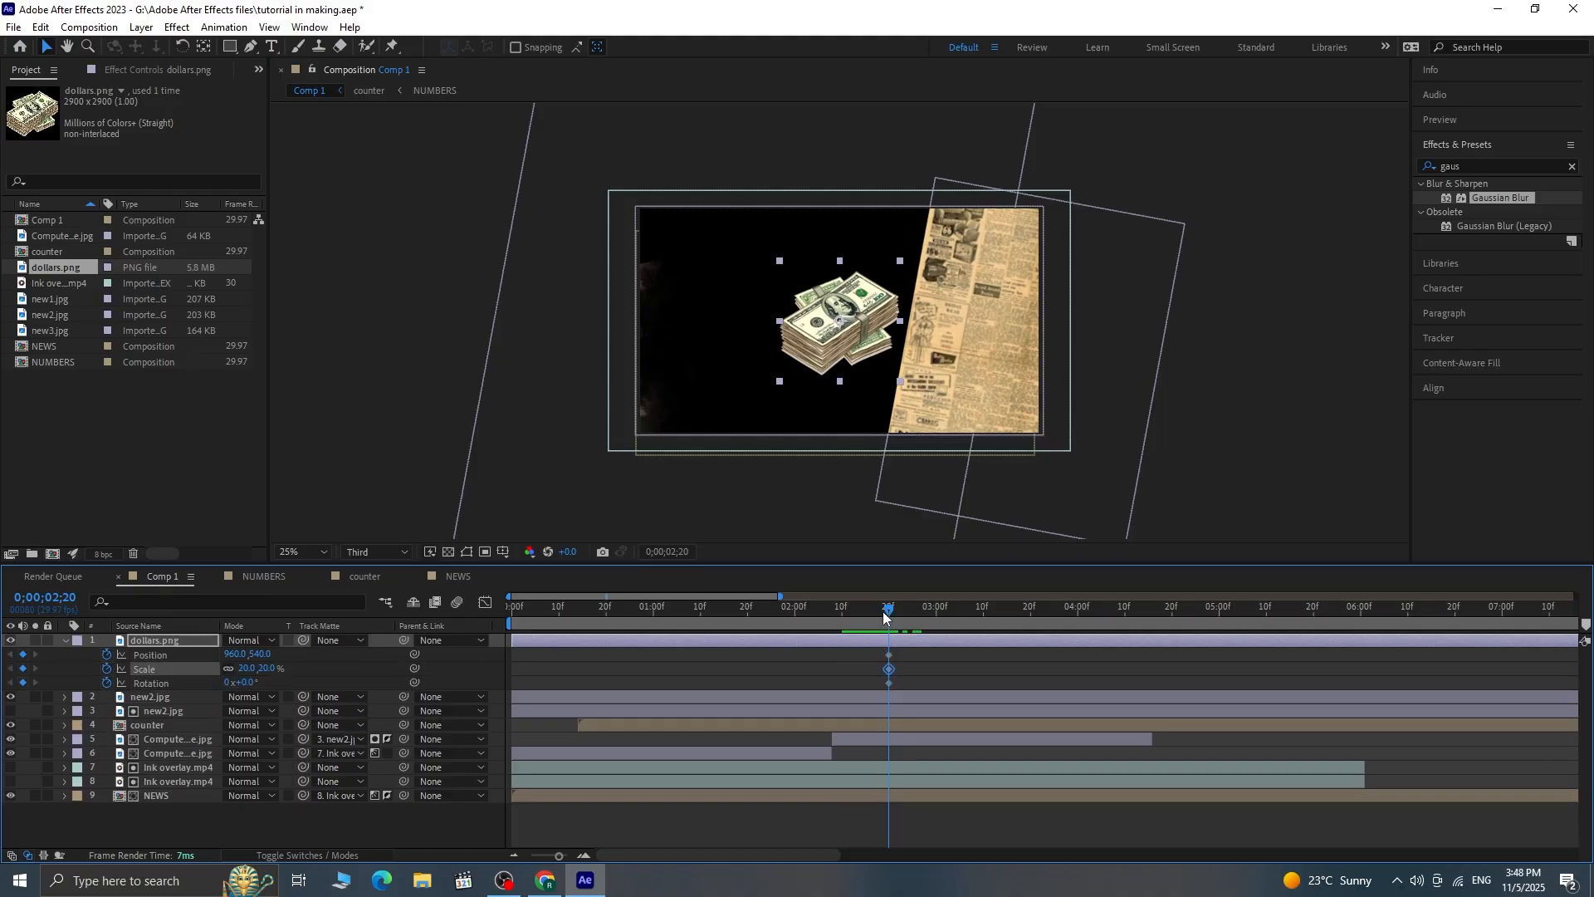
Step: At 0;00;02;12, move the dollars.png layer straight up out of the frame to 960, -364 and set its Scale to 14%
drag(887, 616, 957, 631)
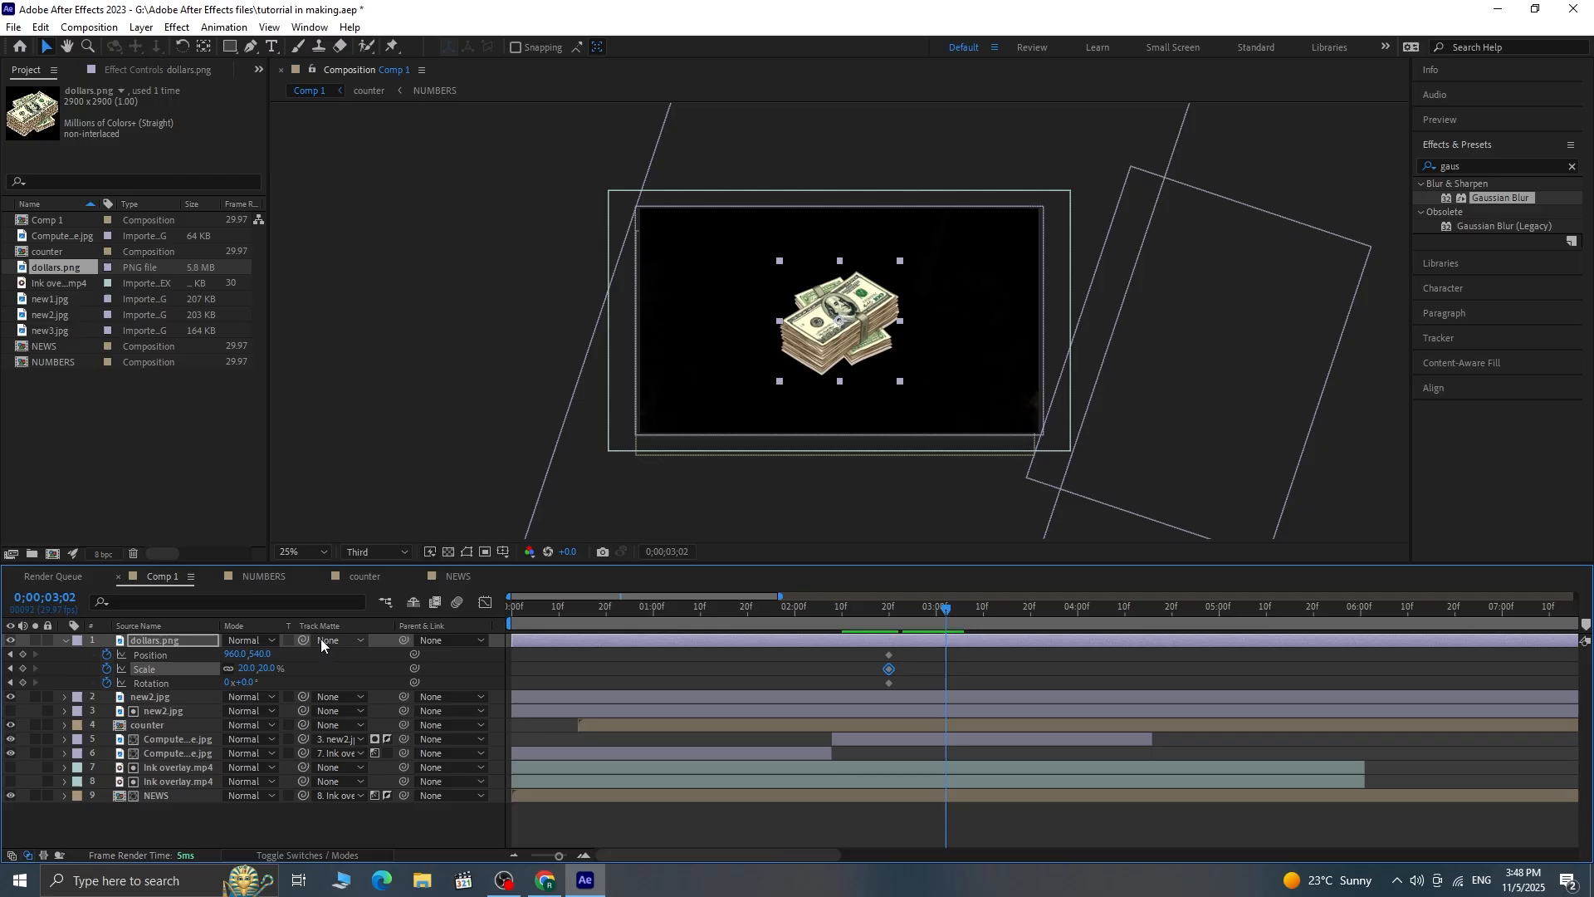
click(849, 626)
drag(847, 336, 847, 149)
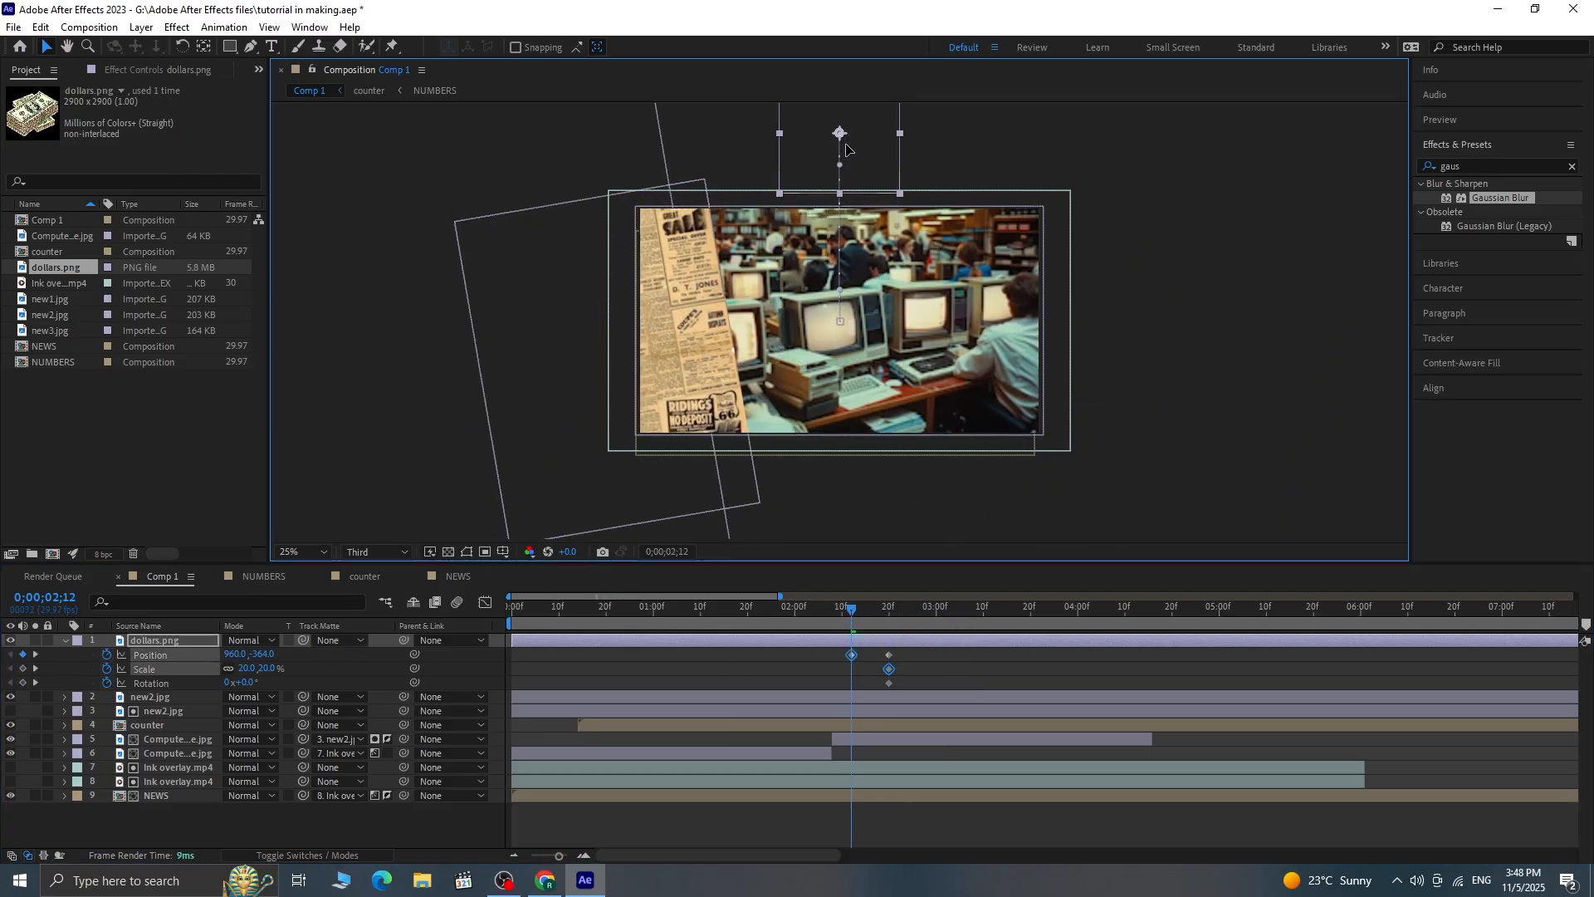
drag(267, 671, 264, 668)
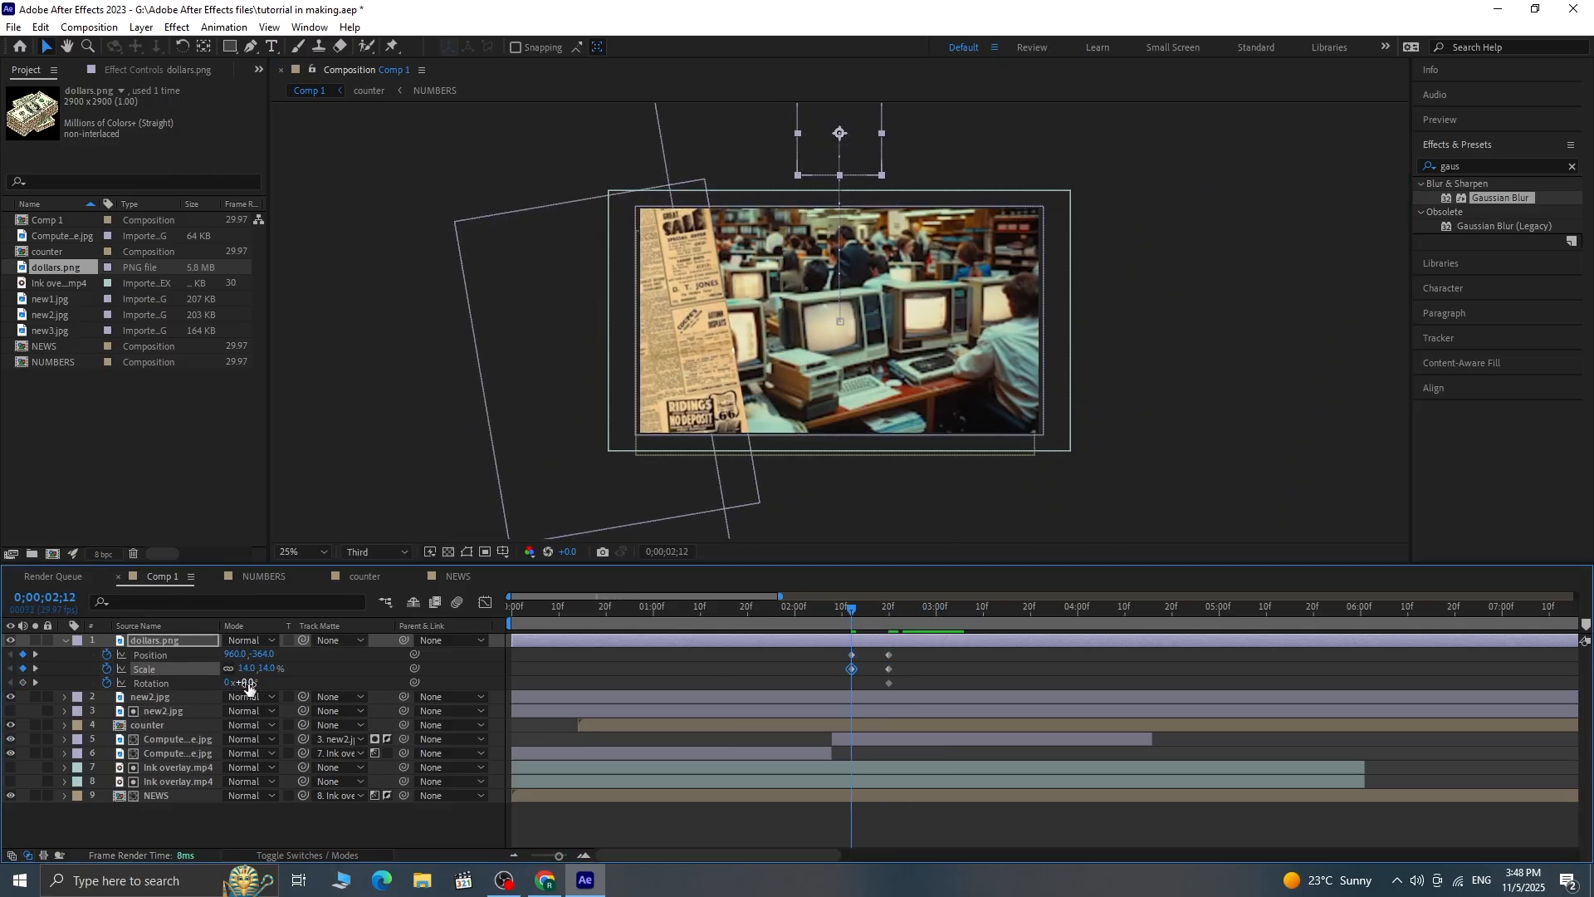
Step: Set the dollars.png layer's ending Rotation keyframe to 2x+1.0° and preview the drop-in
click(34, 682)
drag(241, 682, 903, 741)
click(843, 609)
key(space)
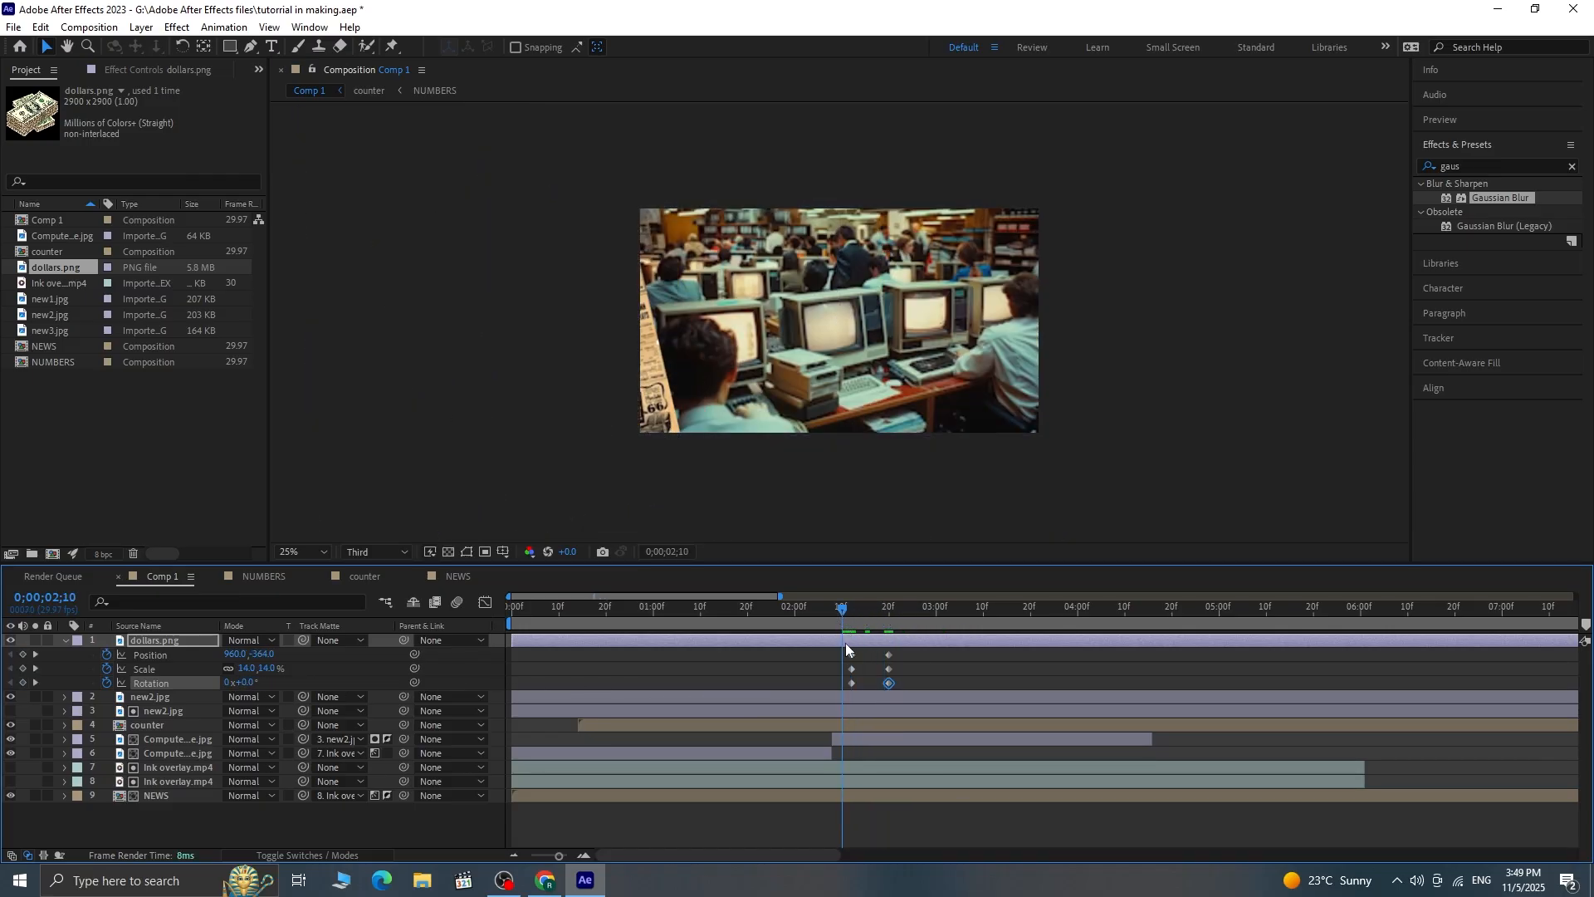
key(space)
Step: Move the money's ending keyframes to 0;00;03;12, apply Easy Ease to all its keyframes and preview the motion
drag(903, 650, 994, 653)
key(F9)
click(834, 614)
key(space)
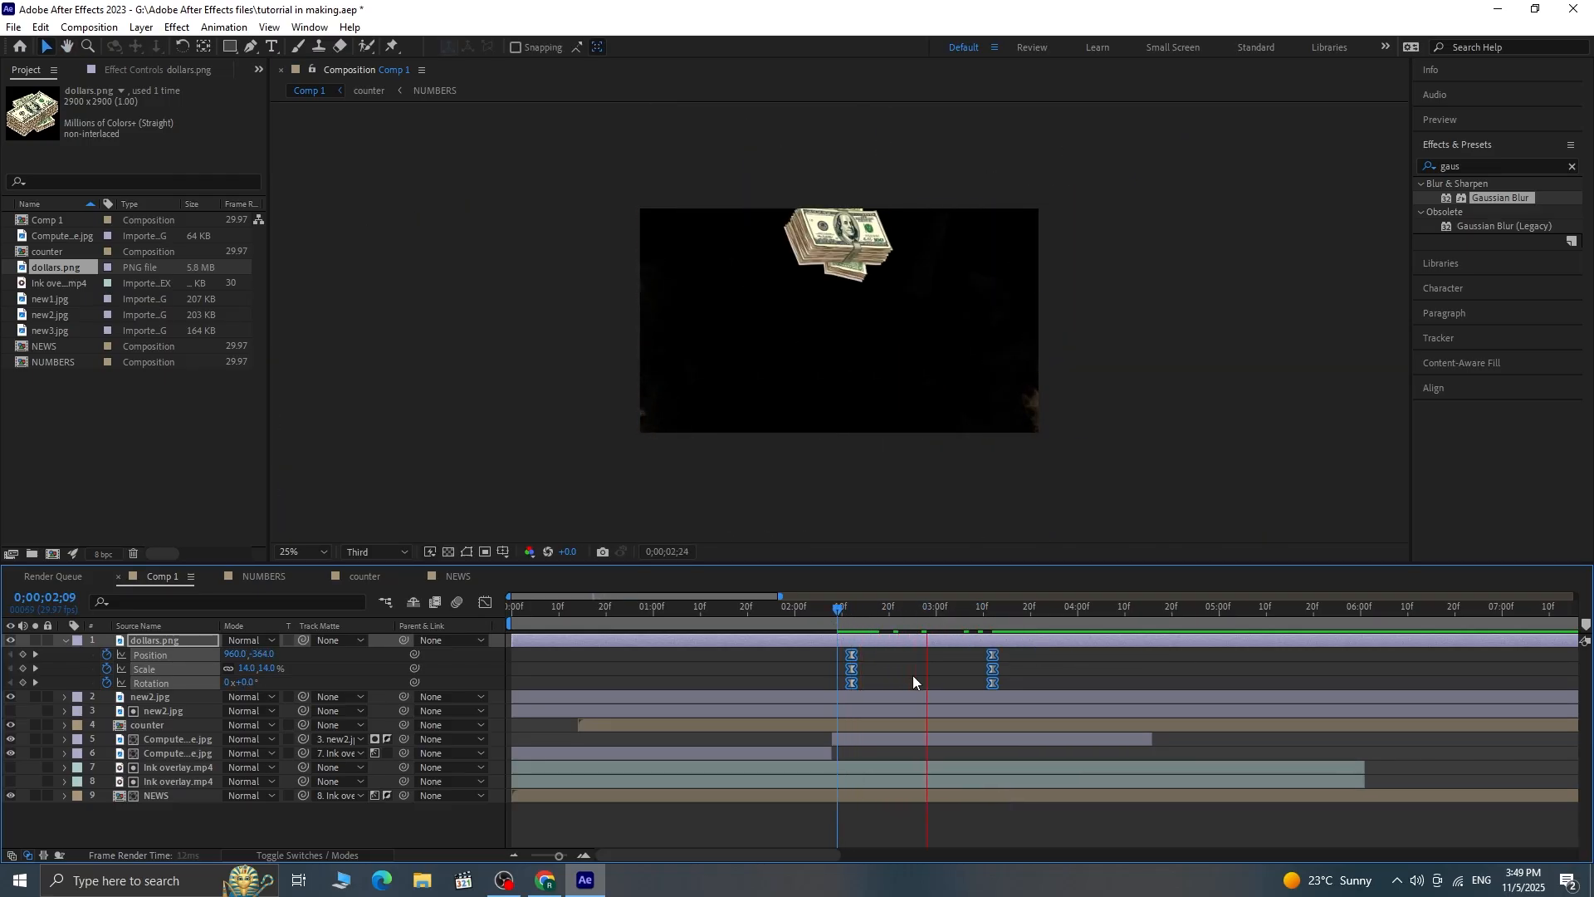
key(space)
Step: Change the dollars.png layer's Rotation at 0;00;03;12 to 1x+1.0° and preview the slower spin
click(9, 669)
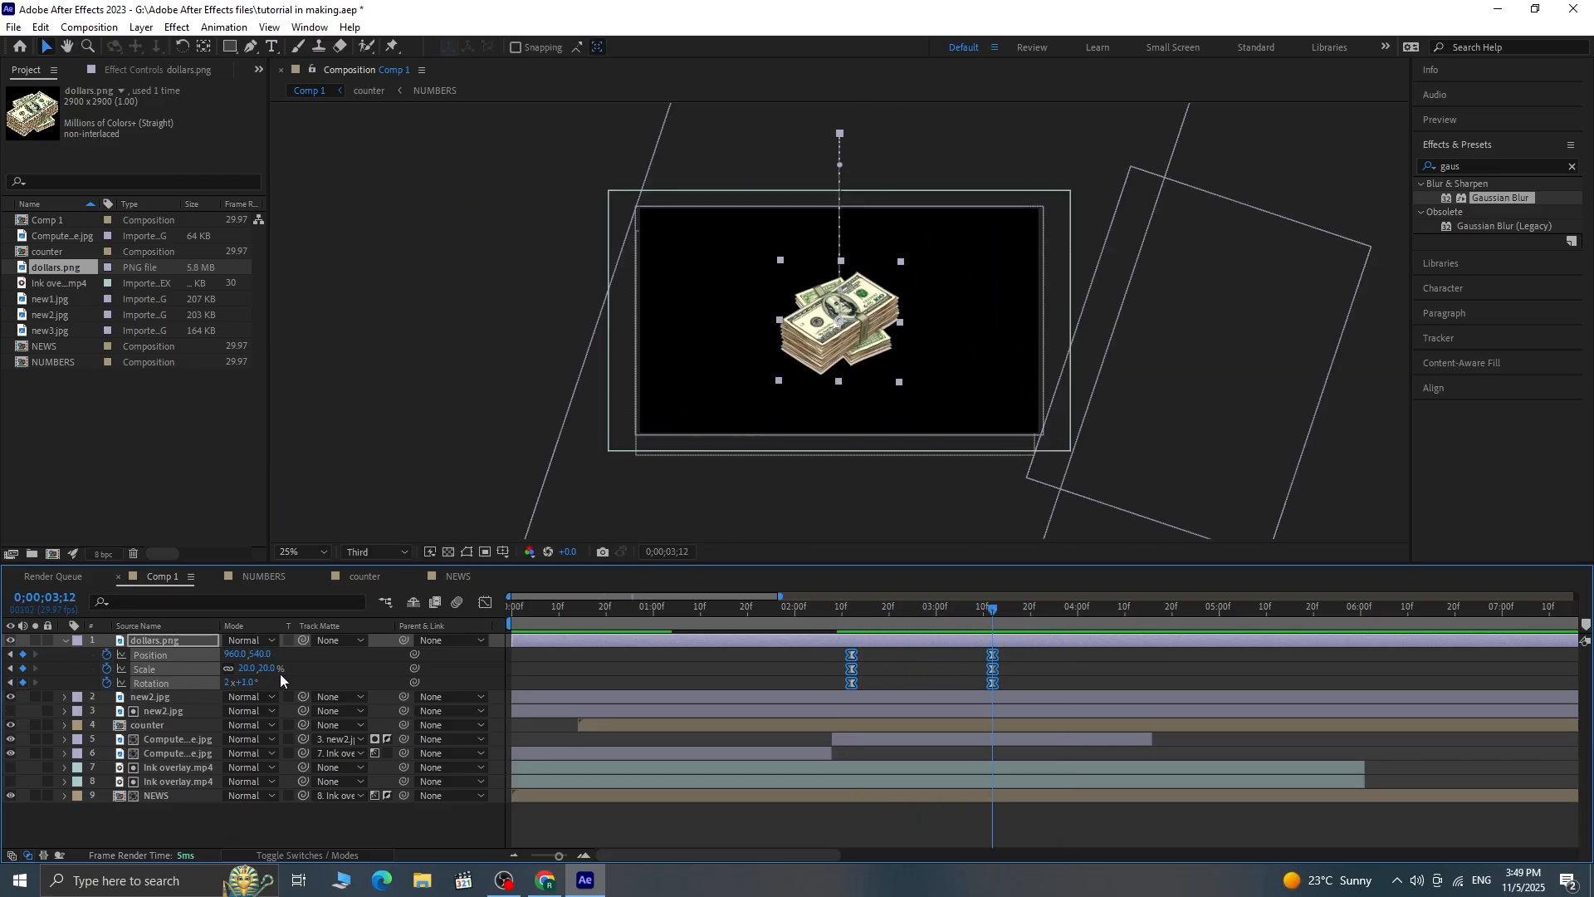
key(Return)
drag(997, 616, 846, 628)
key(space)
key(space)
Step: Move the money's ending Position, Scale and Rotation keyframes to 0;00;03;27 and preview the drop-in
drag(1007, 654, 841, 691)
drag(993, 683, 1065, 683)
drag(1069, 606, 838, 615)
key(space)
key(space)
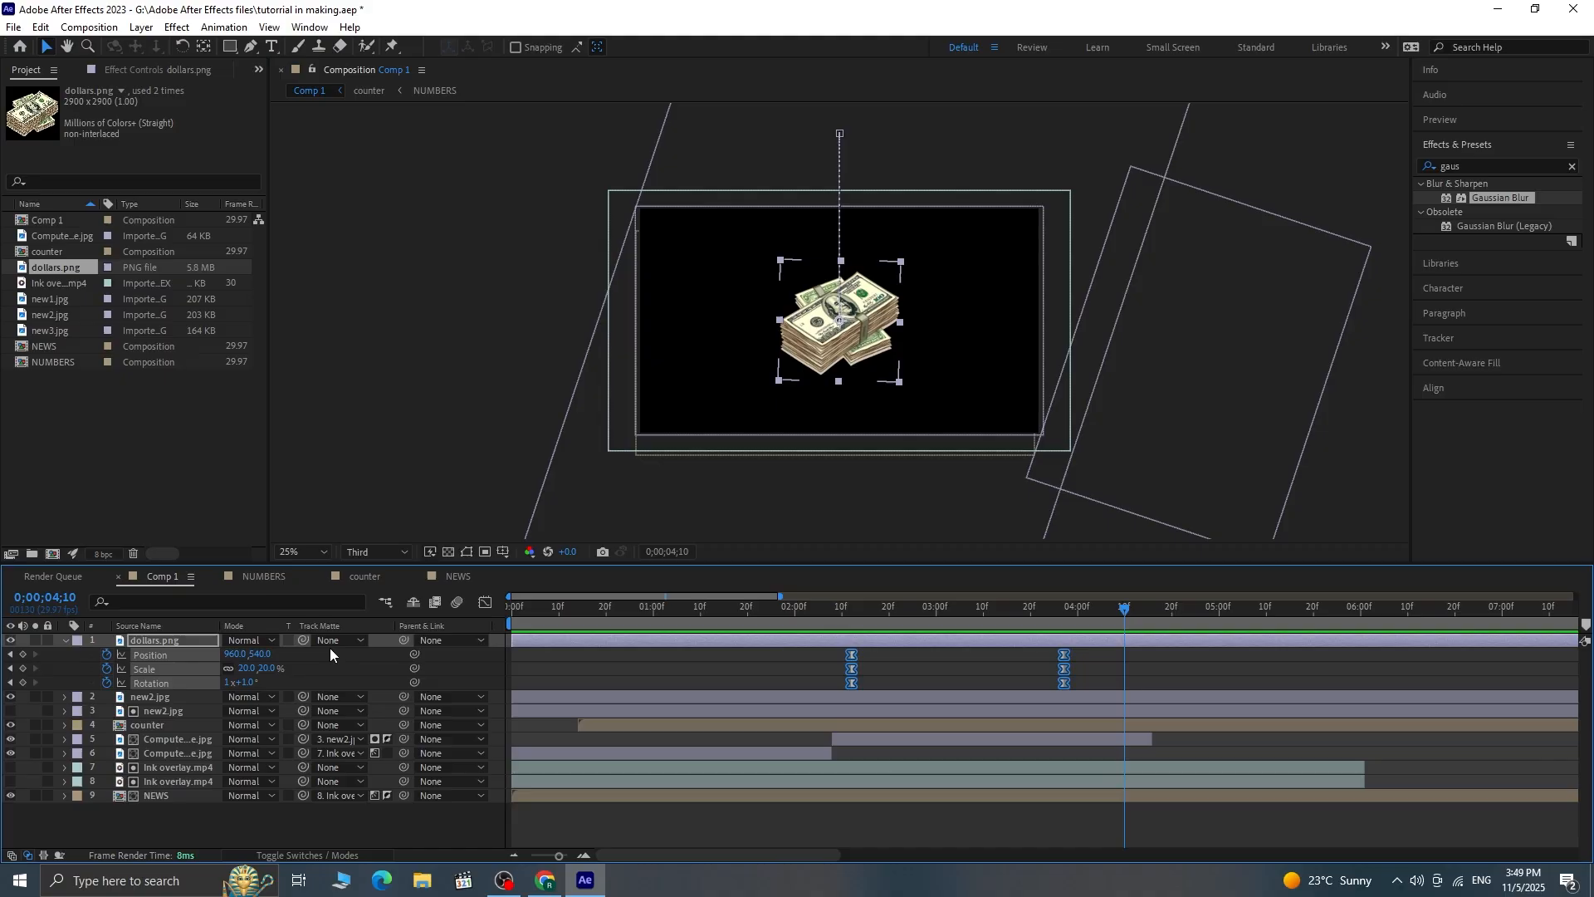
Step: Duplicate the dollars.png layer twice and move the second copy's end position to the frame's lower-left corner, about 292, 816
key(ctrl+d)
key(ctrl+d)
key(ctrl+Down)
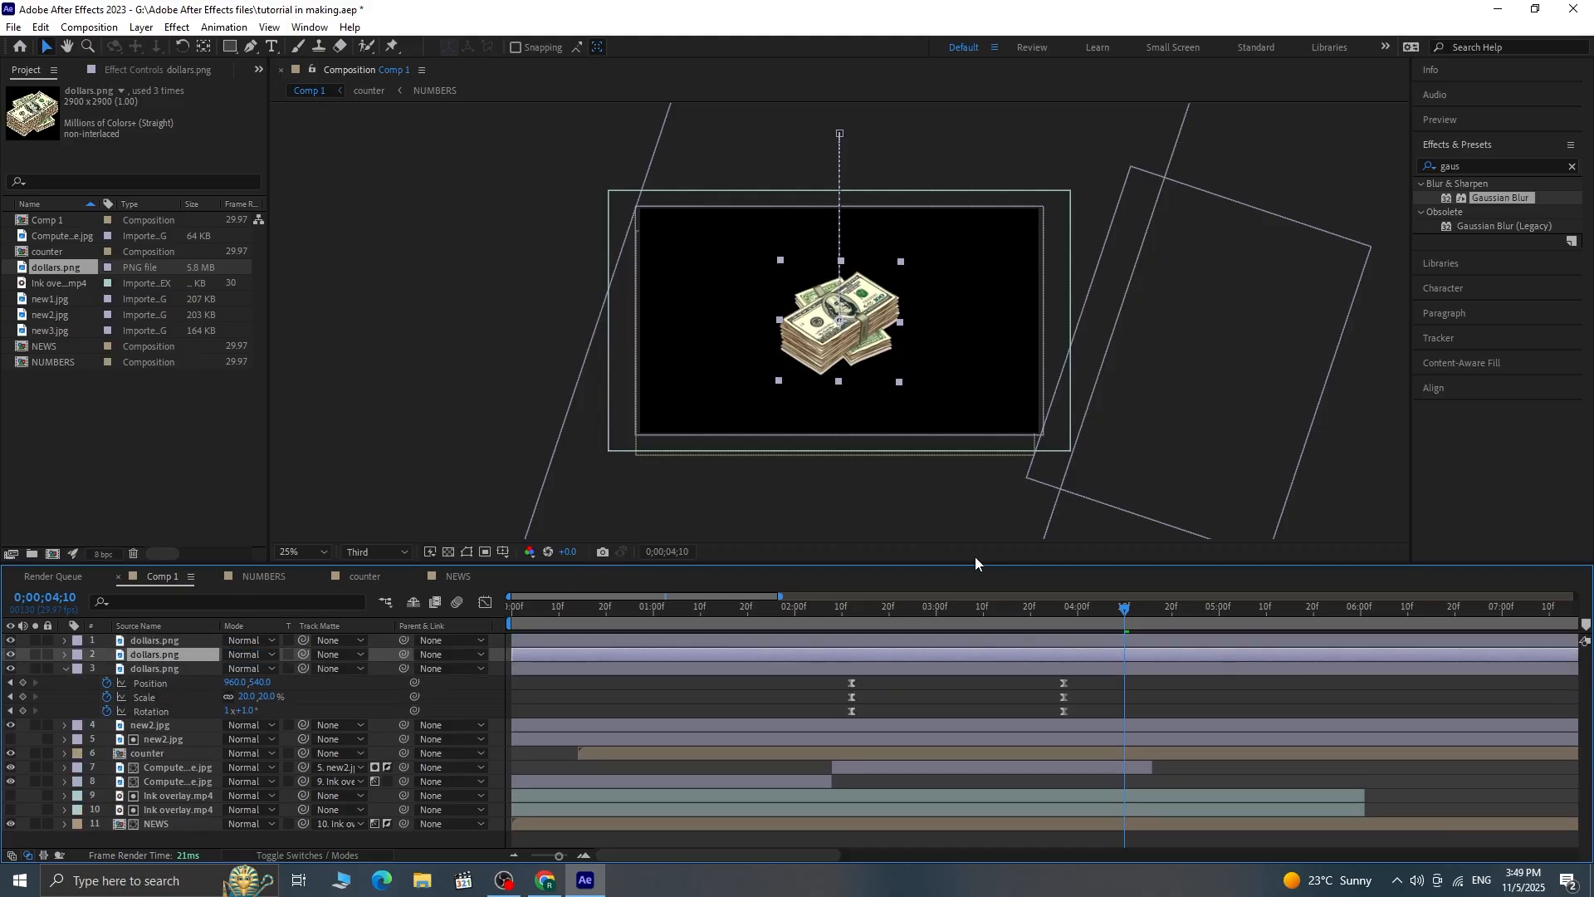
key(u)
drag(833, 334, 696, 392)
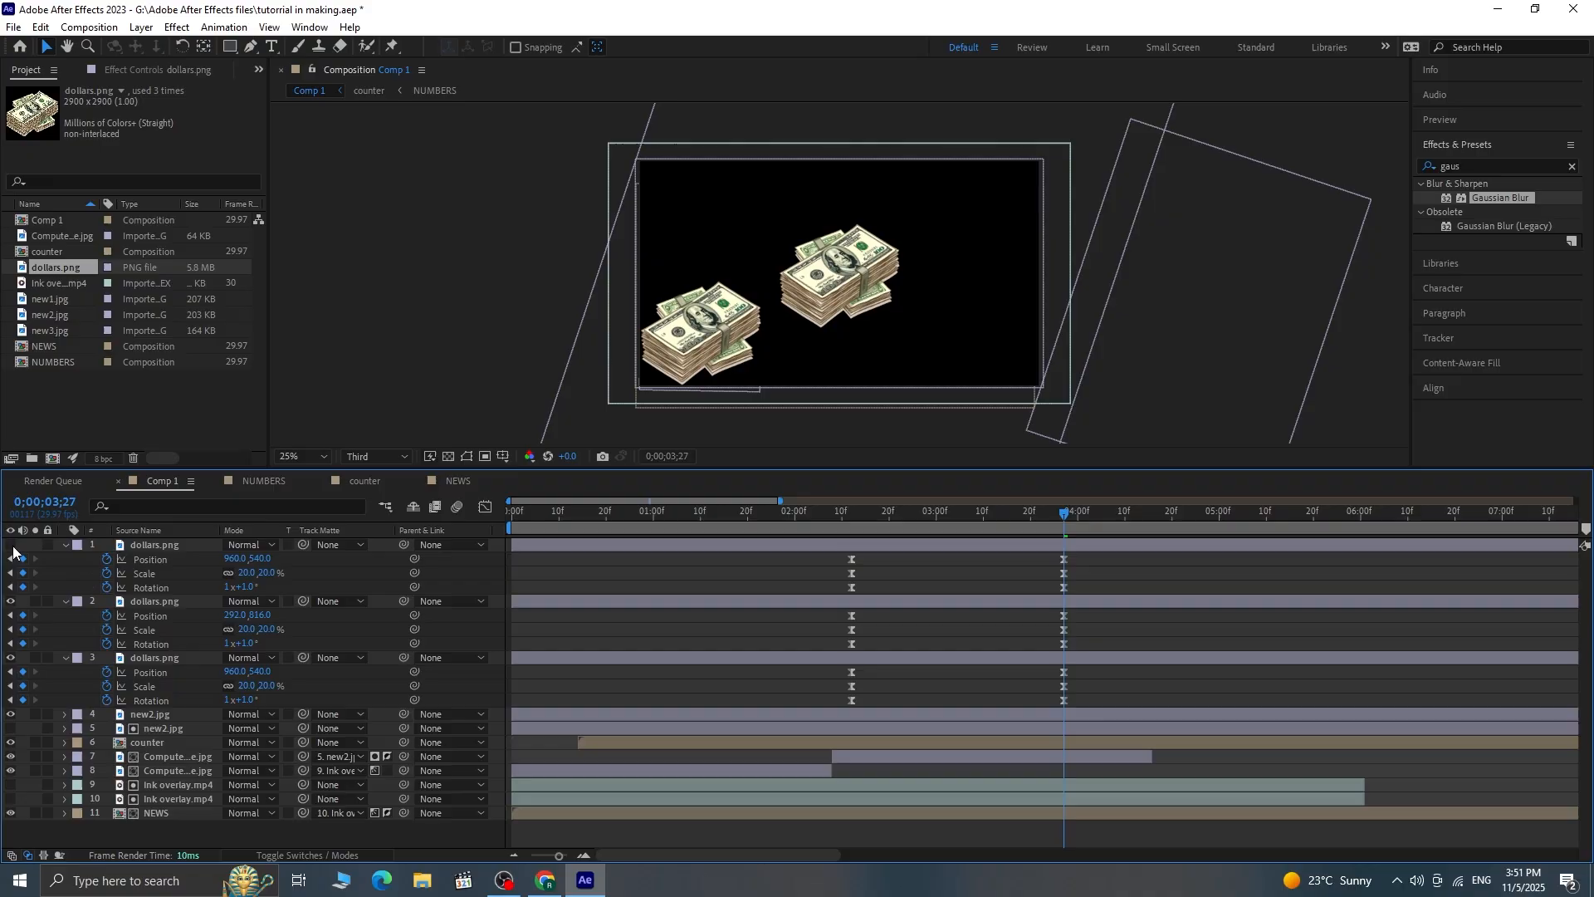
Step: At 0;00;03;27, move the top dollars.png copy to the frame's lower-right corner, then enlarge and rotate it
click(870, 278)
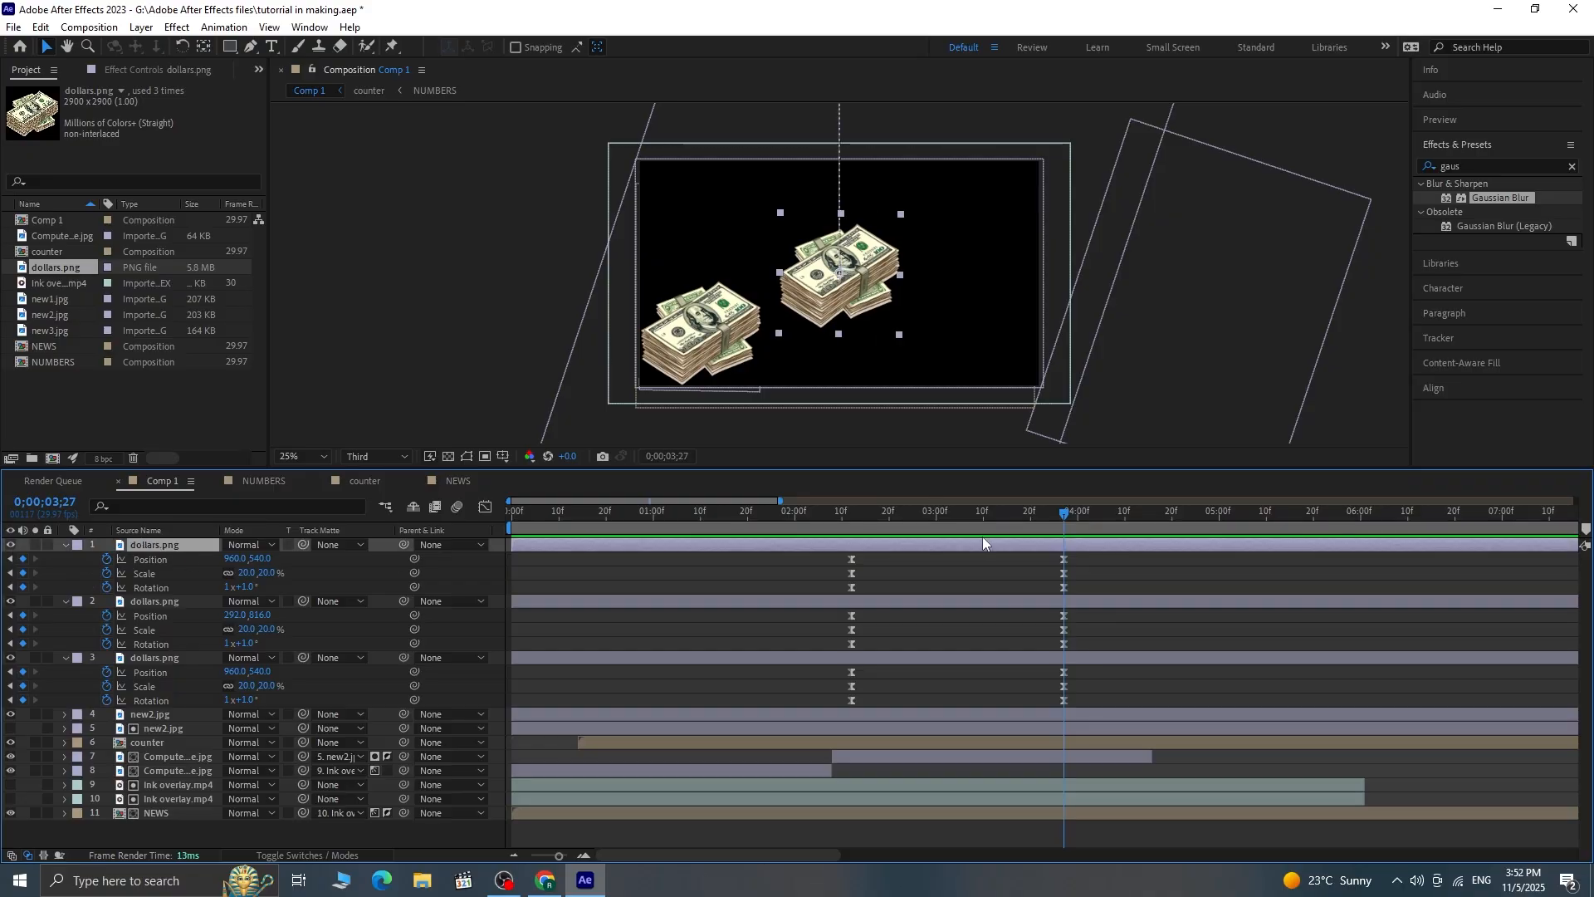
drag(870, 278, 1031, 326)
drag(271, 574, 350, 559)
drag(246, 587, 279, 587)
Step: Shift the lower-right money stack's starting position to the right above the frame, and raise the center stack's end position slightly
click(10, 560)
drag(847, 118, 986, 124)
click(35, 573)
drag(851, 290, 854, 245)
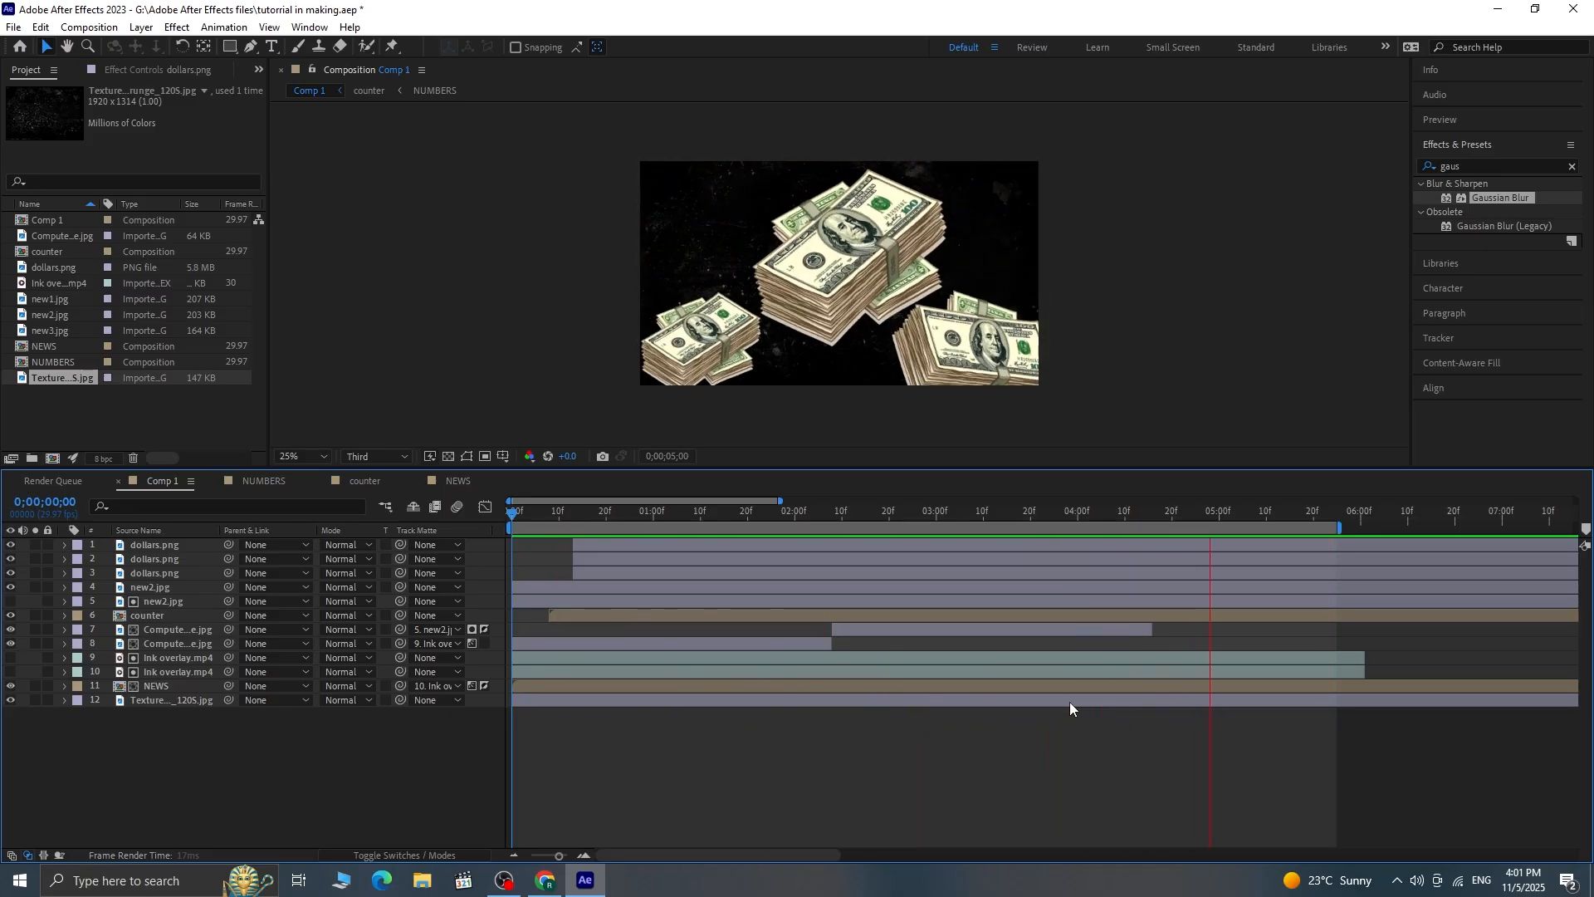
Step: Preview the whole Comp 1 animation from the first frame
key(space)
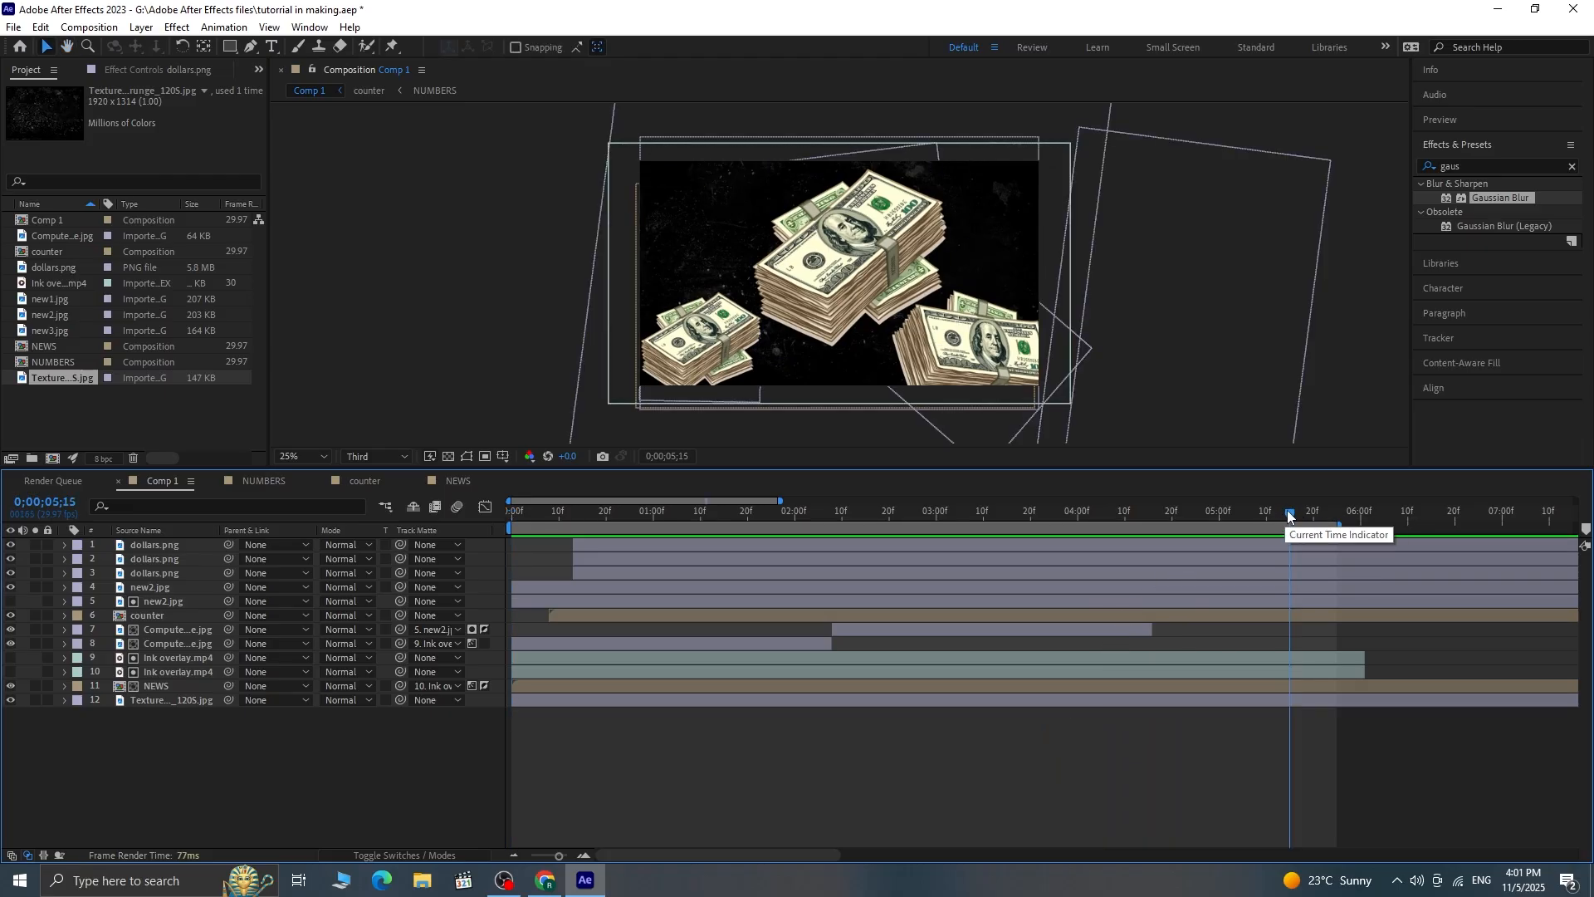
drag(1286, 511, 485, 565)
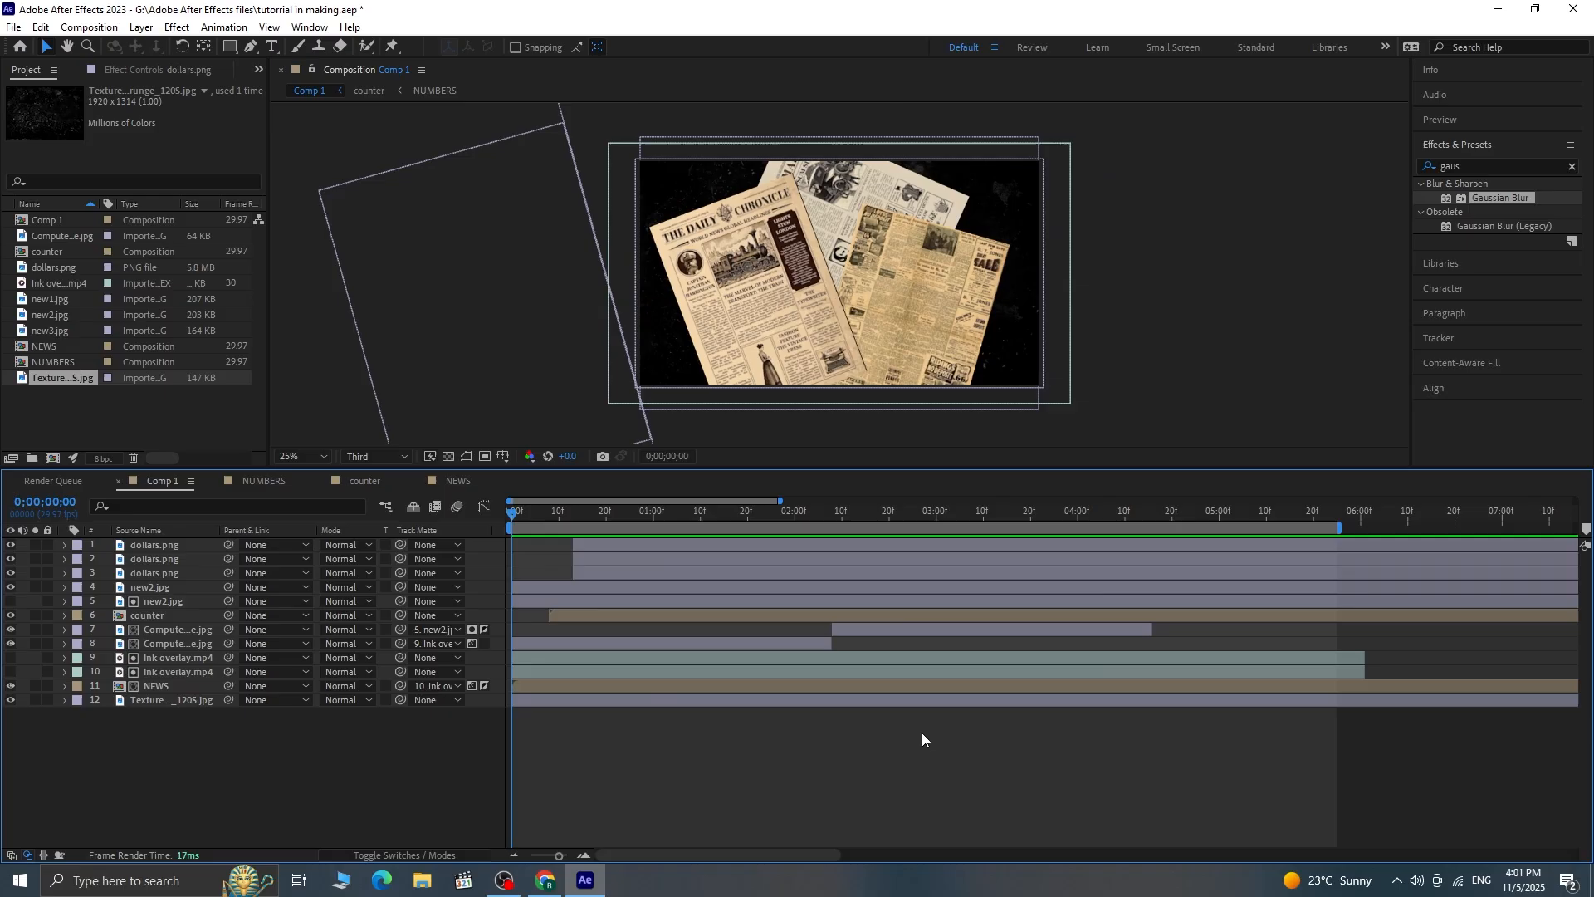
key(space)
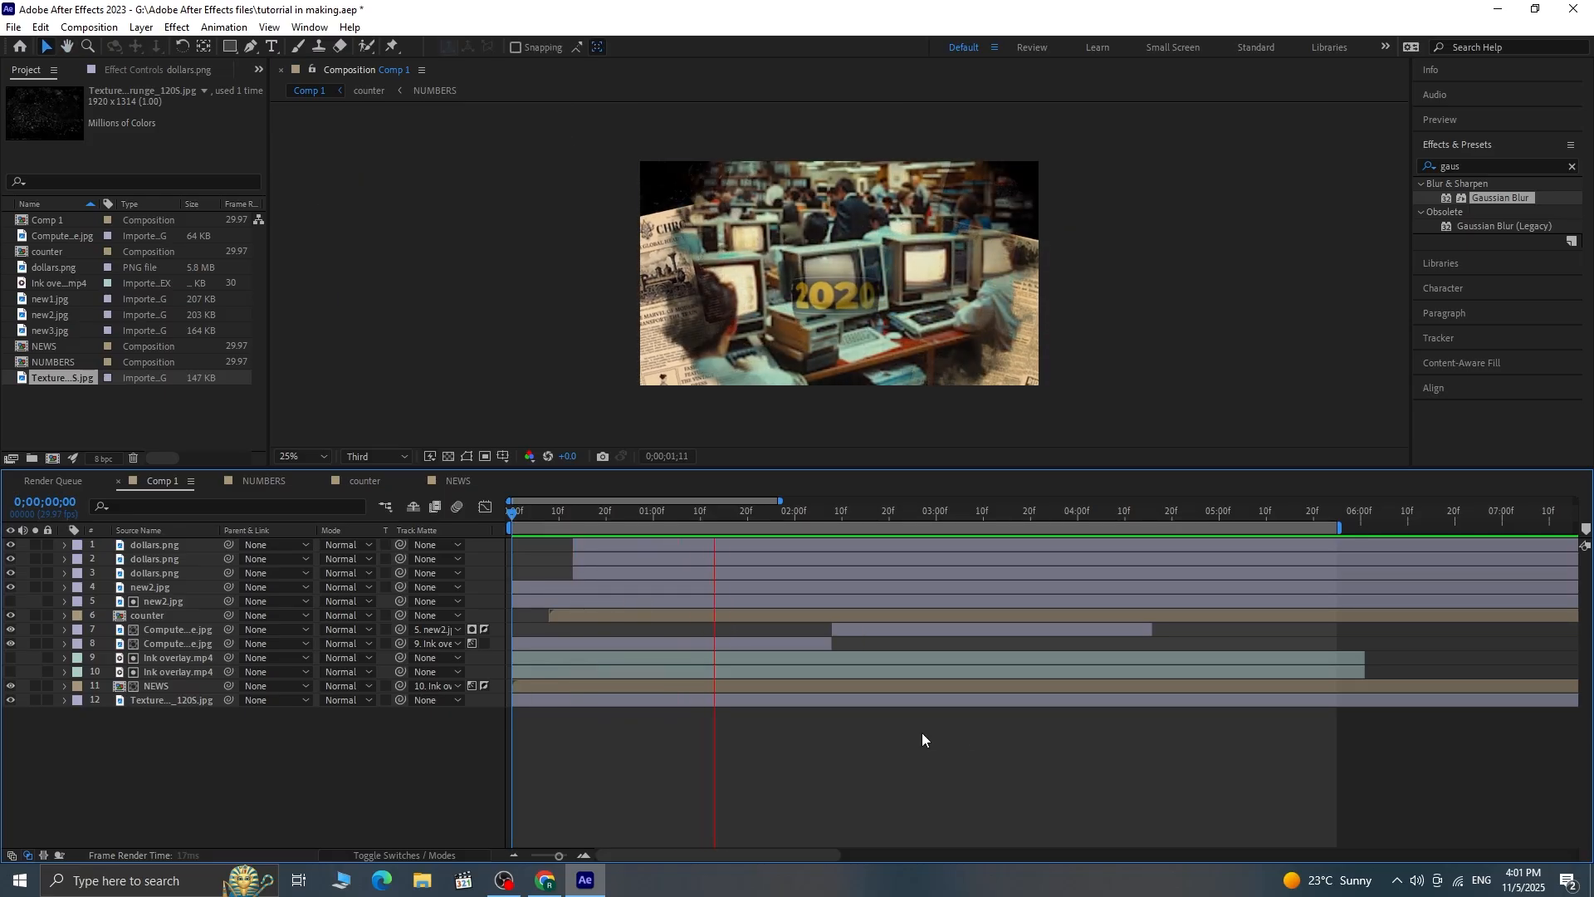